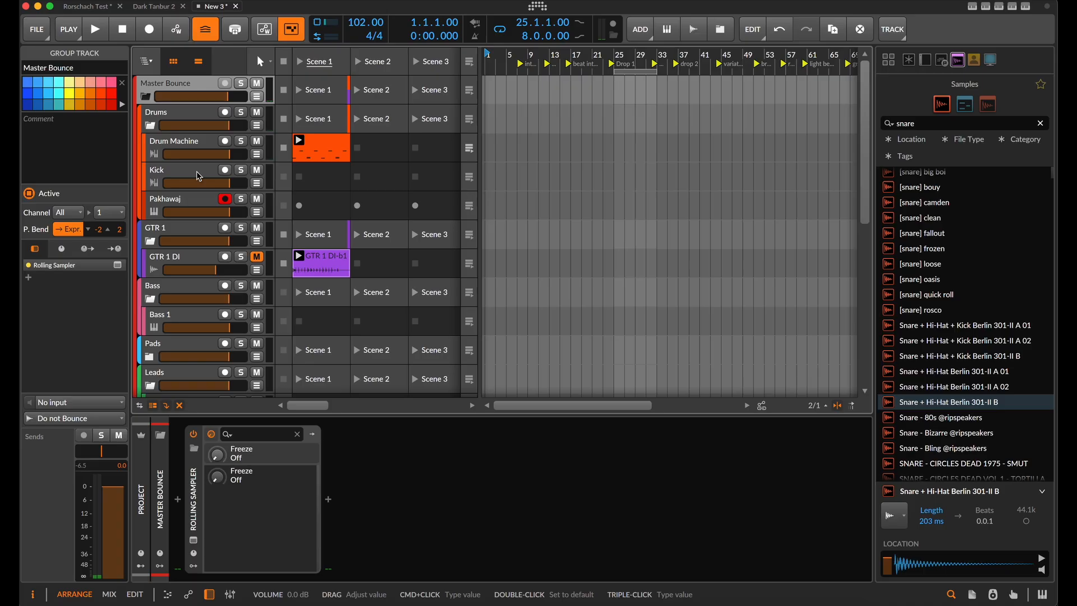
# Select the Pakhawaj track and open its Kontakt 7 instrument window
pyautogui.click(226, 201)
pyautogui.click(227, 206)
pyautogui.click(196, 203)
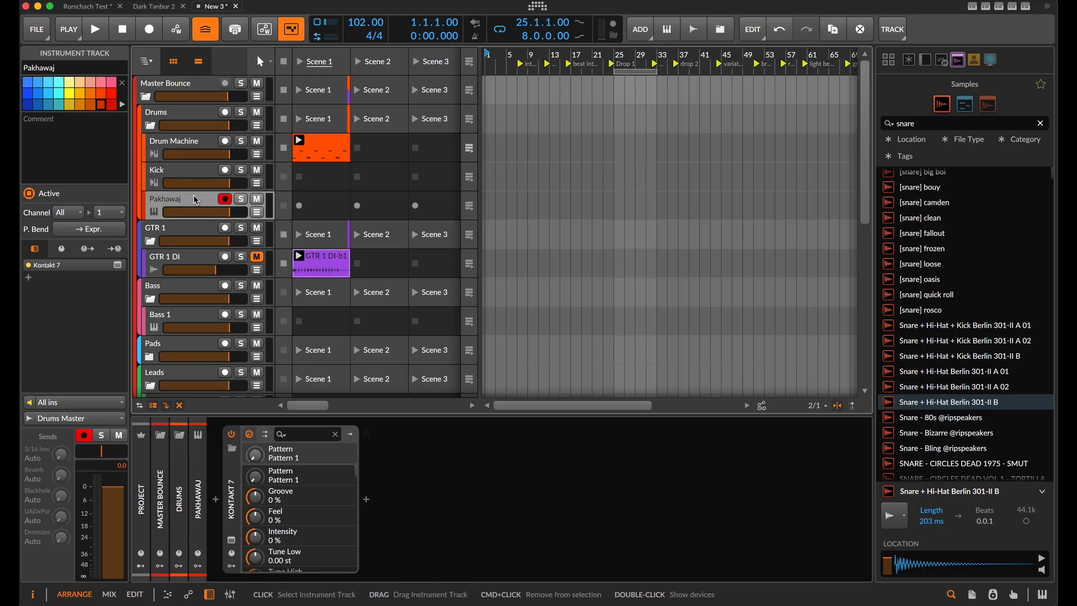
pyautogui.click(223, 495)
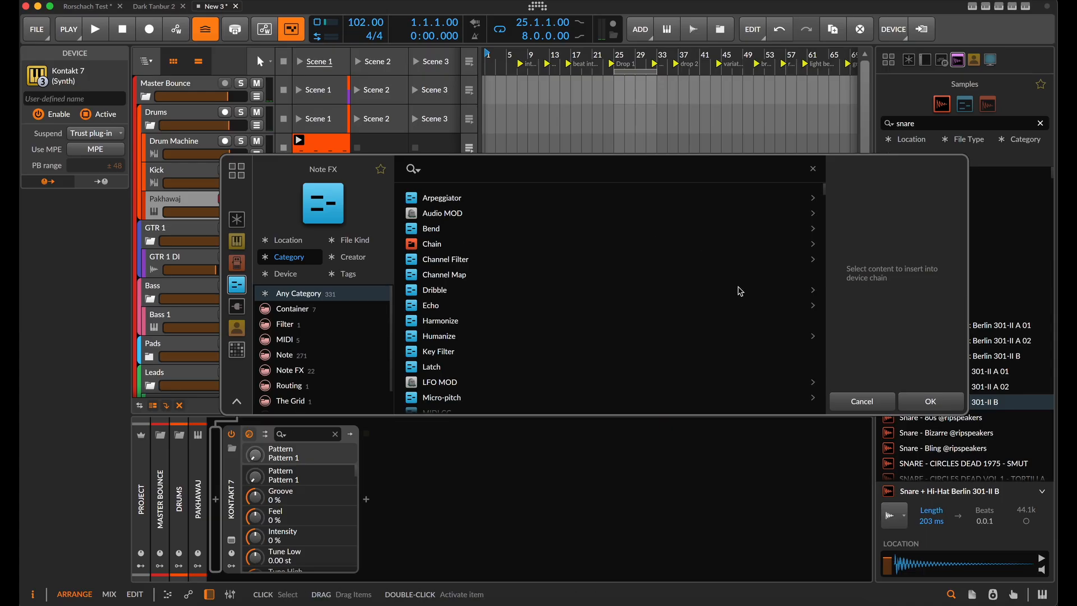
pyautogui.click(857, 402)
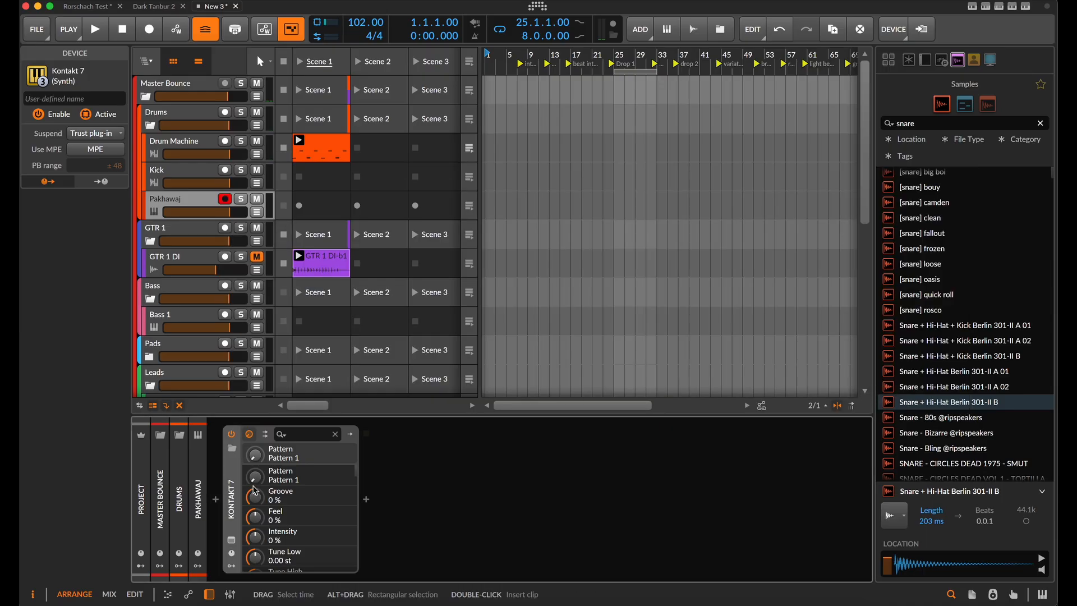
pyautogui.click(231, 540)
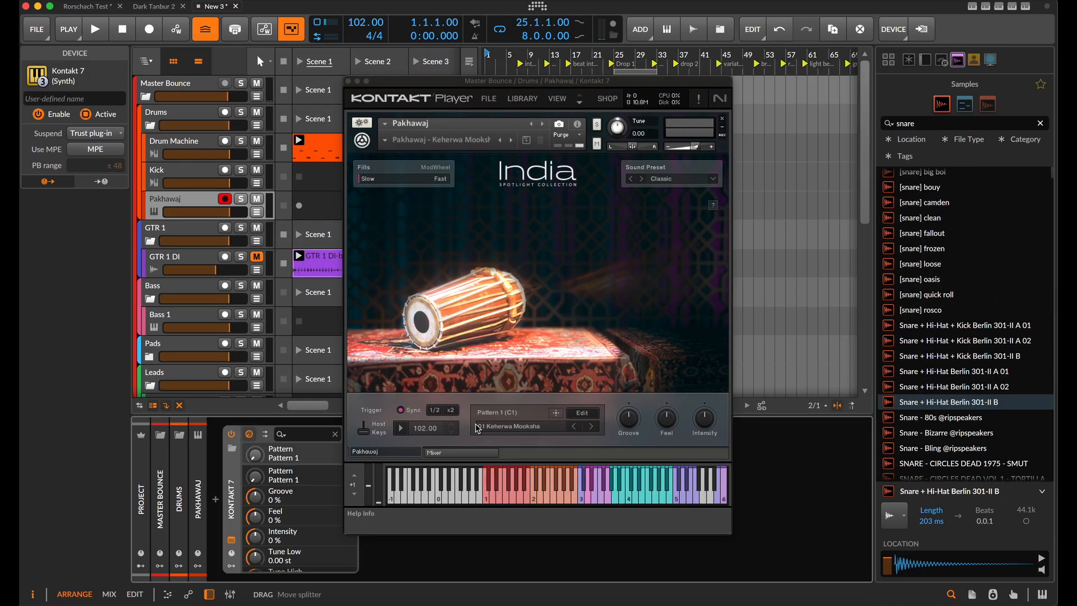
# Audition the fill, main and roll keys of the Pakhawaj instrument, and close its window
pyautogui.click(535, 497)
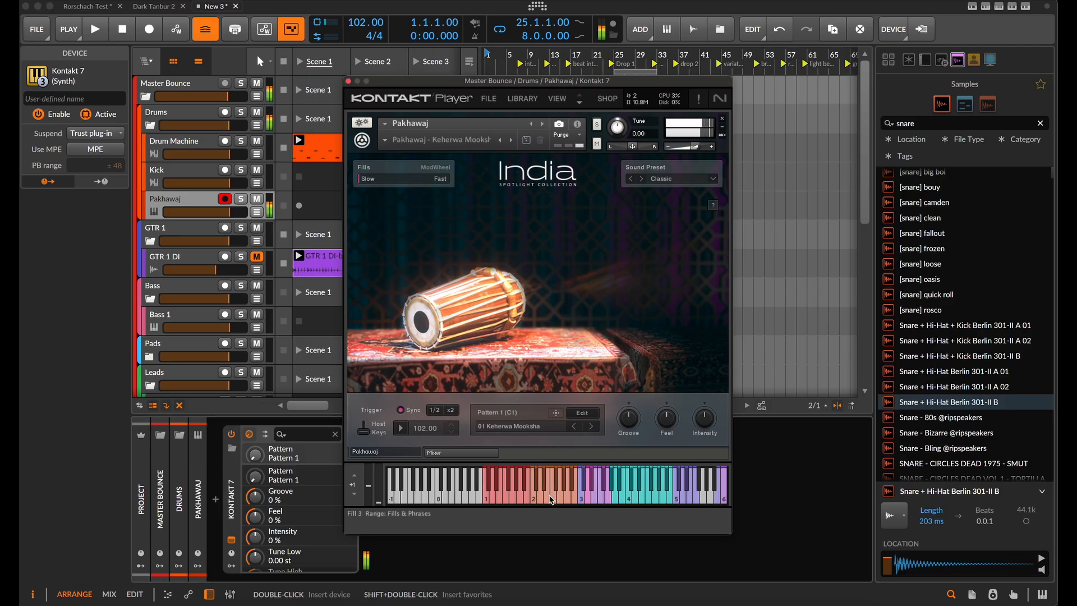
pyautogui.click(586, 490)
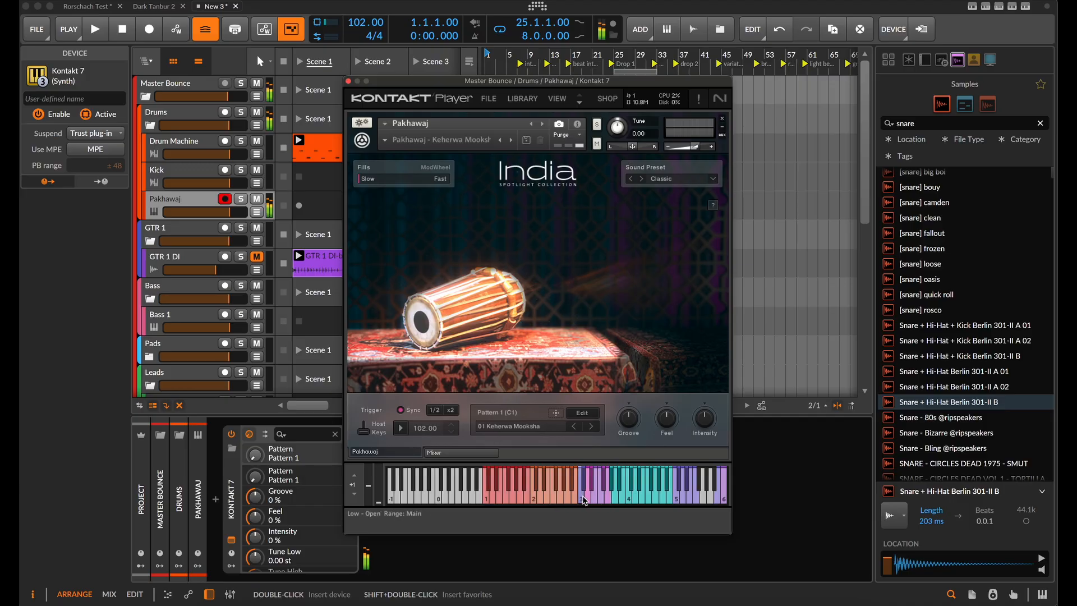
pyautogui.click(636, 498)
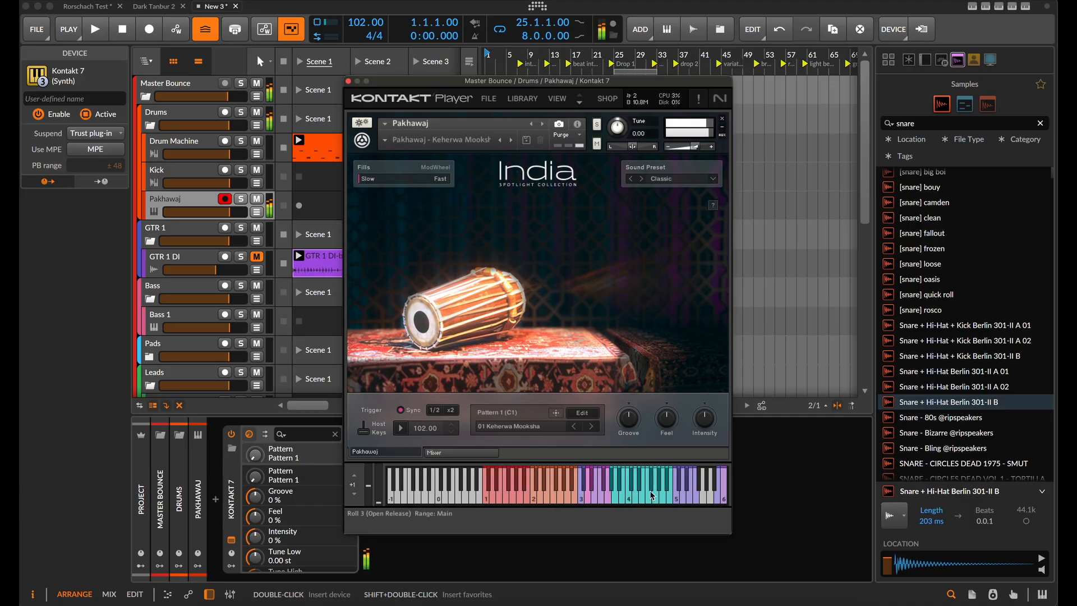
pyautogui.click(621, 494)
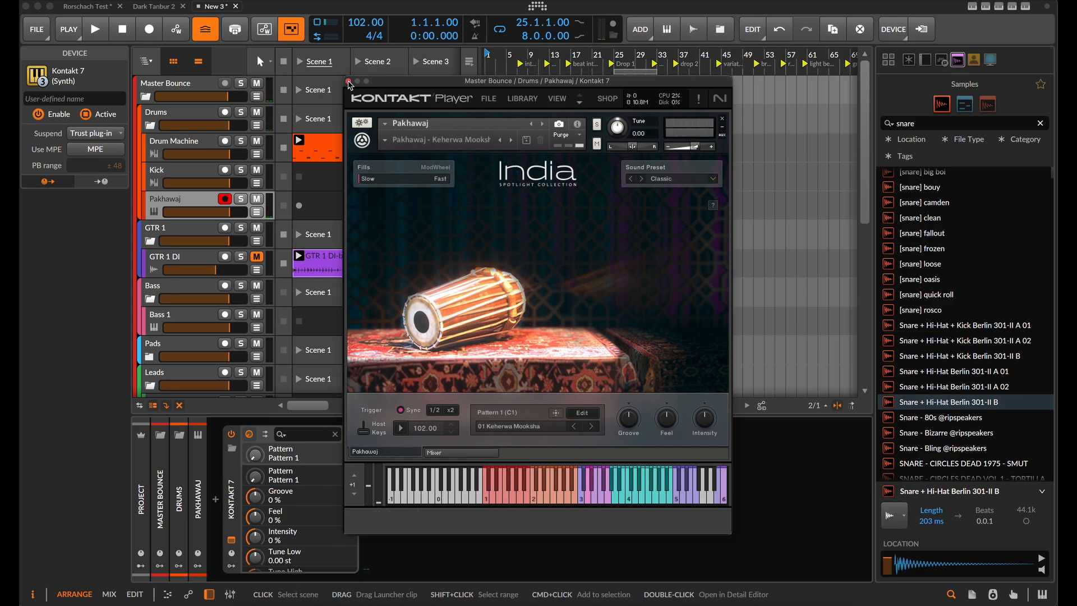
pyautogui.click(349, 81)
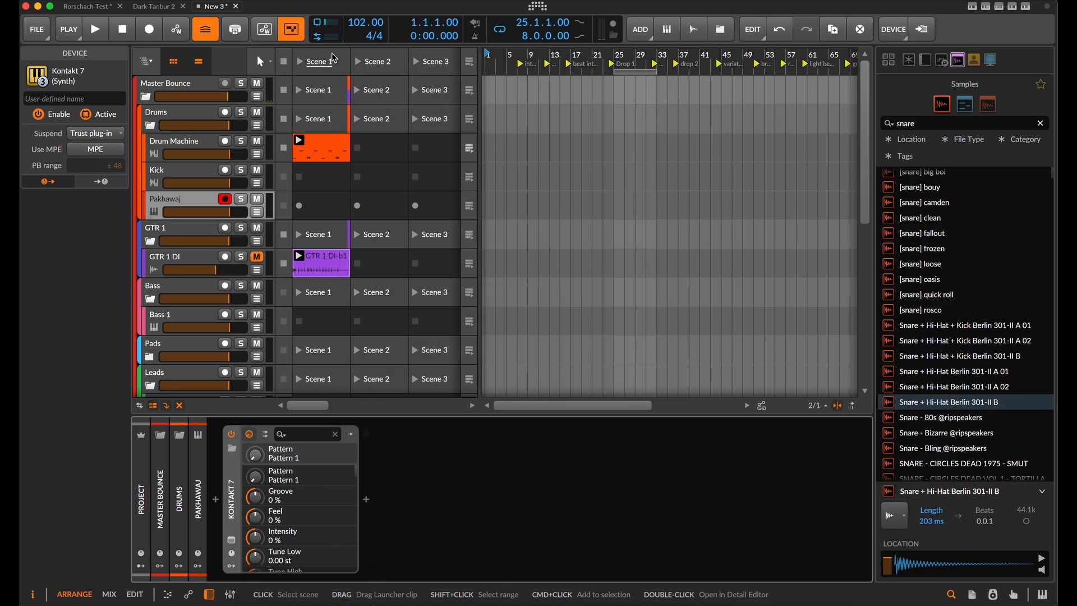
# Launch Scene 1 to listen to the existing drum and guitar clips, and stop playback
pyautogui.click(303, 66)
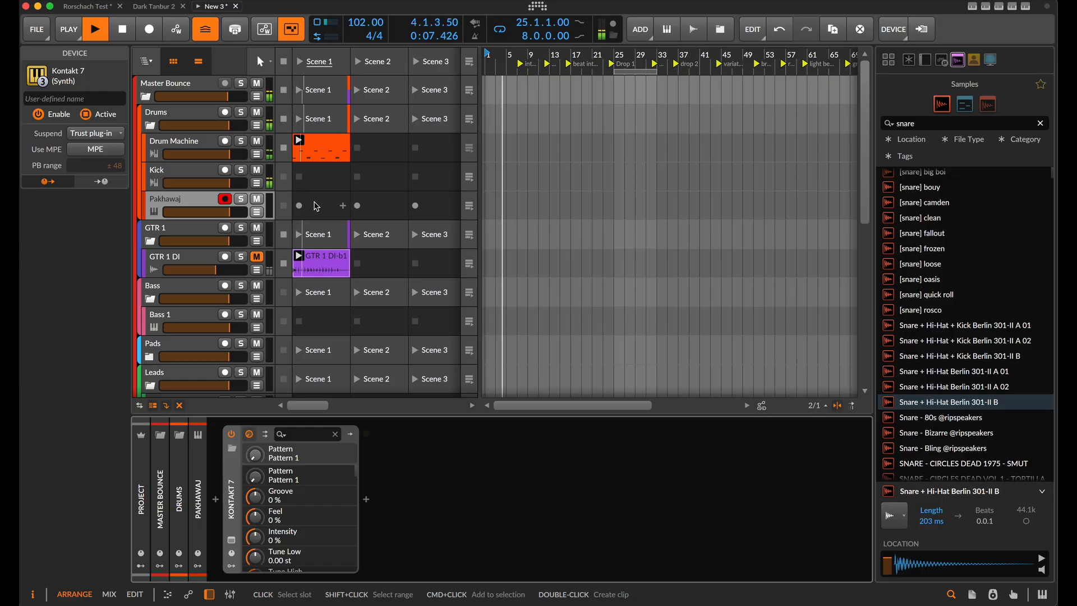
pyautogui.press('space')
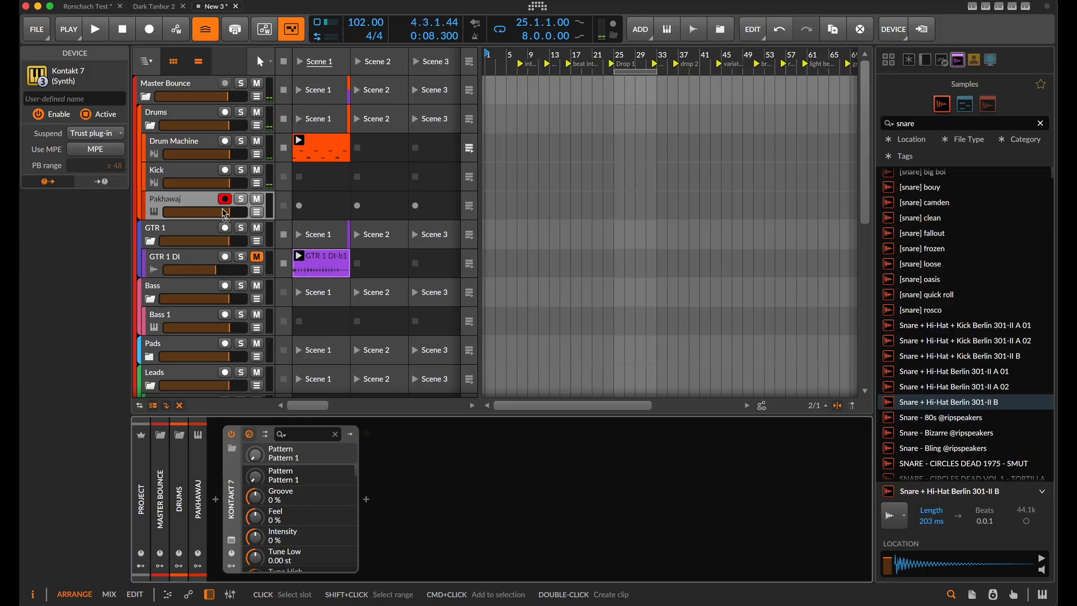
# Insert a Stepwise sequencer before Kontakt 7 on the Pakhawaj track
pyautogui.click(224, 213)
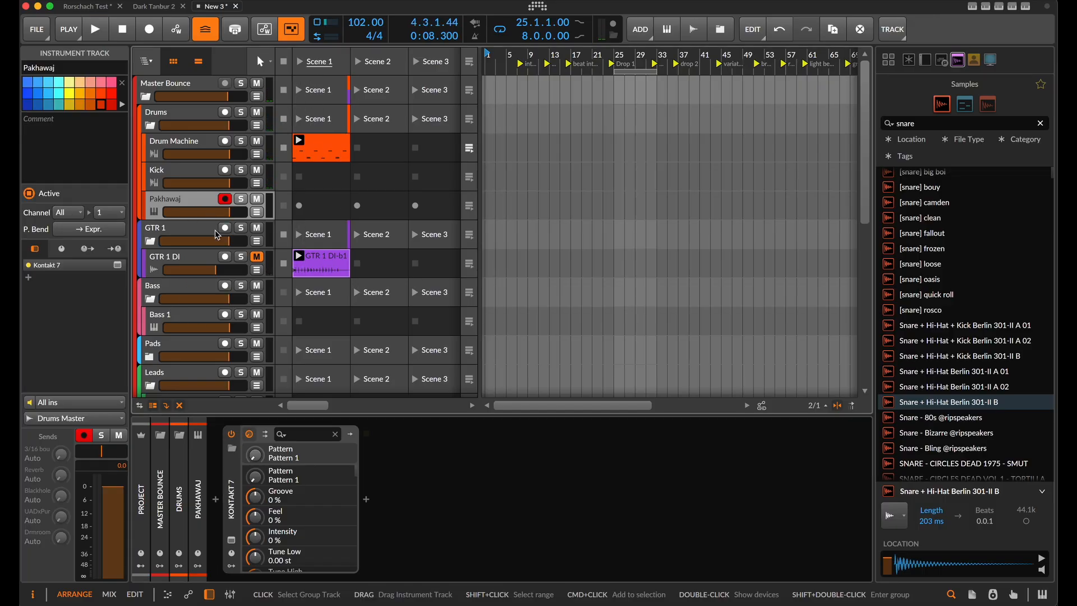
pyautogui.click(216, 499)
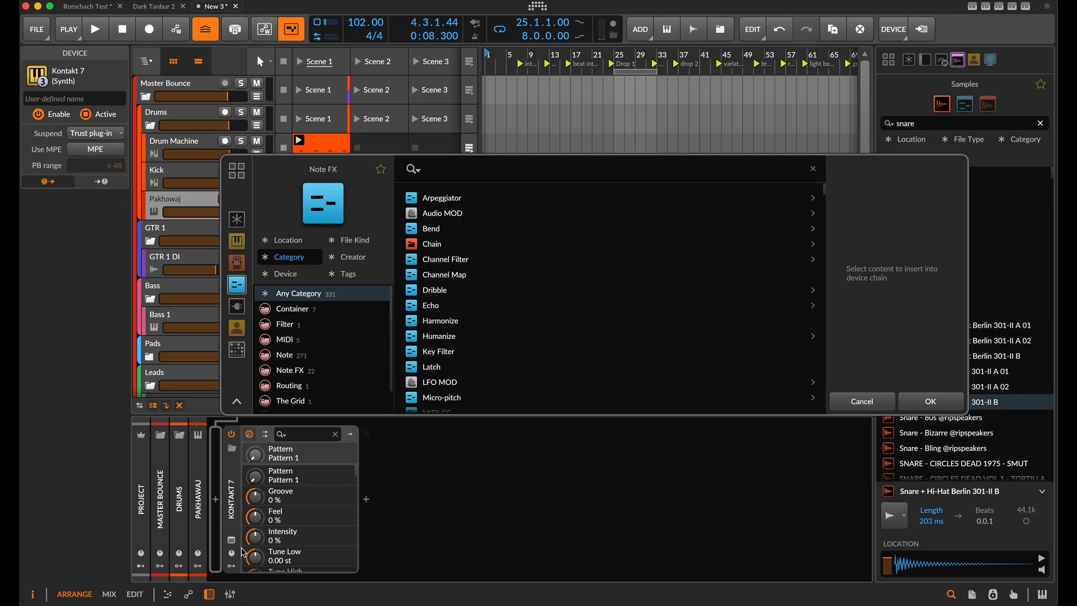
pyautogui.write('step')
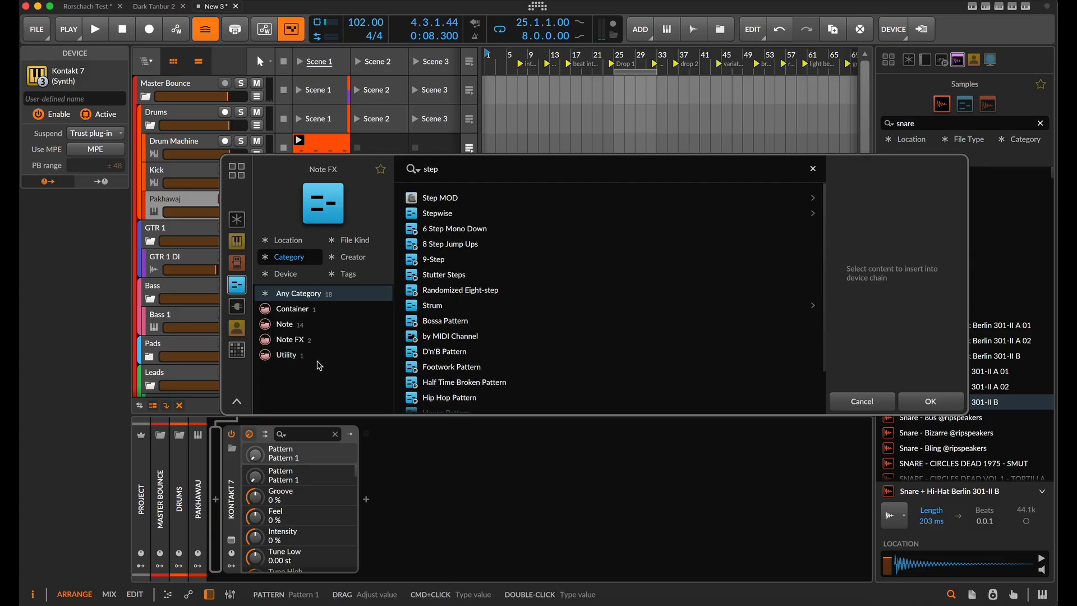
pyautogui.click(463, 214)
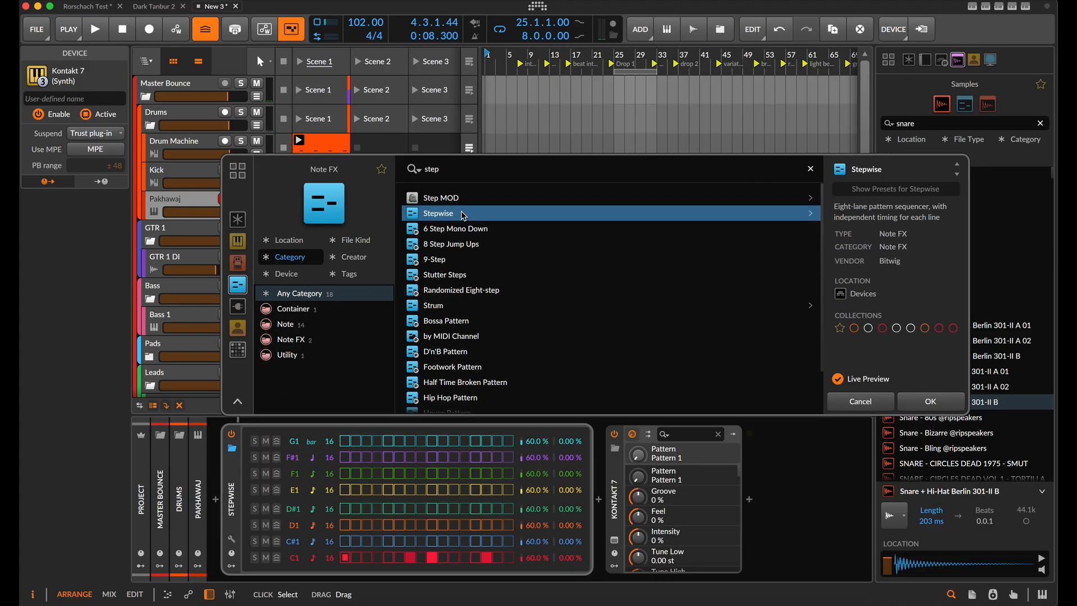
pyautogui.click(939, 405)
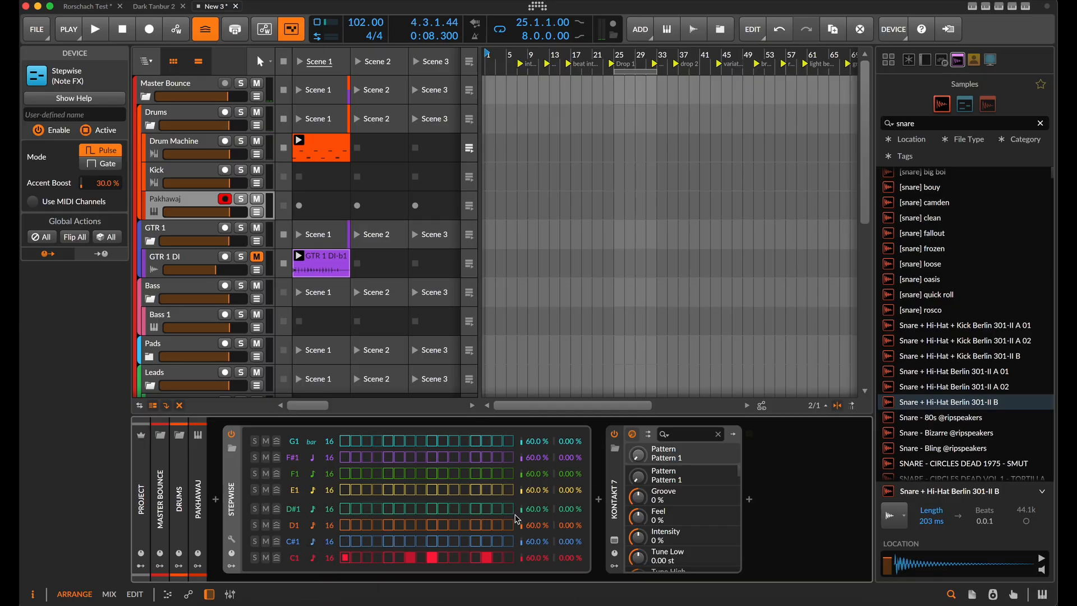
# Insert a Note Transpose device between Stepwise and Kontakt 7, and set its octave shift to +2
pyautogui.click(599, 499)
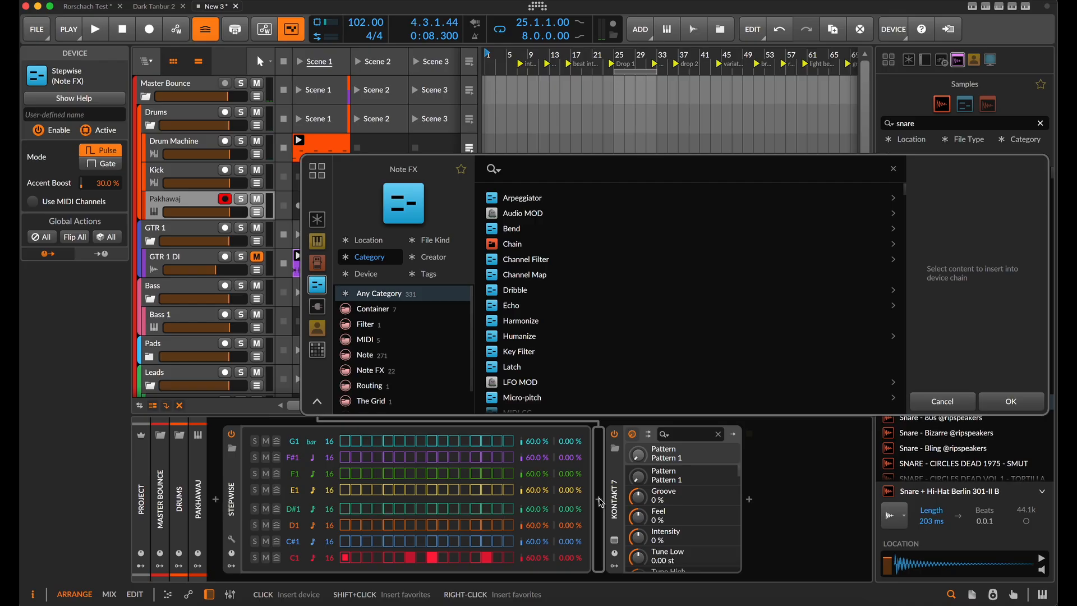
pyautogui.write('tra')
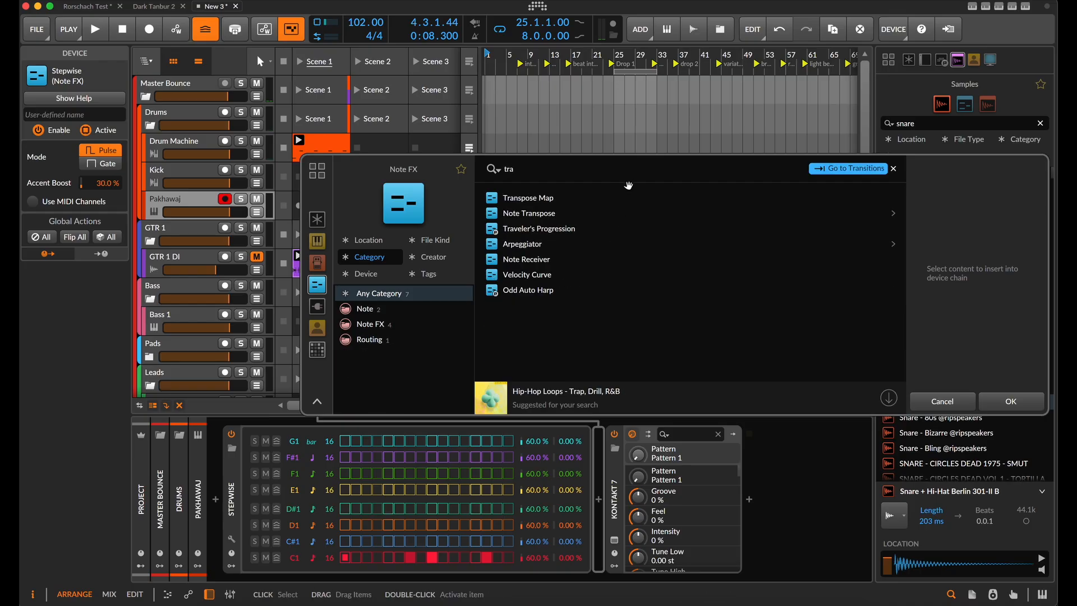
pyautogui.click(566, 199)
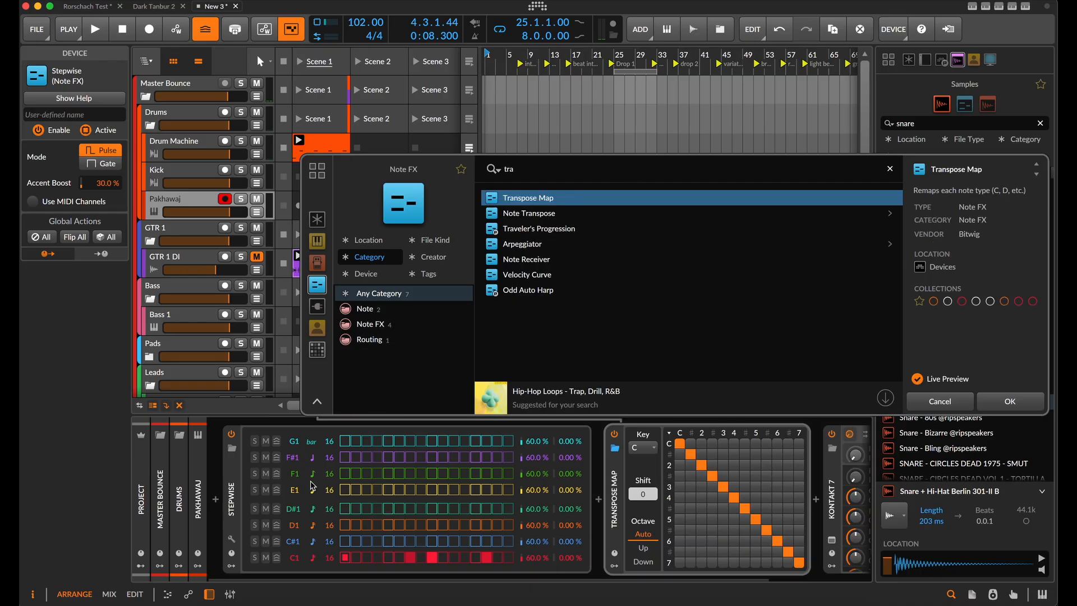
pyautogui.click(538, 215)
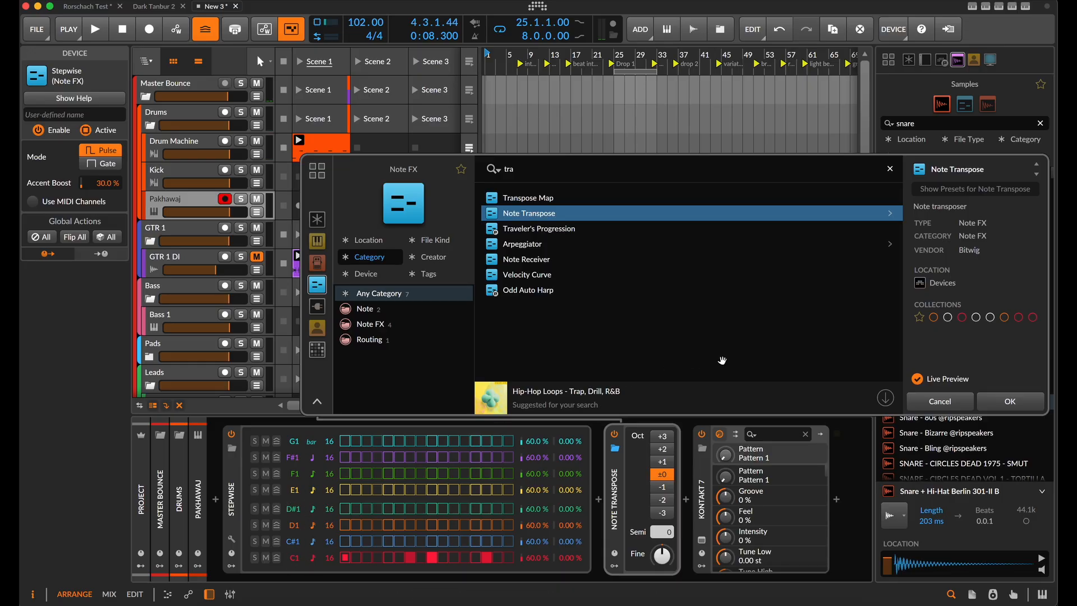
pyautogui.click(1010, 401)
pyautogui.click(662, 448)
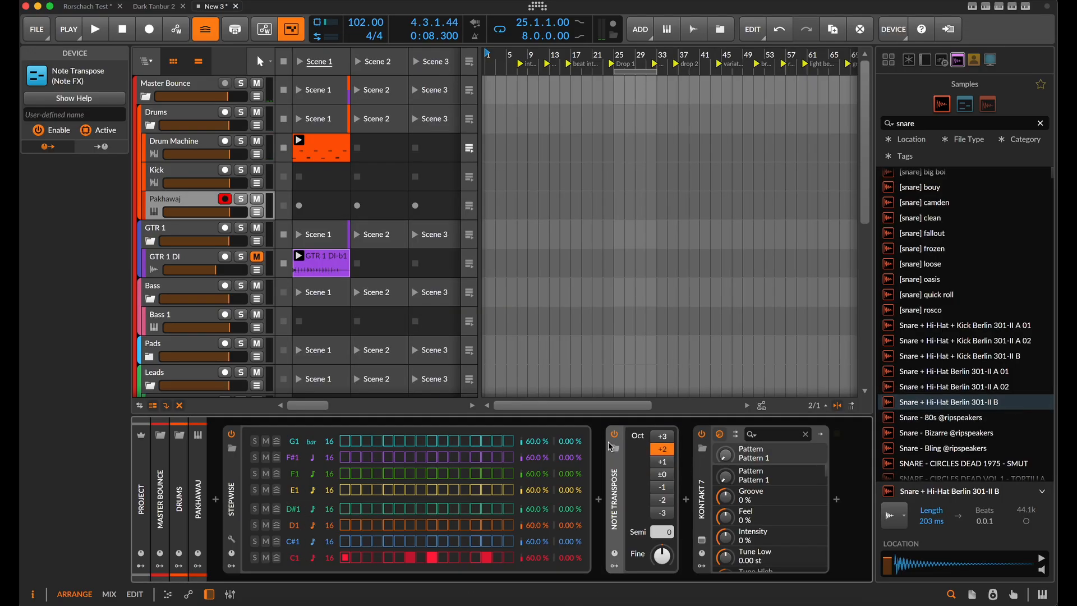
# With Scene 1 playing, insert a Tool device after Kontakt 7 and lower its gain to about -7.7 dB
pyautogui.click(302, 63)
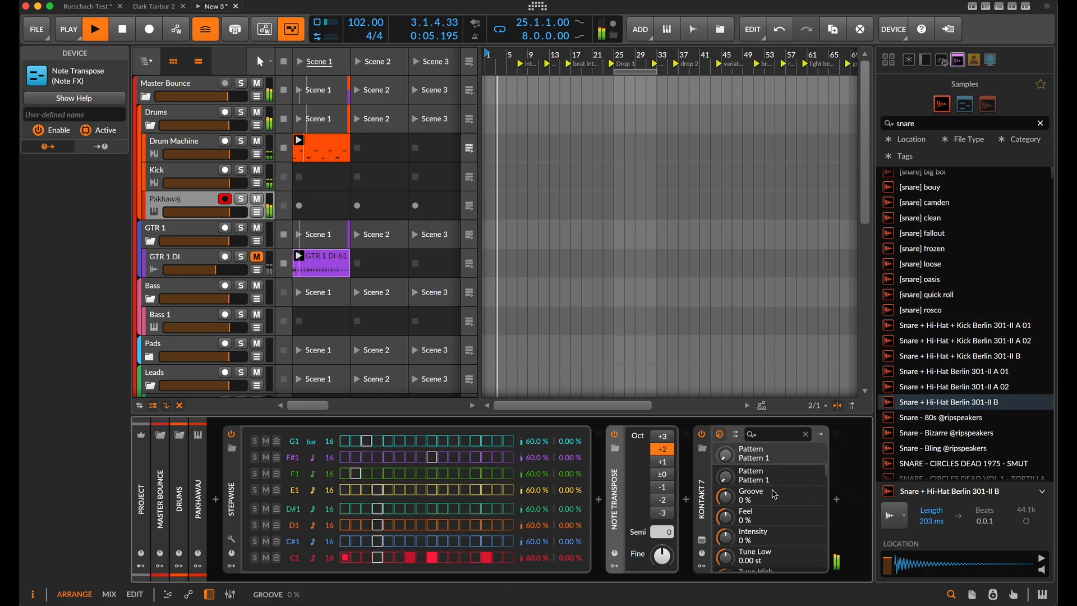
pyautogui.click(836, 499)
pyautogui.write('to')
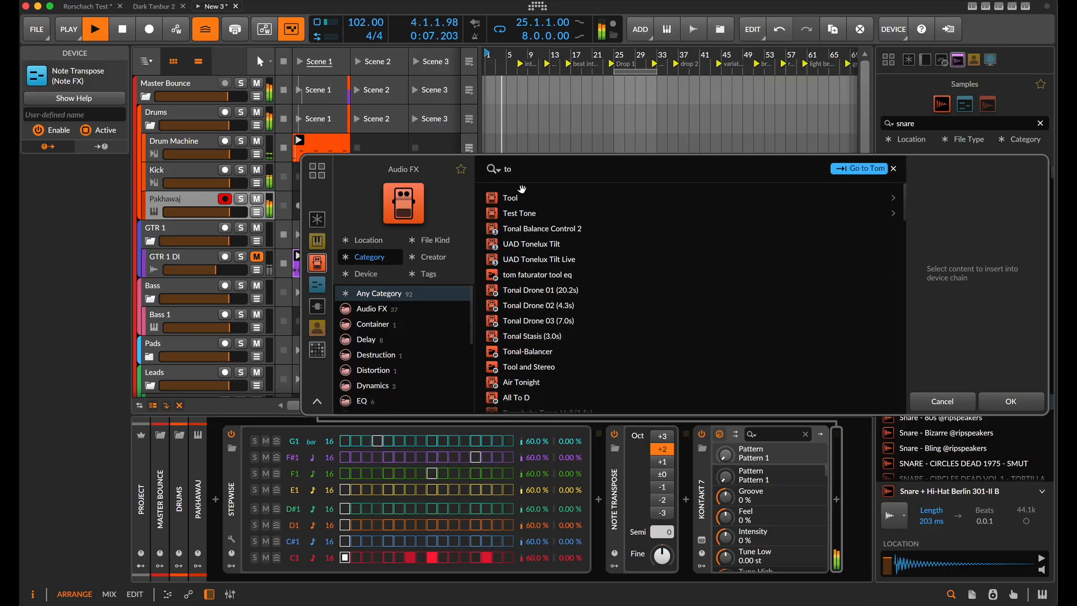
pyautogui.doubleClick(523, 199)
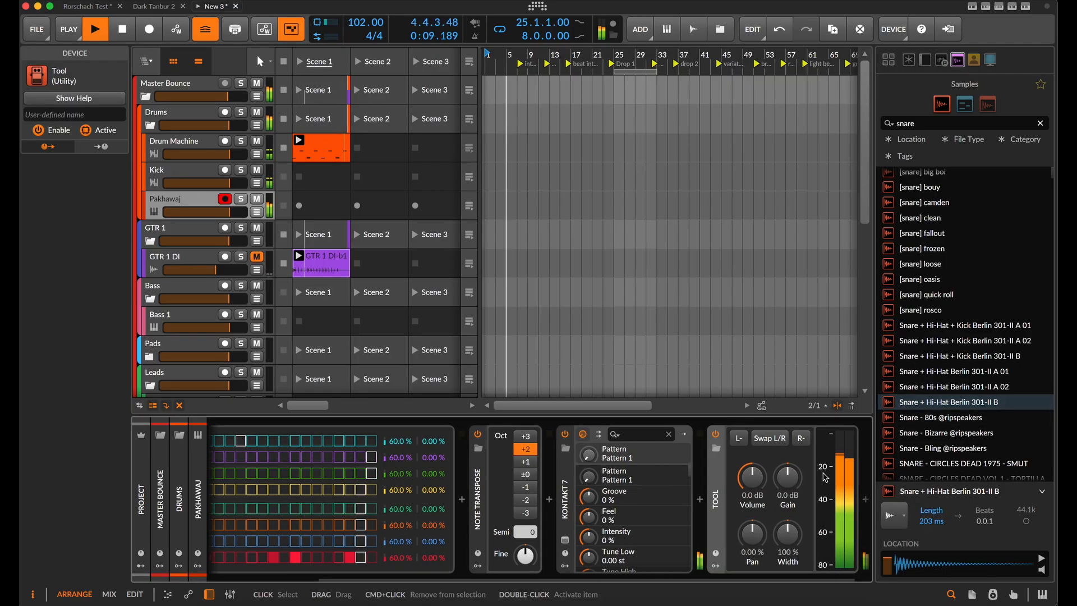
pyautogui.moveTo(787, 477); pyautogui.dragTo(788, 493)
pyautogui.hscroll(-5, 392, 504)
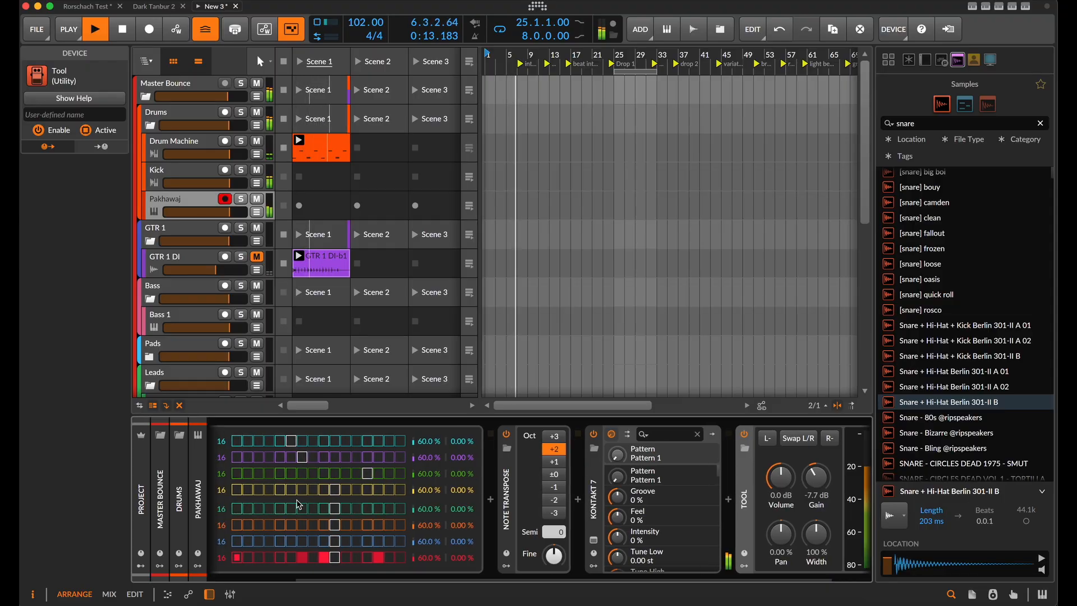
pyautogui.press('space')
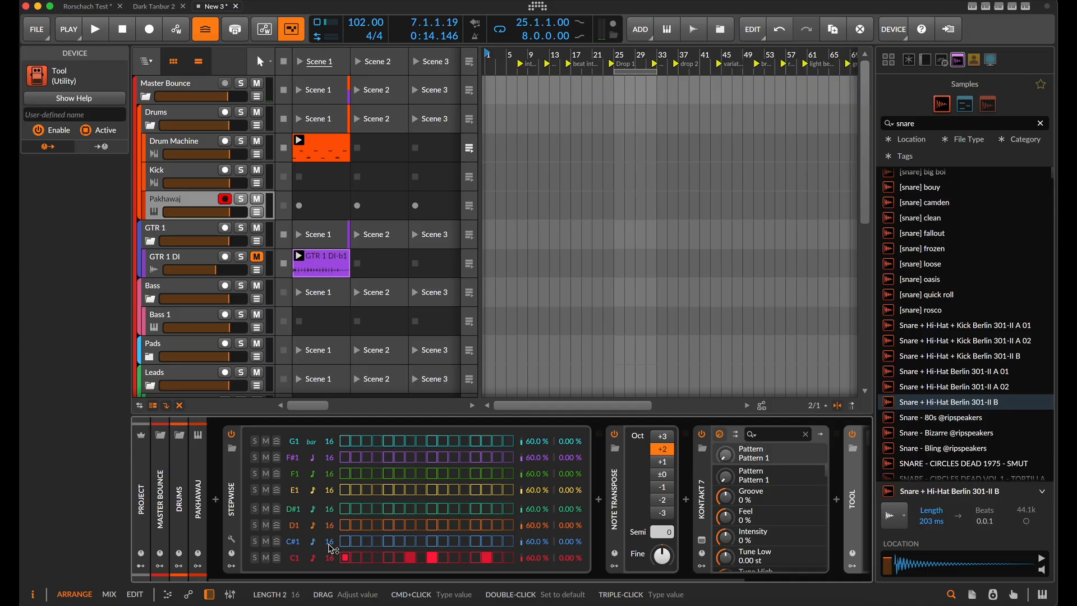
# In Stepwise, set the C#1 lane to 13 steps with a hit on step 5 and the D1 lane to 11 with a hit on step 7
pyautogui.moveTo(331, 541); pyautogui.dragTo(331, 552)
pyautogui.press('space')
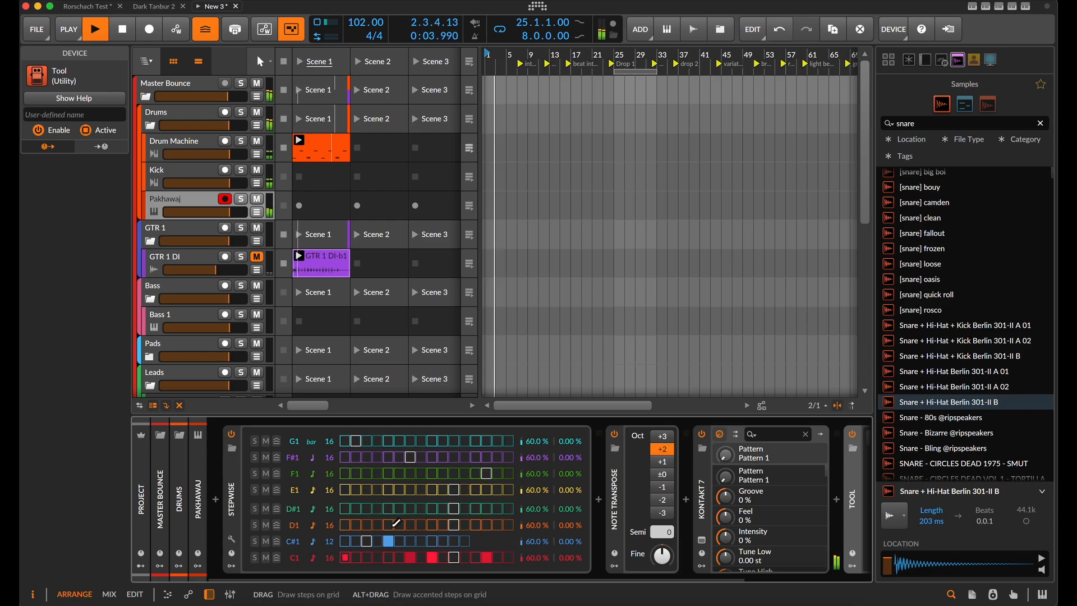
pyautogui.moveTo(329, 525); pyautogui.dragTo(329, 538)
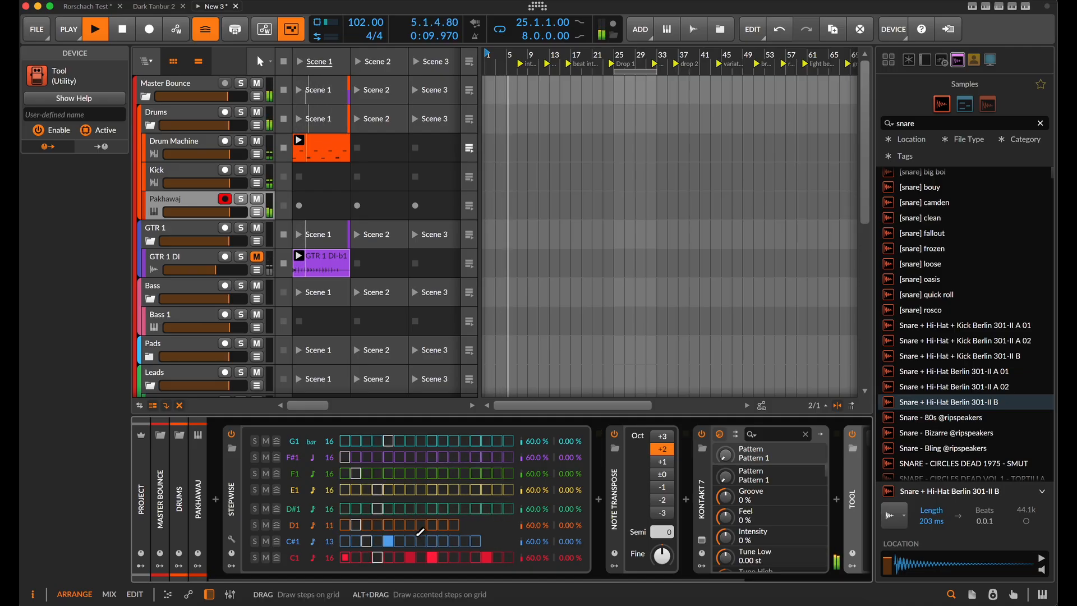
pyautogui.click(411, 525)
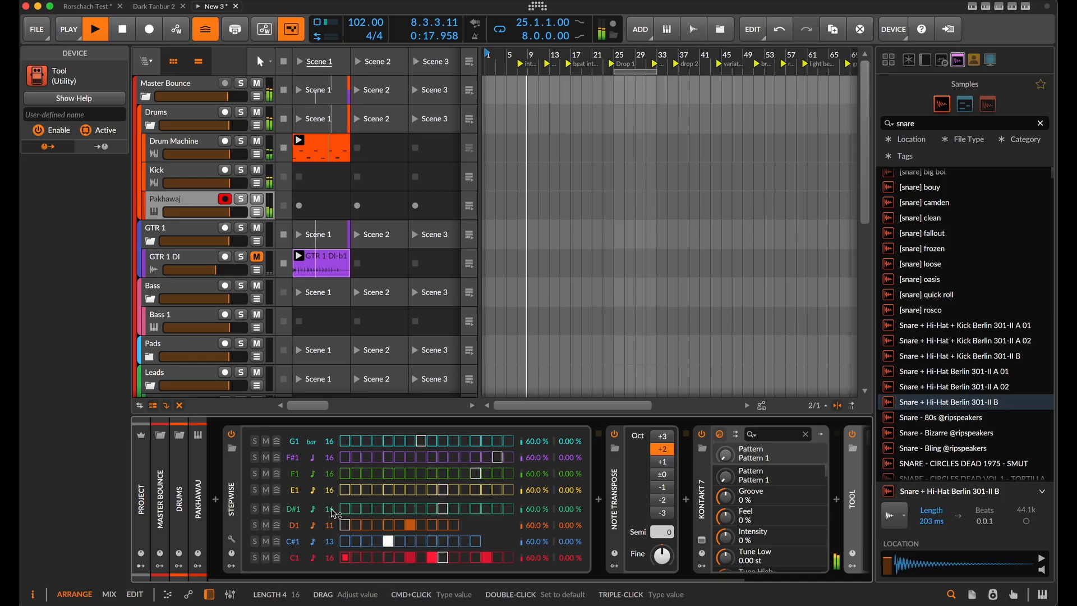
# Shorten the D#1 lane to 9 steps, change its note to E1, and place hits on steps 4 and 7
pyautogui.moveTo(329, 513); pyautogui.dragTo(328, 540)
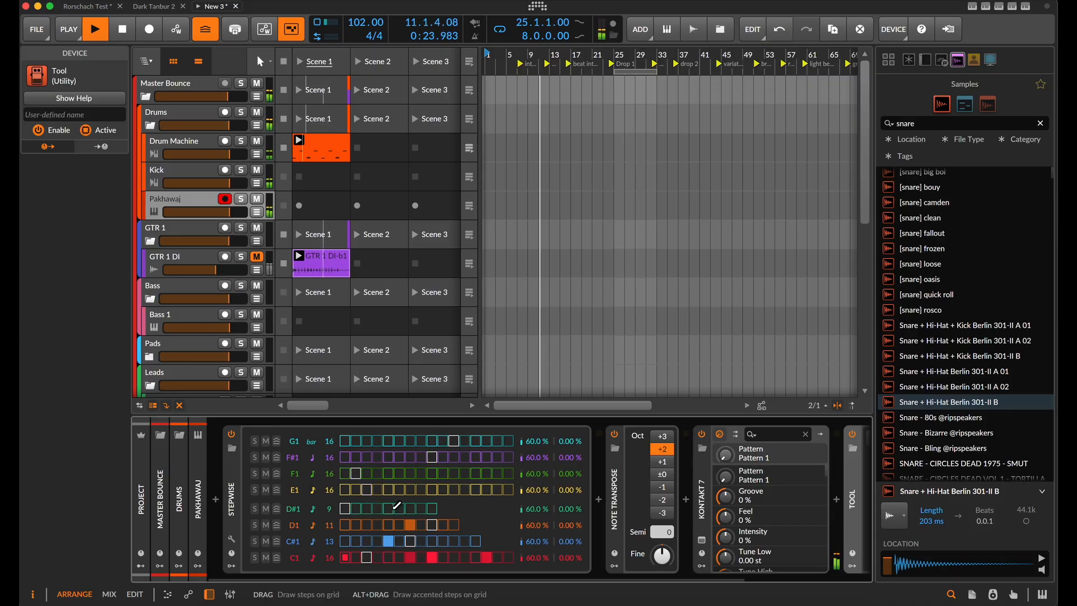
pyautogui.click(367, 509)
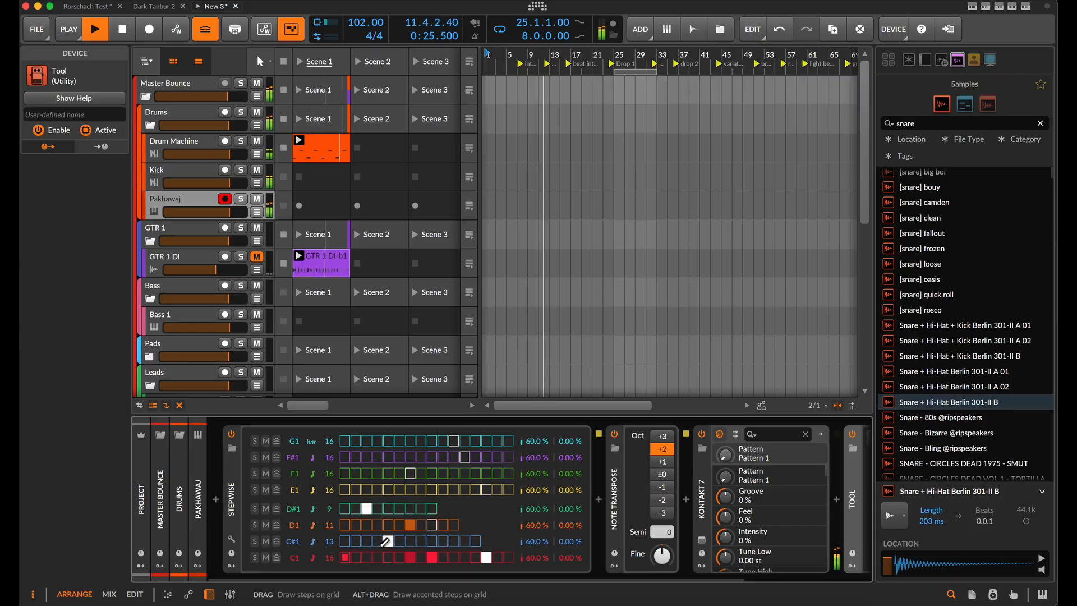
pyautogui.click(367, 508)
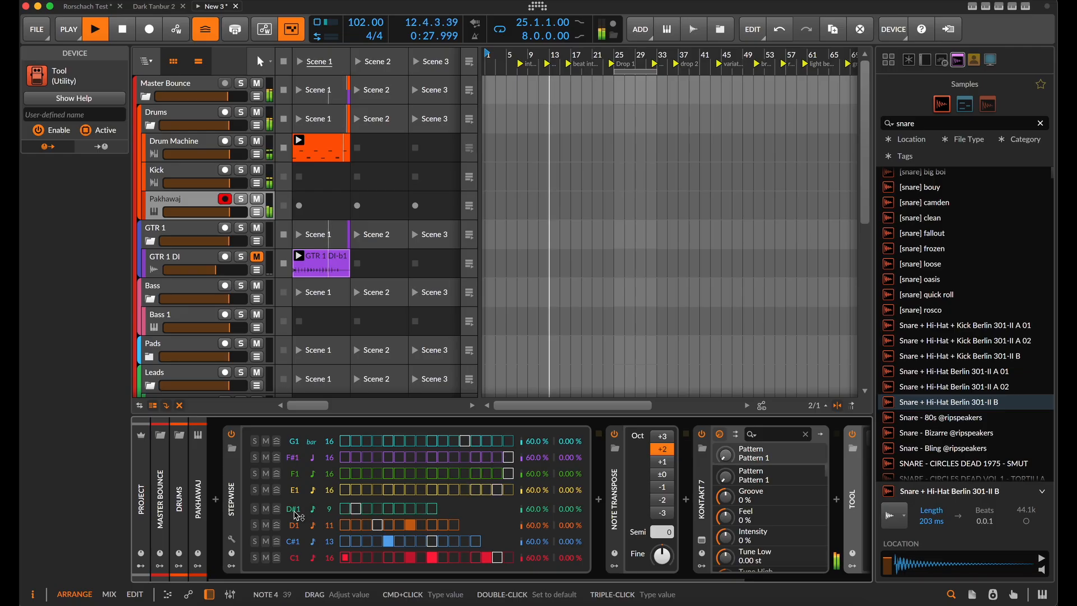
pyautogui.moveTo(295, 511); pyautogui.dragTo(295, 505)
pyautogui.click(376, 507)
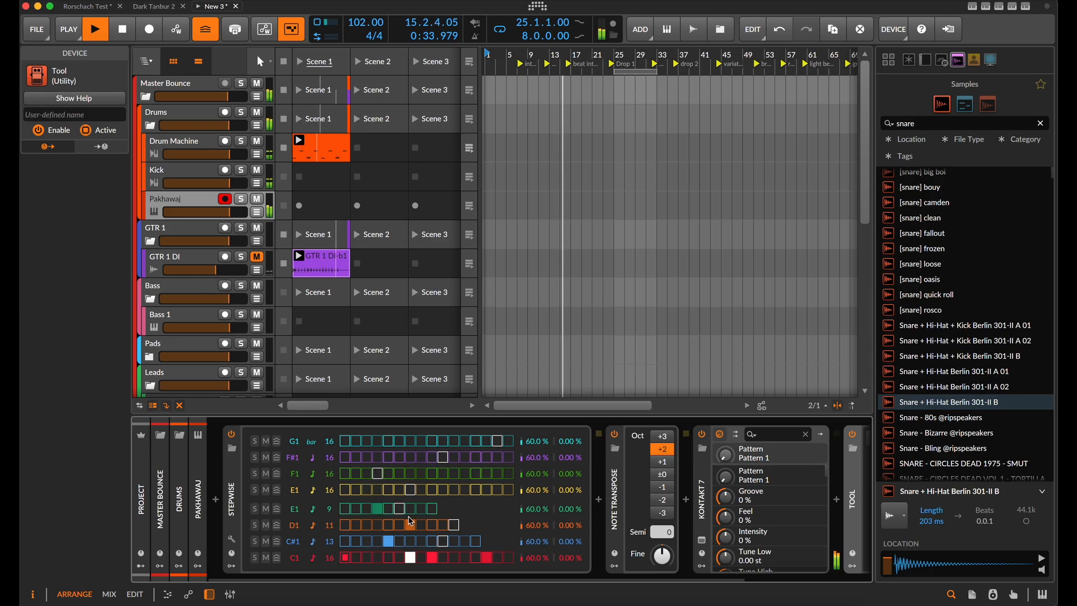
pyautogui.click(411, 508)
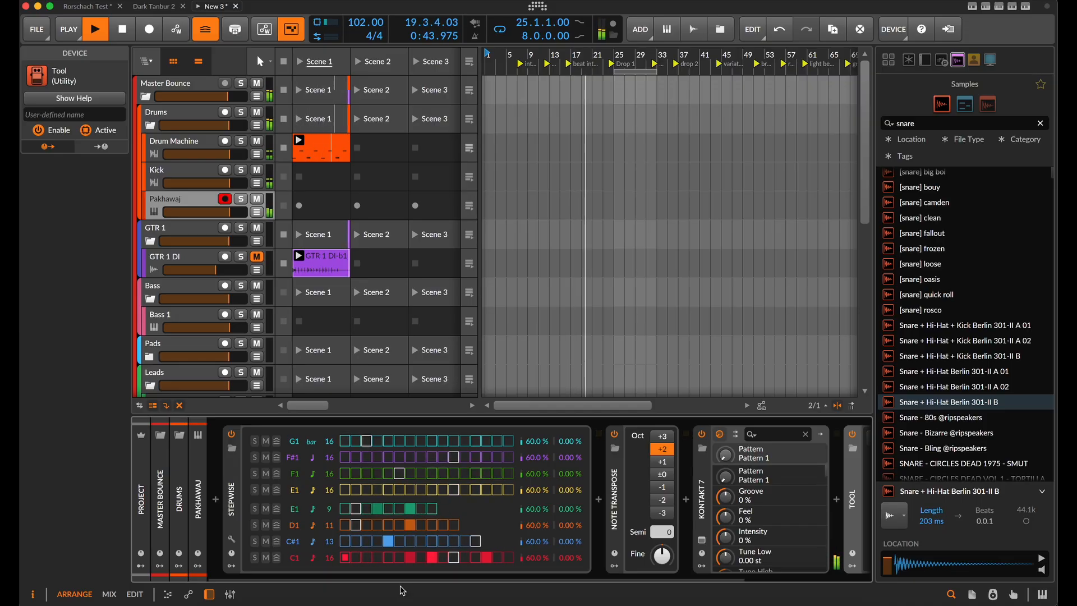
pyautogui.press('space')
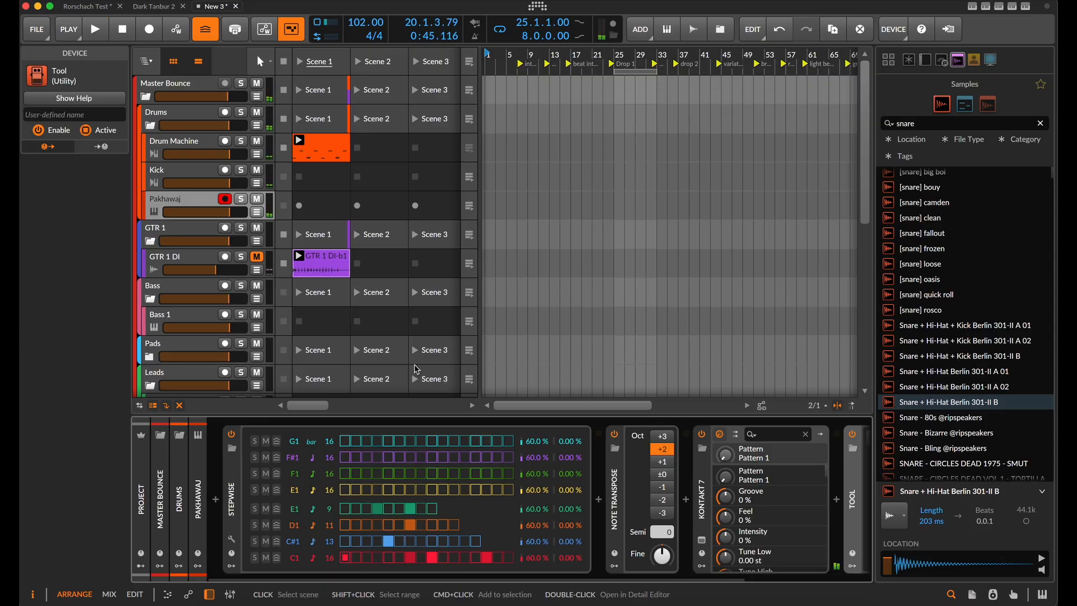
# On the Drum Machine track, select the v9 Hat Closed pad and insert a Stepwise device ahead of the Drum Machine
pyautogui.click(194, 136)
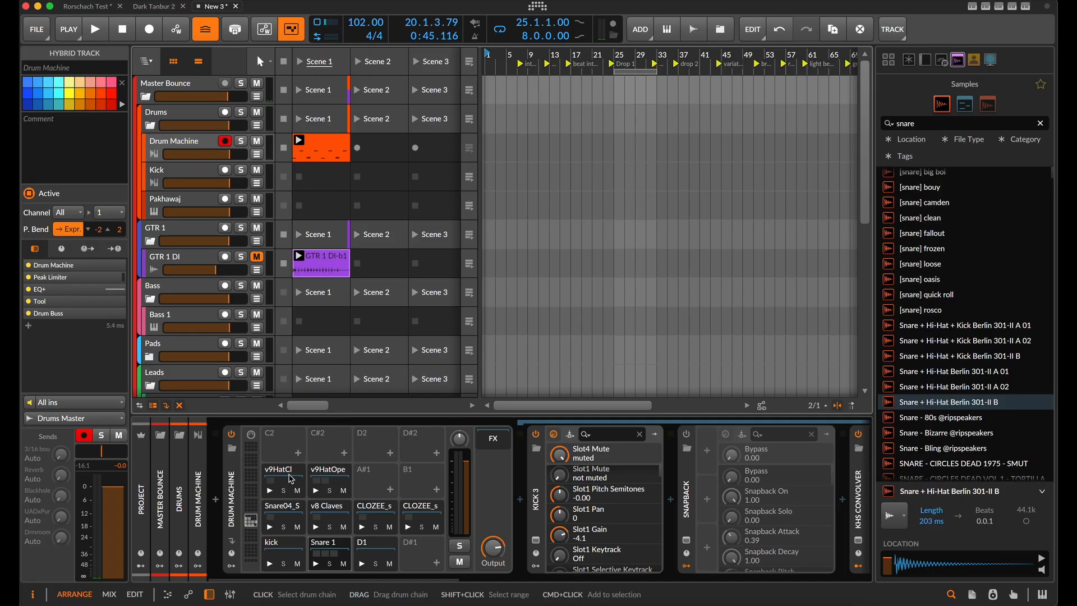
pyautogui.moveTo(291, 479)
pyautogui.mouseDown()
pyautogui.moveTo(289, 439)
pyautogui.moveTo(288, 473)
pyautogui.mouseUp()
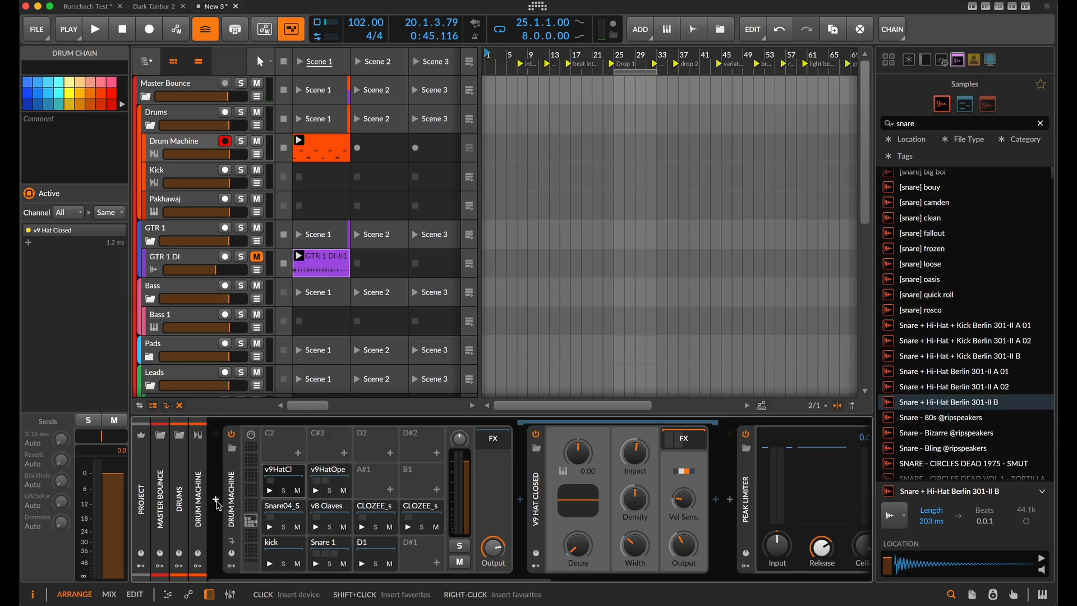
pyautogui.click(217, 508)
pyautogui.write('step')
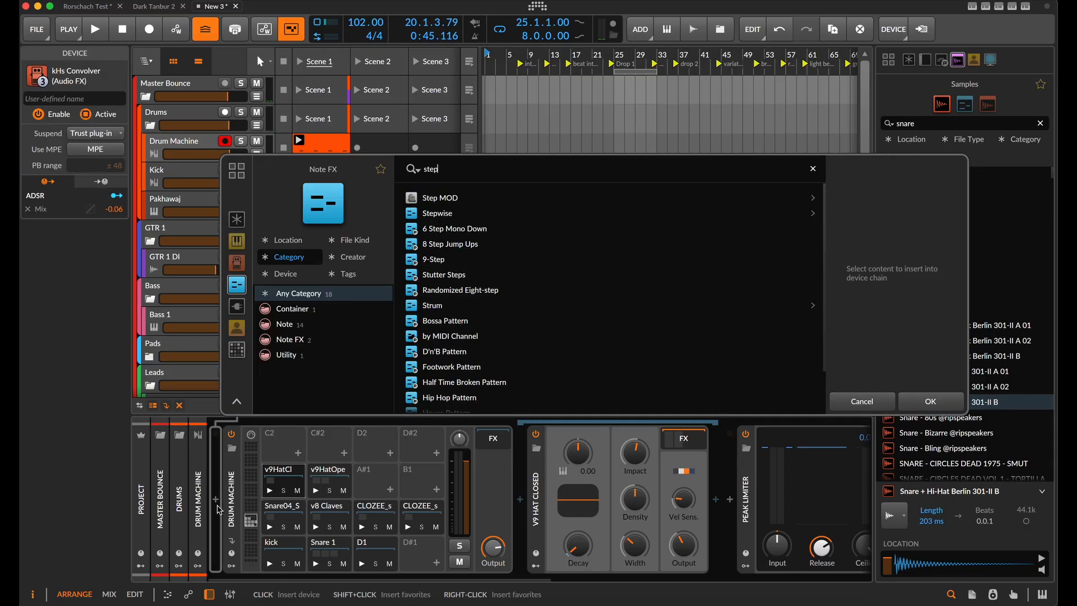
pyautogui.click(453, 213)
pyautogui.click(930, 401)
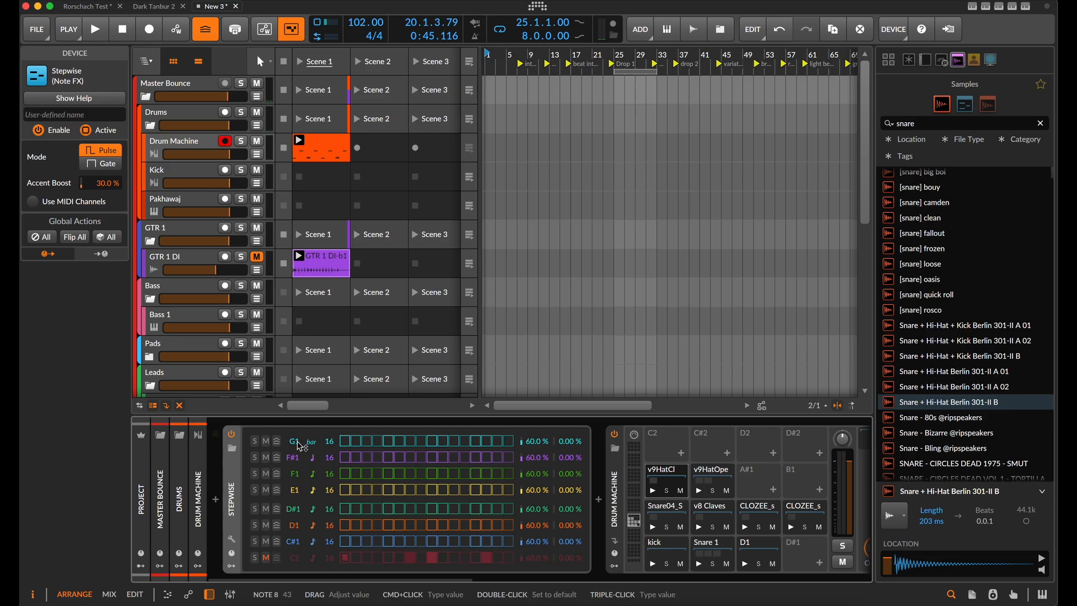
# Set Stepwise's G1 lane to note G#1, 16th-note rate and 9 steps, with hits on steps 3, 6, 7 and 8
pyautogui.moveTo(297, 443); pyautogui.dragTo(297, 439)
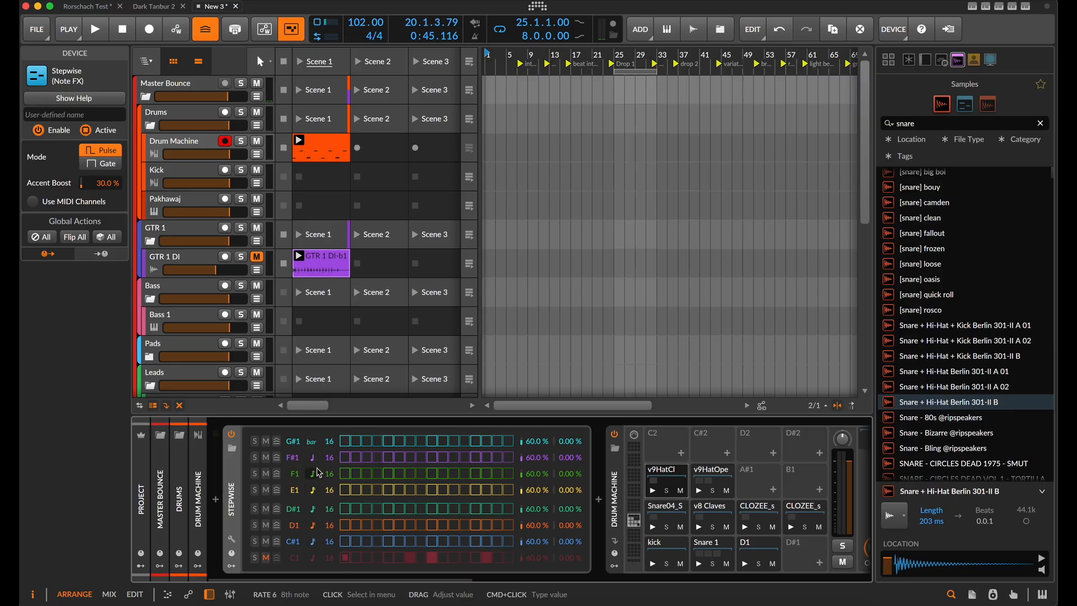
pyautogui.click(312, 442)
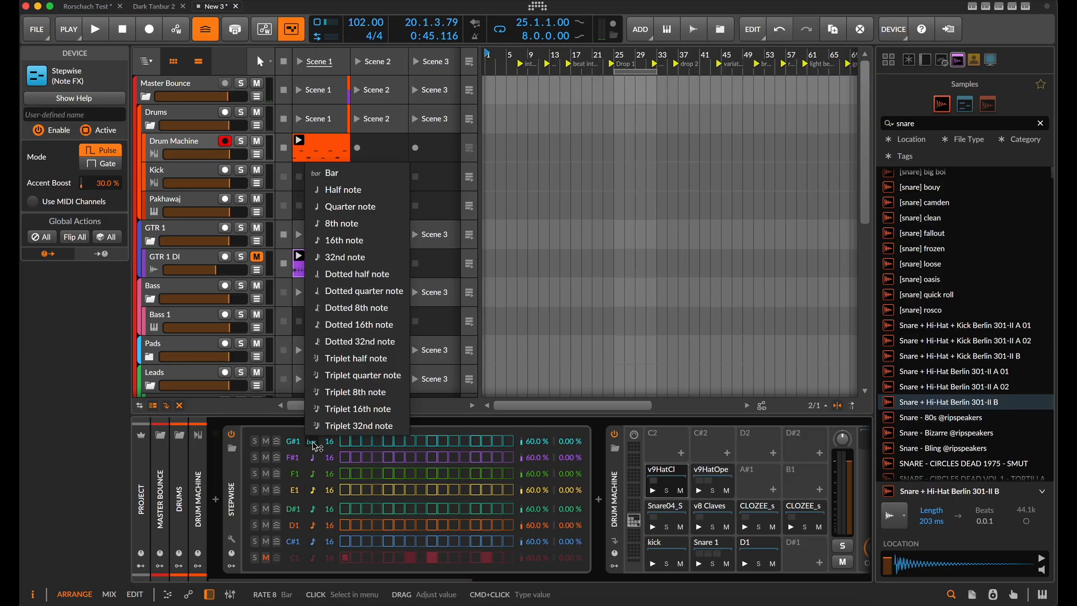
pyautogui.click(343, 240)
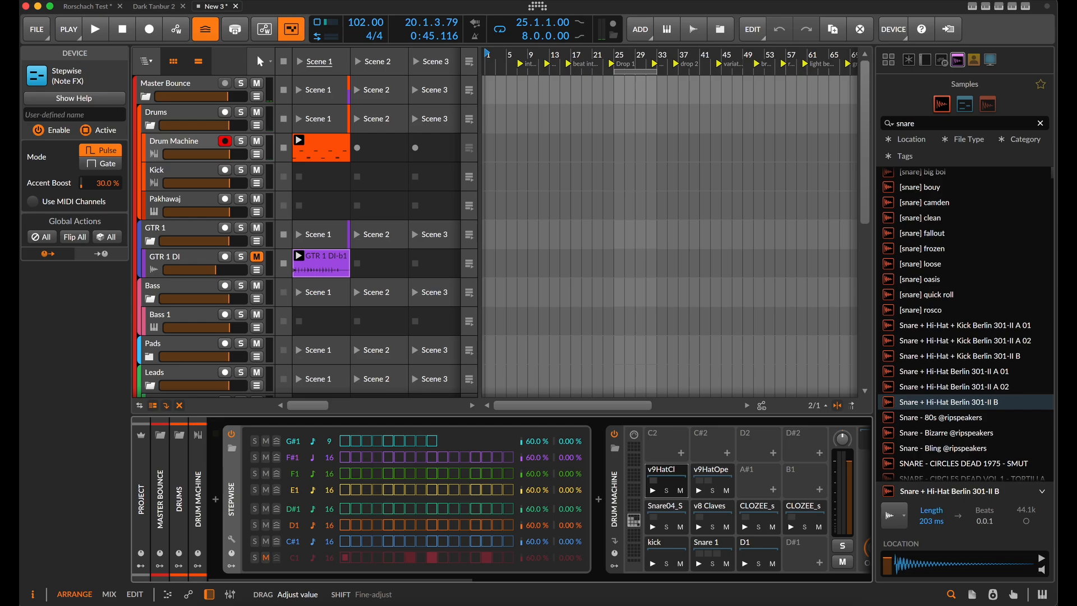
pyautogui.moveTo(330, 441); pyautogui.dragTo(330, 447)
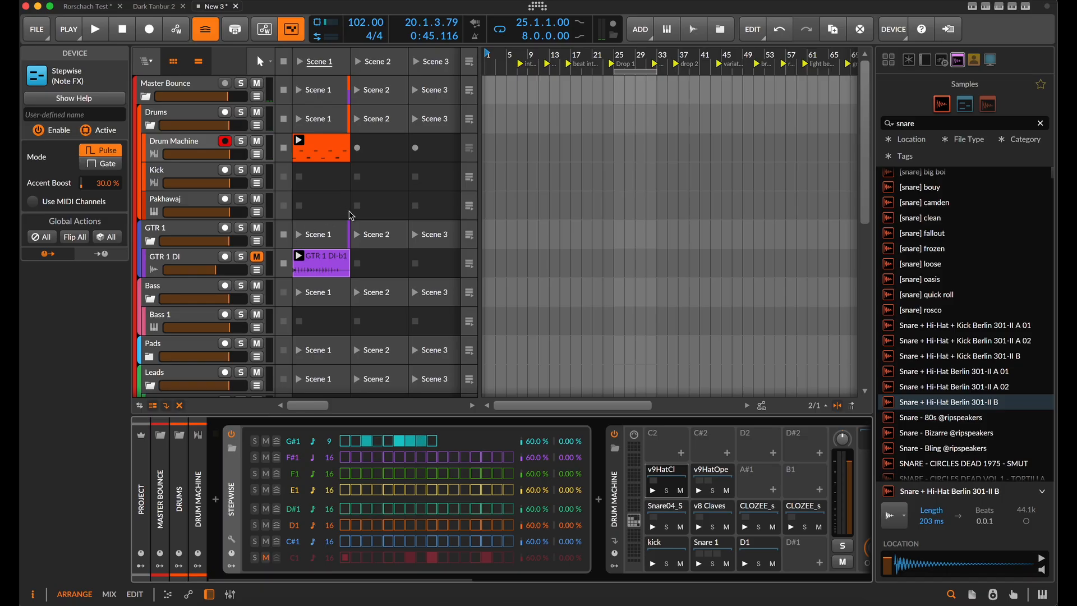
# With Scene 1 playing, expand the v9 Hat Closed FX chain and delete its Filter+ device
pyautogui.click(302, 66)
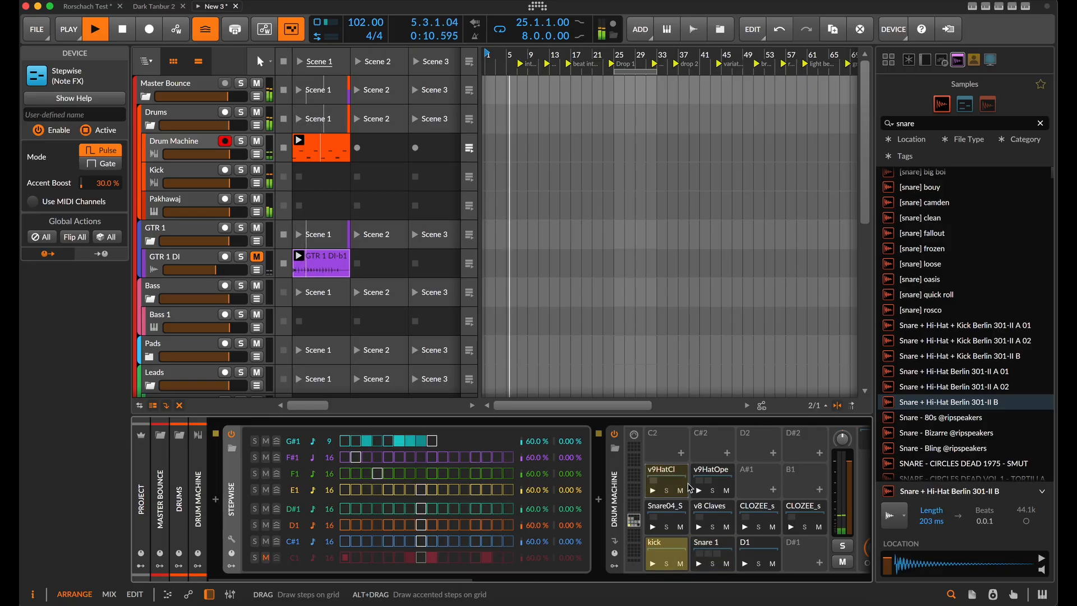
pyautogui.hscroll(8, 684, 488)
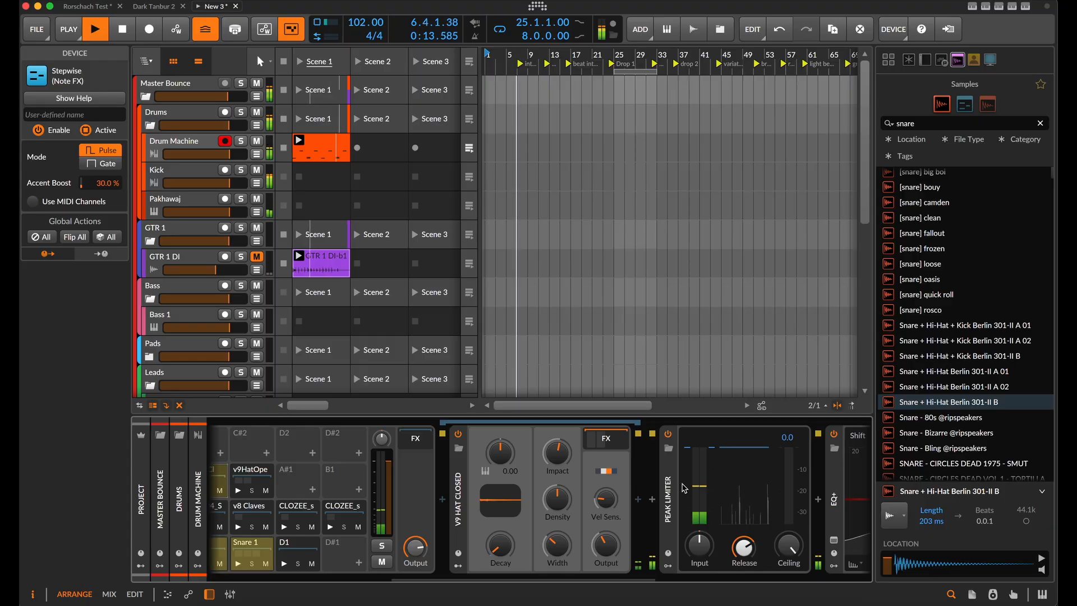
pyautogui.click(606, 438)
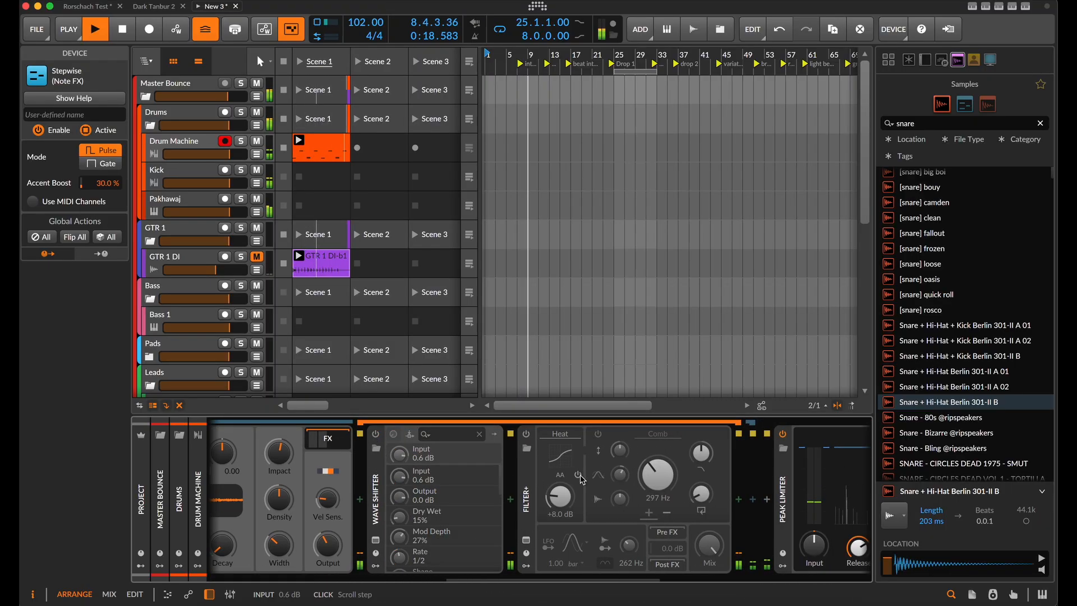
pyautogui.click(528, 503)
pyautogui.press('Delete')
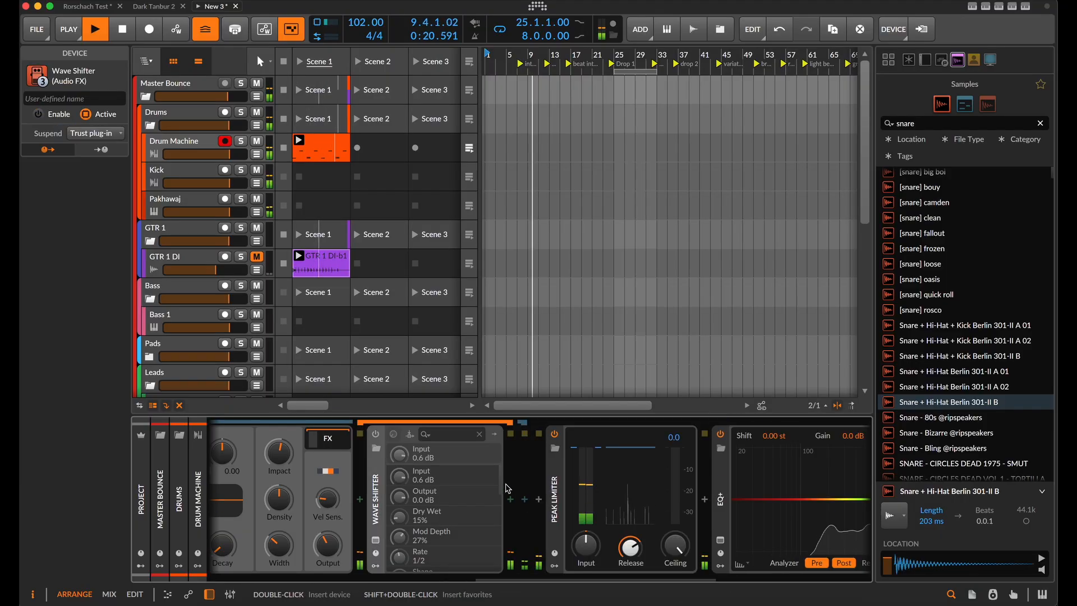
# Insert EQ-2 after Wave Shifter, with a low cut at 806 Hz and the high band at 9.41 kHz, -2.3 dB
pyautogui.click(507, 498)
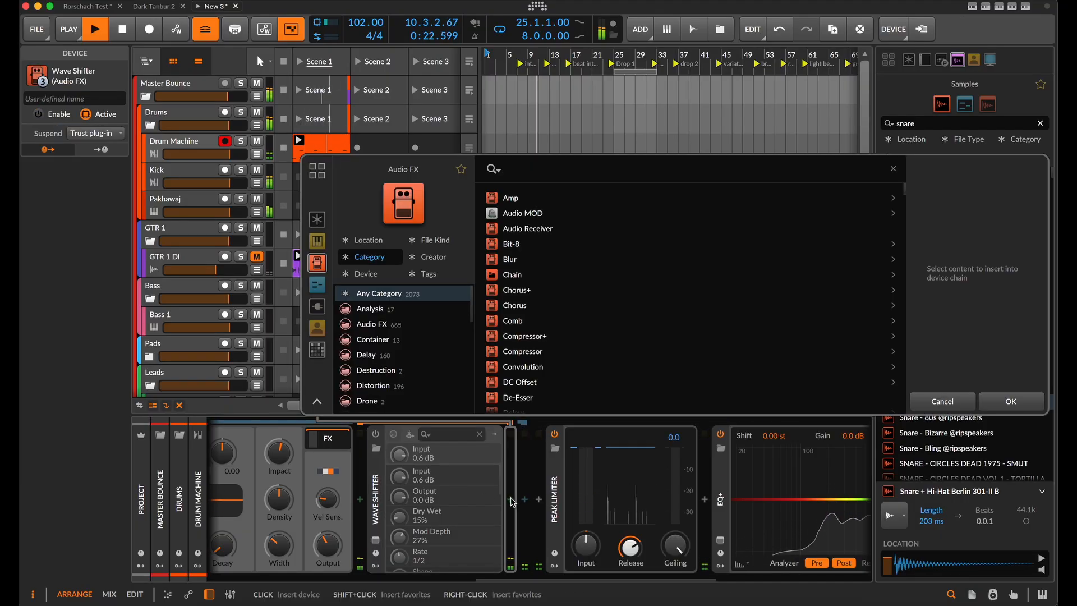
pyautogui.write('eq')
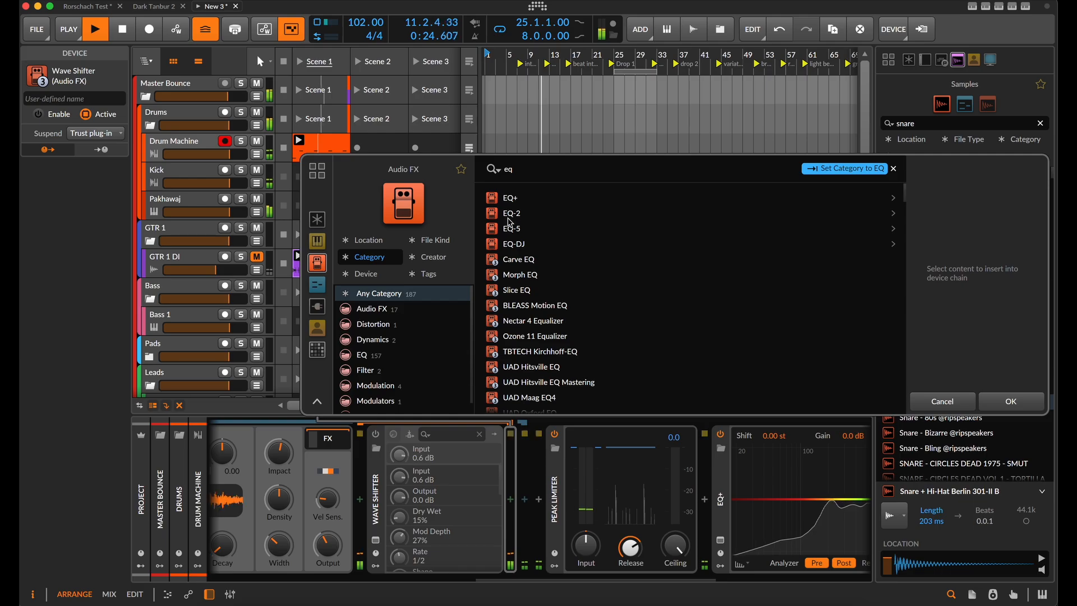
pyautogui.press('Down')
pyautogui.press('Down')
pyautogui.moveTo(564, 473); pyautogui.dragTo(591, 477)
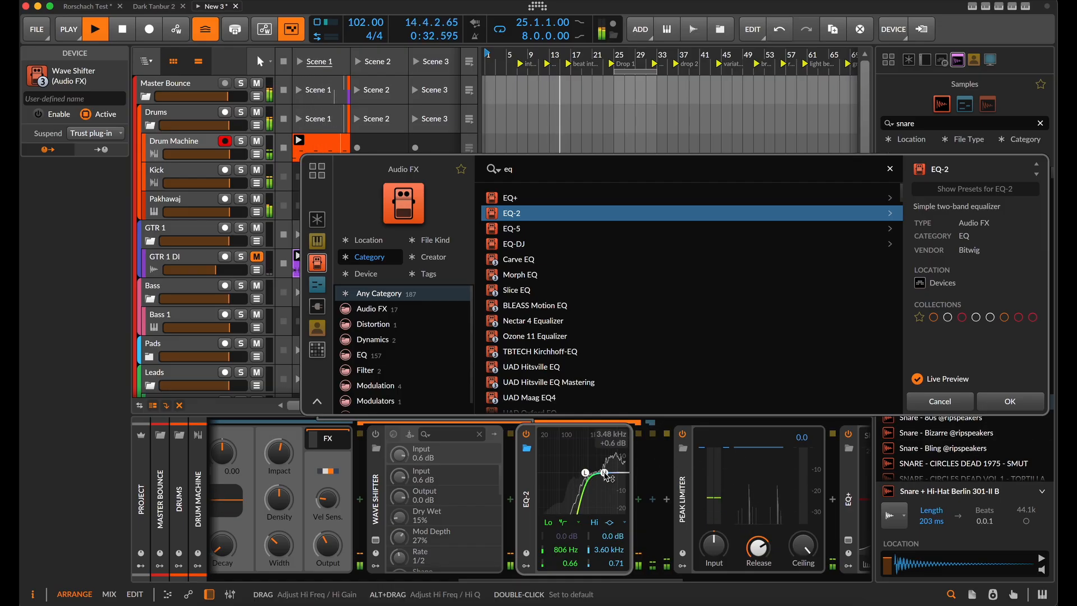
pyautogui.moveTo(606, 475); pyautogui.dragTo(619, 480)
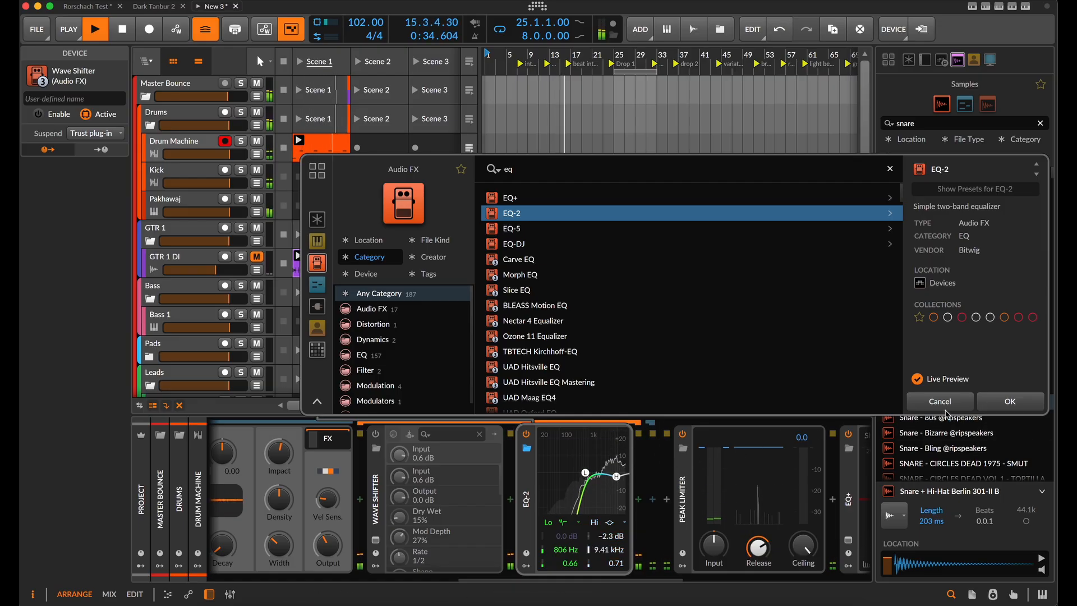
pyautogui.click(1010, 401)
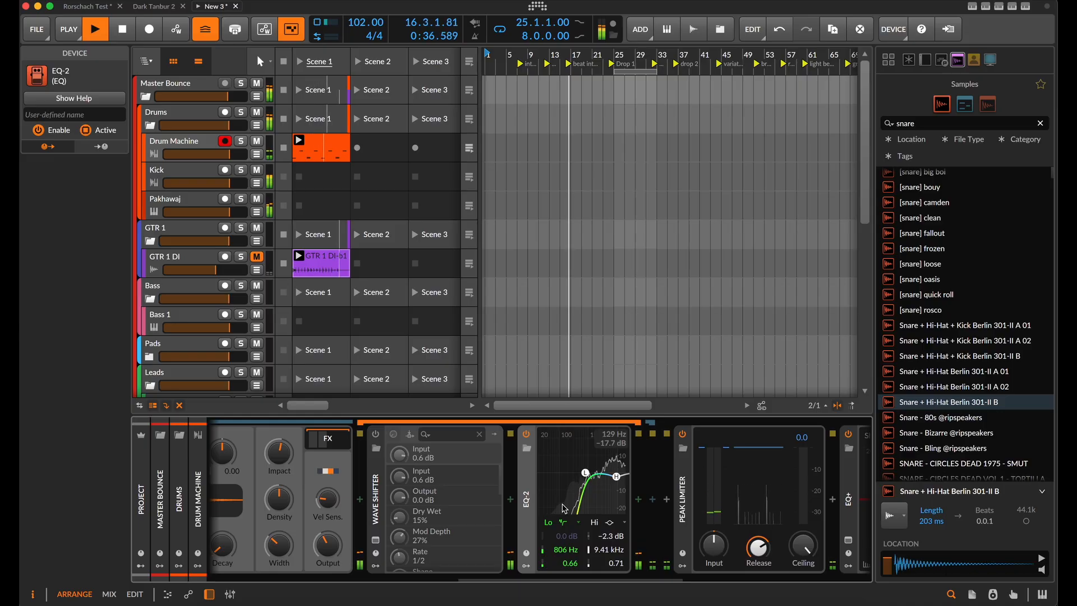
# Insert a Delay+ device between Wave Shifter and EQ-2 in the hat's FX chain
pyautogui.click(513, 504)
pyautogui.write('d')
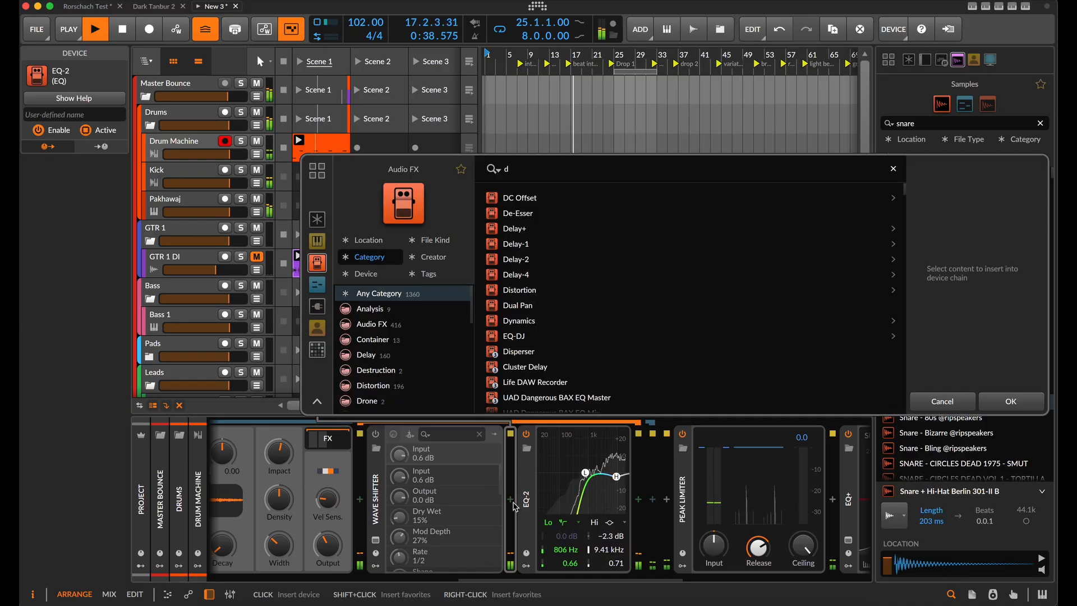
pyautogui.write('e')
pyautogui.click(538, 214)
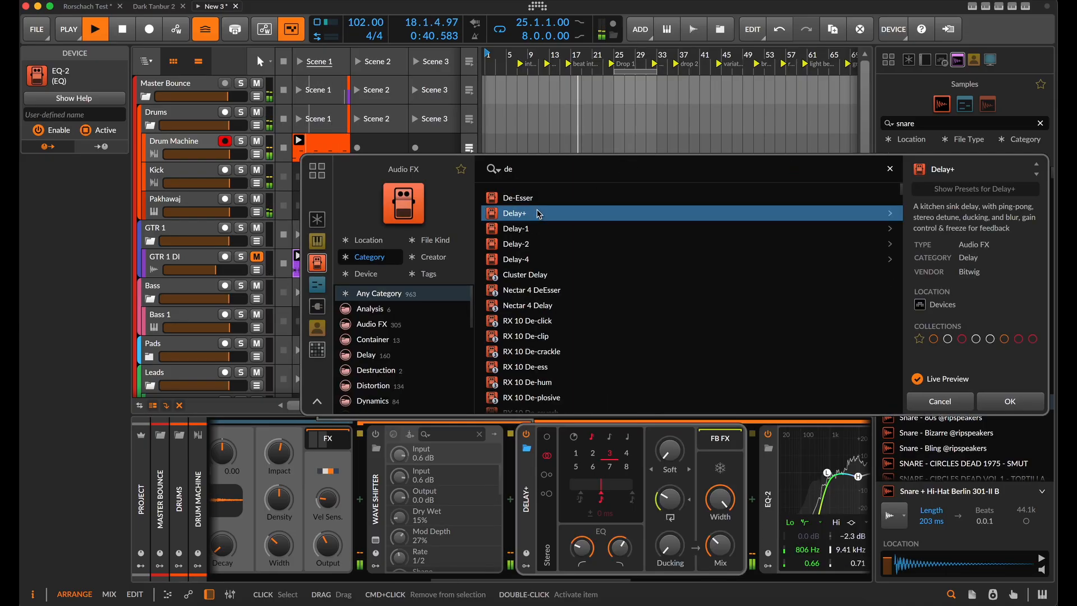
pyautogui.click(1019, 401)
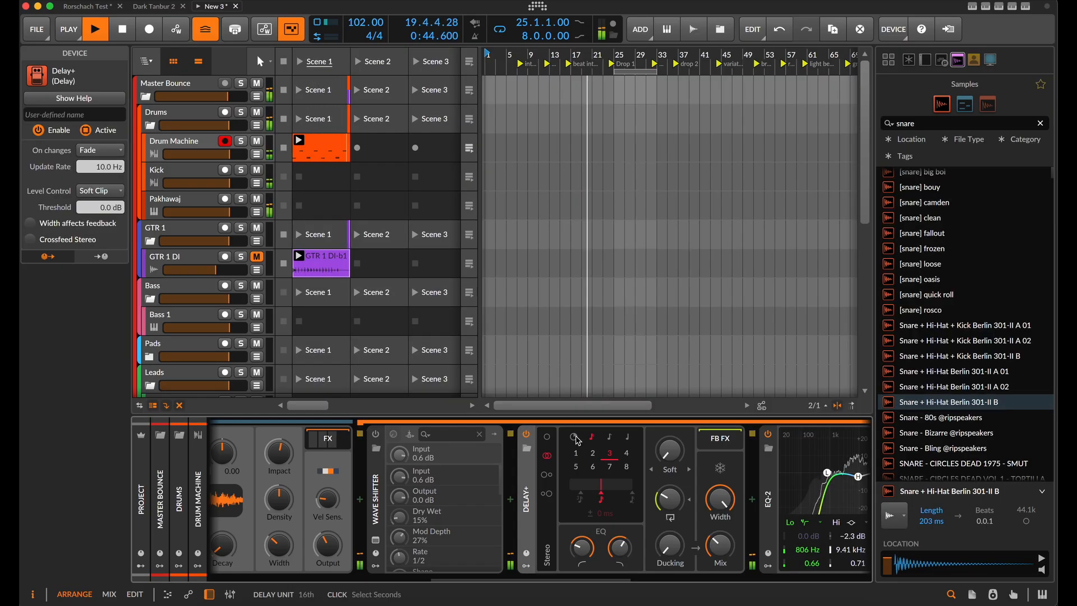
# Switch the Delay+ pattern to Ping L and raise its ducking amount
pyautogui.click(547, 474)
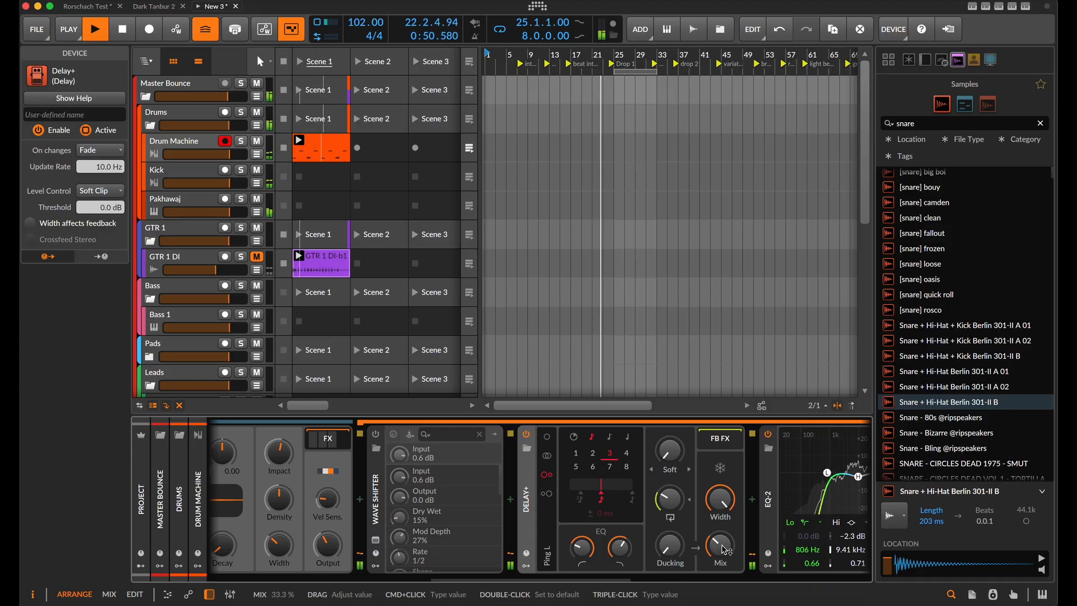
pyautogui.click(674, 530)
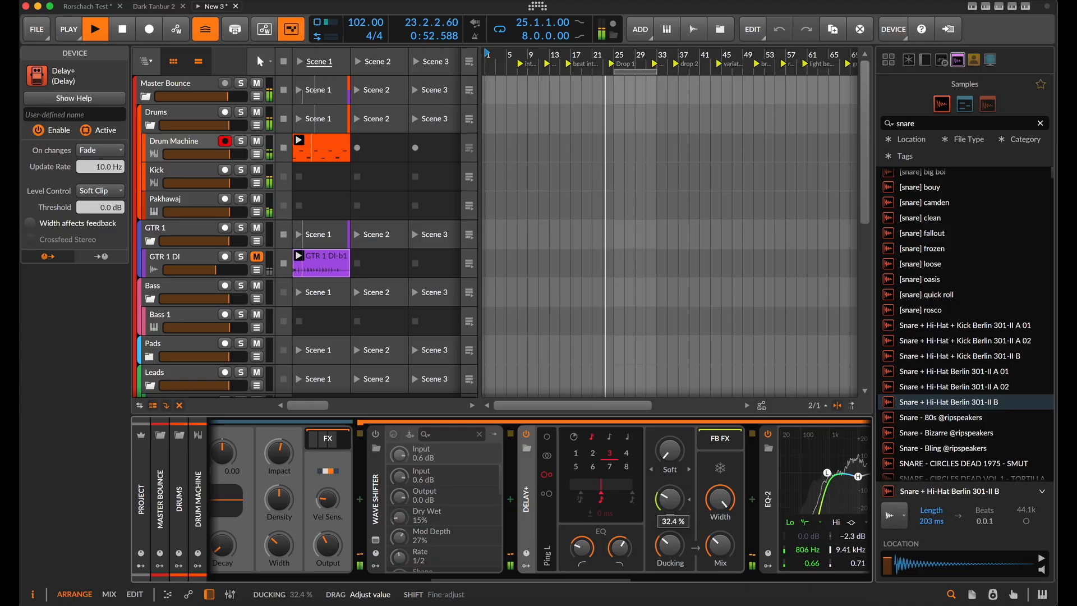
pyautogui.moveTo(673, 530); pyautogui.dragTo(673, 525)
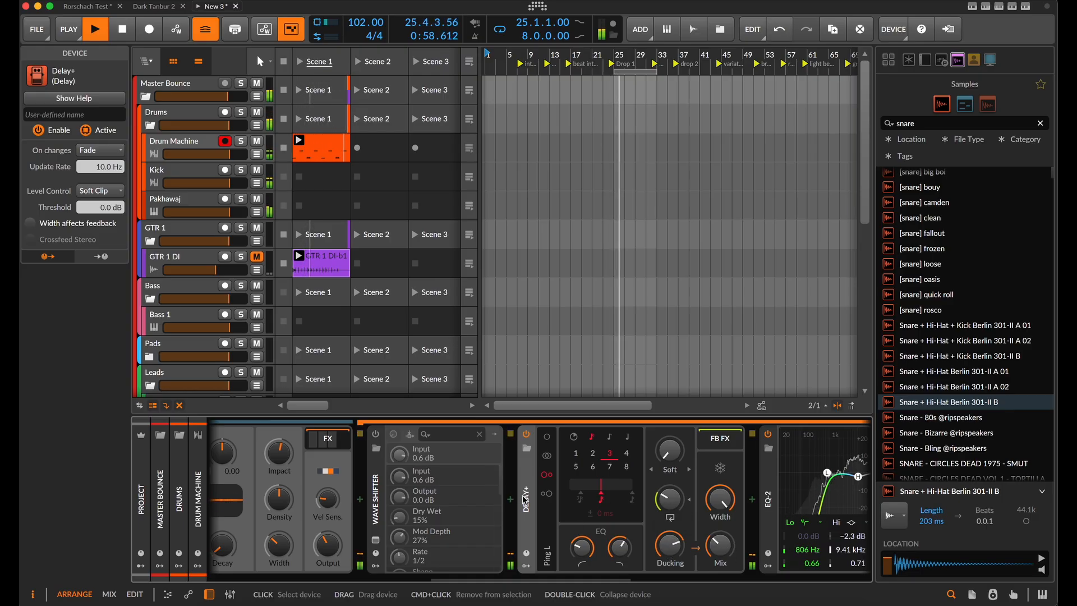
# Insert a second Delay+ between Wave Shifter and the Ping L Delay+
pyautogui.hscroll(3, 616, 508)
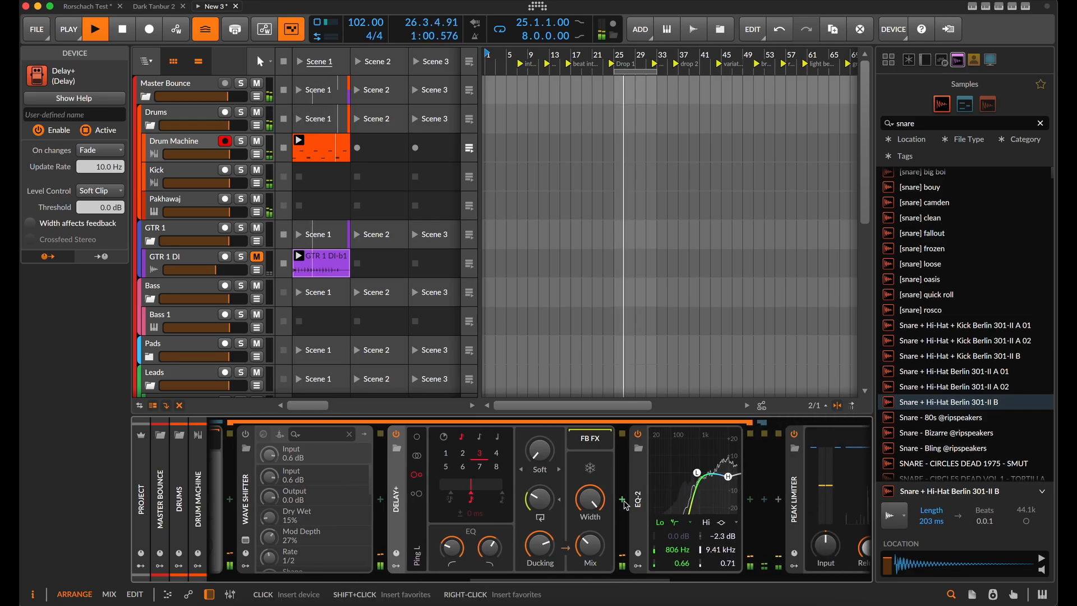
pyautogui.click(382, 501)
pyautogui.write('de')
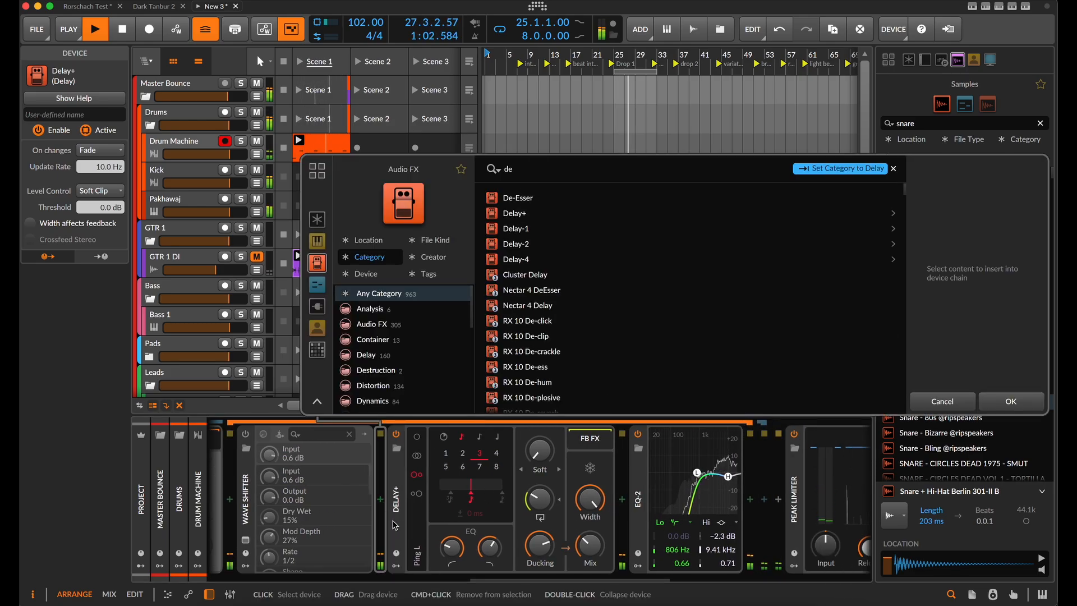
pyautogui.click(525, 219)
pyautogui.press('Return')
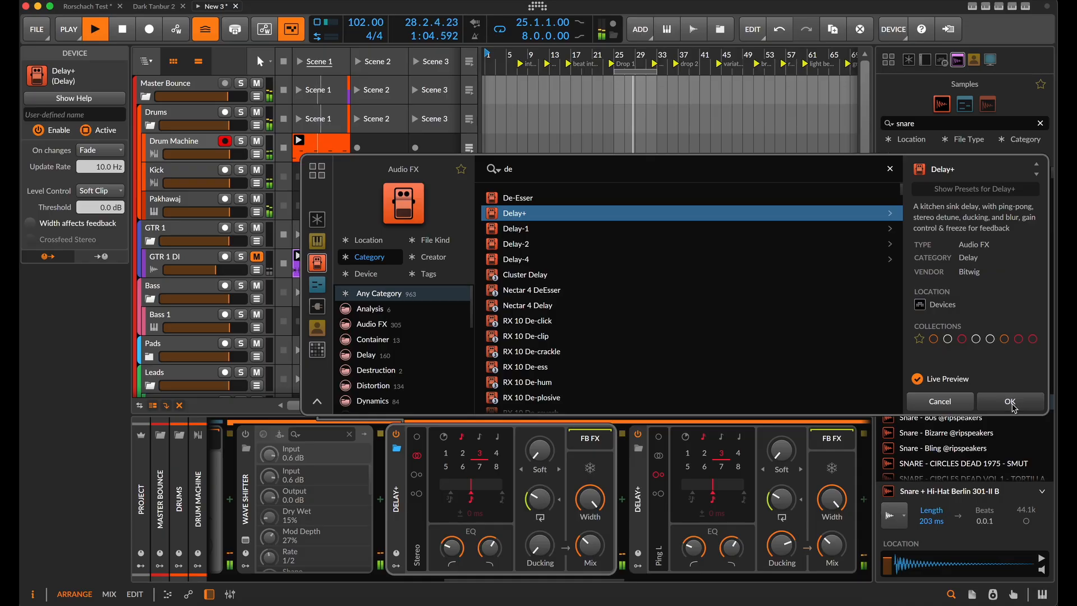
# Set the stereo Delay+ to a time of 20.8 ms, raise its feedback slightly, and lower its mix below 19.1%
pyautogui.click(443, 436)
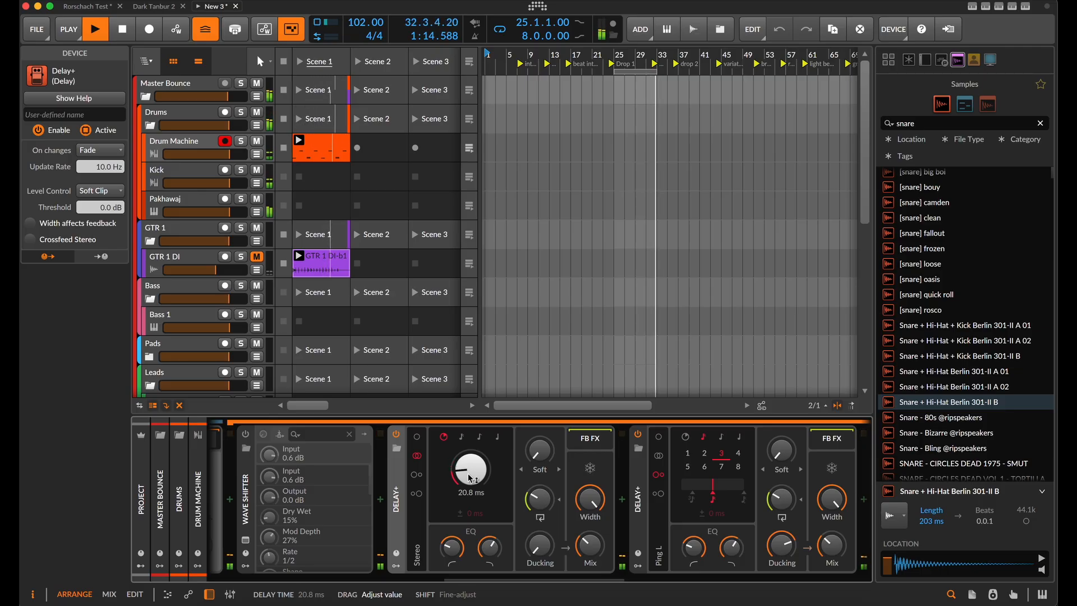
pyautogui.moveTo(589, 545); pyautogui.dragTo(590, 550)
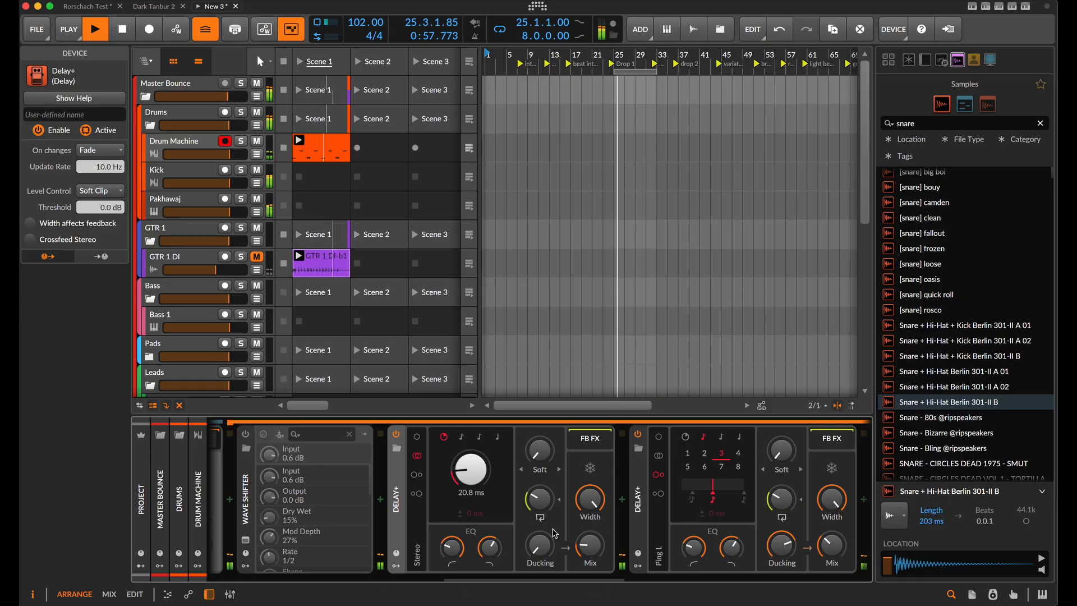
pyautogui.moveTo(540, 498); pyautogui.dragTo(540, 477)
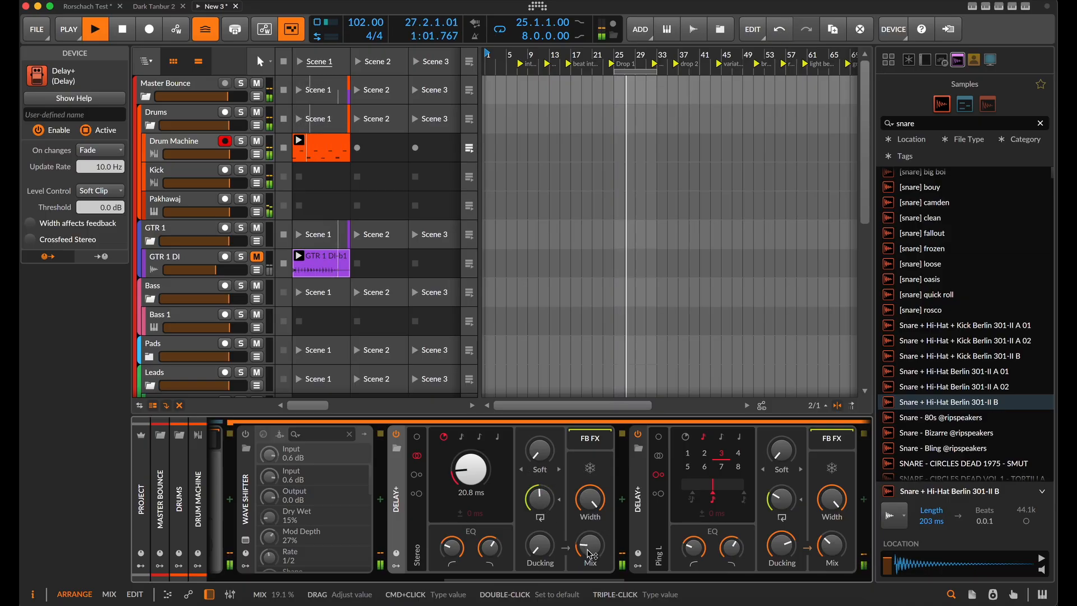
pyautogui.moveTo(589, 545); pyautogui.dragTo(589, 552)
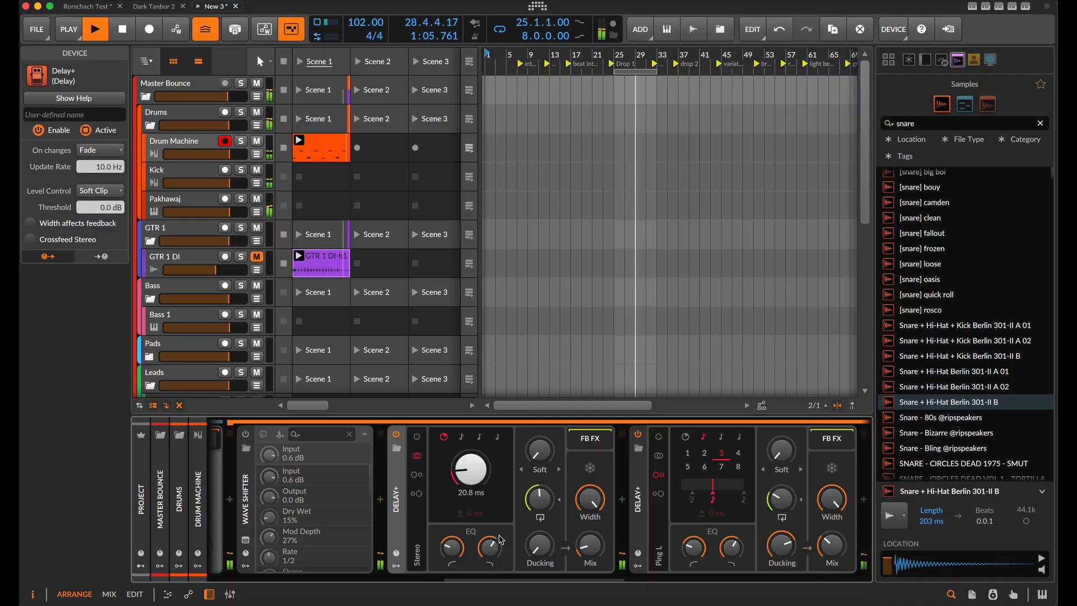
# Stop playback and show the modulator slots of the stereo Delay+
pyautogui.press('space')
pyautogui.click(396, 566)
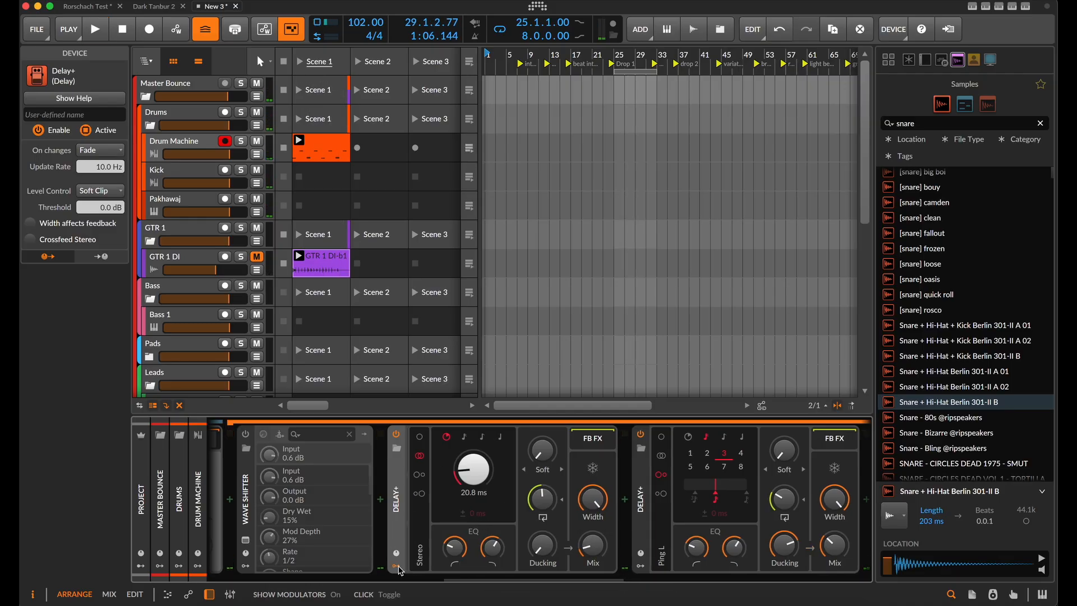
pyautogui.click(417, 470)
pyautogui.press('a')
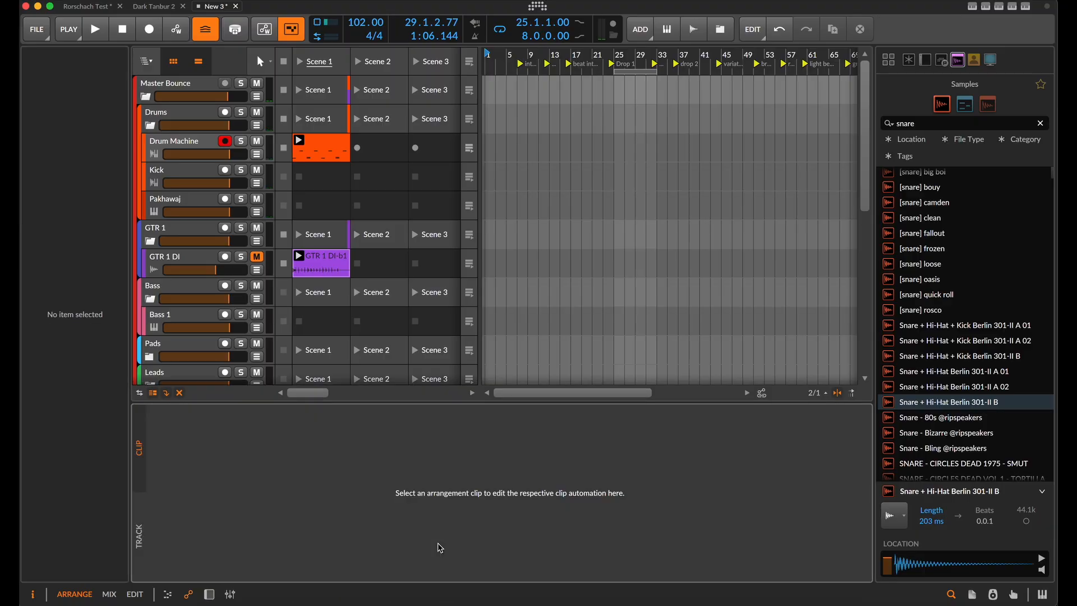
pyautogui.press('d')
pyautogui.scroll(-5, 628, 510)
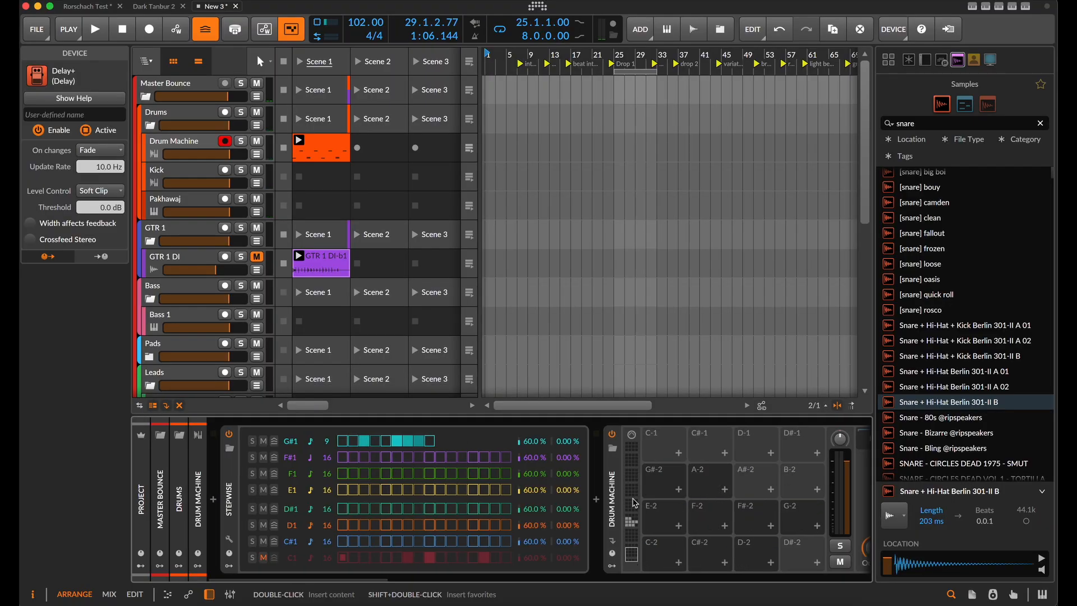
pyautogui.scroll(-10, 634, 503)
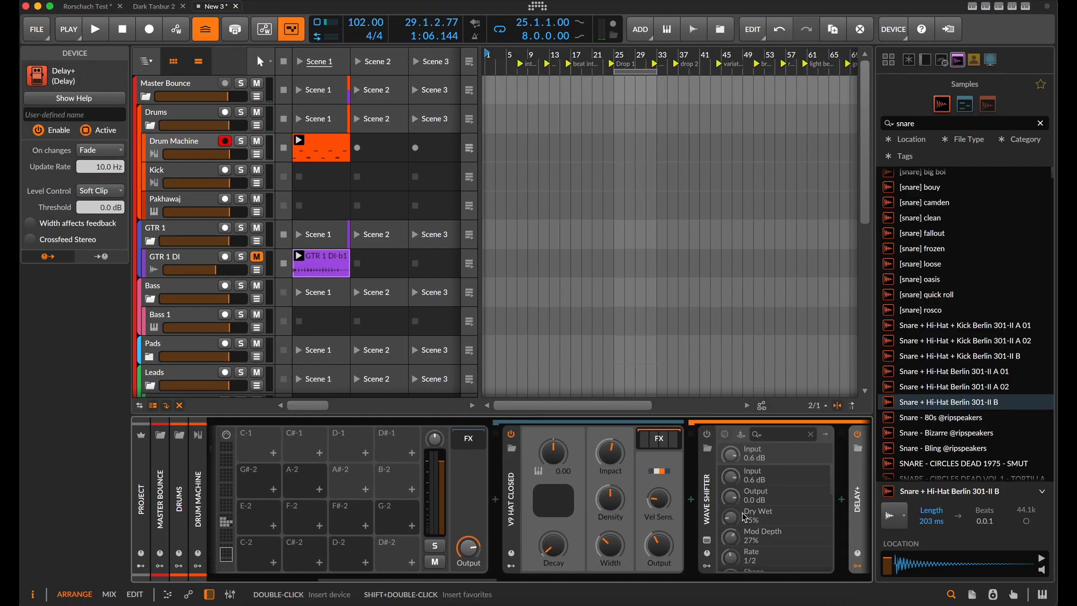
pyautogui.scroll(-5, 745, 517)
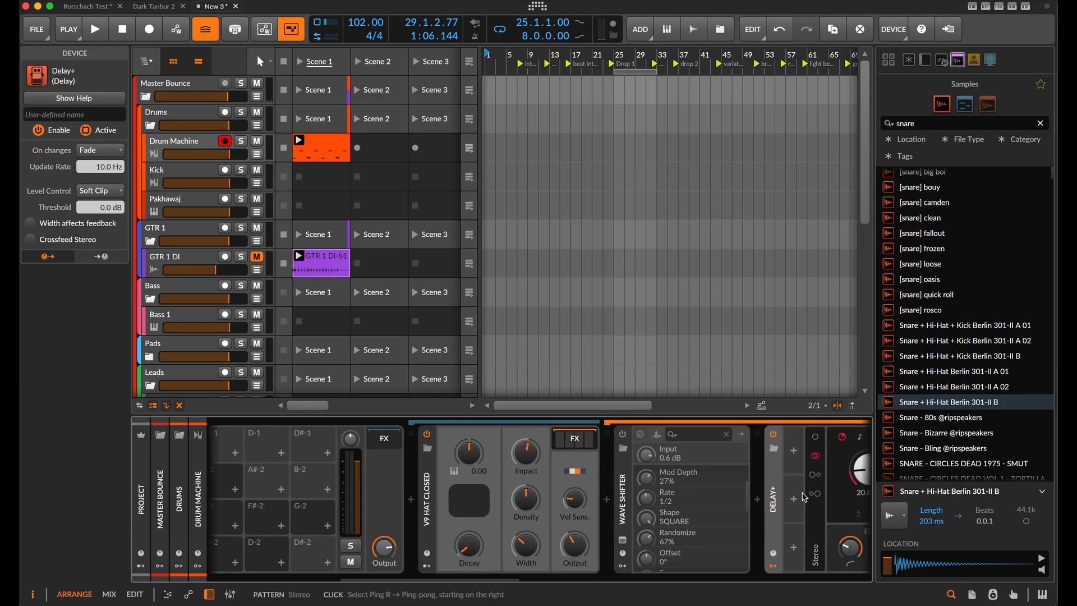
# Add a Random modulator to the first modulator slot of the stereo Delay+
pyautogui.scroll(-8, 796, 500)
pyautogui.click(465, 452)
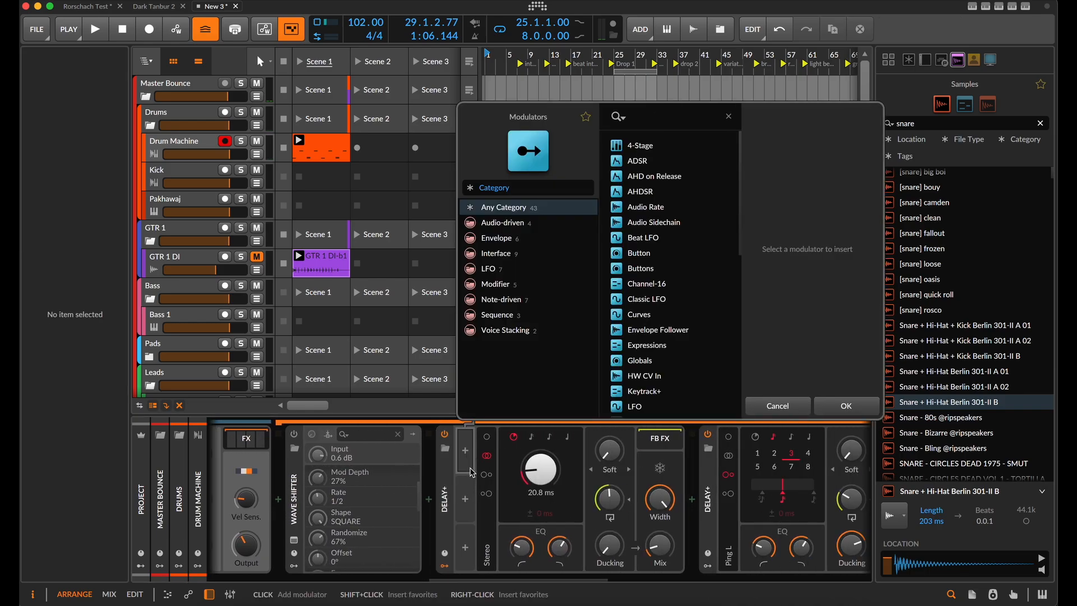
pyautogui.write('ra')
pyautogui.click(652, 162)
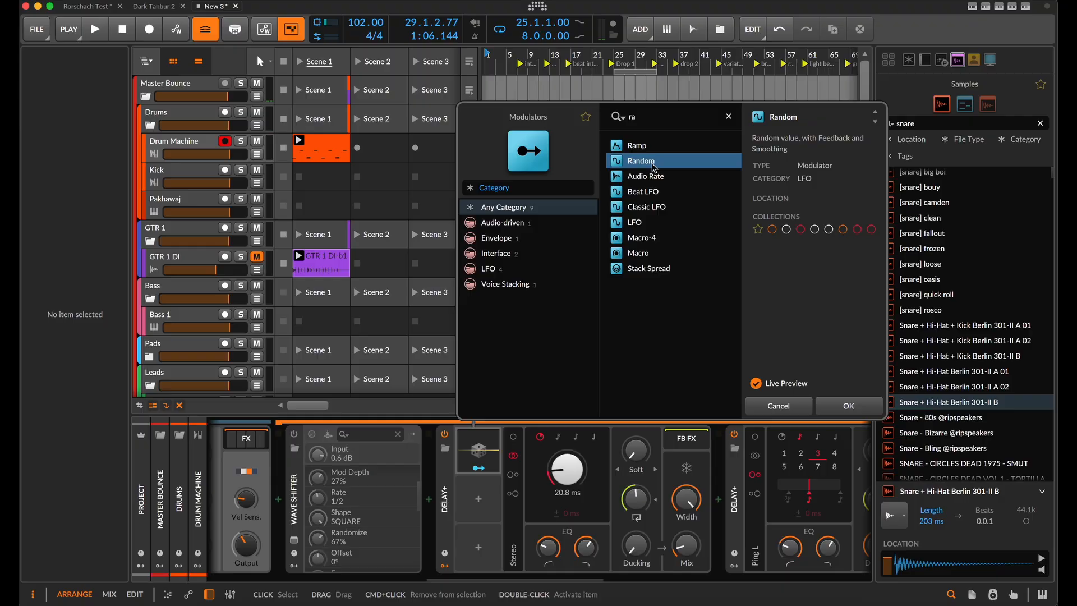
pyautogui.click(862, 409)
# Set the stereo Delay+'s Random modulator to Note trigger with the Hold (rate of zero) timebase
pyautogui.click(473, 458)
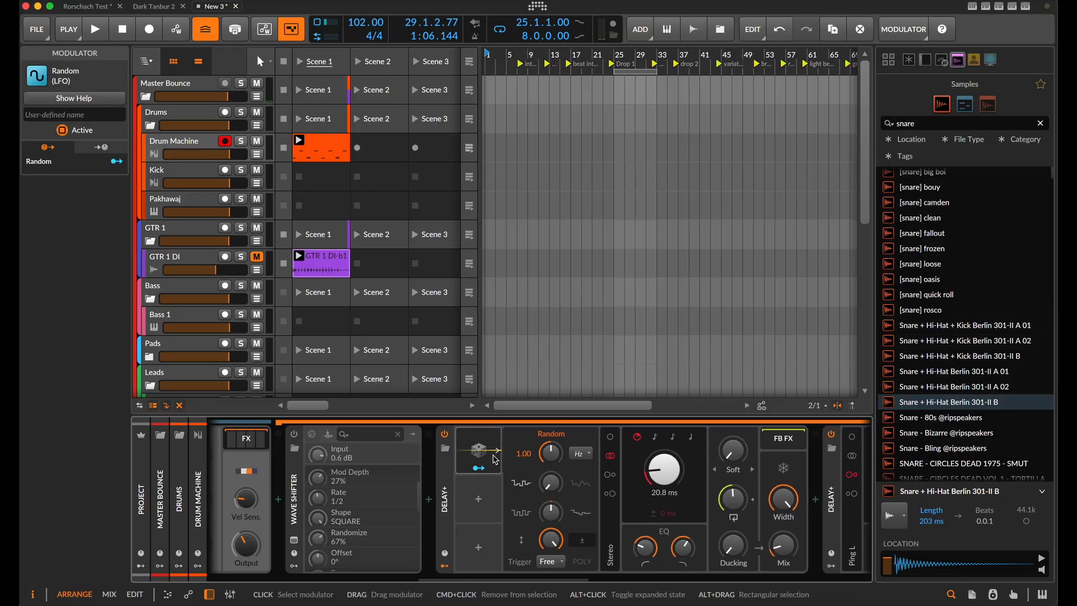
pyautogui.click(550, 561)
pyautogui.click(554, 591)
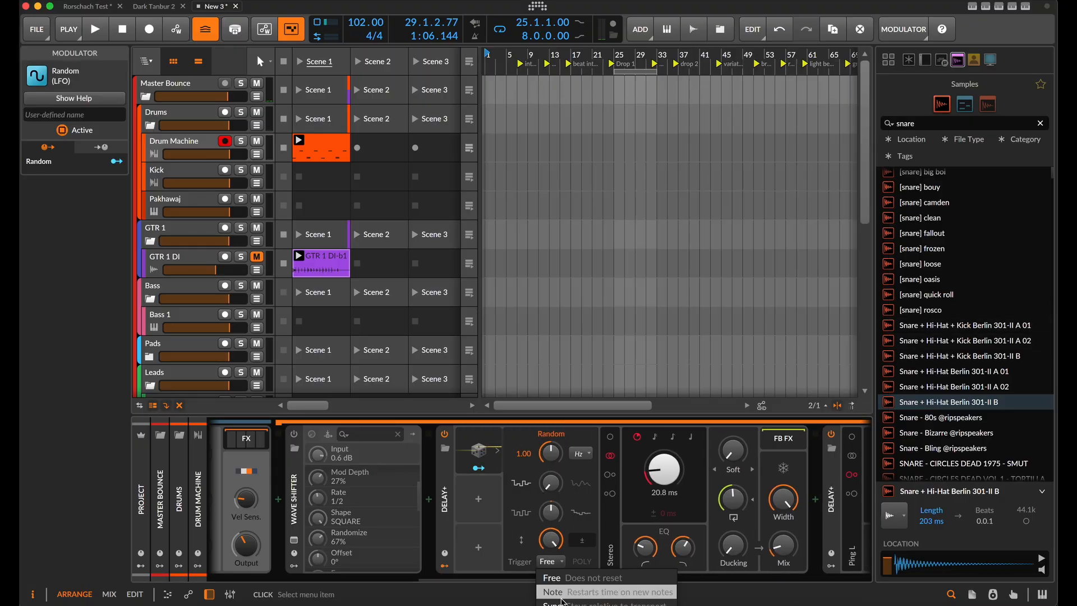
pyautogui.click(586, 456)
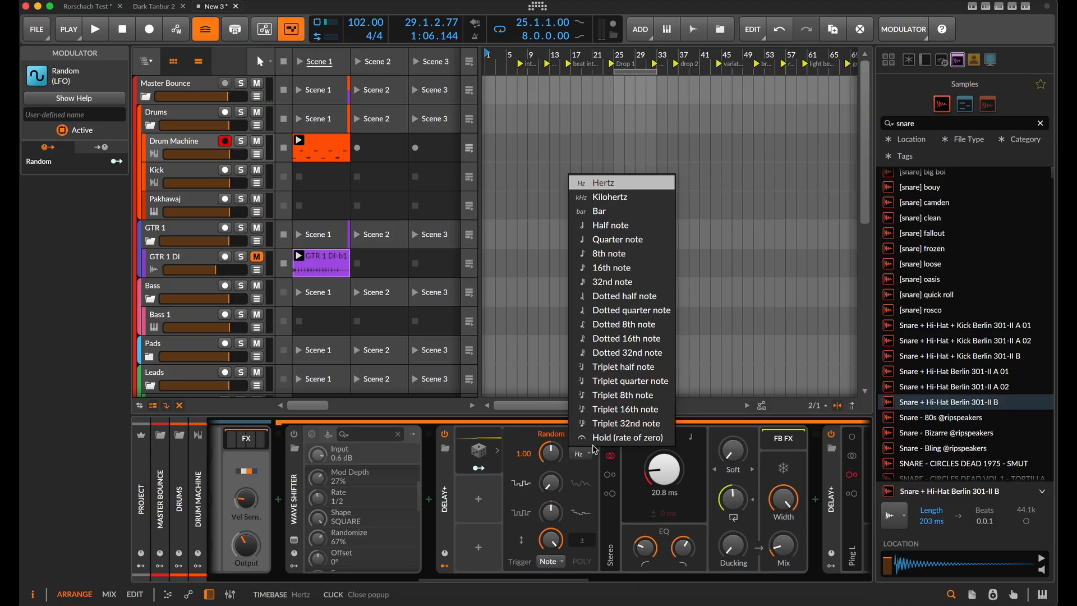
pyautogui.click(597, 441)
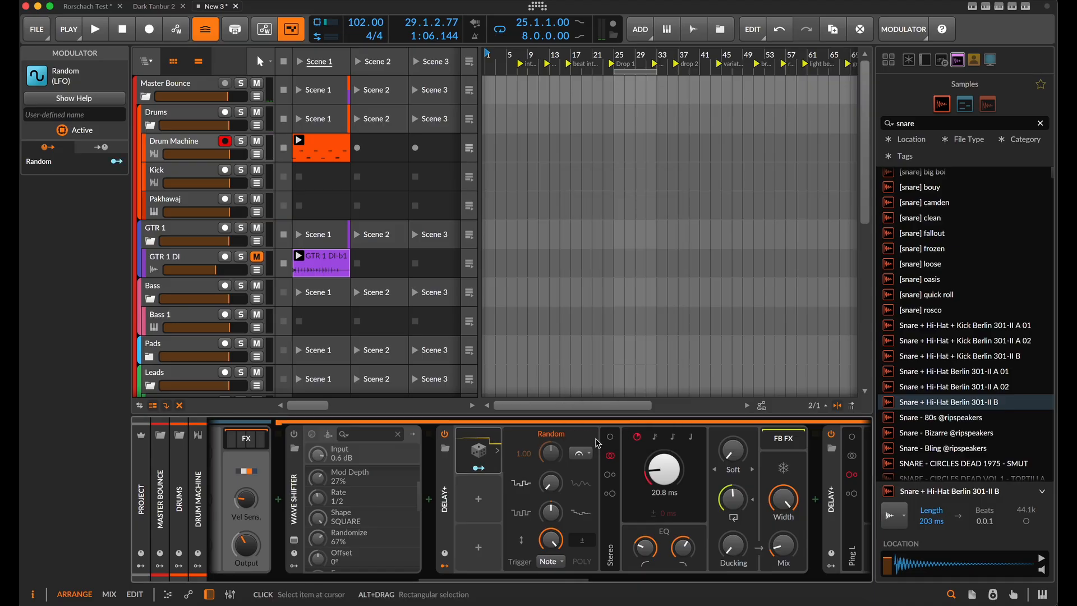
# Map Random to the stereo Delay+'s Mix at about -12.4% and start playback
pyautogui.click(485, 470)
pyautogui.click(783, 544)
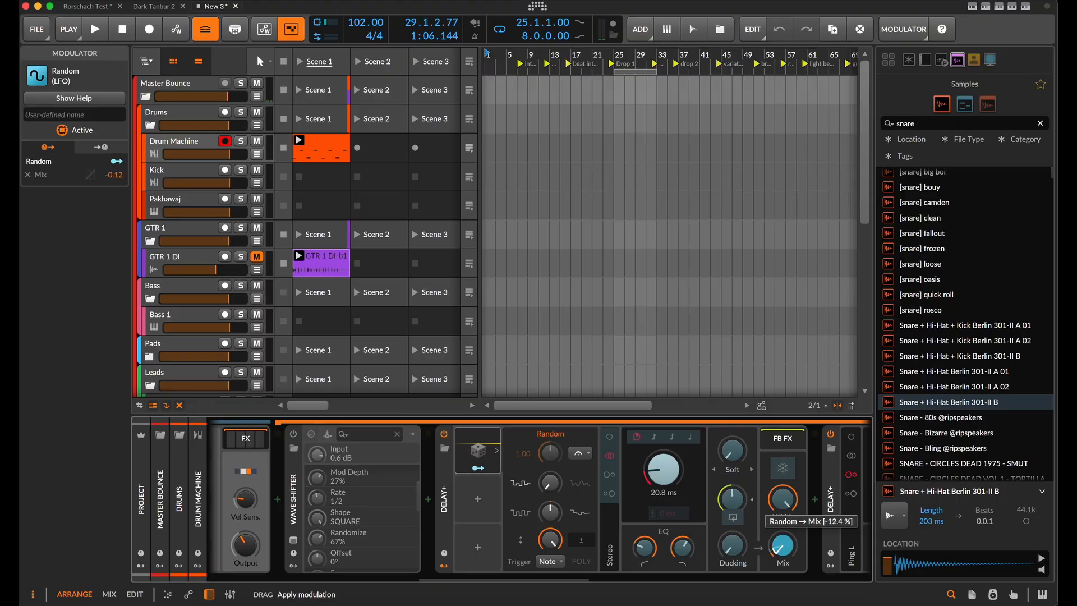
pyautogui.moveTo(783, 545); pyautogui.dragTo(783, 549)
pyautogui.press('space')
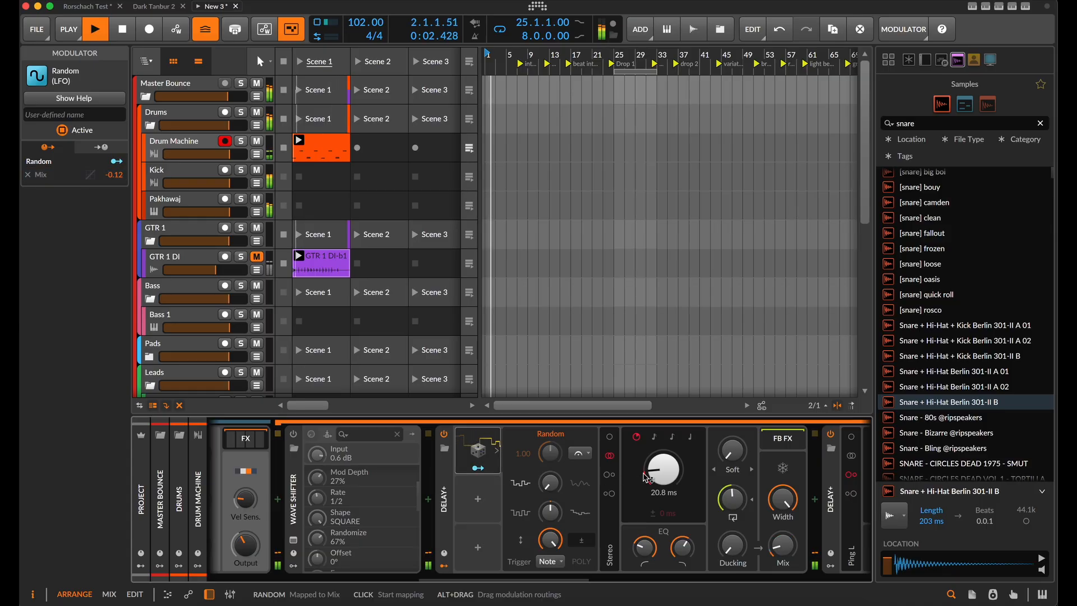
# Add a Random modulator to the first modulator slot of the Ping L Delay+
pyautogui.hscroll(6, 635, 522)
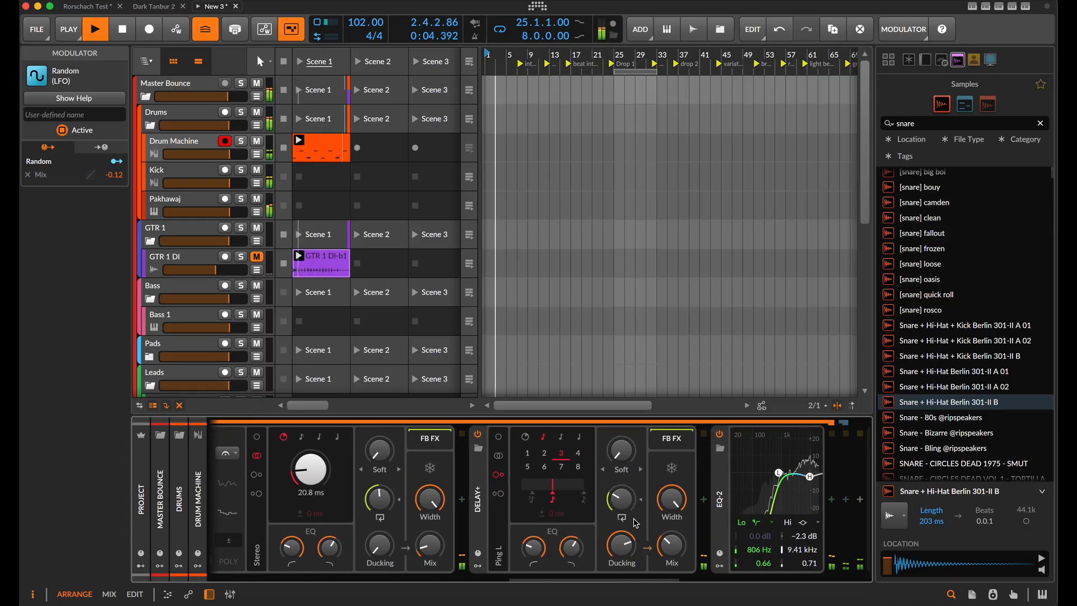
pyautogui.click(480, 568)
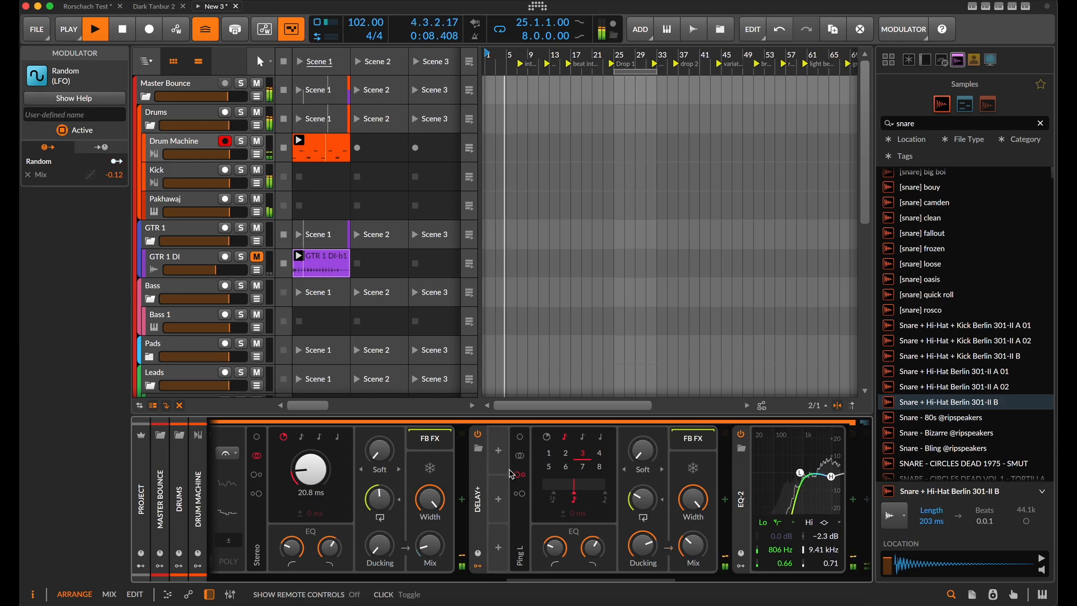
pyautogui.click(499, 451)
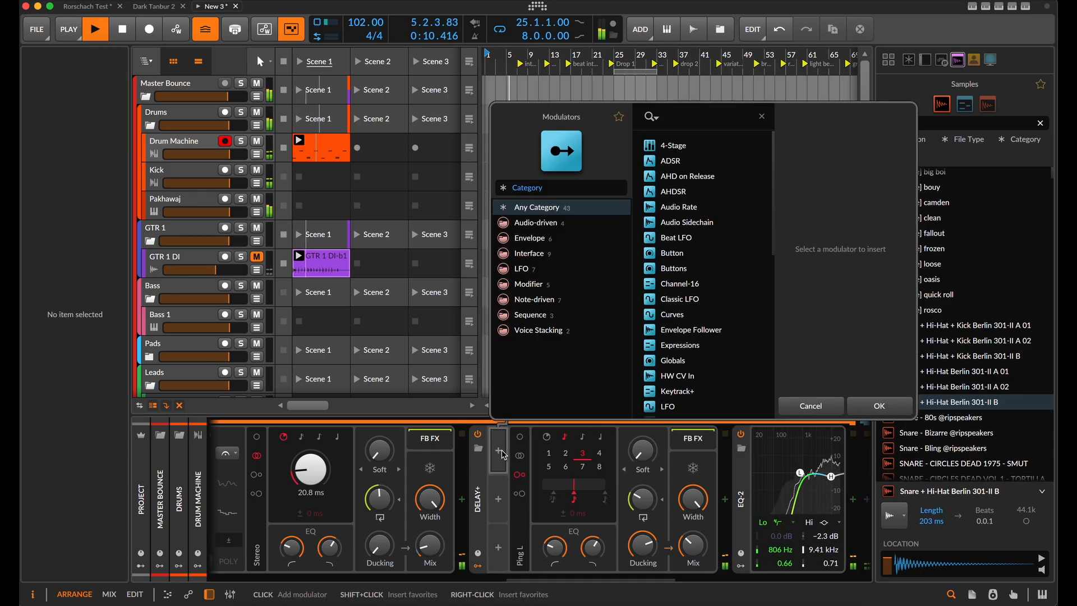
pyautogui.write('ran')
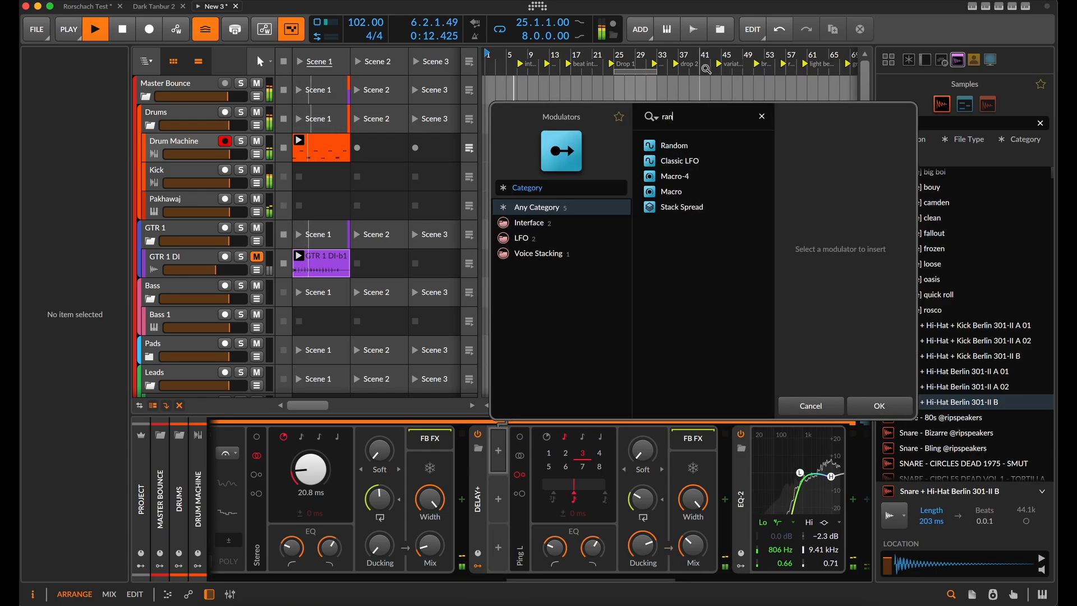
pyautogui.click(686, 147)
pyautogui.click(881, 405)
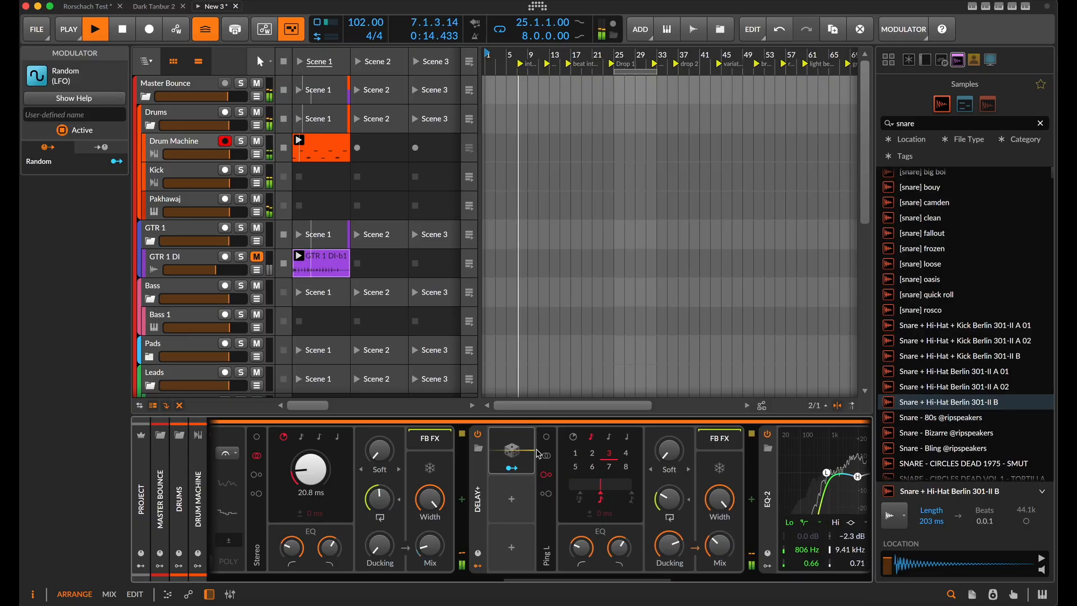
# Set the Ping L Delay+ to 2 beats, map its Random modulator to Mix at about -0.19, and stop playback
pyautogui.hscroll(1, 519, 500)
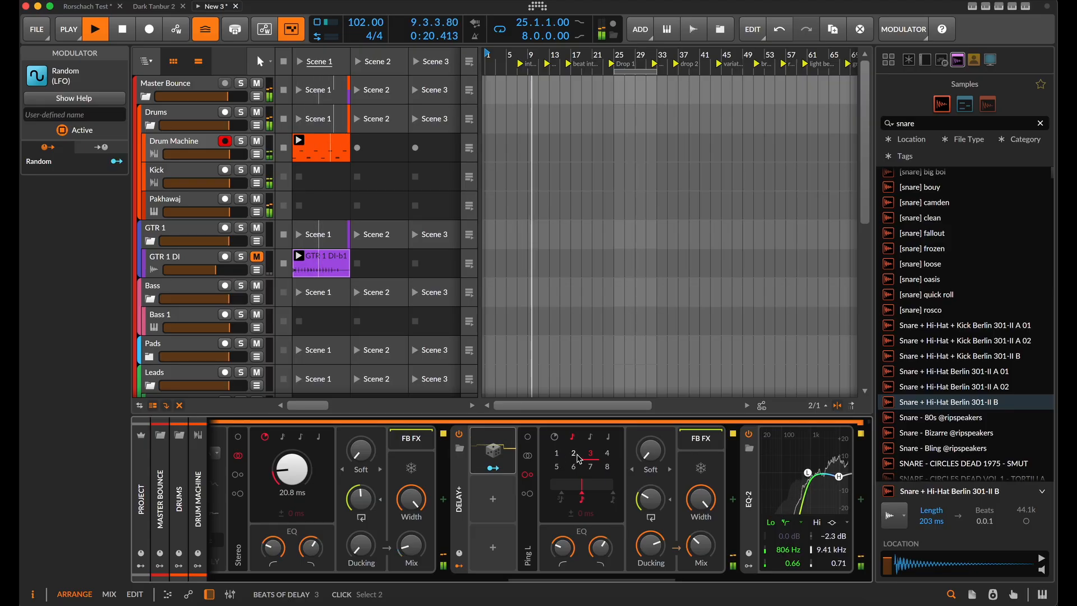
pyautogui.click(492, 452)
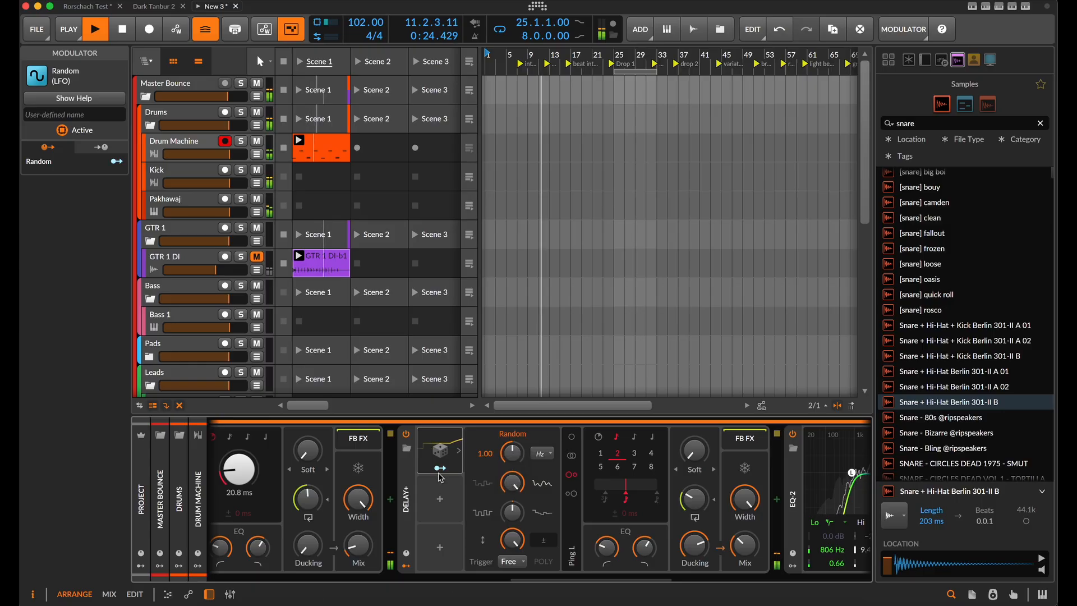
pyautogui.click(440, 468)
pyautogui.moveTo(745, 543); pyautogui.dragTo(745, 558)
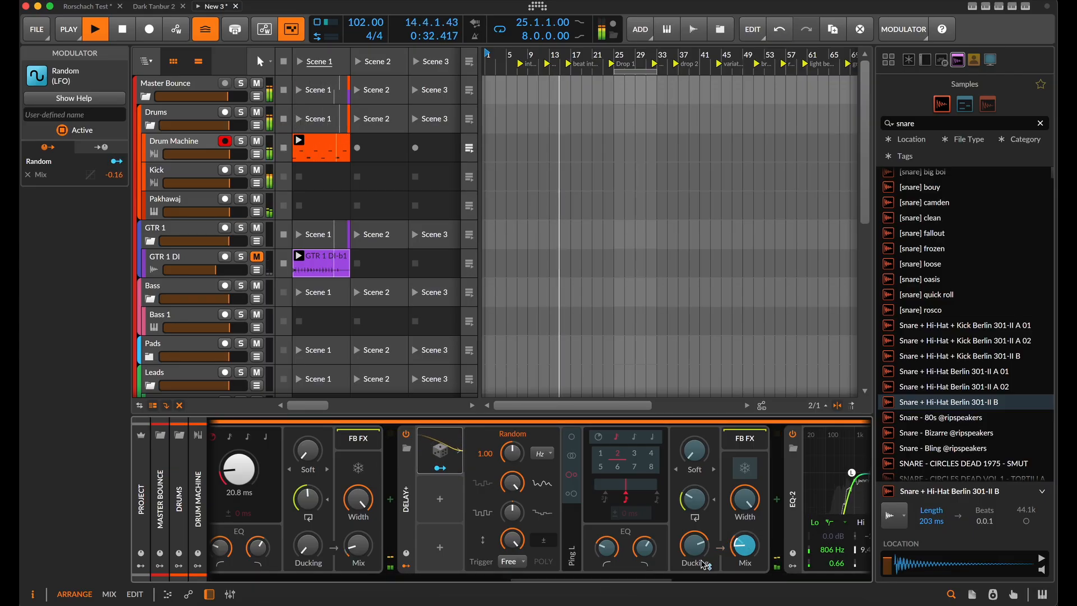
pyautogui.moveTo(741, 552); pyautogui.dragTo(740, 555)
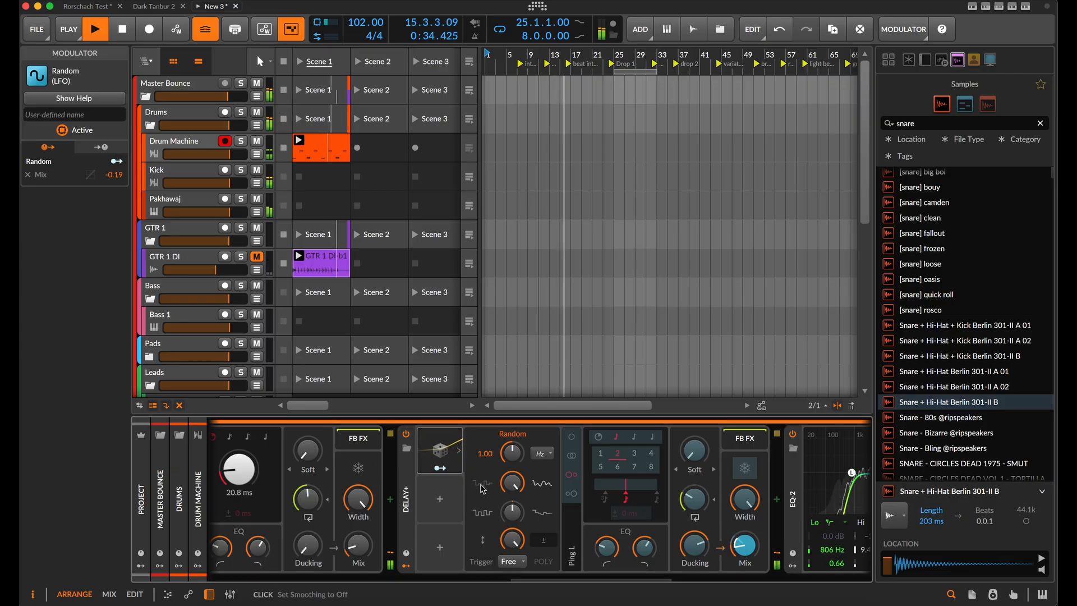
pyautogui.press('space')
# Bring up the project save dialog and cancel it without saving
pyautogui.press('super+s')
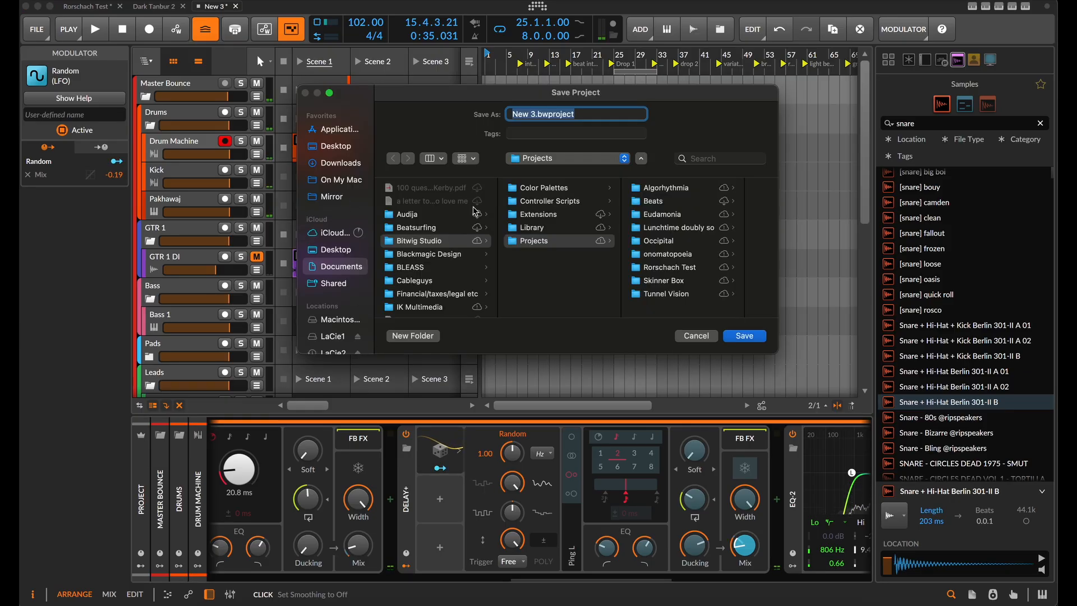
pyautogui.click(698, 338)
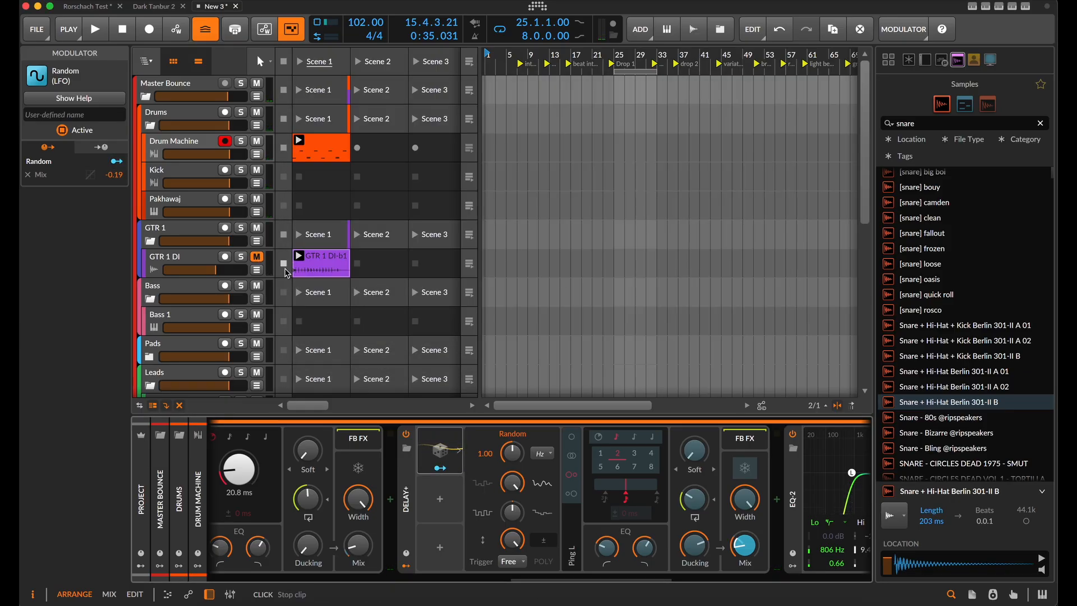
# Select the Shamisen track in the Leads group and show its Kontakt 7 plug-in window
pyautogui.scroll(-8, 286, 273)
pyautogui.scroll(8, 286, 273)
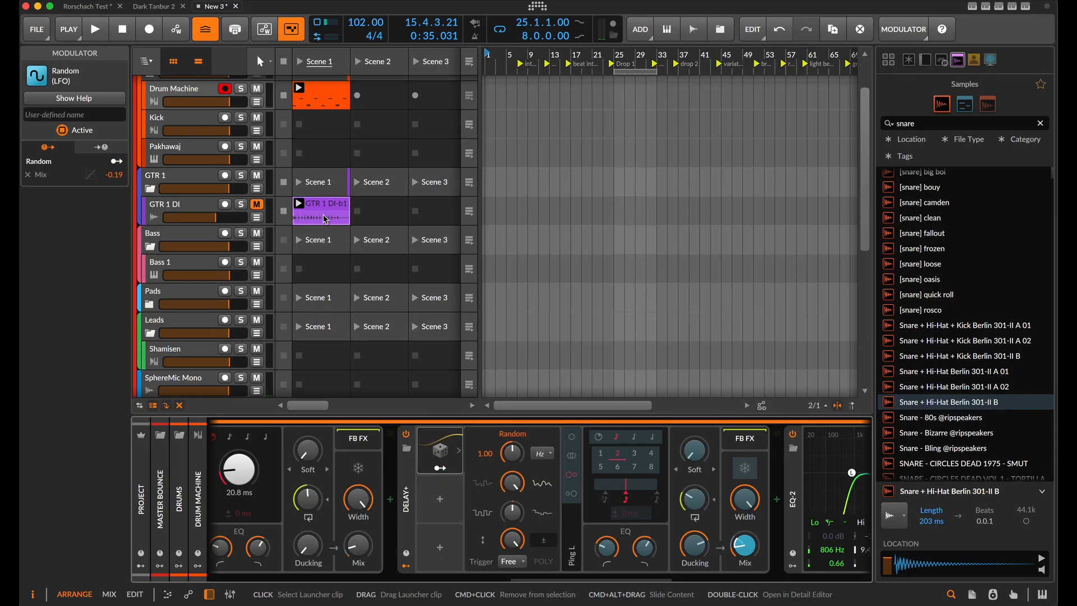
pyautogui.scroll(-2, 234, 216)
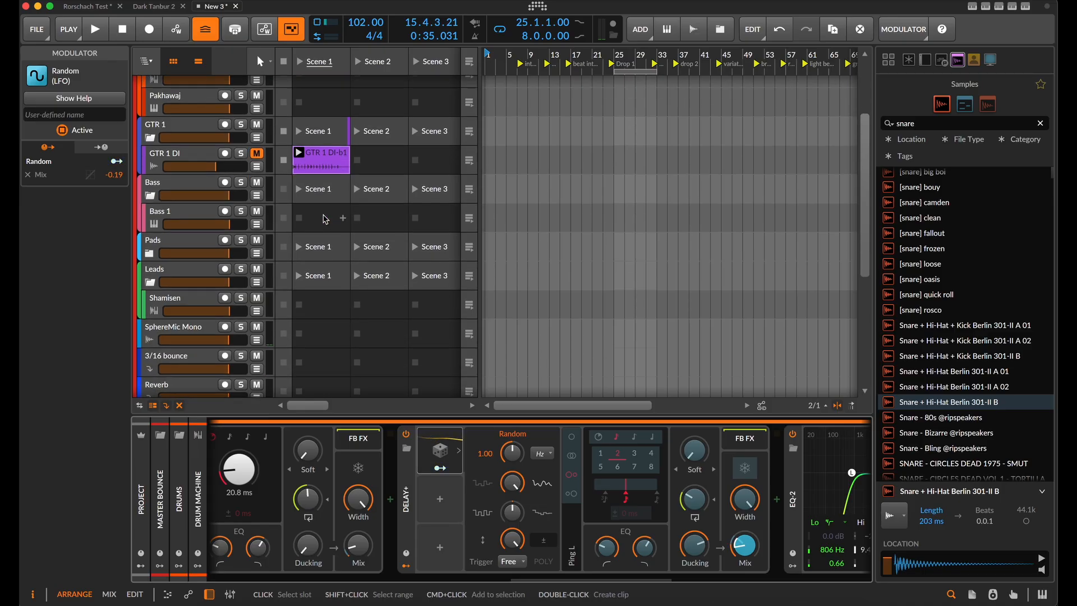
pyautogui.click(191, 290)
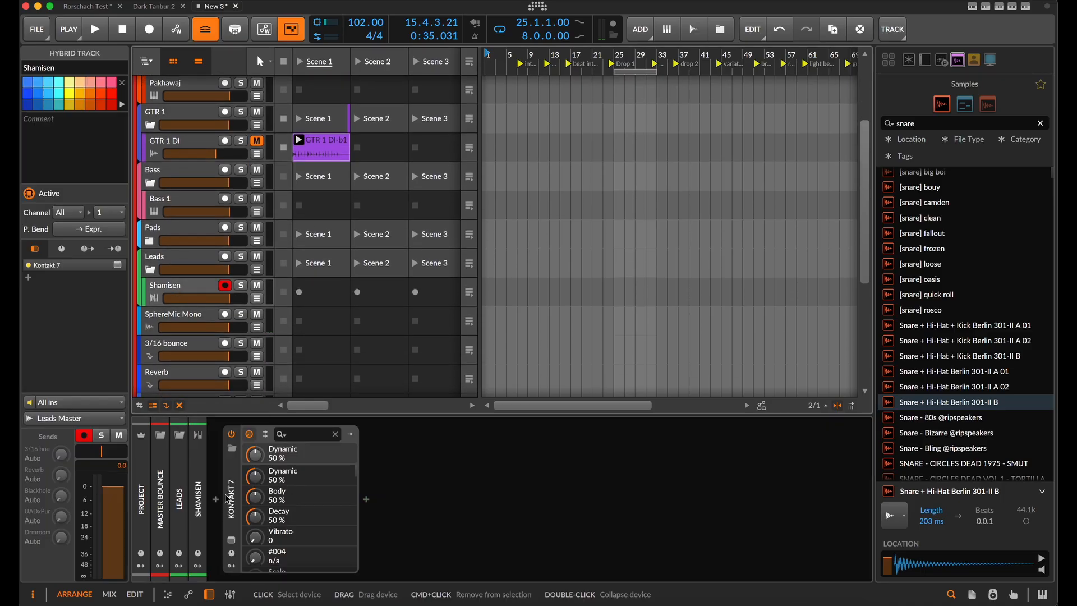
pyautogui.click(231, 539)
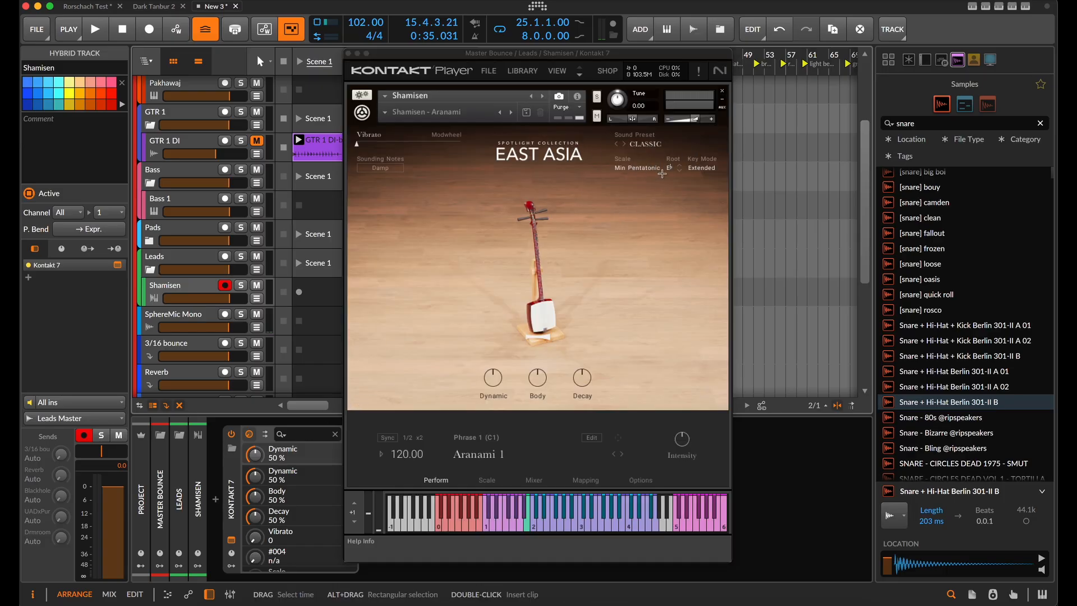
# Audition several notes in the main playing range of the Shamisen's on-screen keyboard
pyautogui.click(537, 528)
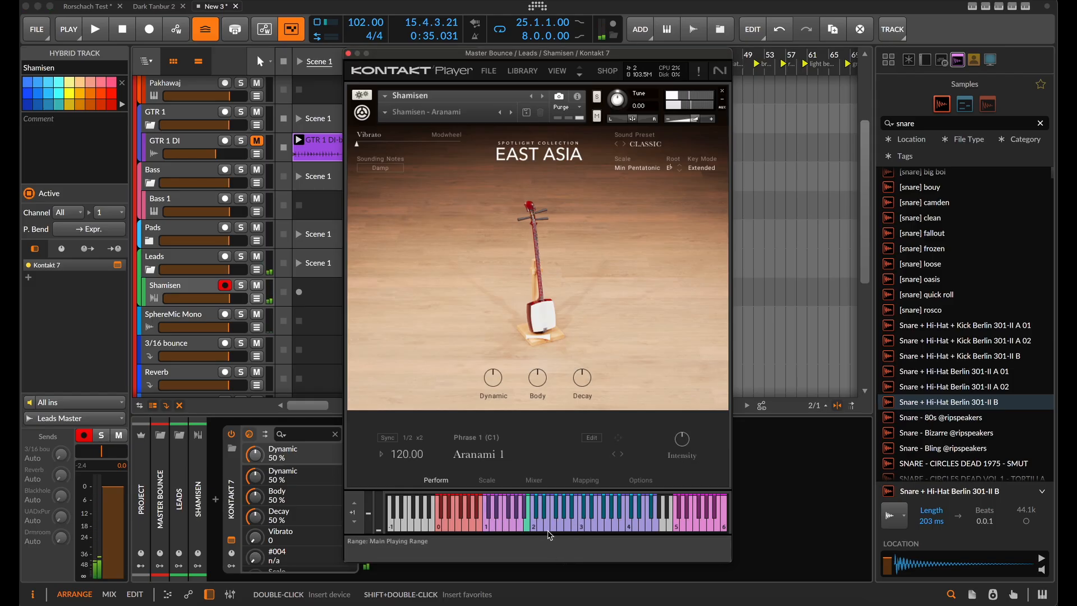
pyautogui.click(582, 527)
pyautogui.click(592, 526)
pyautogui.click(593, 516)
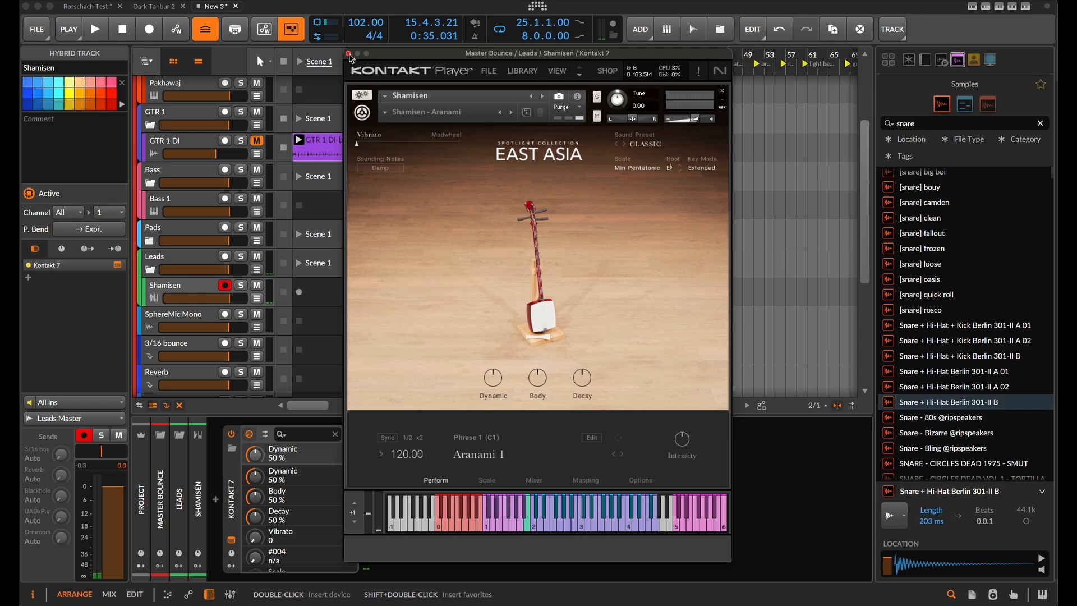
# Lower the Shamisen's instrument volume in Kontakt to about -10.3, audition more notes, and close the plug-in window
pyautogui.moveTo(698, 124); pyautogui.dragTo(687, 124)
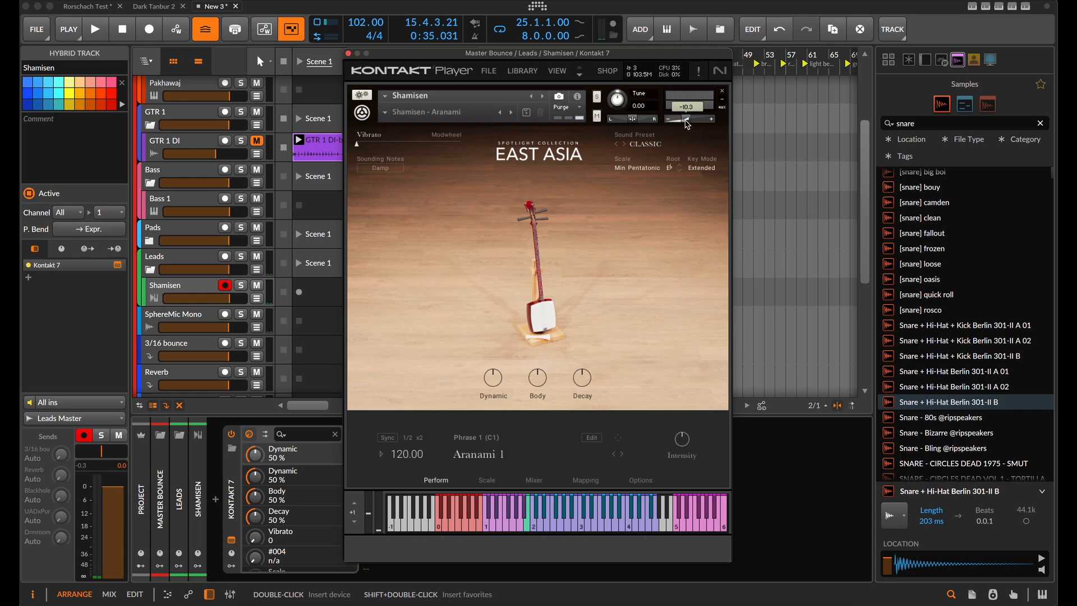
pyautogui.click(563, 527)
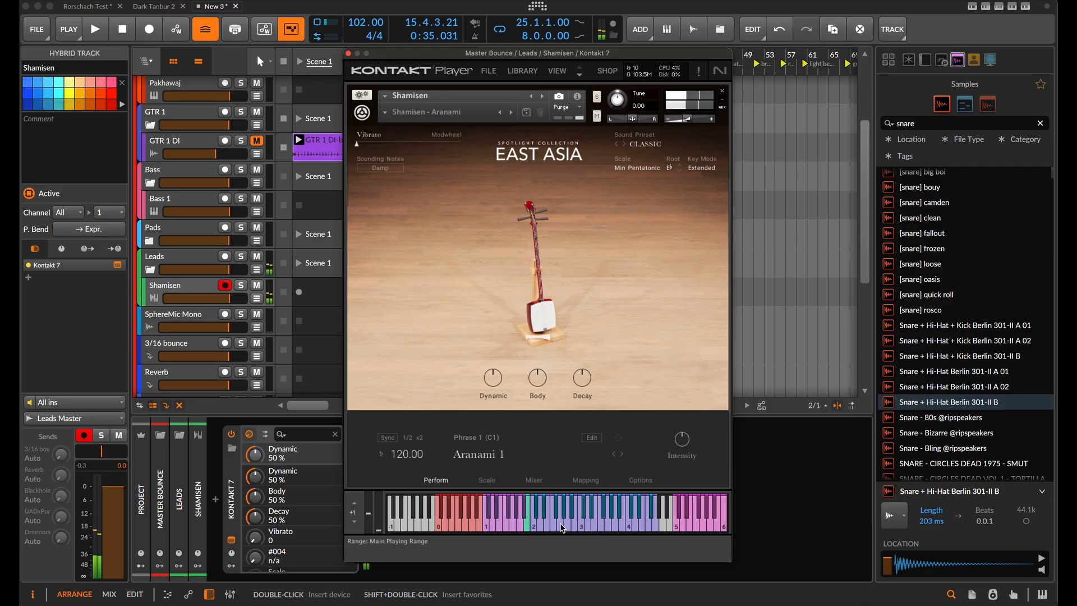
pyautogui.click(590, 529)
pyautogui.click(616, 531)
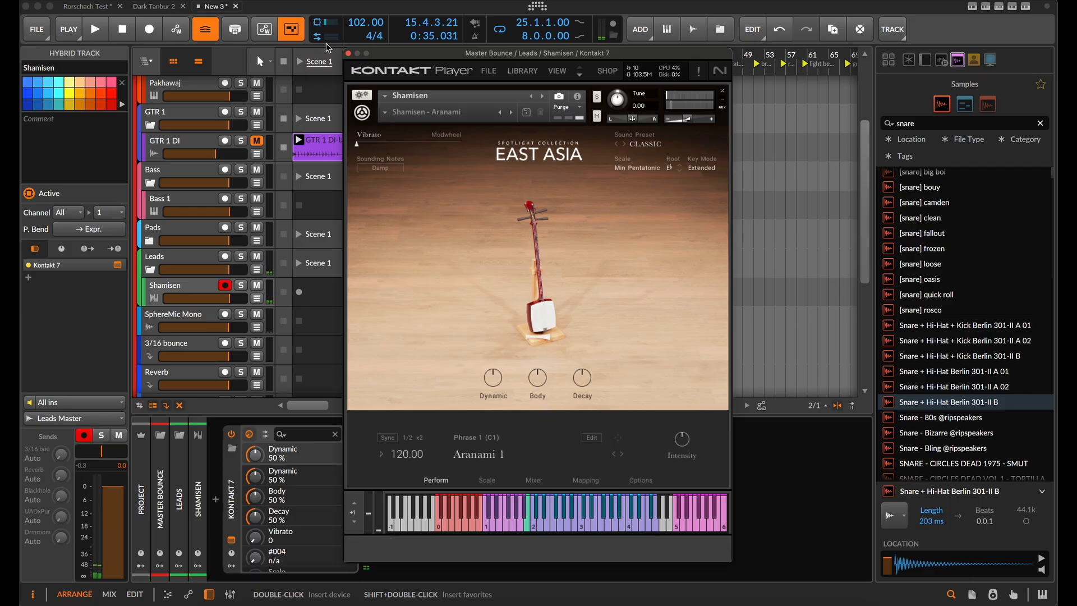
pyautogui.click(348, 53)
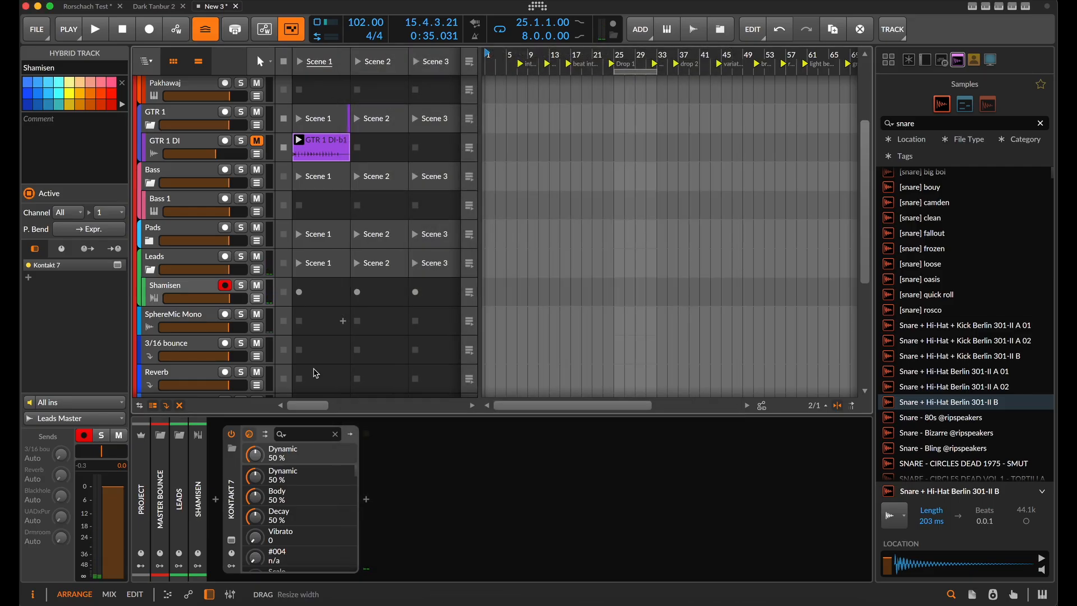
# Insert a Stepwise note effect before Kontakt 7 on the Shamisen track
pyautogui.click(216, 508)
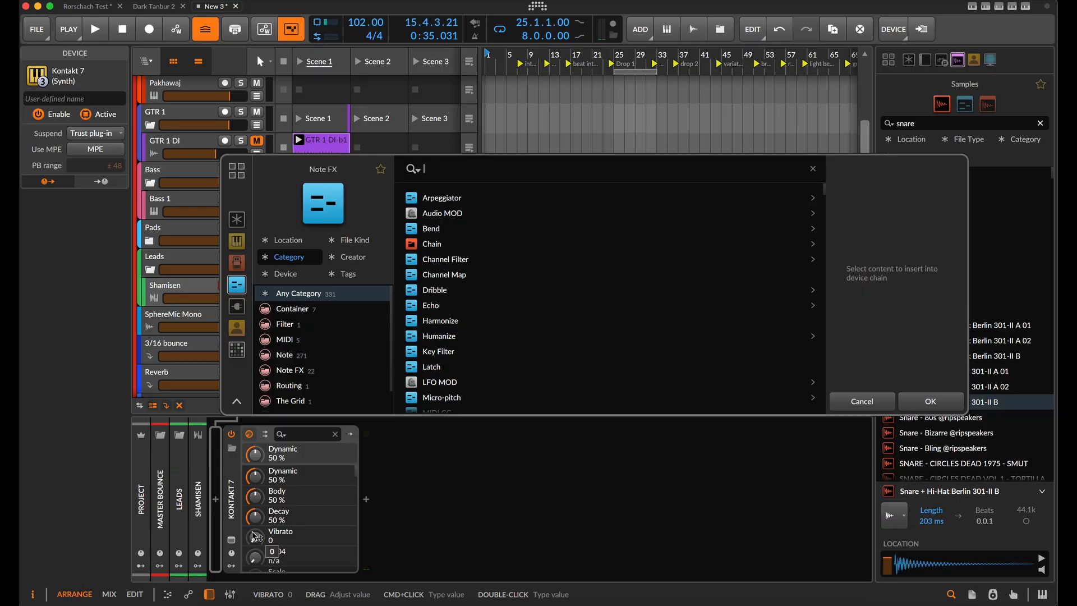
pyautogui.write('ste')
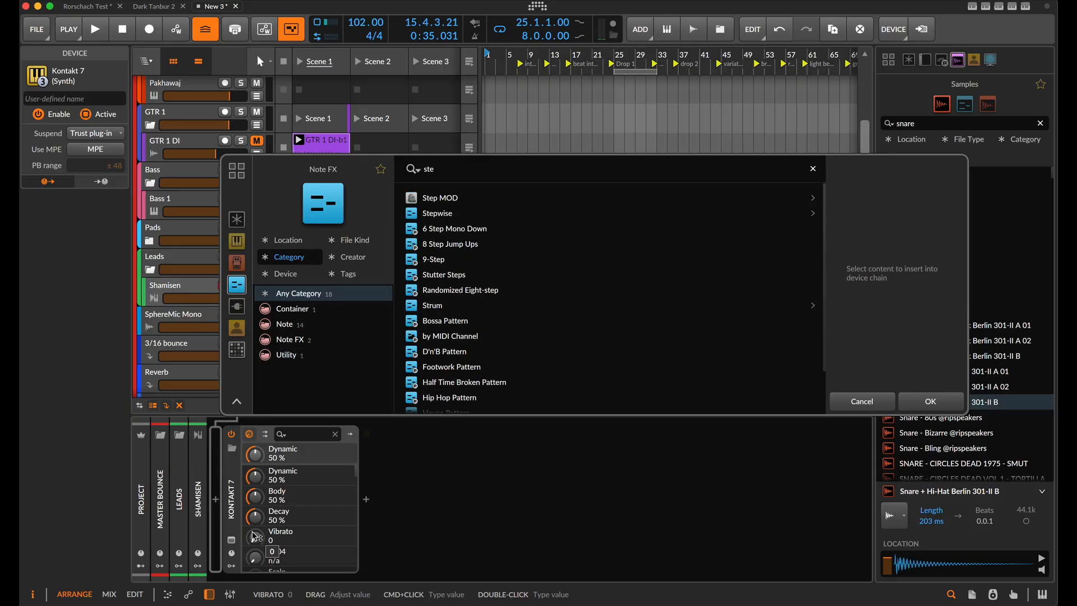
pyautogui.click(442, 213)
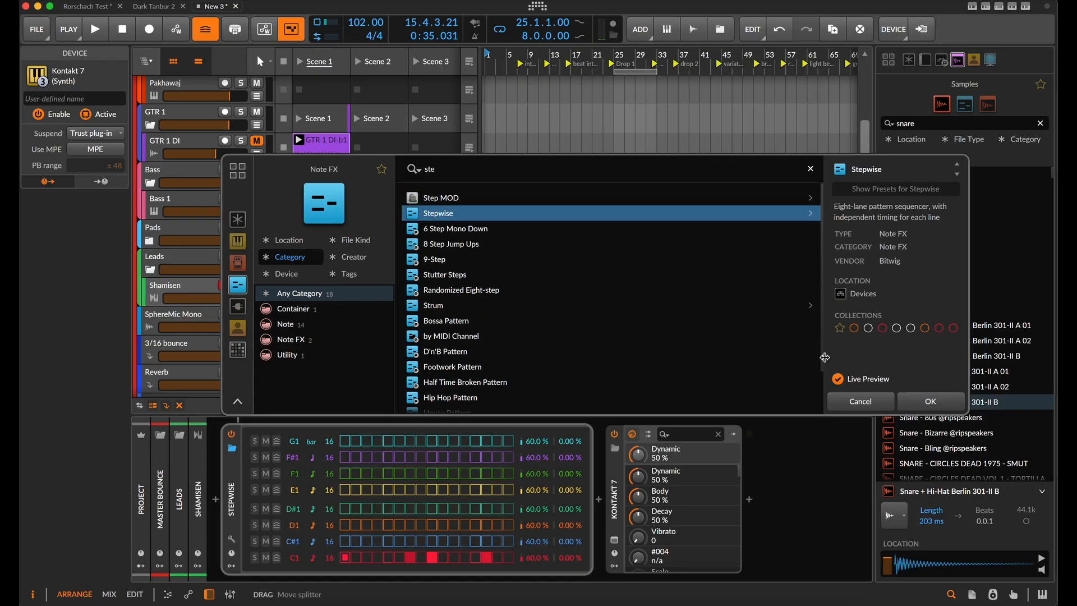
pyautogui.click(930, 399)
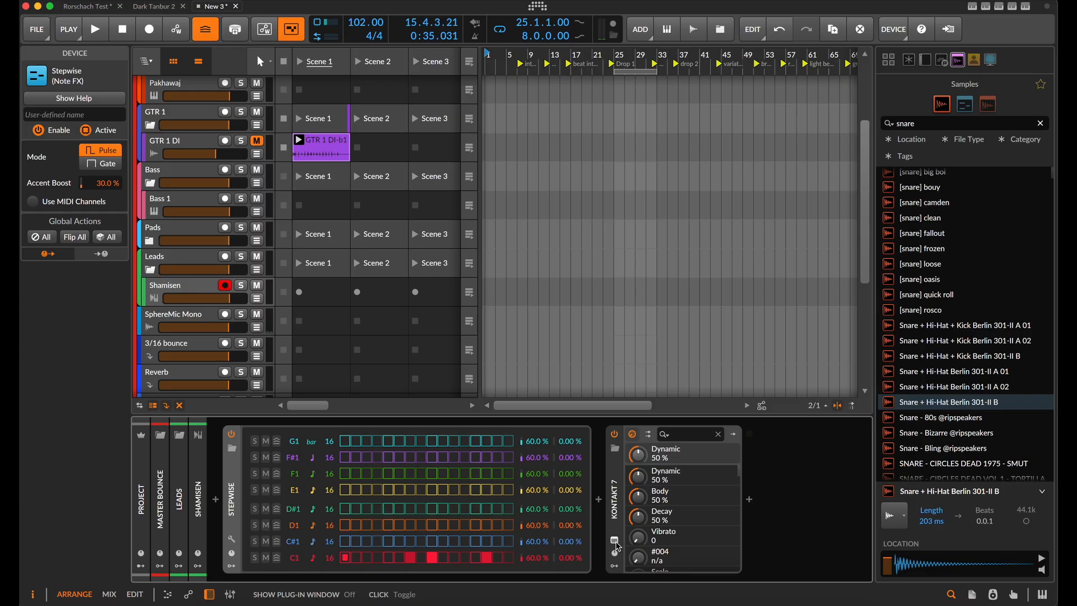
# Show the Shamisen's Kontakt 7 plug-in window and audition notes on its on-screen keyboard
pyautogui.click(615, 541)
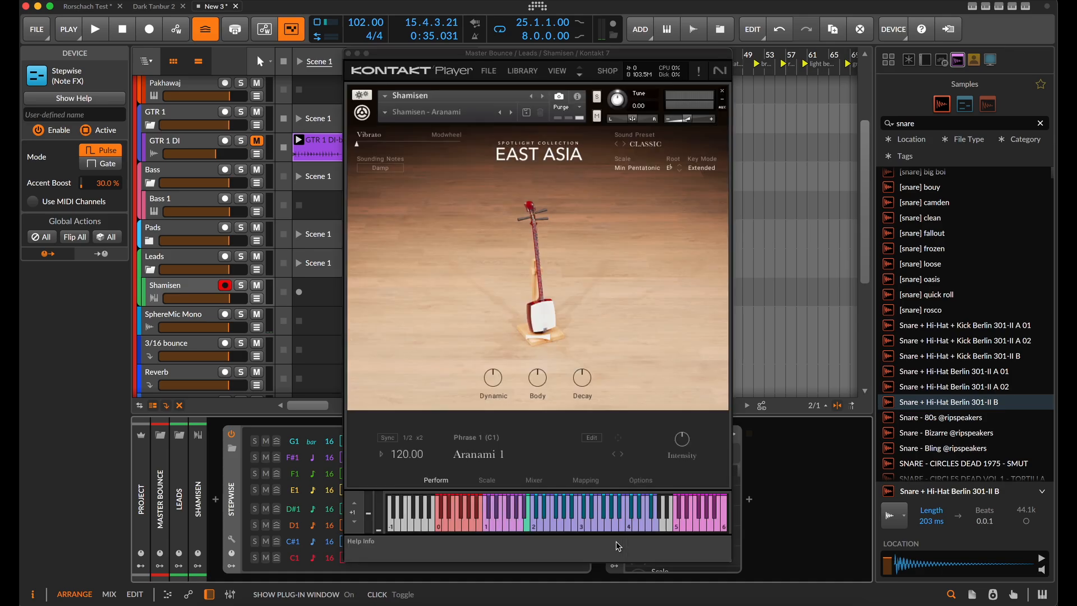
pyautogui.click(584, 527)
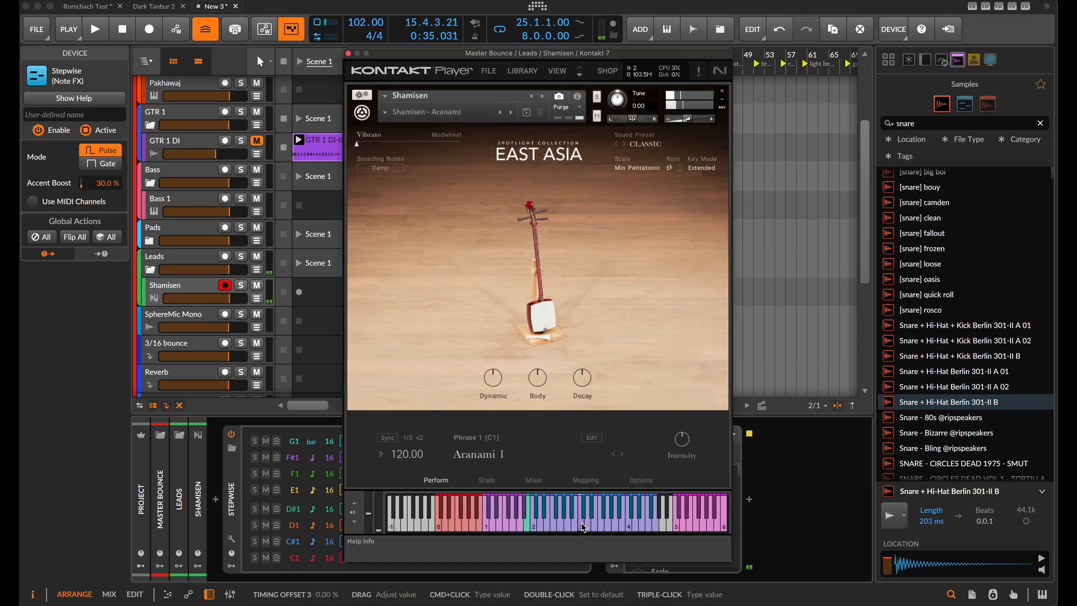
pyautogui.click(535, 525)
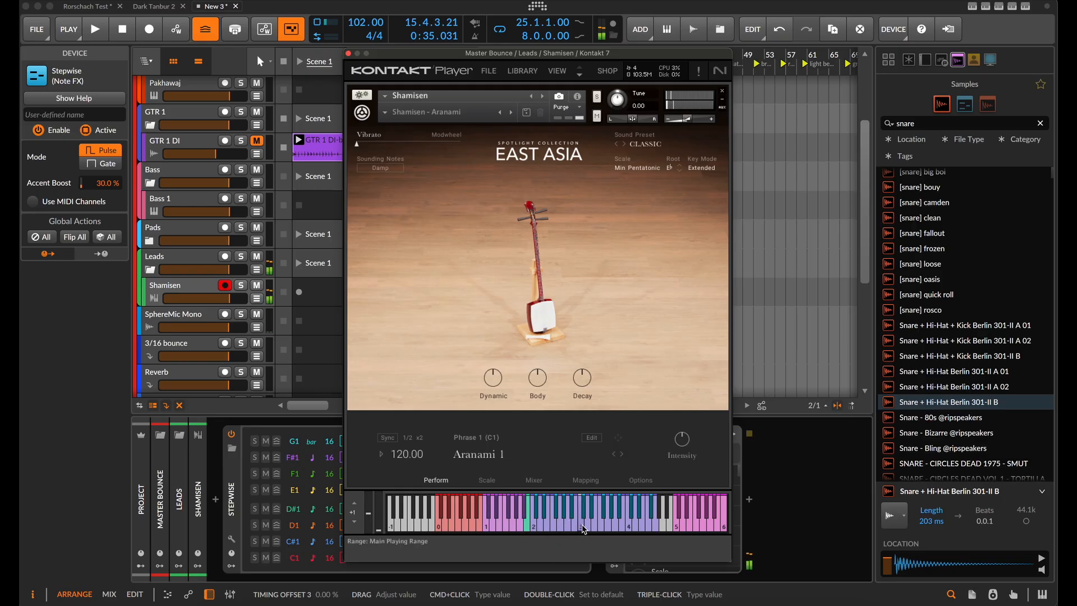
# Try D as the root of the Shamisen's Min Pentatonic scale, audition a note, and return the root to E♭
pyautogui.click(679, 171)
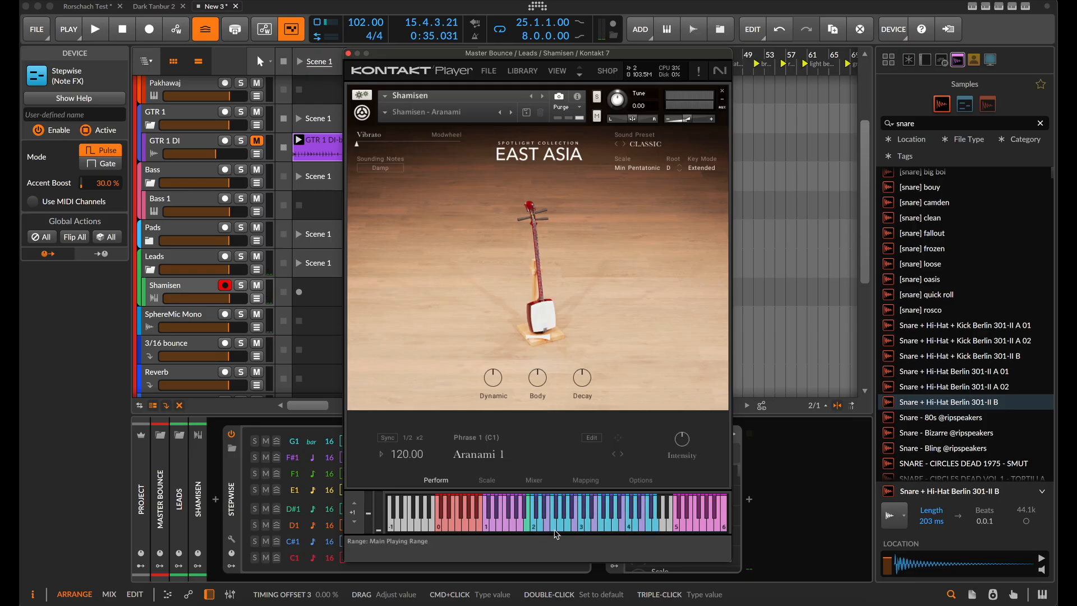
pyautogui.click(536, 526)
pyautogui.click(679, 166)
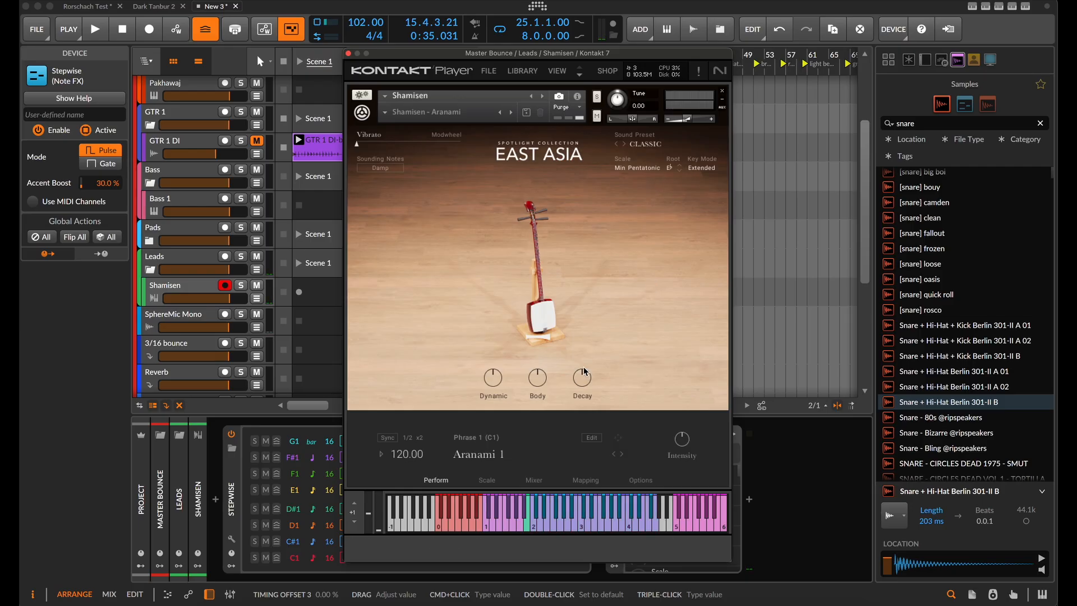
# Audition neighbouring notes around octave 3 of the Shamisen's keyboard and close the plug-in window
pyautogui.click(585, 529)
pyautogui.click(583, 526)
pyautogui.click(591, 513)
pyautogui.click(593, 522)
pyautogui.click(589, 522)
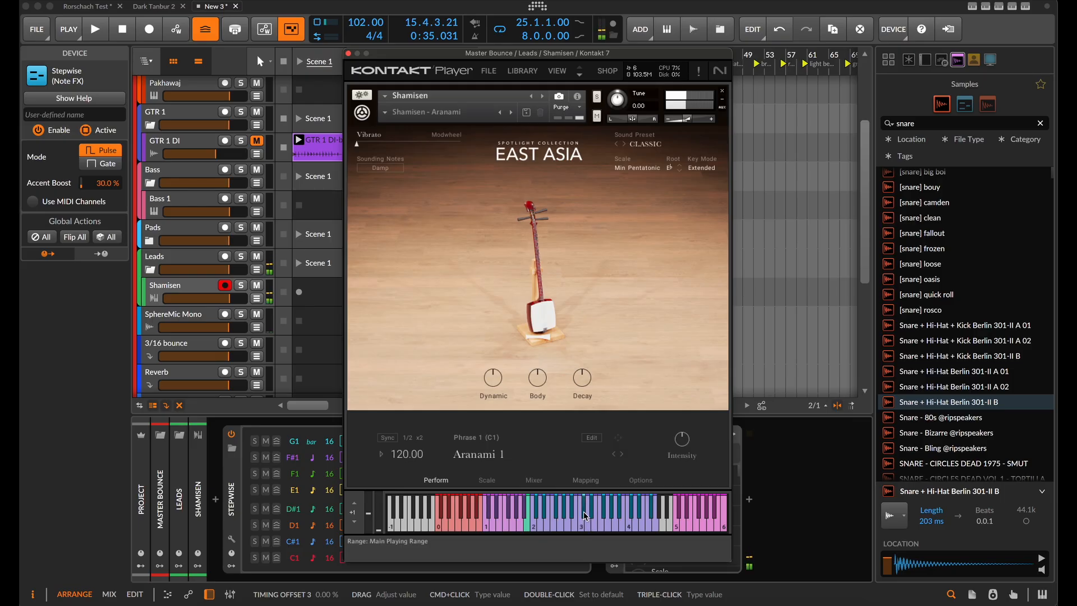
pyautogui.click(581, 526)
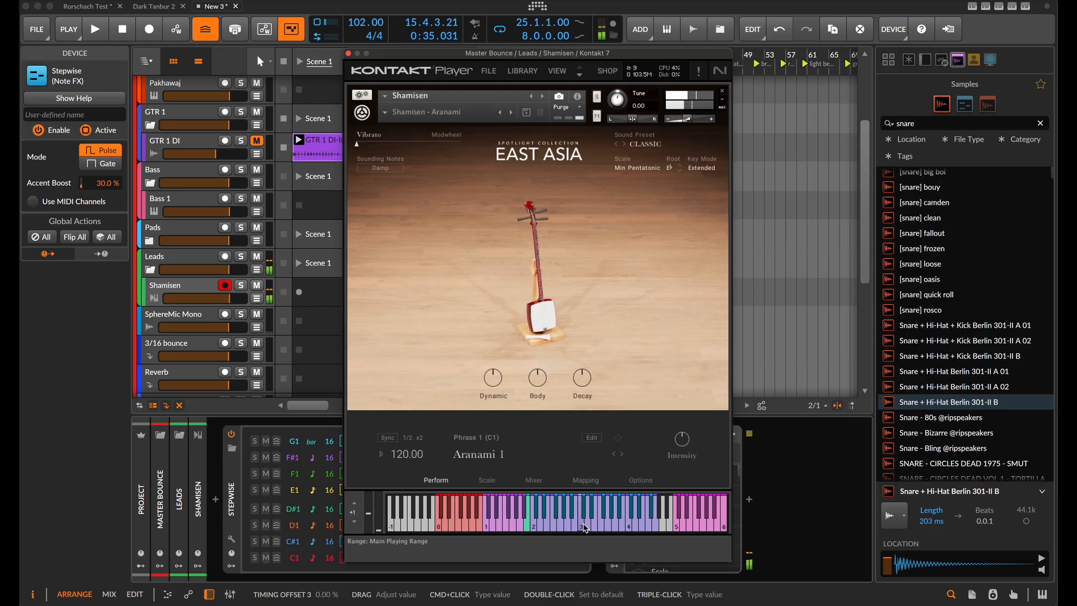
pyautogui.click(350, 53)
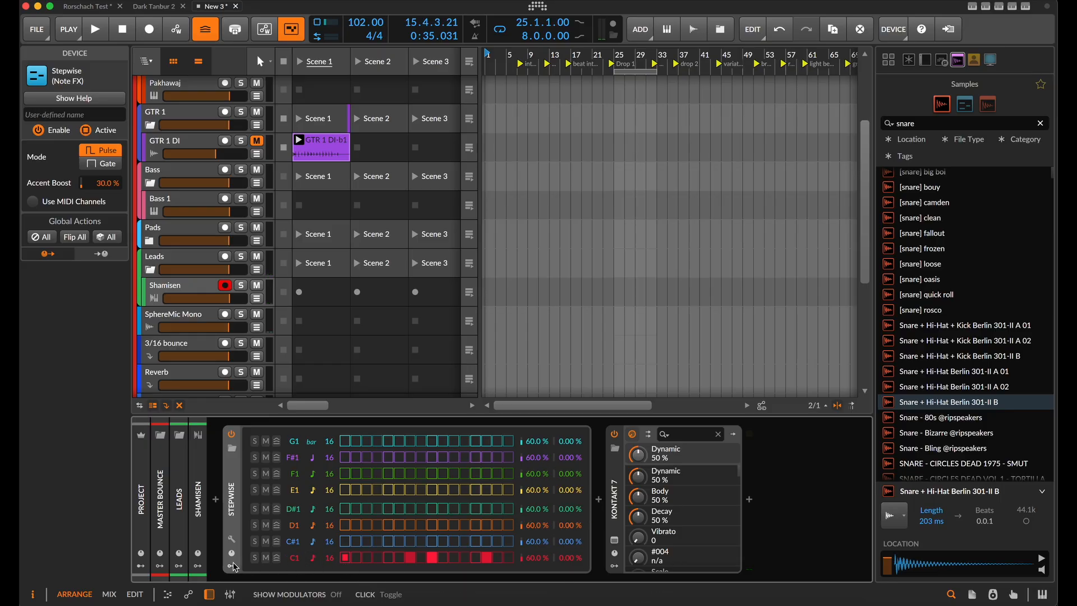
# Show Stepwise's per-row shift, flip and randomize controls and clear the four default steps from the C1 row
pyautogui.click(231, 539)
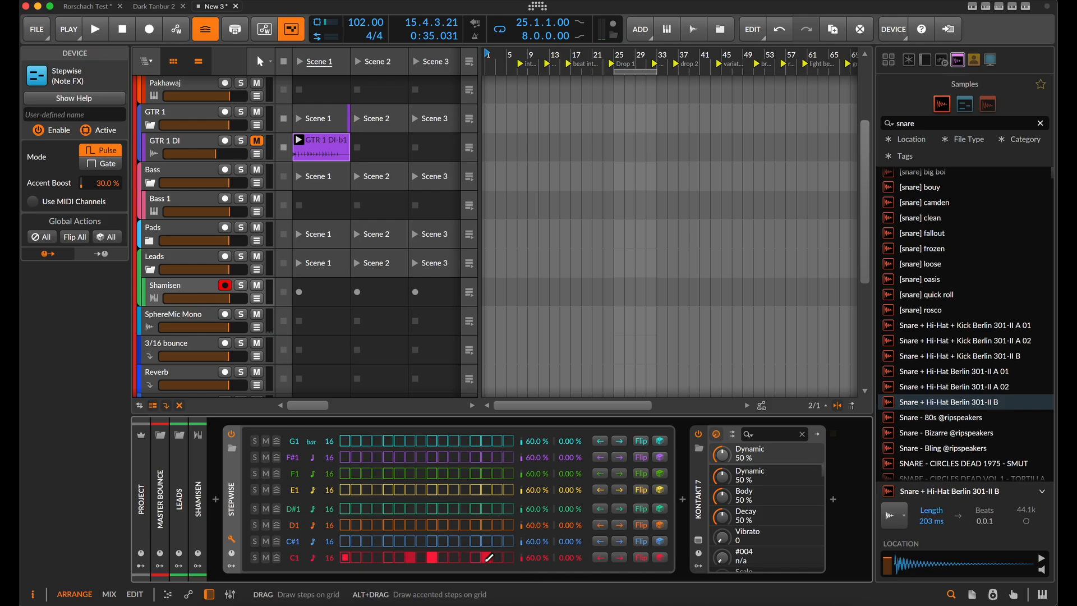
pyautogui.click(486, 560)
pyautogui.click(433, 557)
pyautogui.click(409, 557)
pyautogui.click(346, 558)
# Insert a Note Transpose effect between Stepwise and Kontakt 7 and set its octave shift to +2
pyautogui.scroll(-1, 396, 331)
pyautogui.hscroll(1, 396, 331)
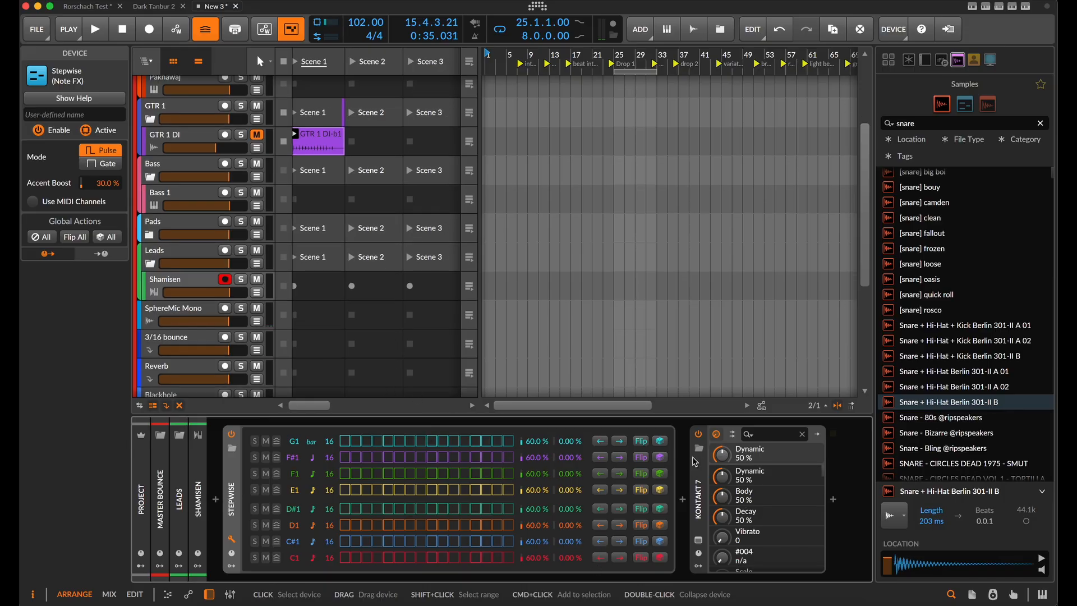
pyautogui.click(688, 506)
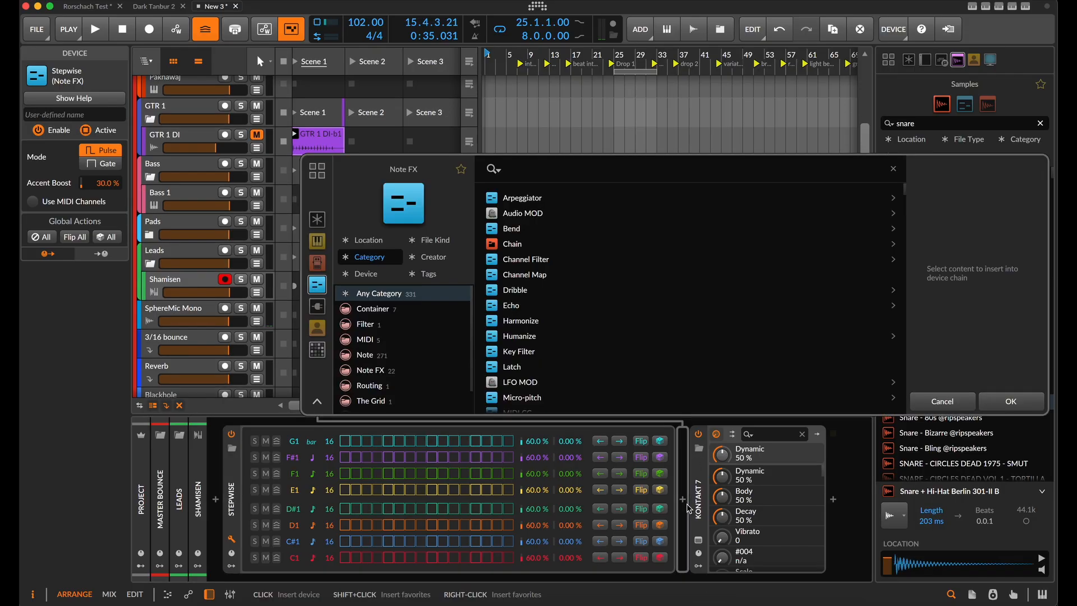
pyautogui.write('tran')
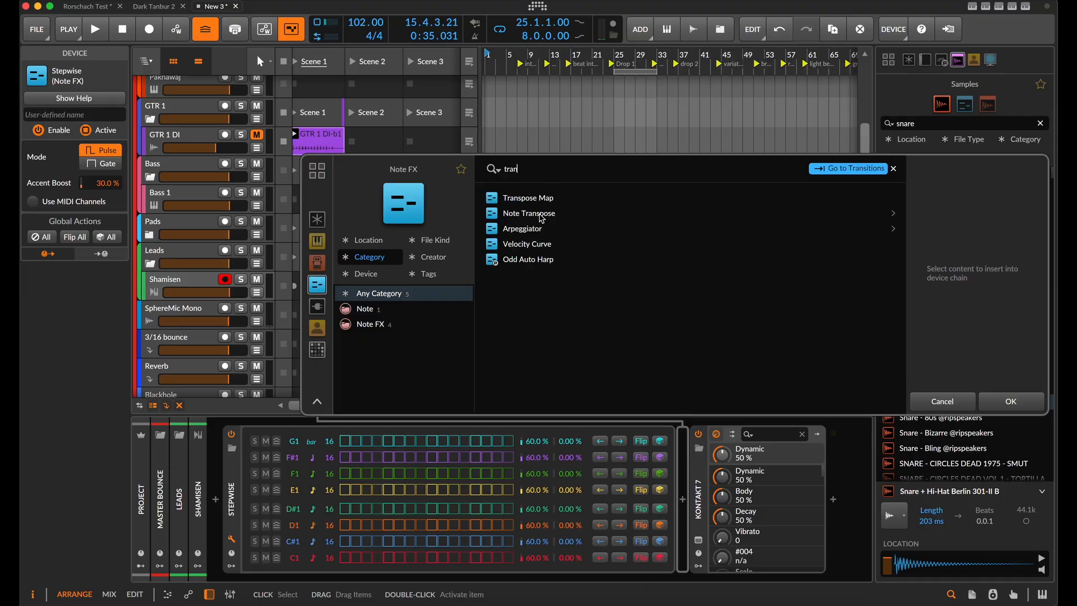
pyautogui.click(541, 218)
pyautogui.click(1010, 401)
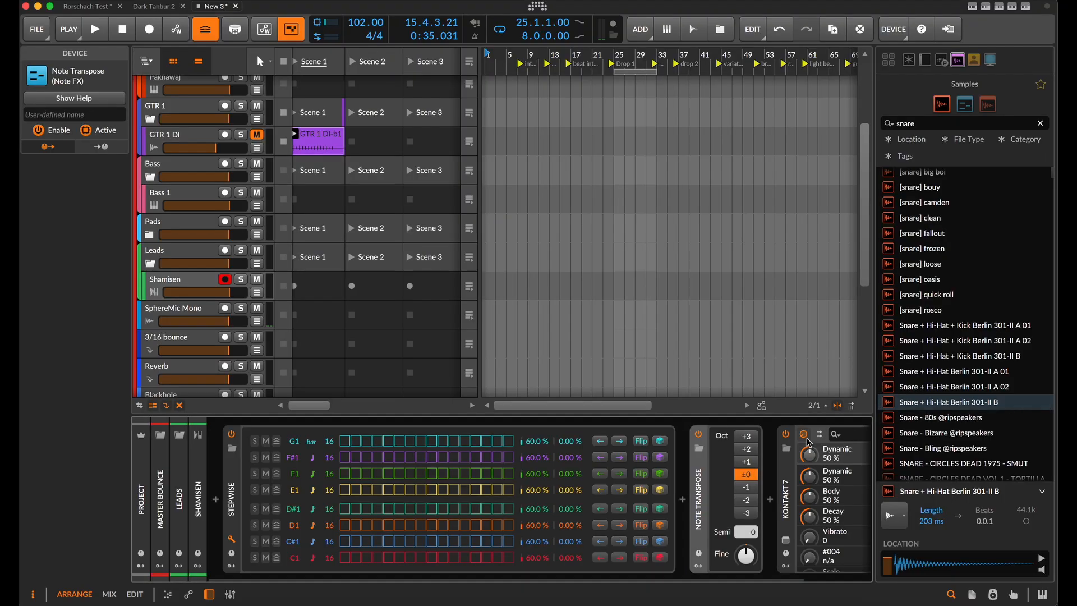
pyautogui.click(754, 451)
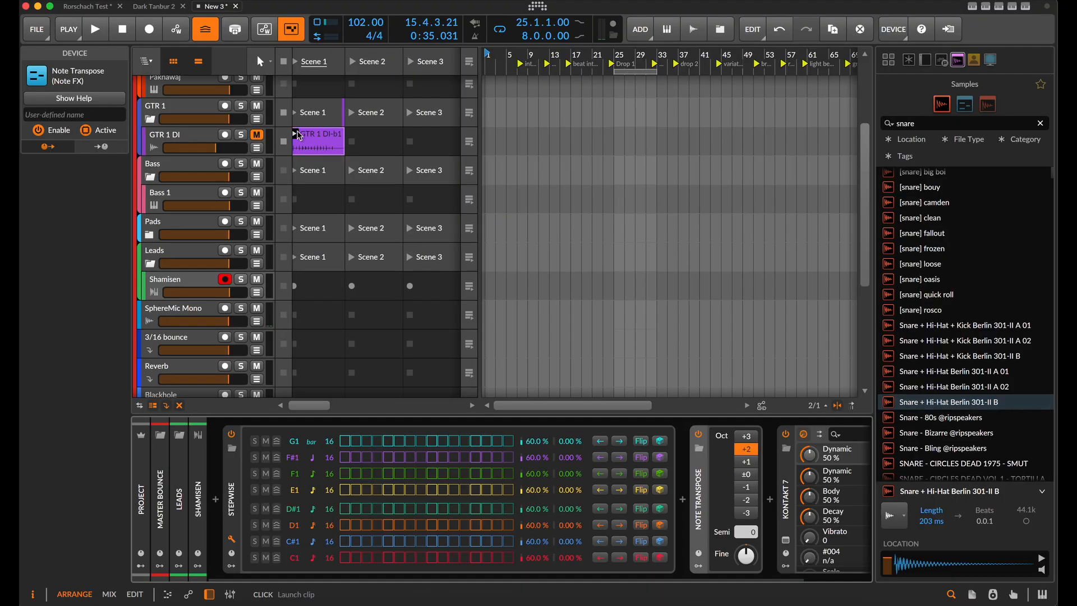
# Reopen the Shamisen's Kontakt 7 window, audition an ascending run of notes from octave 3, and close the window
pyautogui.scroll(-1, 320, 213)
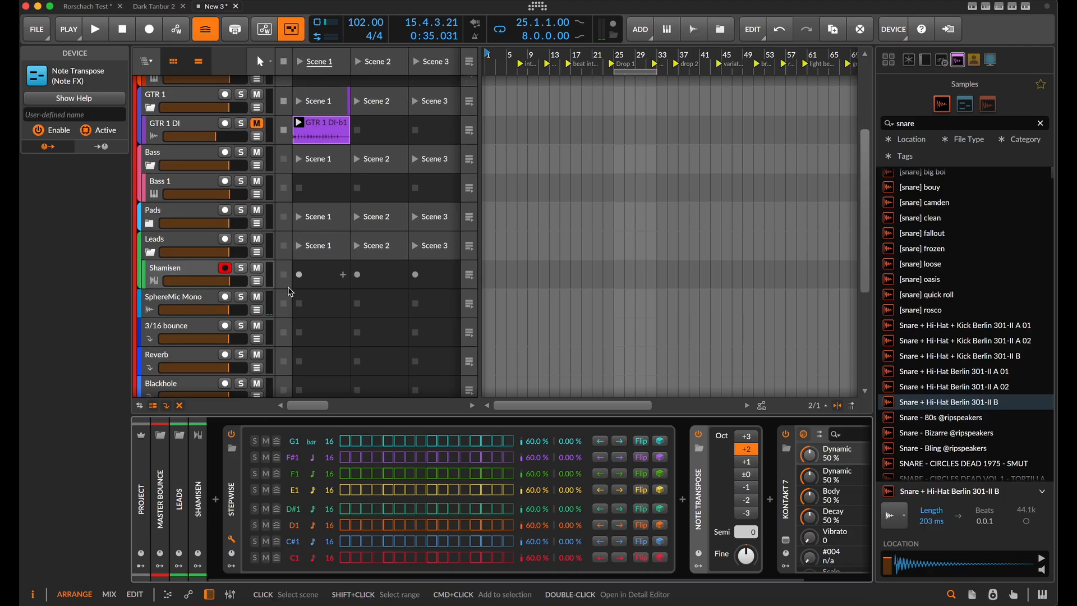
pyautogui.hscroll(2, 729, 538)
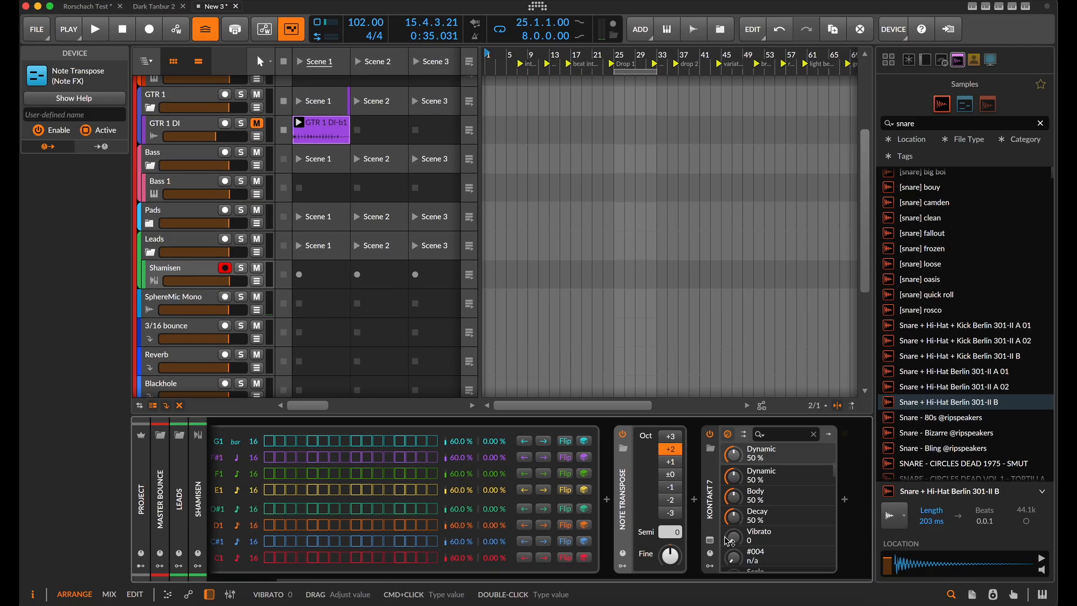
pyautogui.click(710, 540)
pyautogui.click(579, 525)
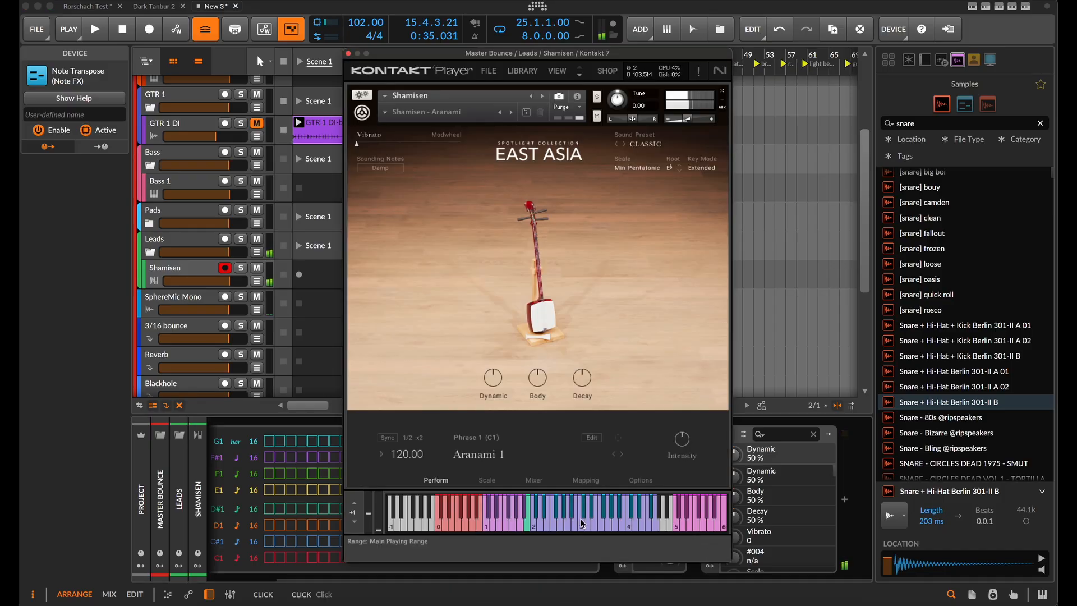
pyautogui.click(588, 525)
pyautogui.click(594, 526)
pyautogui.click(600, 525)
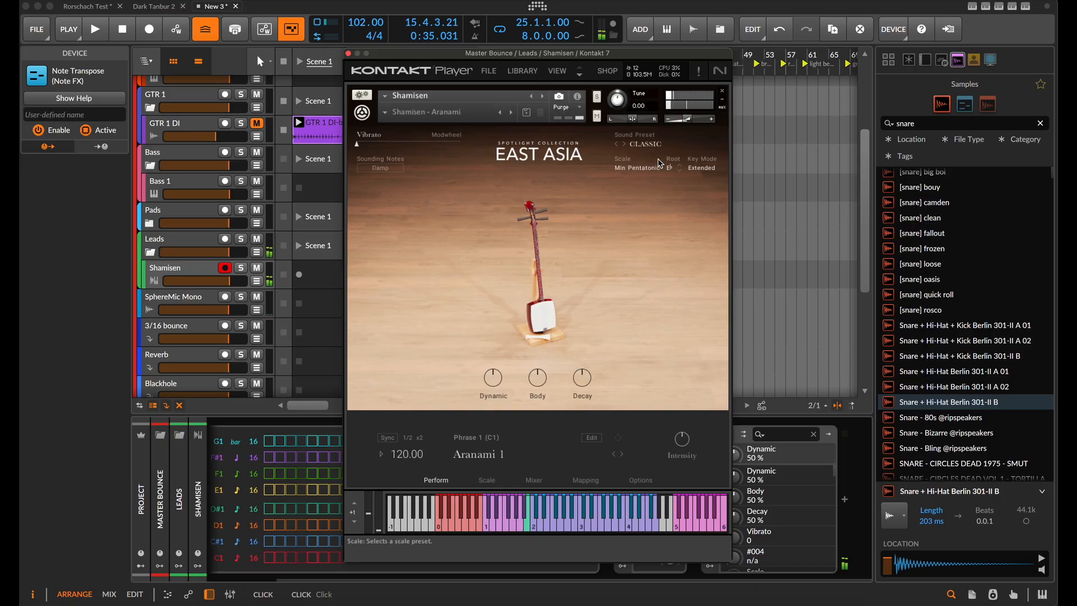
pyautogui.click(349, 53)
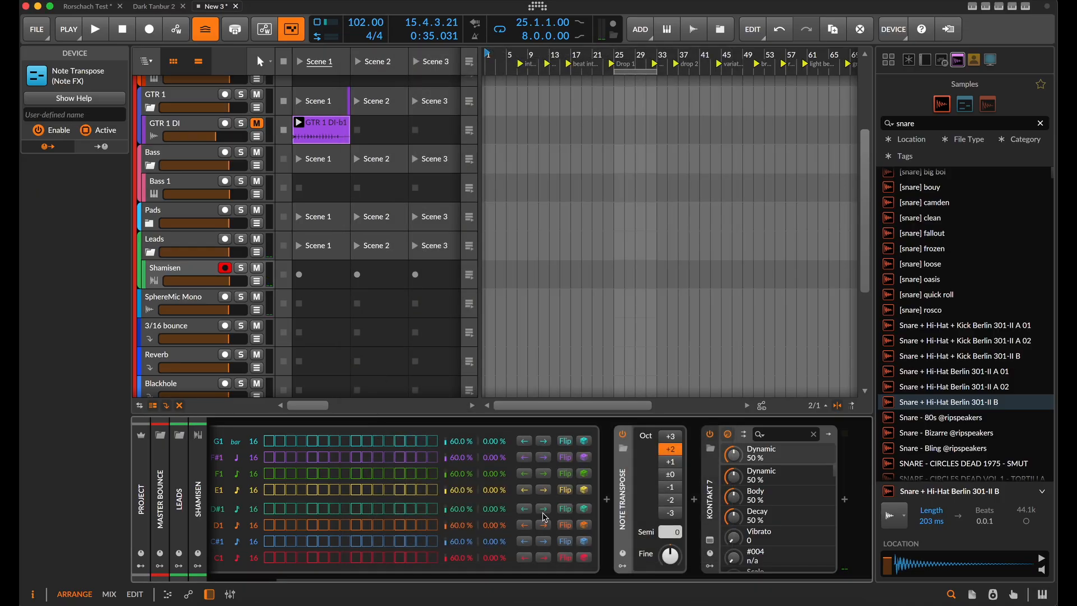
# Draw steps 3, 6, 9 and 12 in Stepwise's C1 row and launch Scene 1
pyautogui.hscroll(-3, 331, 513)
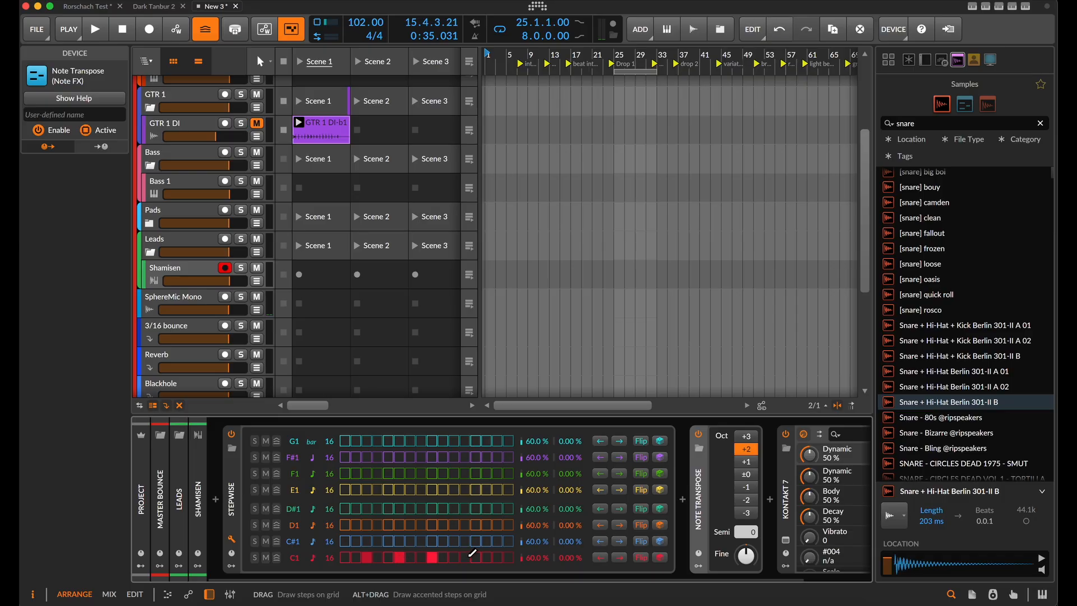
pyautogui.click(469, 556)
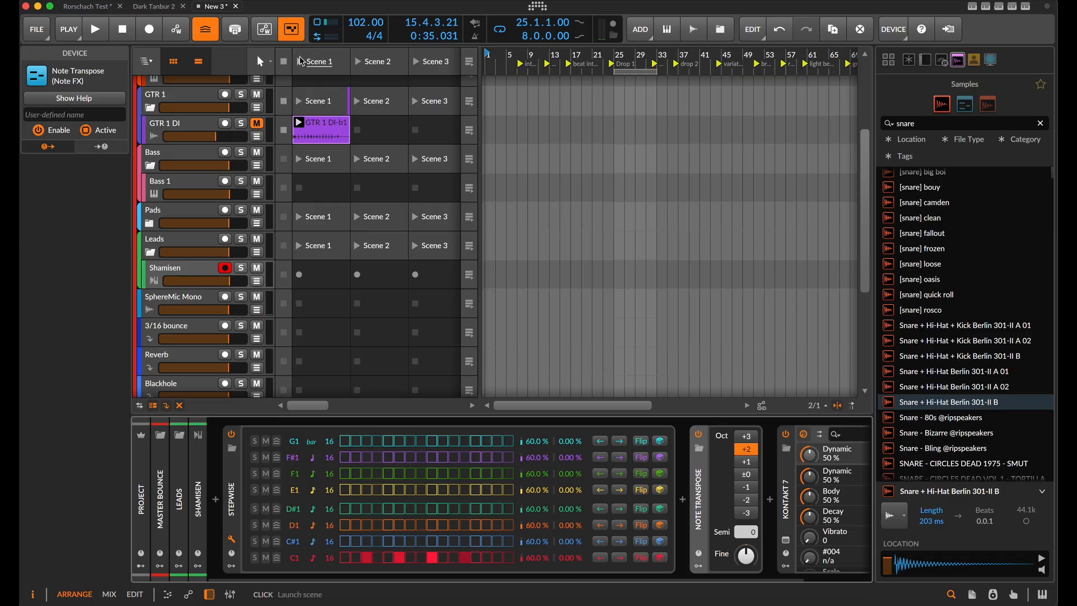
pyautogui.click(300, 62)
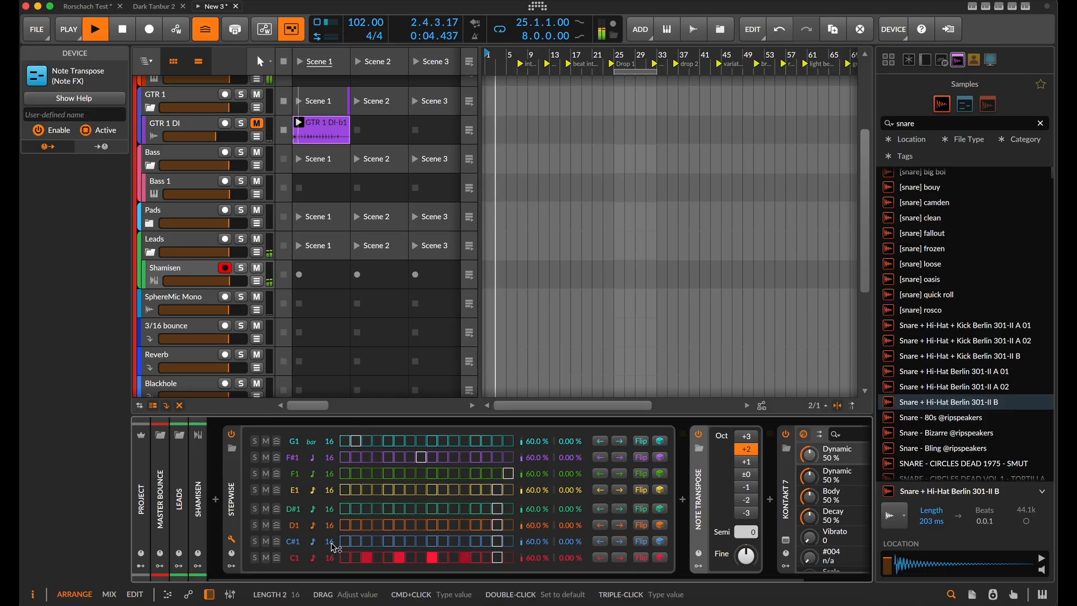
# Set the C#1 row's length to 9 with a hit on step 5, and shorten the C1 row to 13 steps
pyautogui.moveTo(333, 546); pyautogui.dragTo(332, 580)
pyautogui.click(388, 541)
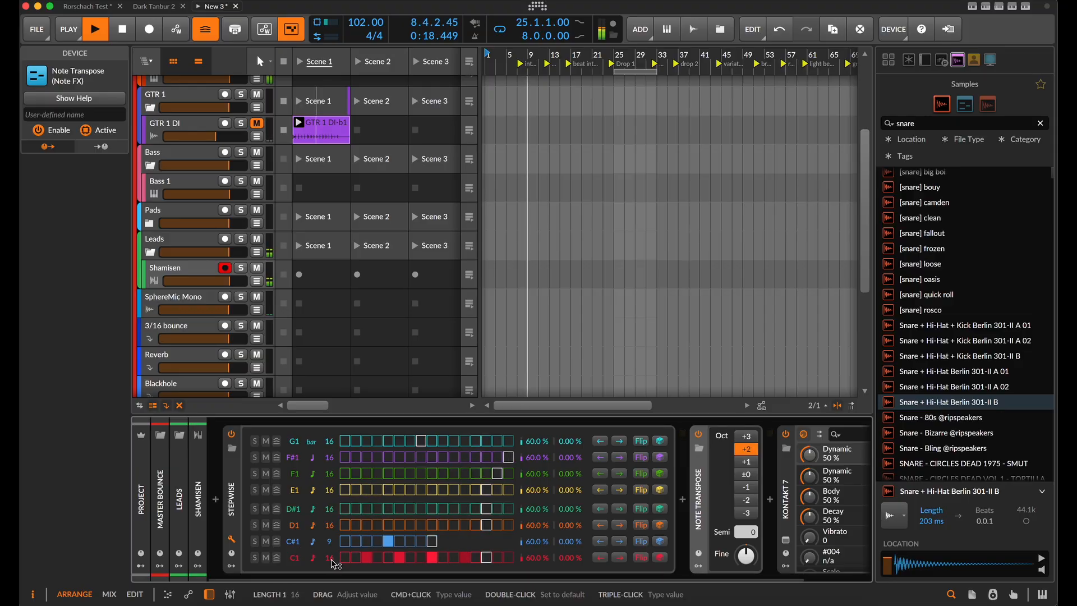
pyautogui.moveTo(331, 560); pyautogui.dragTo(334, 567)
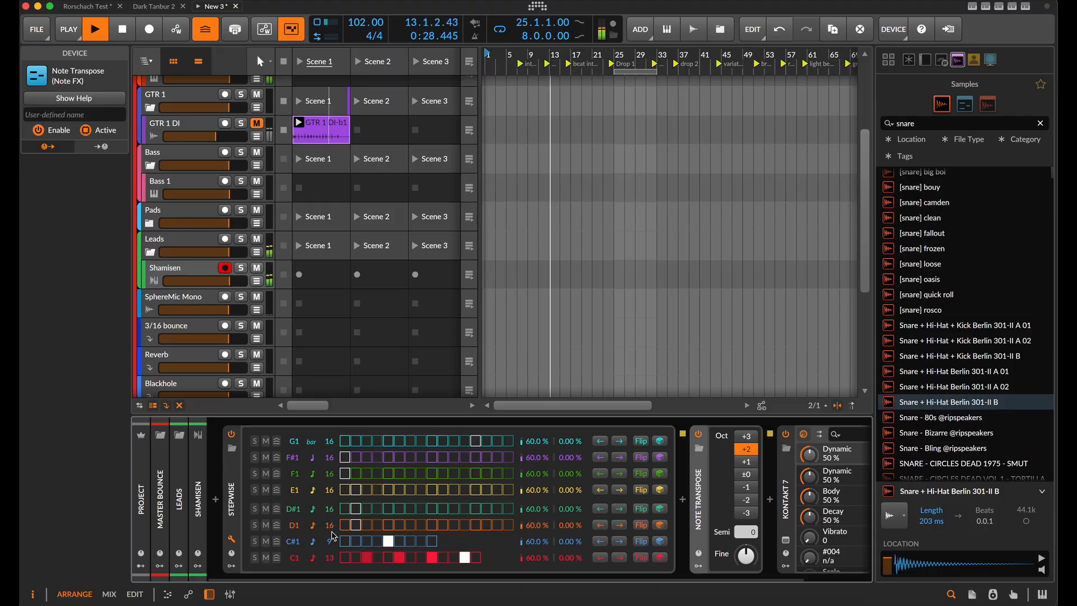
# Set the D1 and D#1 rows to 15 steps each, with a hit on step 9 in D1 and step 10 in D#1
pyautogui.moveTo(334, 530); pyautogui.dragTo(335, 534)
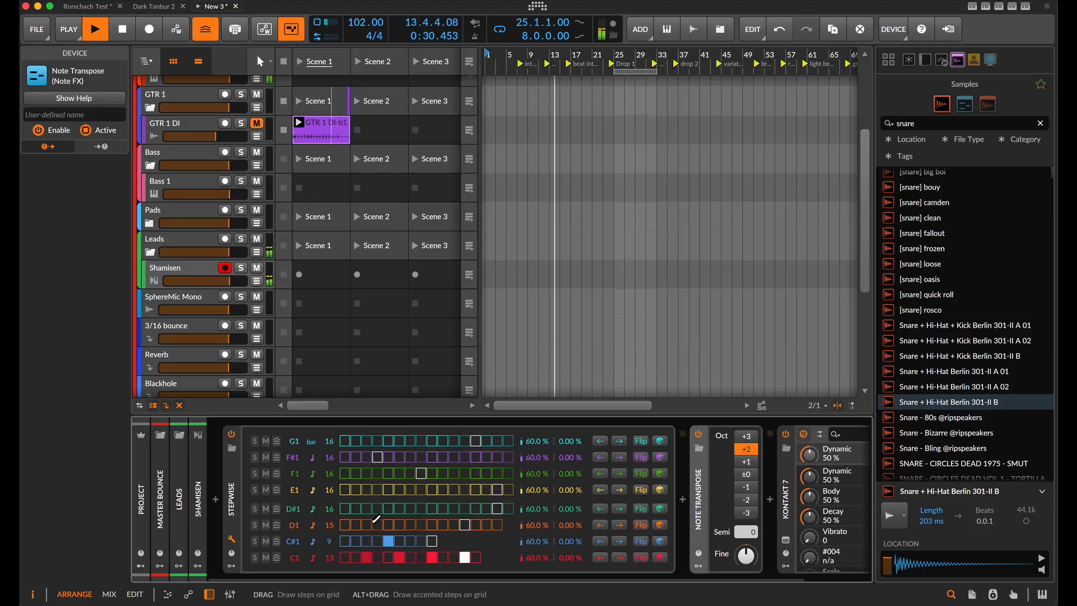
pyautogui.click(431, 525)
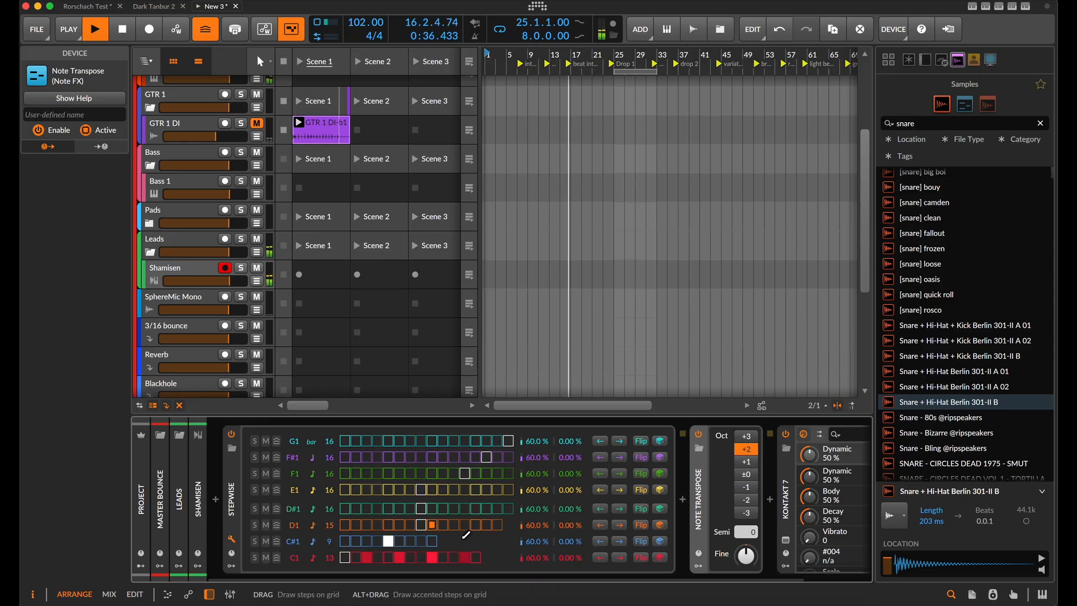
pyautogui.click(443, 508)
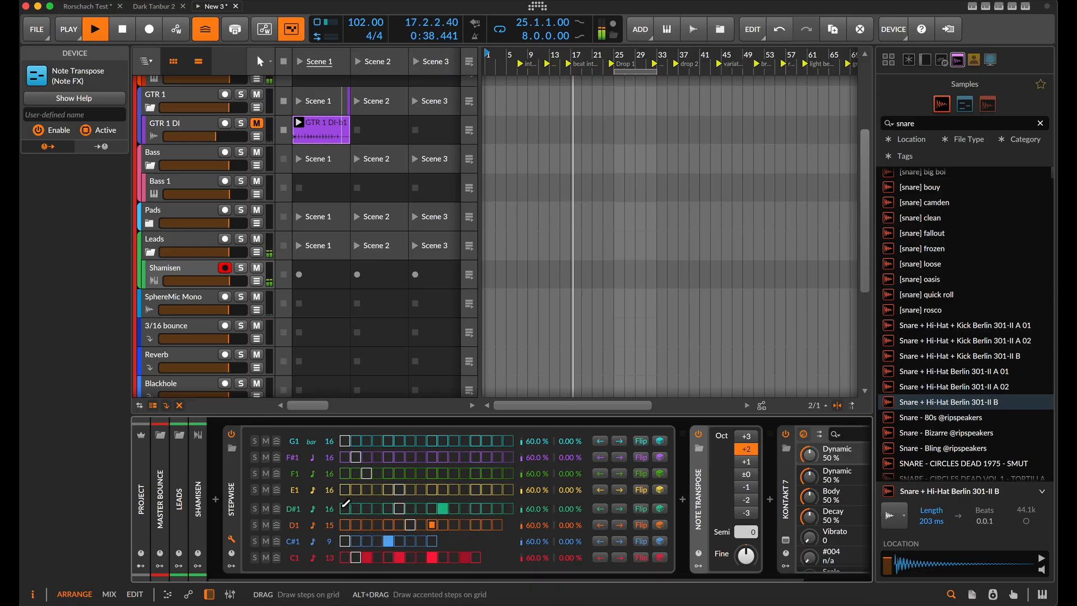
pyautogui.moveTo(330, 509); pyautogui.dragTo(330, 514)
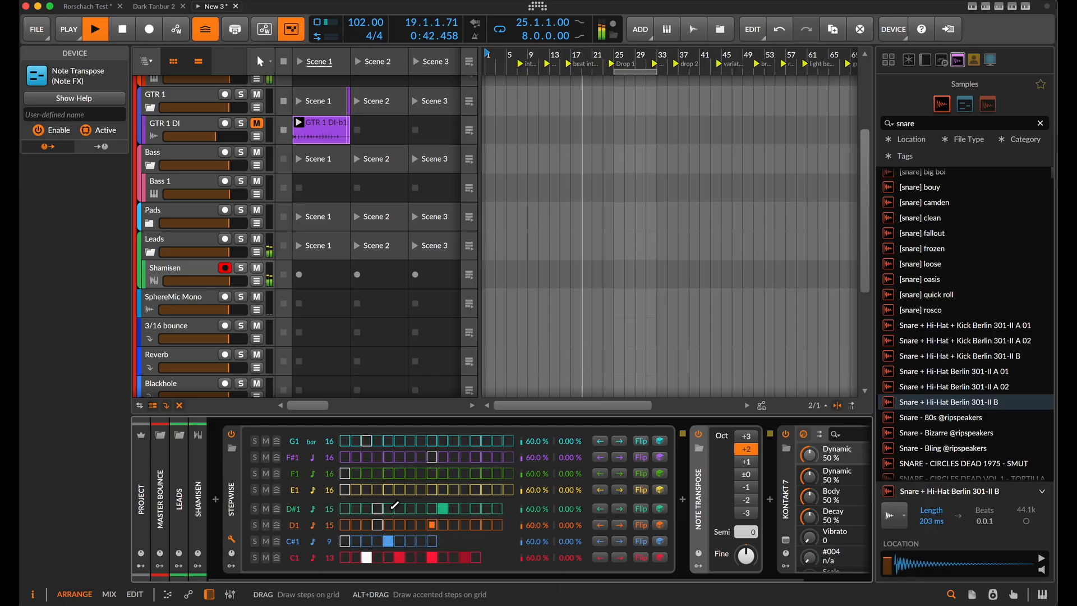
# Retune the D#1 row to E1, and give the yellow E1 row 15 steps, a hit on step 12 and note F1
pyautogui.moveTo(301, 509); pyautogui.dragTo(300, 504)
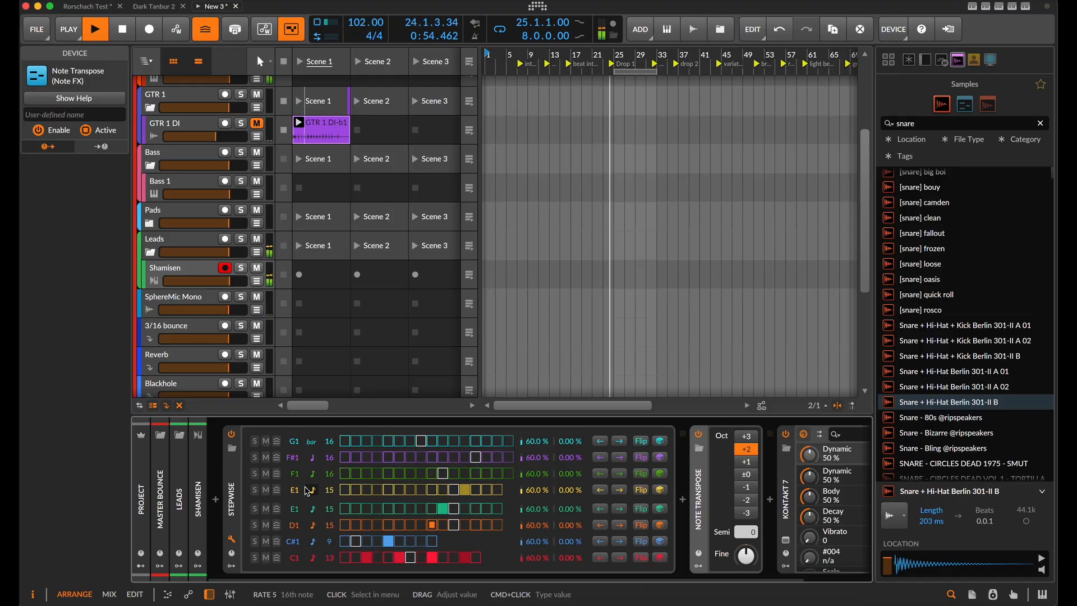
pyautogui.moveTo(295, 490); pyautogui.dragTo(295, 486)
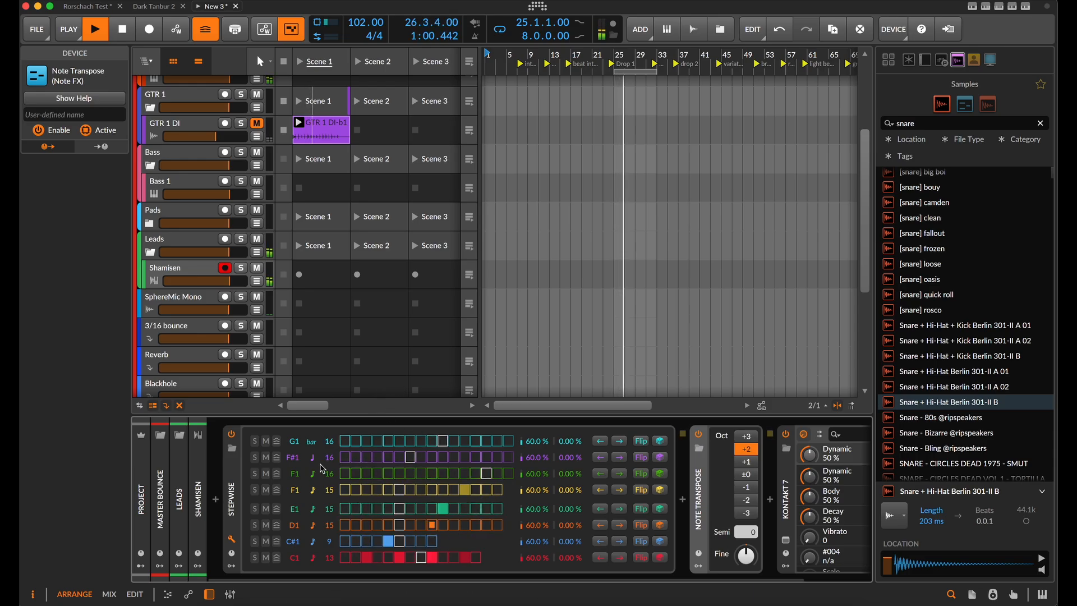
# Give the green F1 row a length of 11 with a hit on step 10, retune it to F#1 and solo it
pyautogui.moveTo(328, 474); pyautogui.dragTo(455, 465)
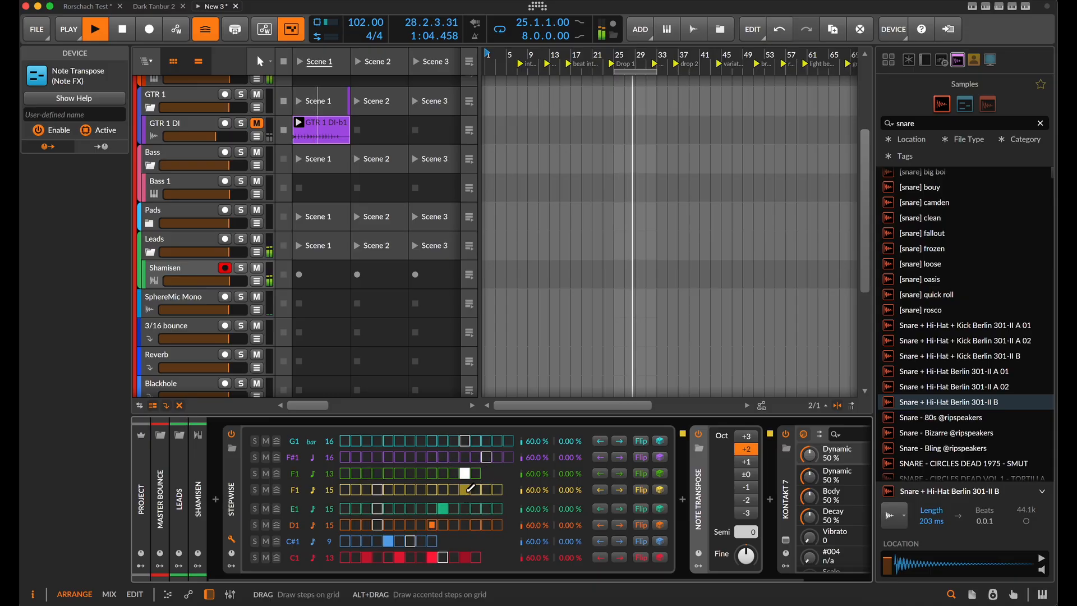
pyautogui.click(317, 481)
pyautogui.click(331, 271)
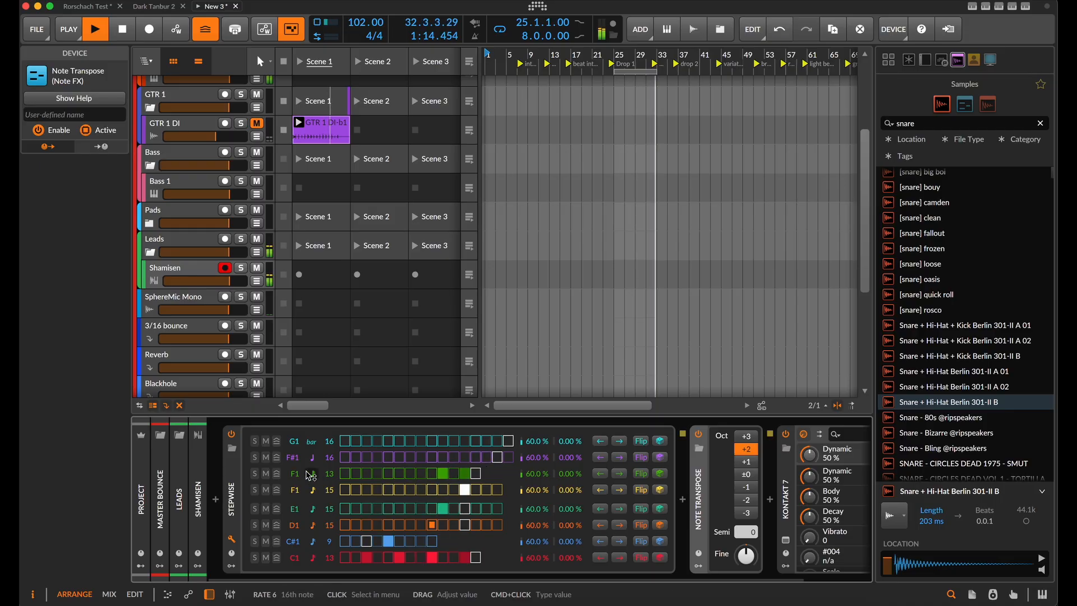
pyautogui.moveTo(329, 473); pyautogui.dragTo(333, 496)
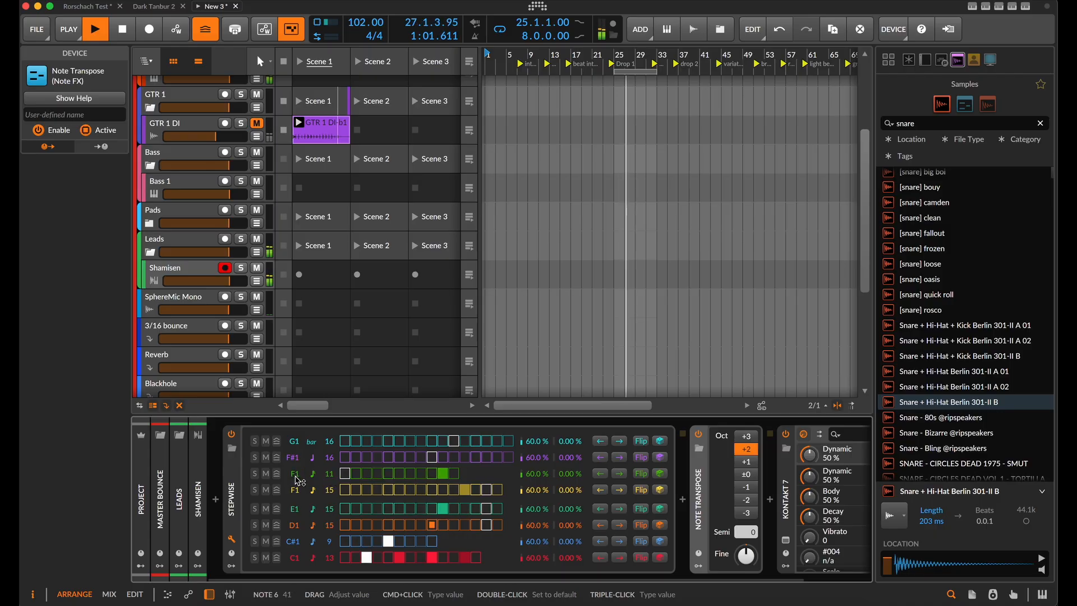
pyautogui.moveTo(294, 475); pyautogui.dragTo(294, 469)
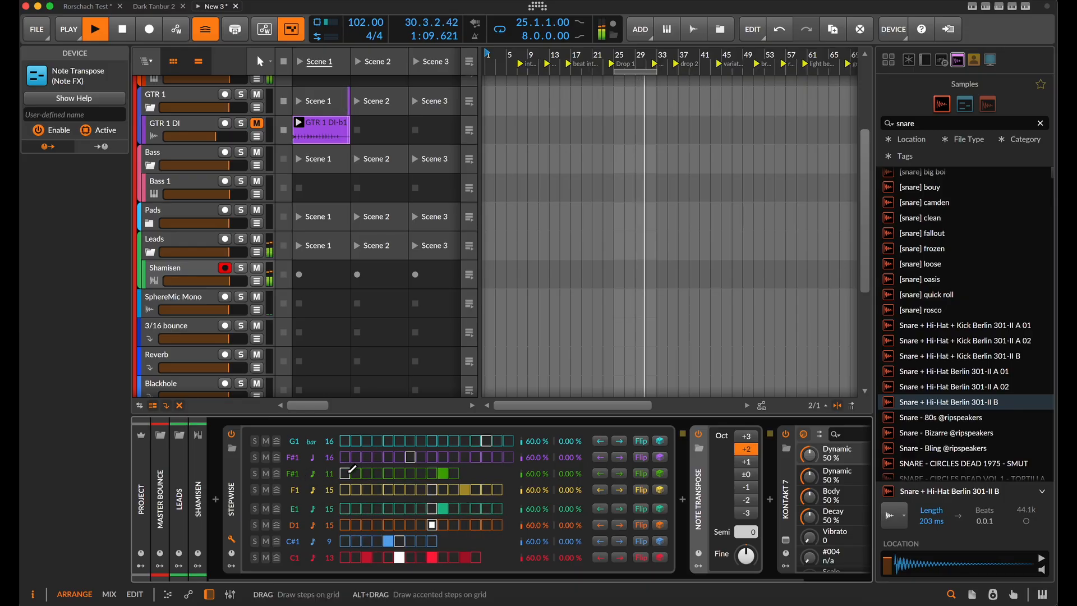
pyautogui.click(257, 476)
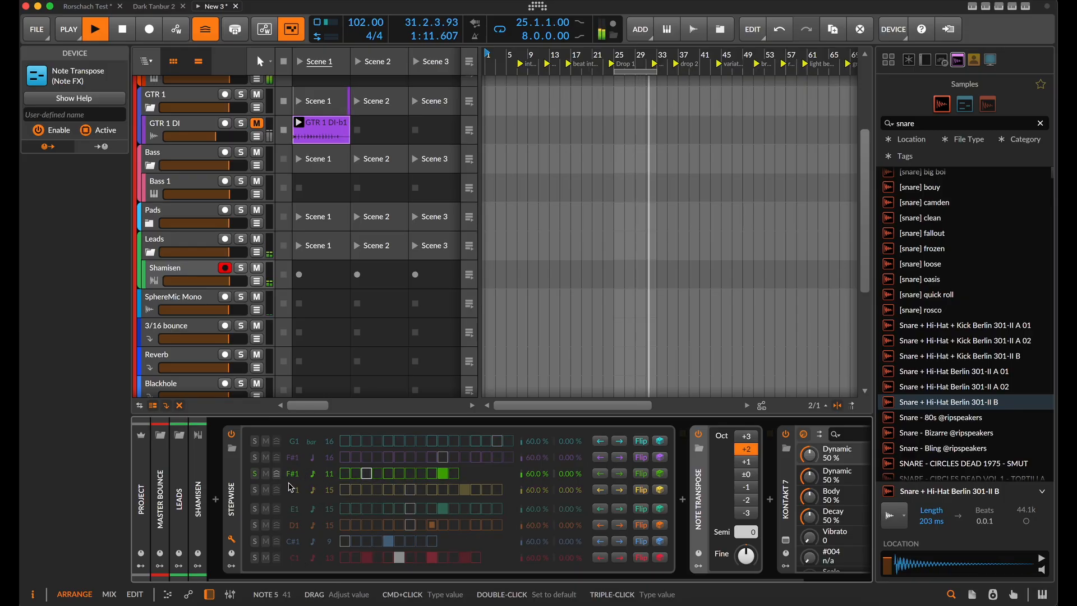
# Audition the yellow F1 row in solo, return to the full pattern, and retune that row to G1
pyautogui.click(255, 491)
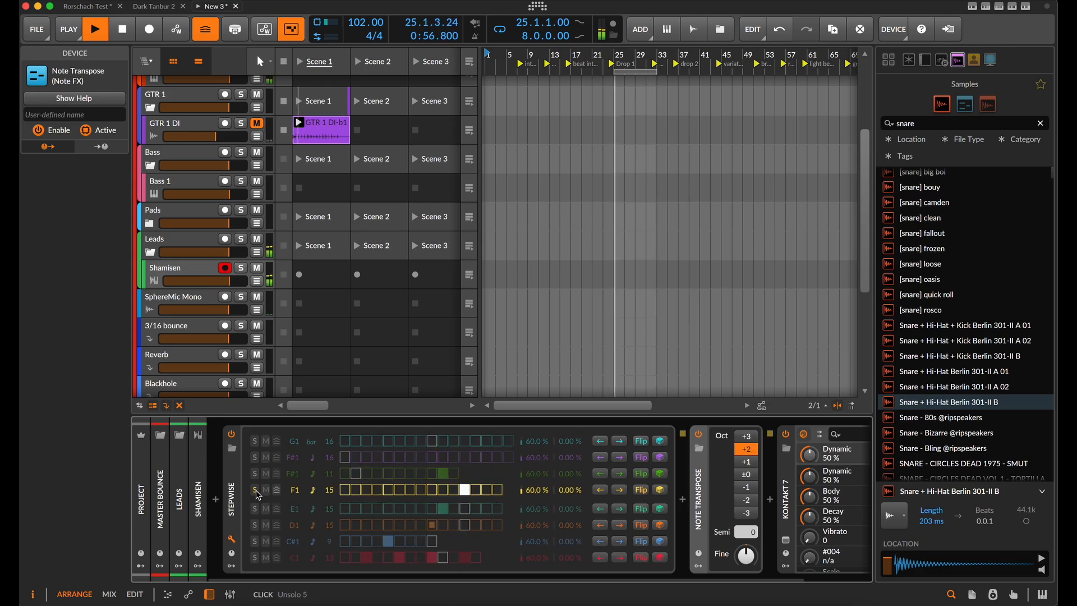
pyautogui.click(256, 491)
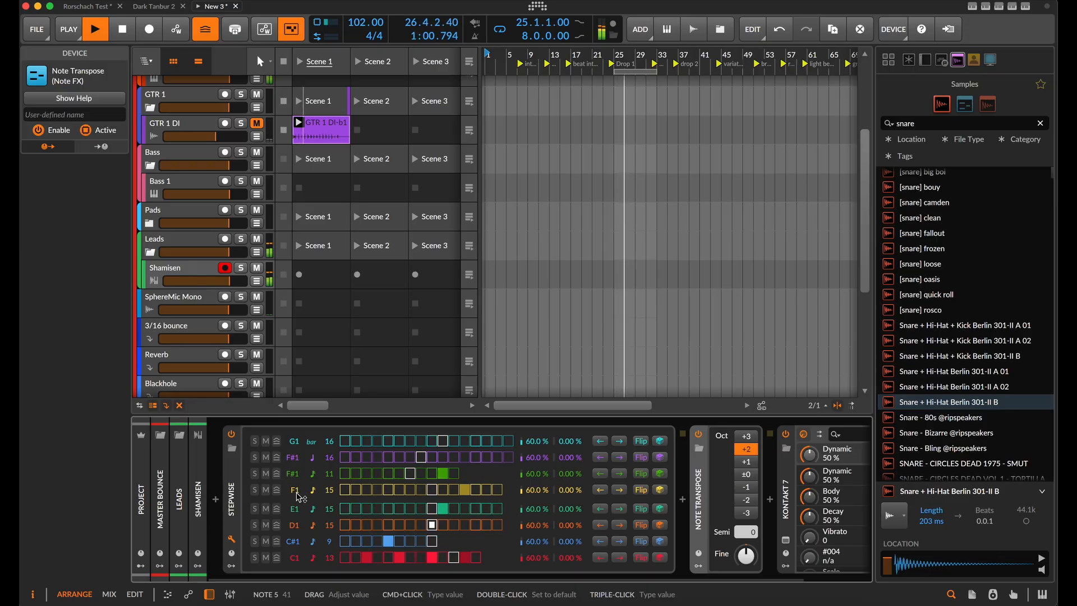
pyautogui.scroll(2, 300, 494)
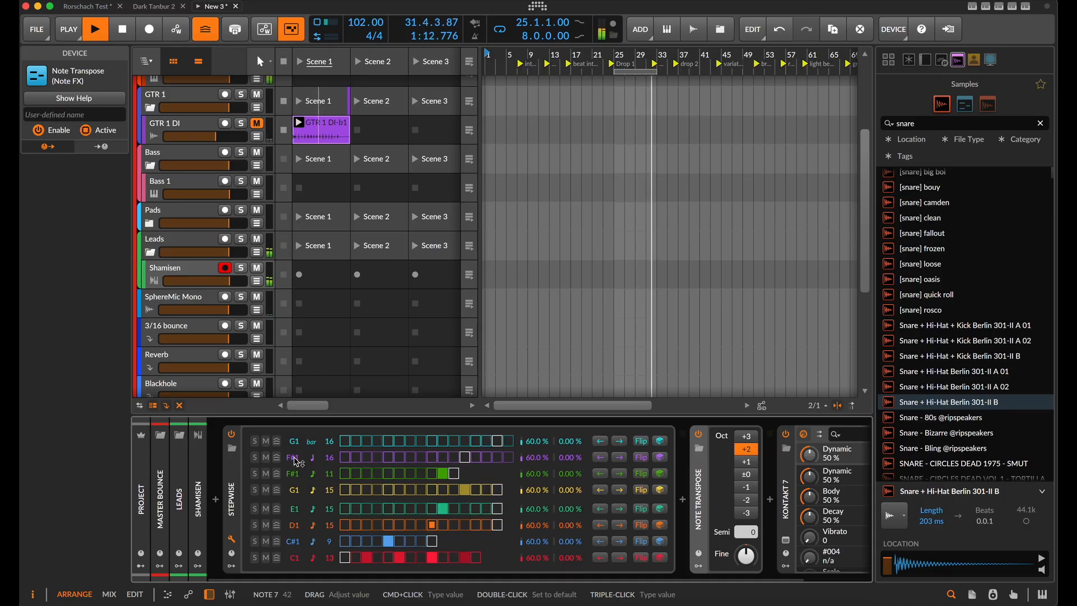
pyautogui.press('space')
# Retune the purple F#1 row to C0 and give it an 8th-note rate, 9 steps and a hit on step 6
pyautogui.moveTo(294, 458); pyautogui.dragTo(294, 456)
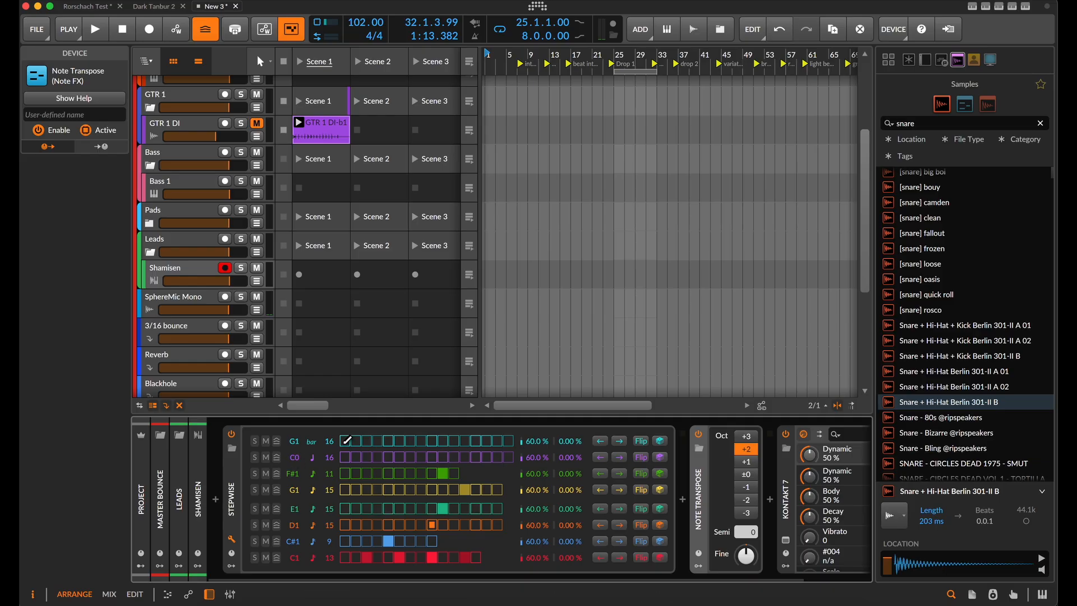
pyautogui.click(322, 456)
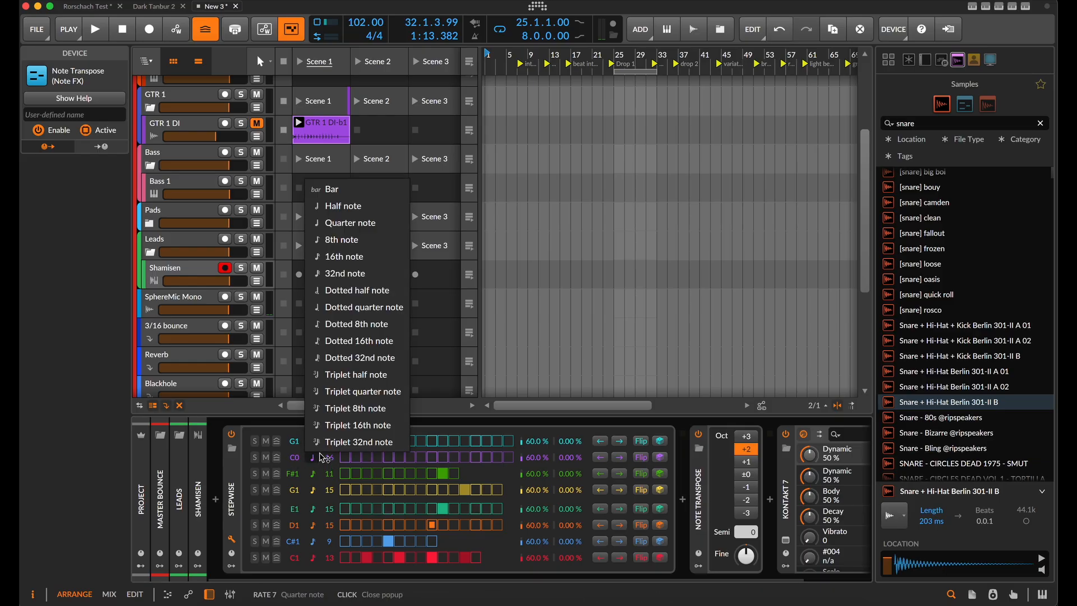
pyautogui.click(345, 241)
pyautogui.moveTo(337, 461); pyautogui.dragTo(336, 476)
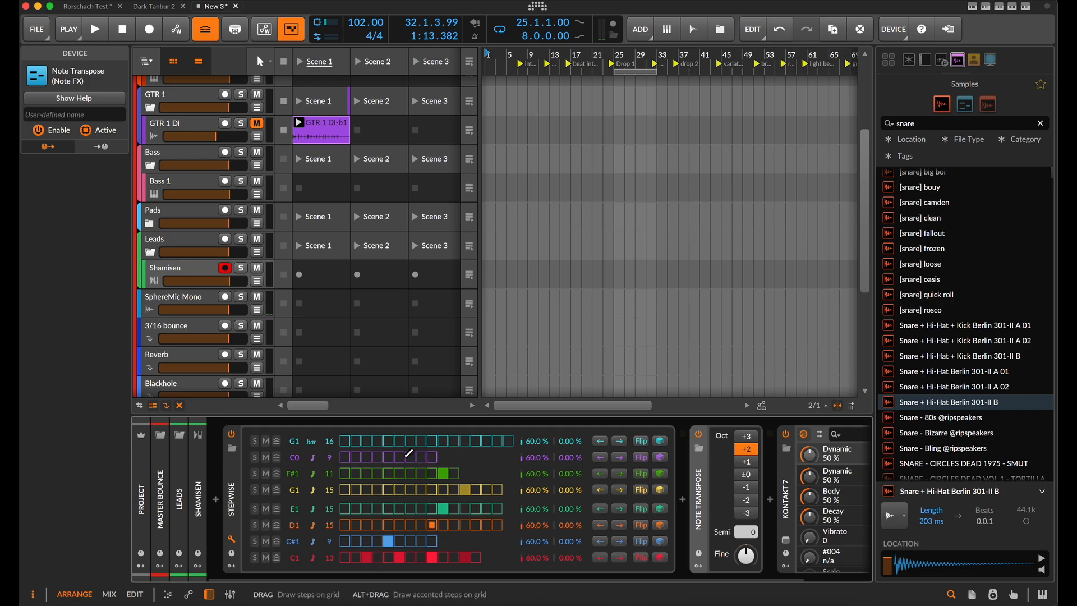
# Set the uppermost G1 row to 11 steps, 8th-note rate and note D0 with a hit on step 9, and audition the pattern
pyautogui.moveTo(329, 441); pyautogui.dragTo(330, 451)
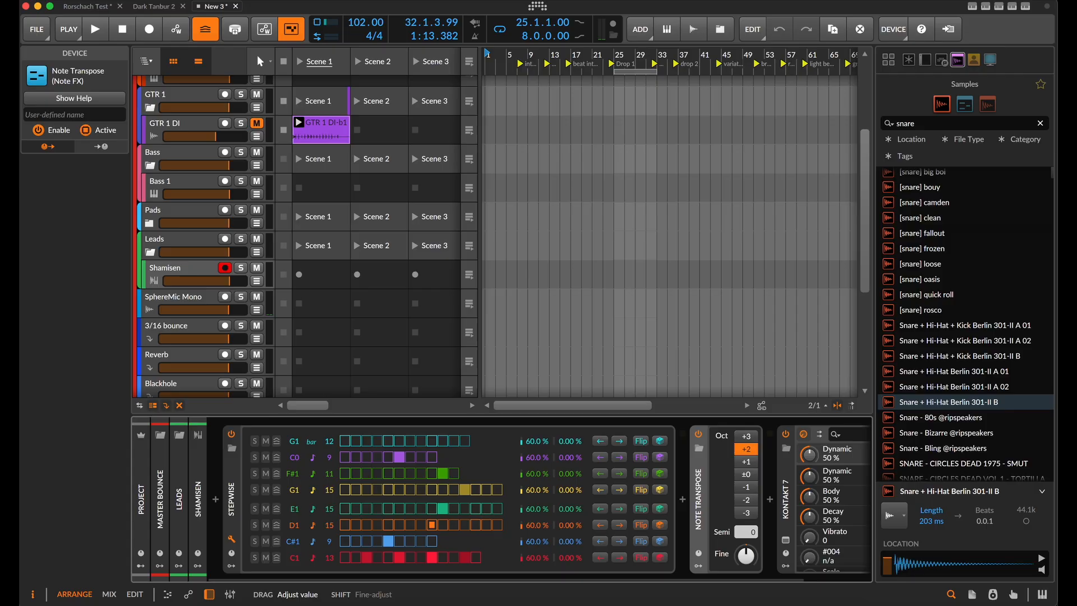
pyautogui.click(311, 441)
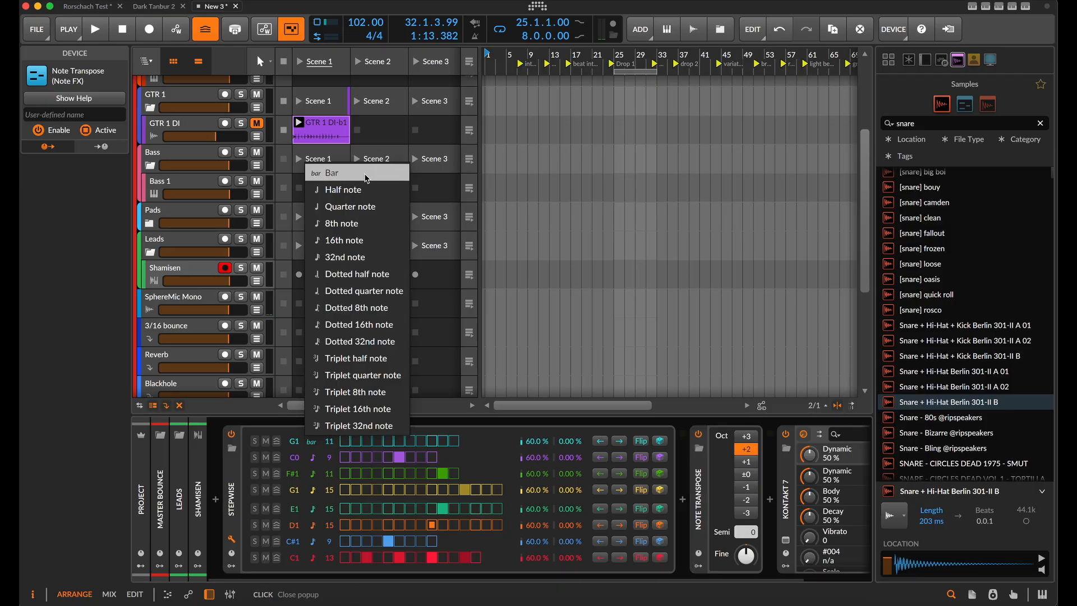
pyautogui.click(361, 223)
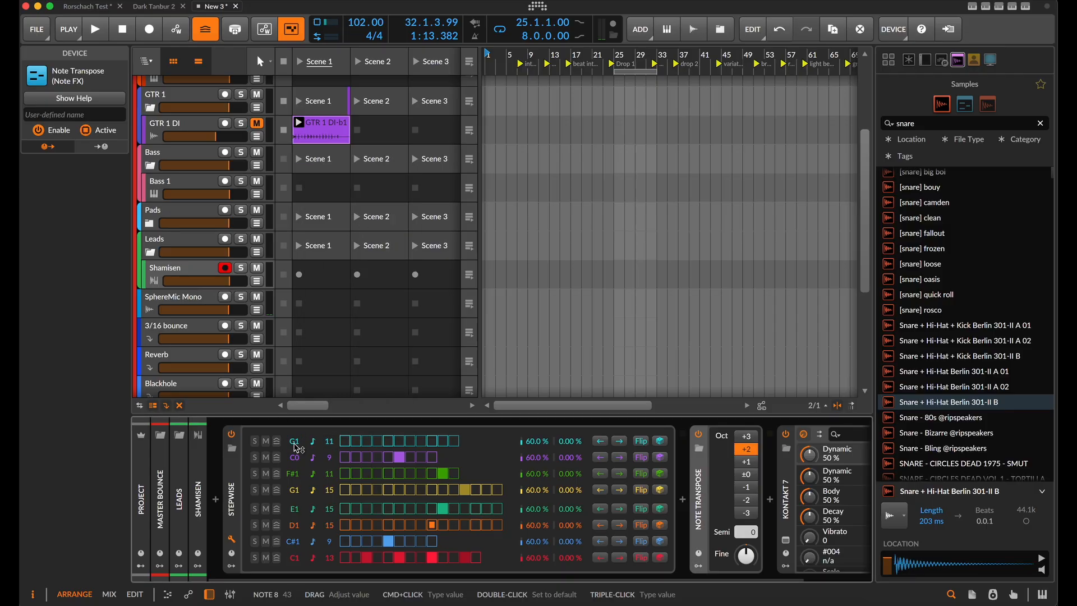
pyautogui.moveTo(298, 447); pyautogui.dragTo(297, 451)
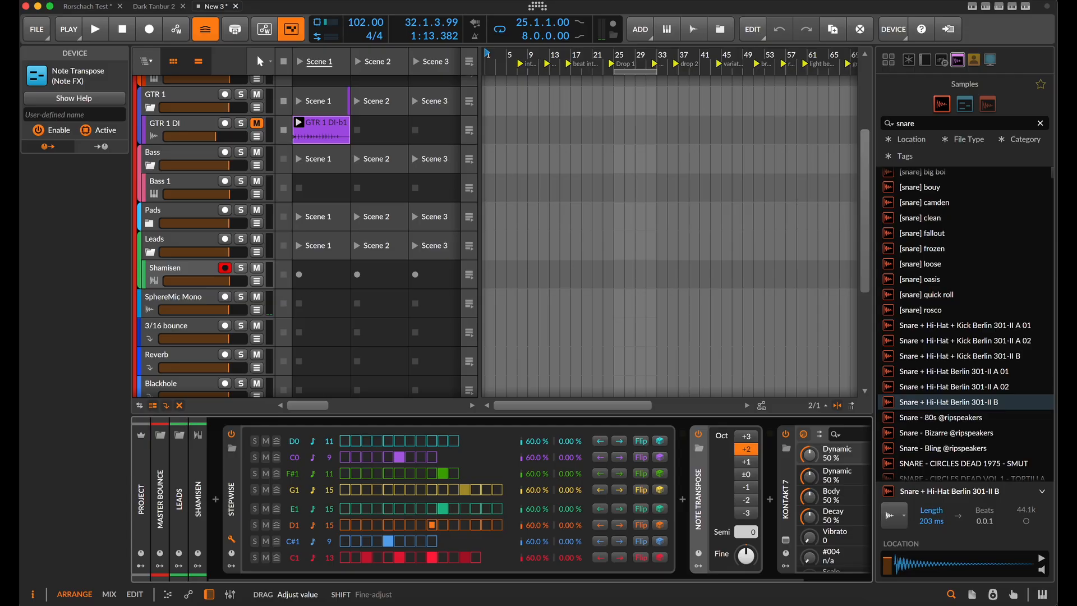
pyautogui.moveTo(295, 441); pyautogui.dragTo(295, 446)
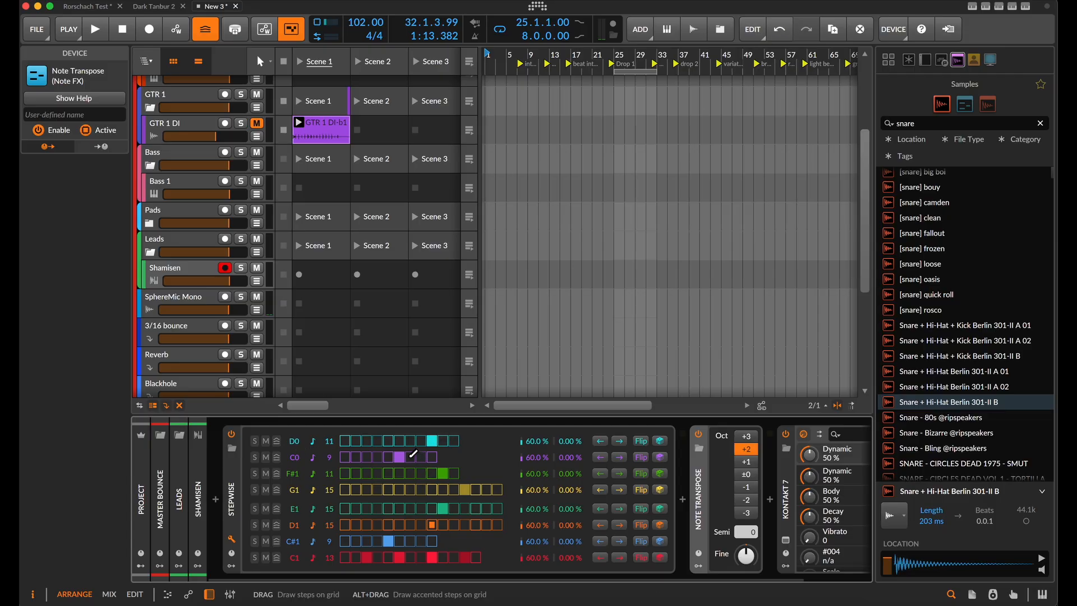
pyautogui.press('space')
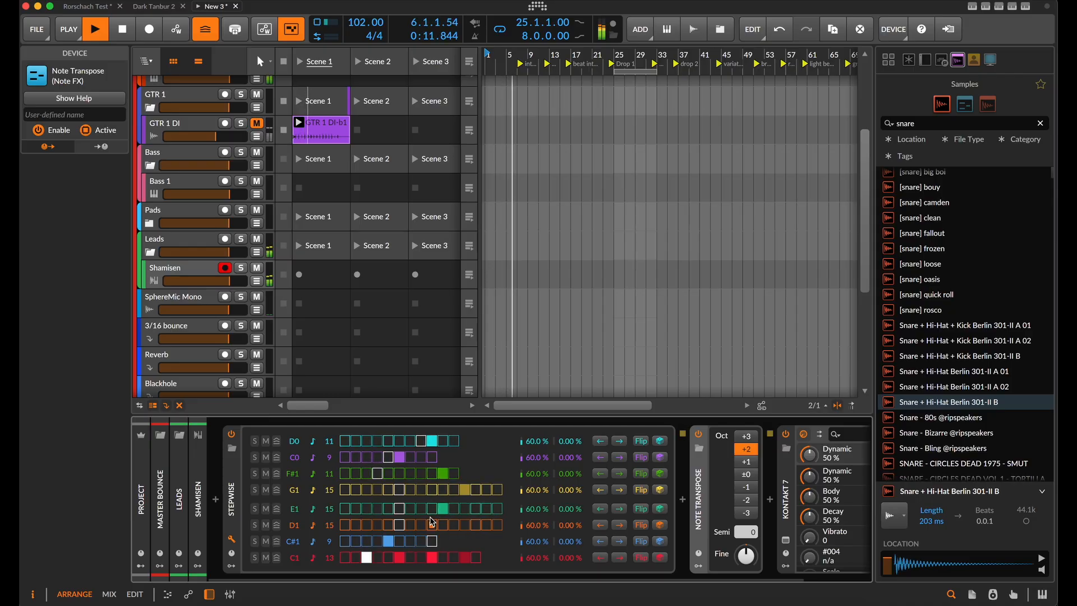
pyautogui.press('space')
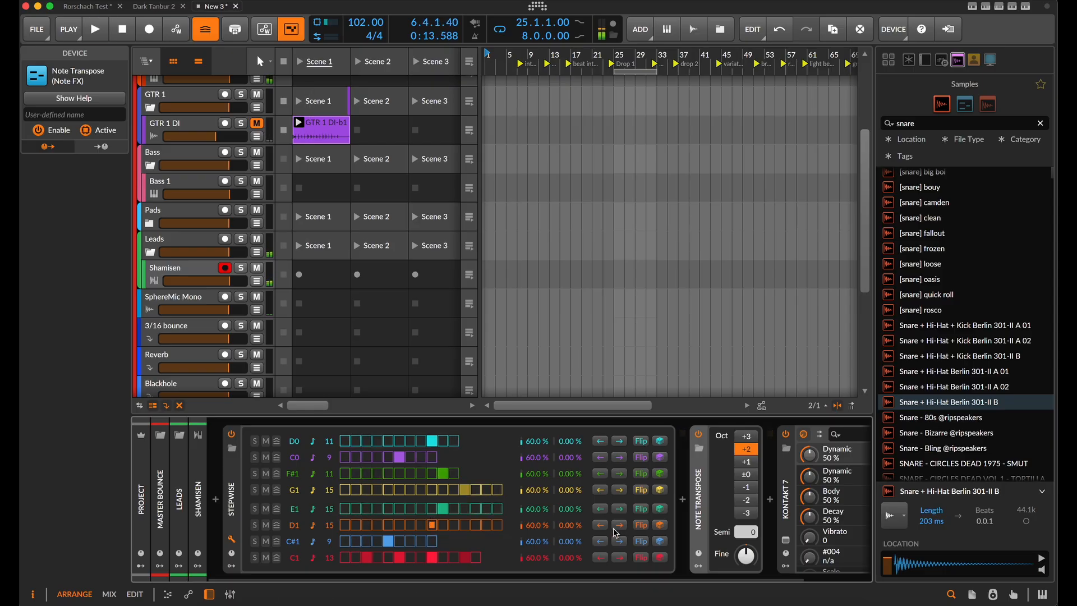
# Insert the BEAM audio effect after Kontakt 7 in the Shamisen track's device chain
pyautogui.hscroll(3, 674, 491)
pyautogui.click(845, 501)
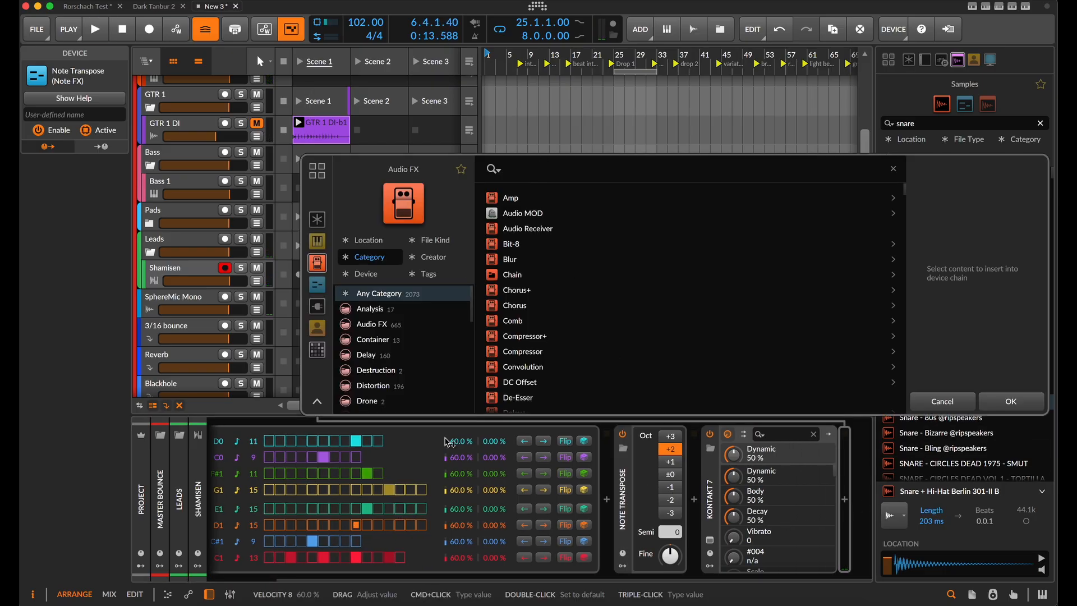
pyautogui.write('beam')
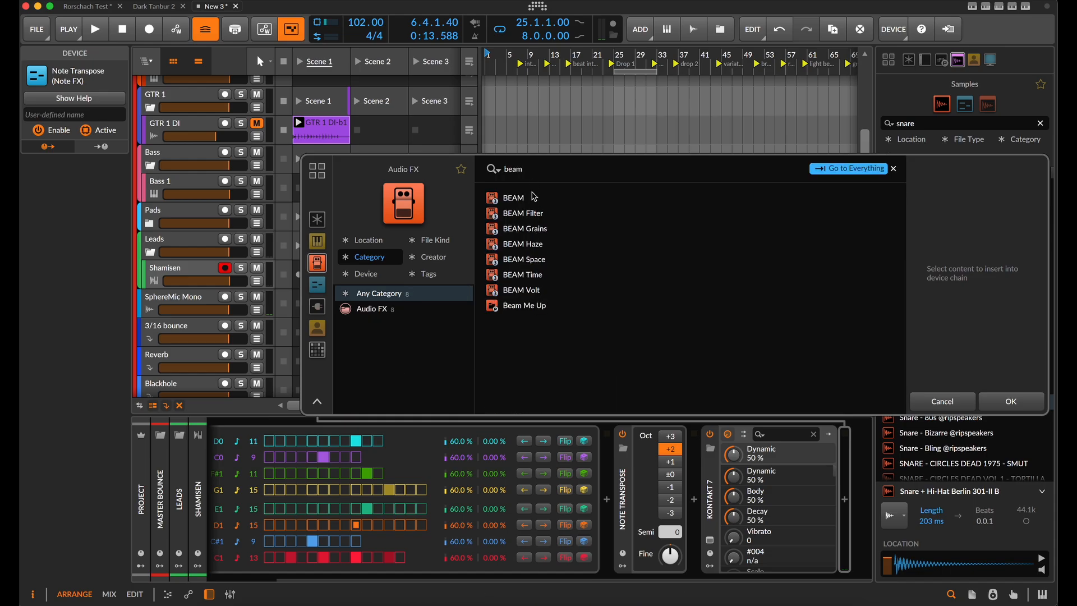
pyautogui.click(513, 198)
pyautogui.press('Return')
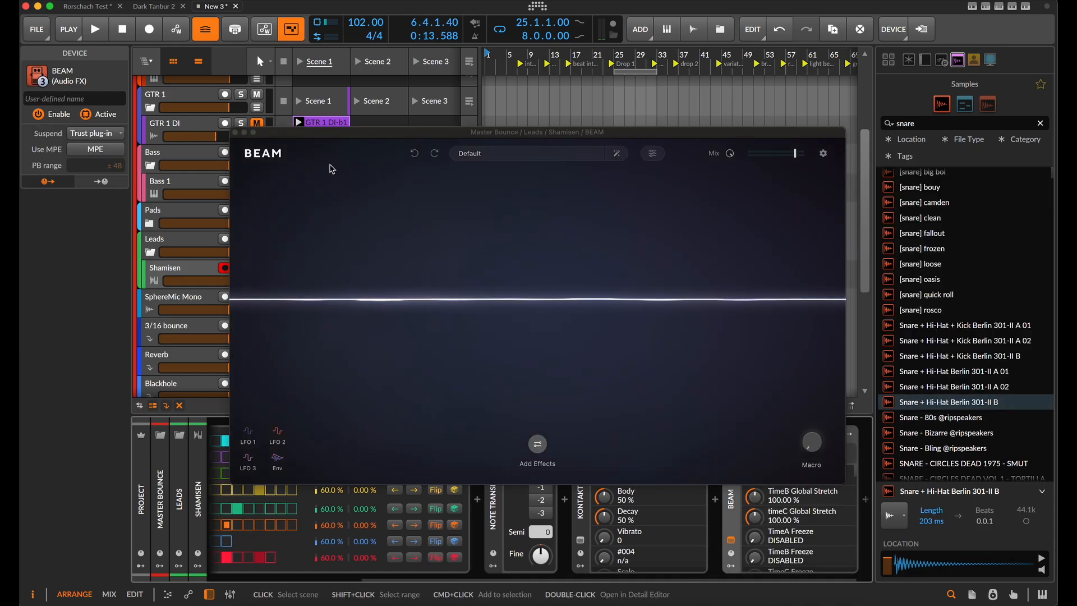
# Add the Time and Volt effects to BEAM, and turn down Volt A's depth during playback
pyautogui.click(536, 446)
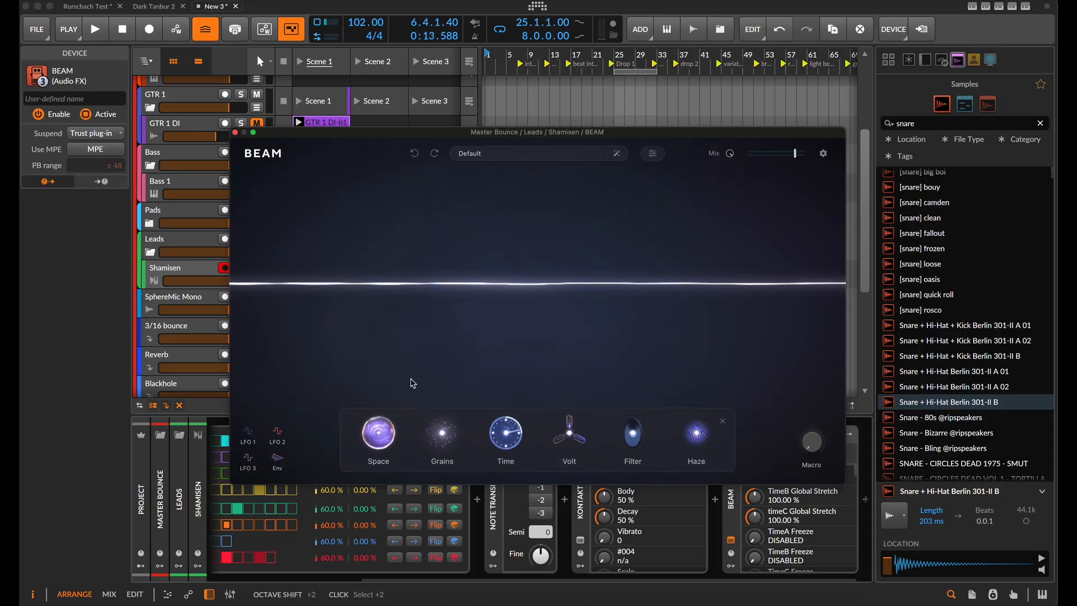
pyautogui.click(507, 435)
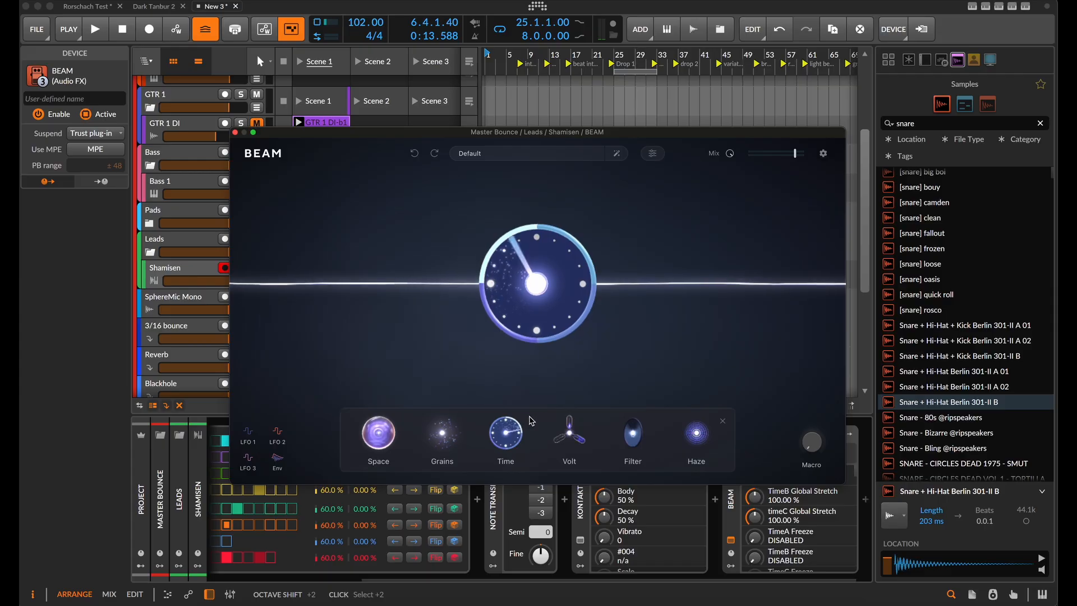
pyautogui.click(571, 433)
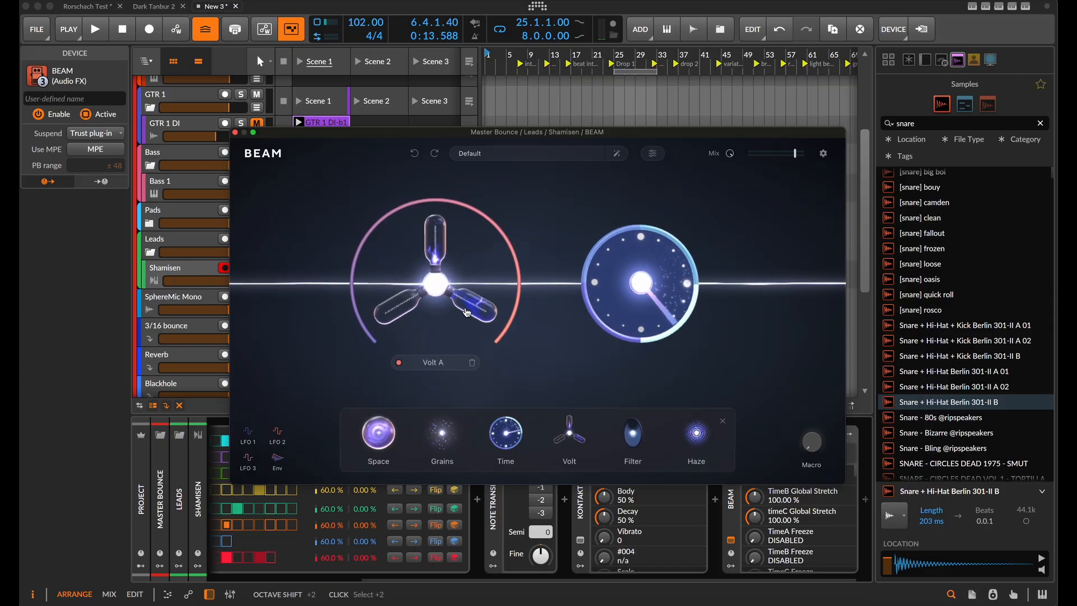
pyautogui.press('space')
pyautogui.click(446, 308)
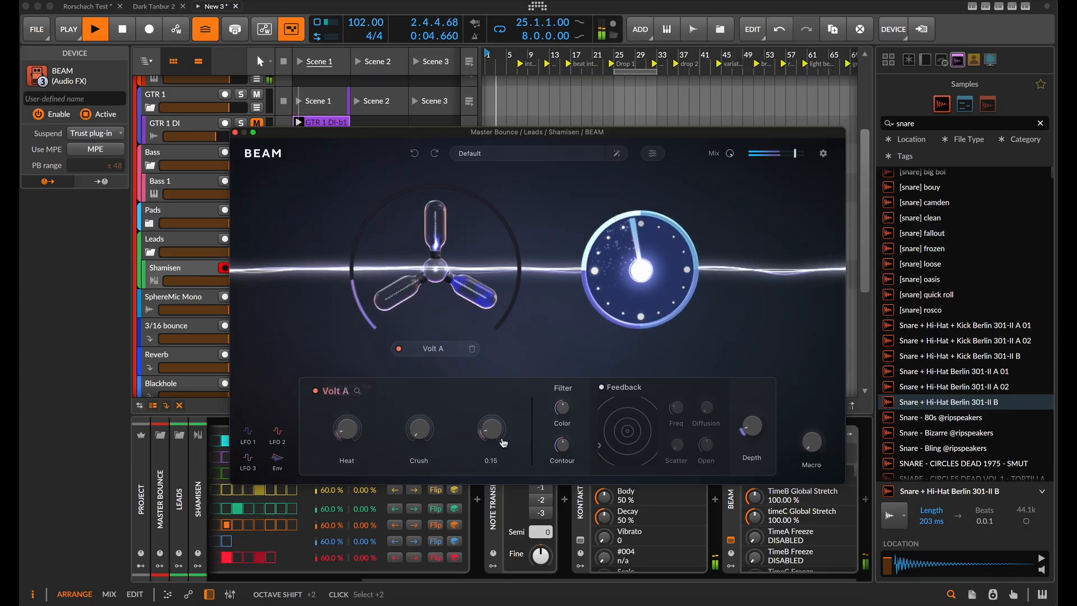
# Switch Time A to Shuffle and add five extra markers that divide its loop into nine slices
pyautogui.click(649, 286)
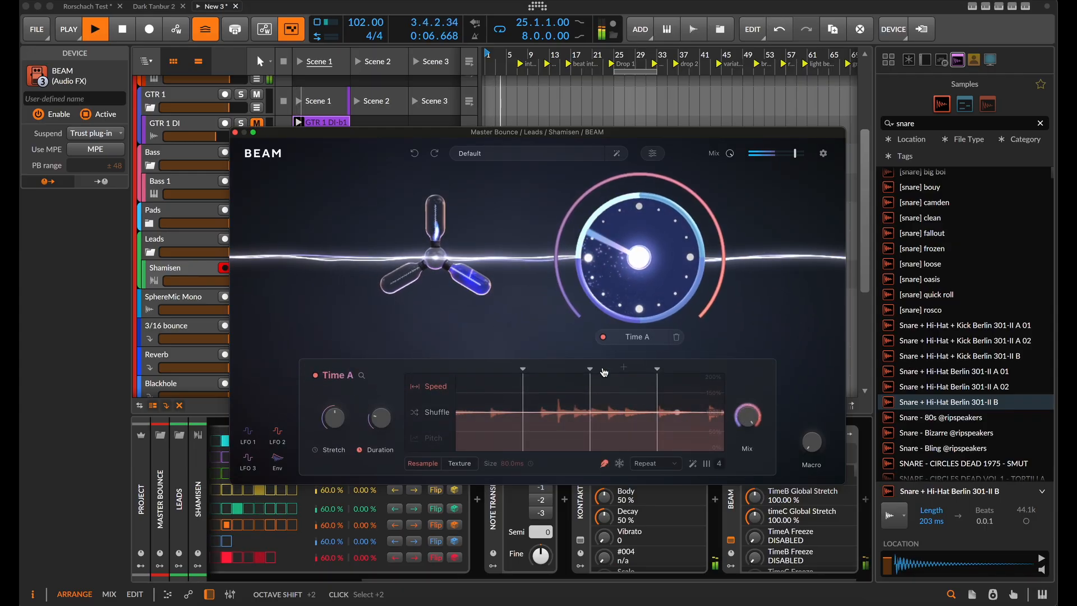
pyautogui.click(490, 369)
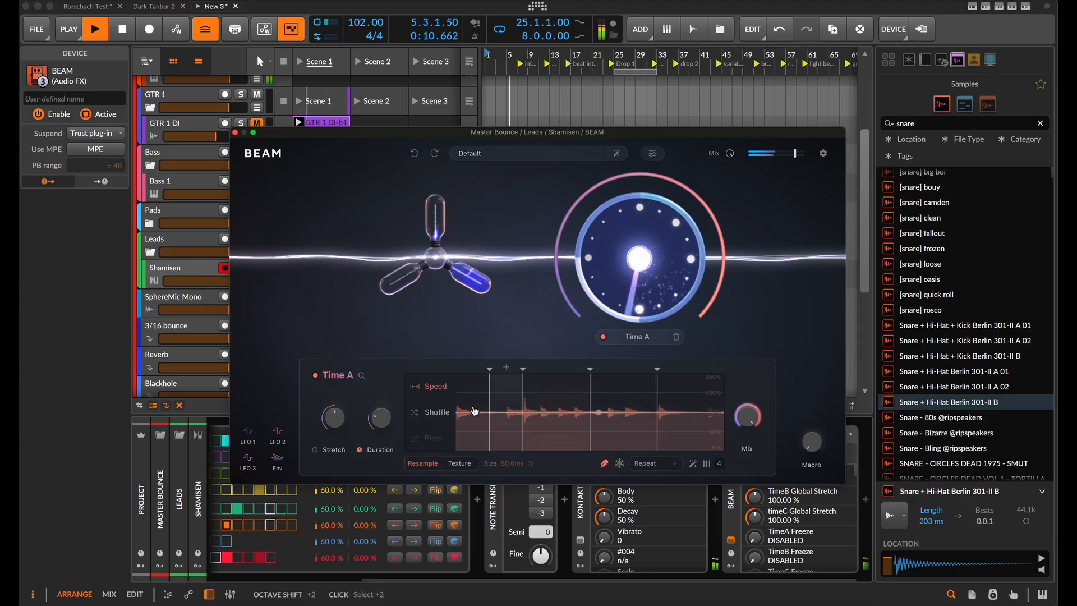
pyautogui.click(438, 414)
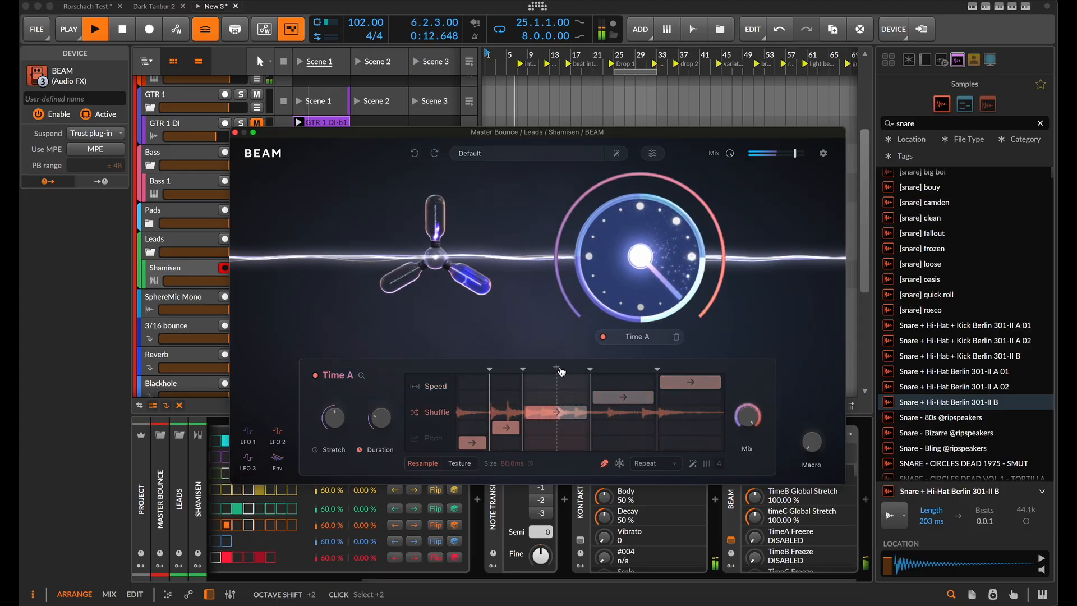
pyautogui.click(564, 371)
pyautogui.click(631, 371)
pyautogui.click(640, 370)
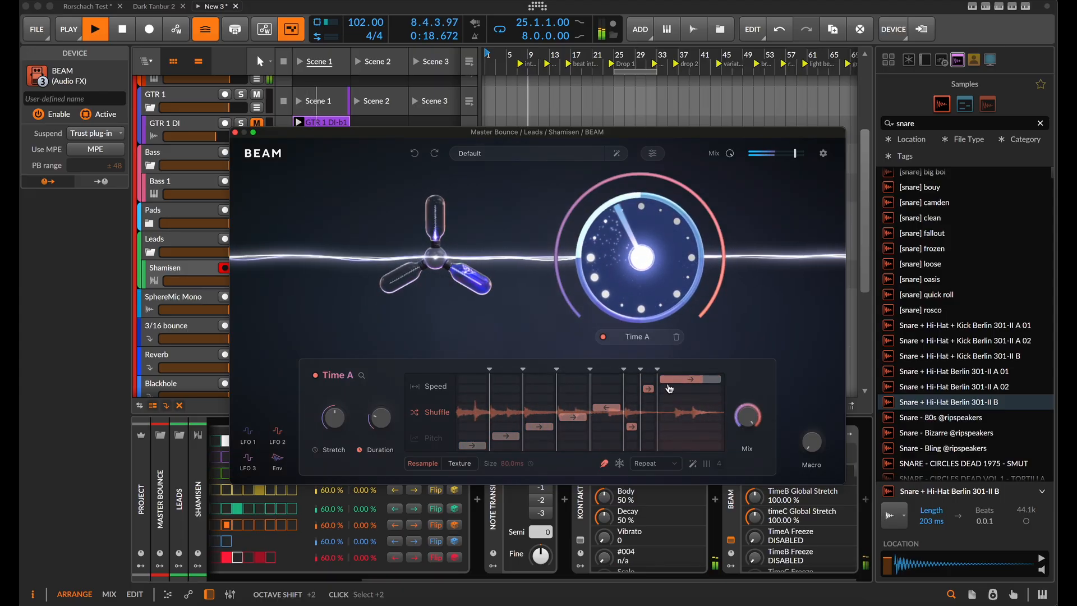
pyautogui.click(692, 369)
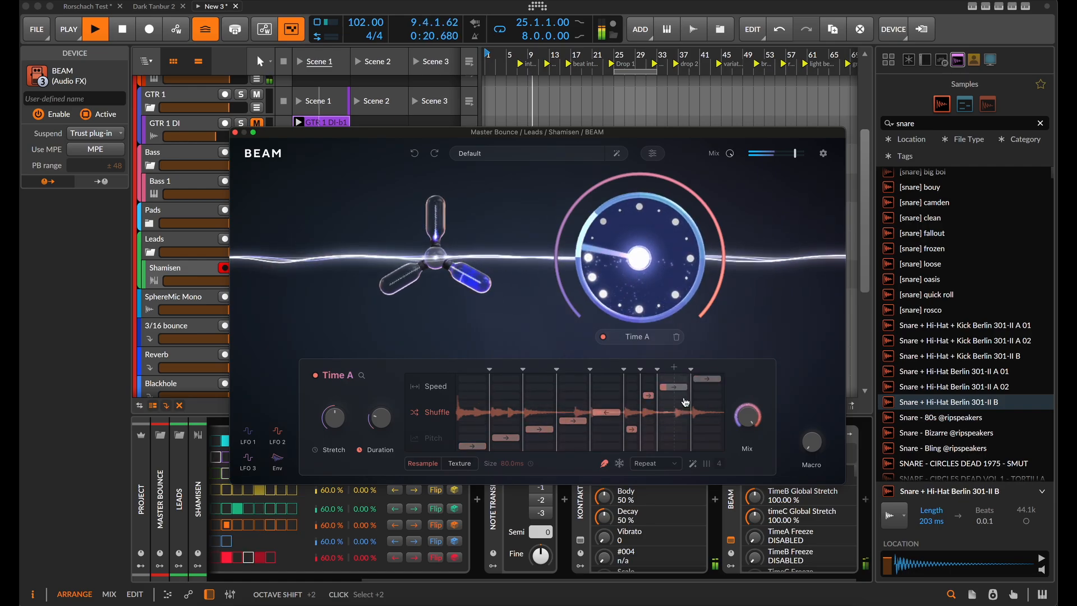
# Try different shuffle positions for Time A's last slice and leave it level with the eighth slice
pyautogui.click(707, 413)
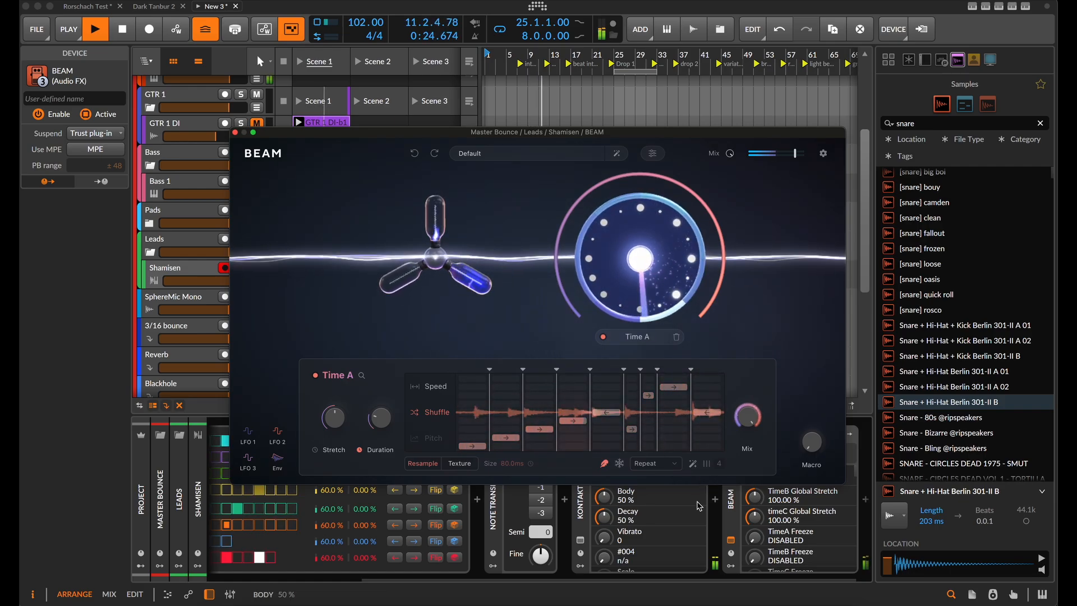
pyautogui.click(712, 431)
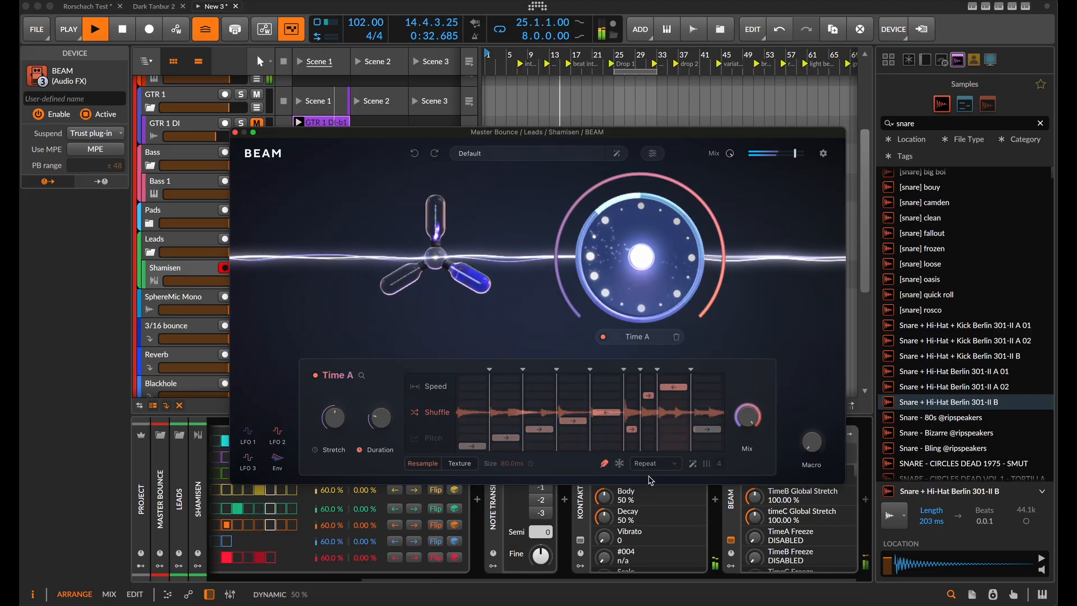
pyautogui.click(707, 388)
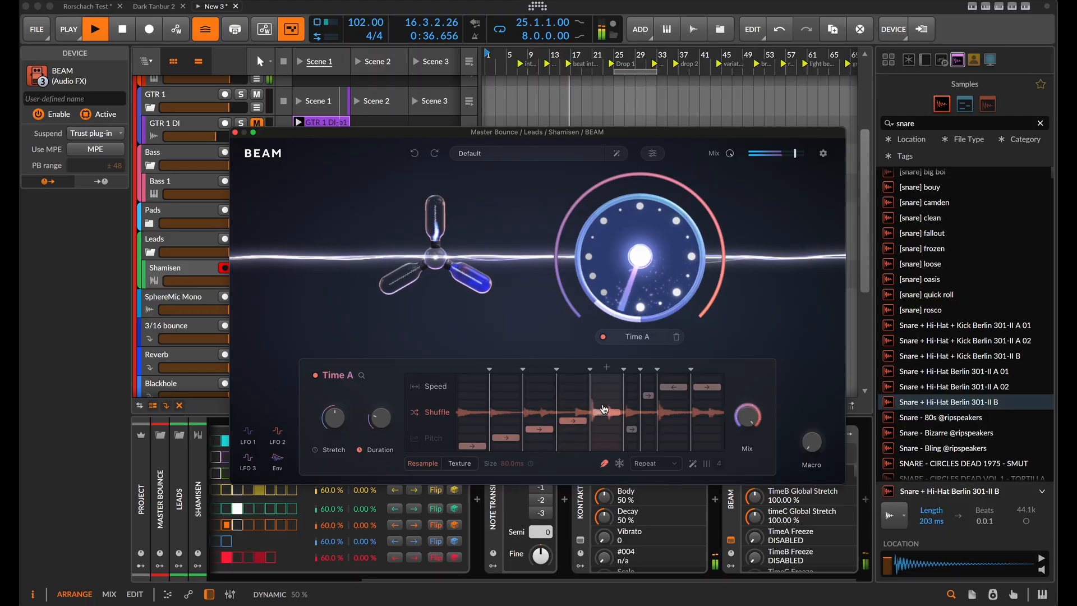
# Split Time A's fifth slice in half with a new marker, and raise the fourth slice to the eighth shuffle level
pyautogui.click(606, 368)
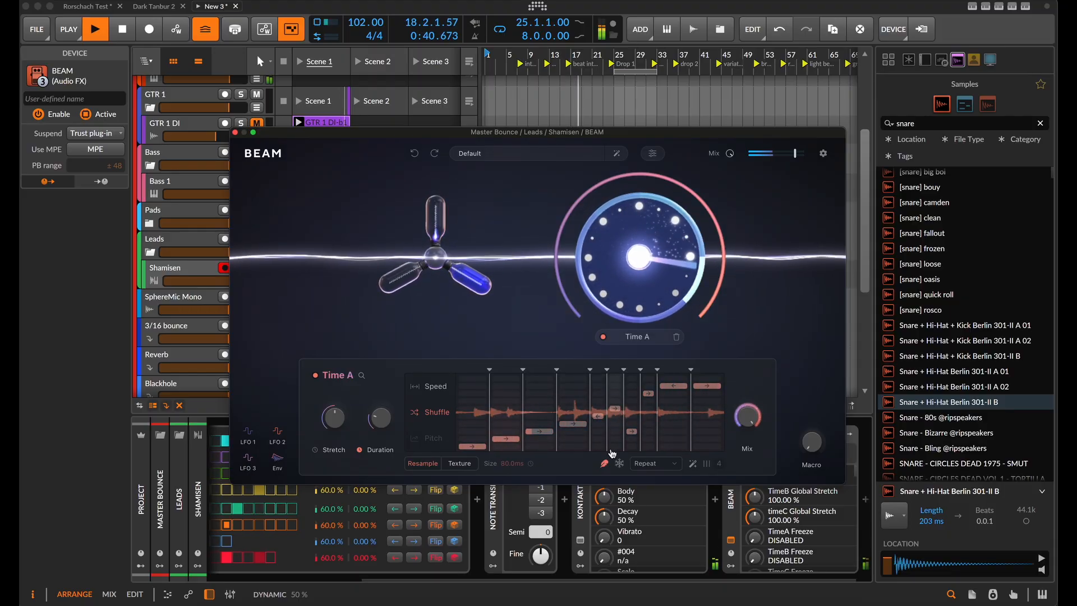
pyautogui.click(573, 393)
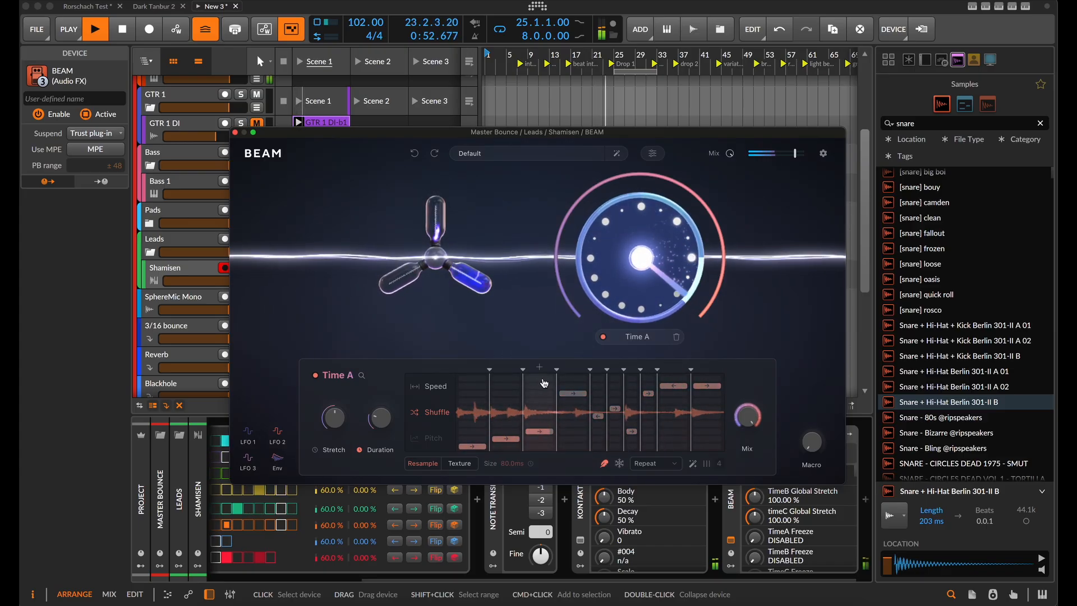
# Try the marker between Time A's third and fourth slices slightly earlier, and move it back to its original position
pyautogui.moveTo(556, 367); pyautogui.dragTo(544, 369)
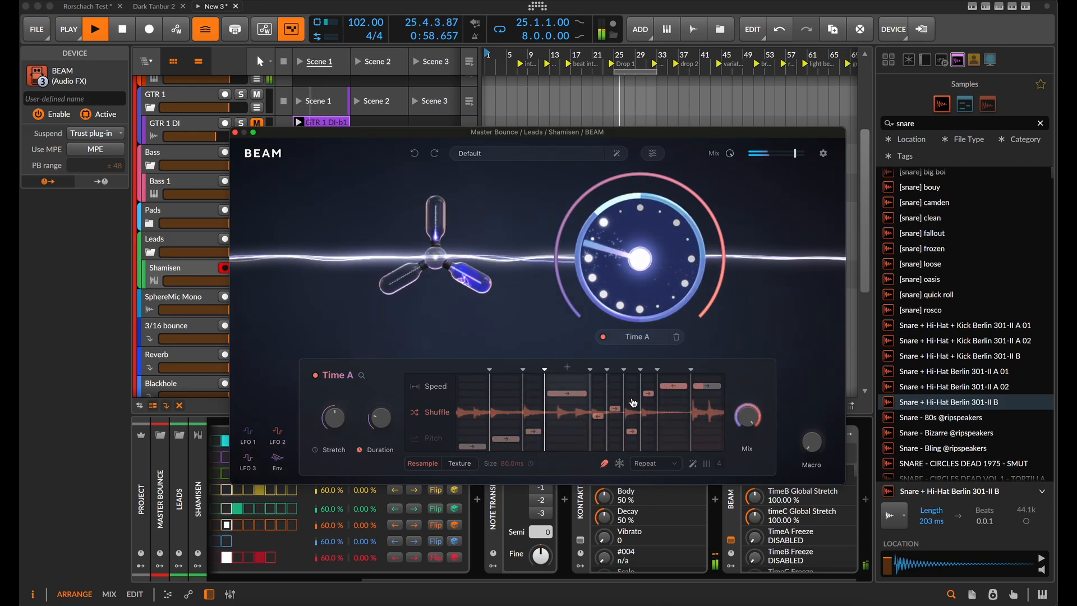
pyautogui.moveTo(545, 371); pyautogui.dragTo(556, 369)
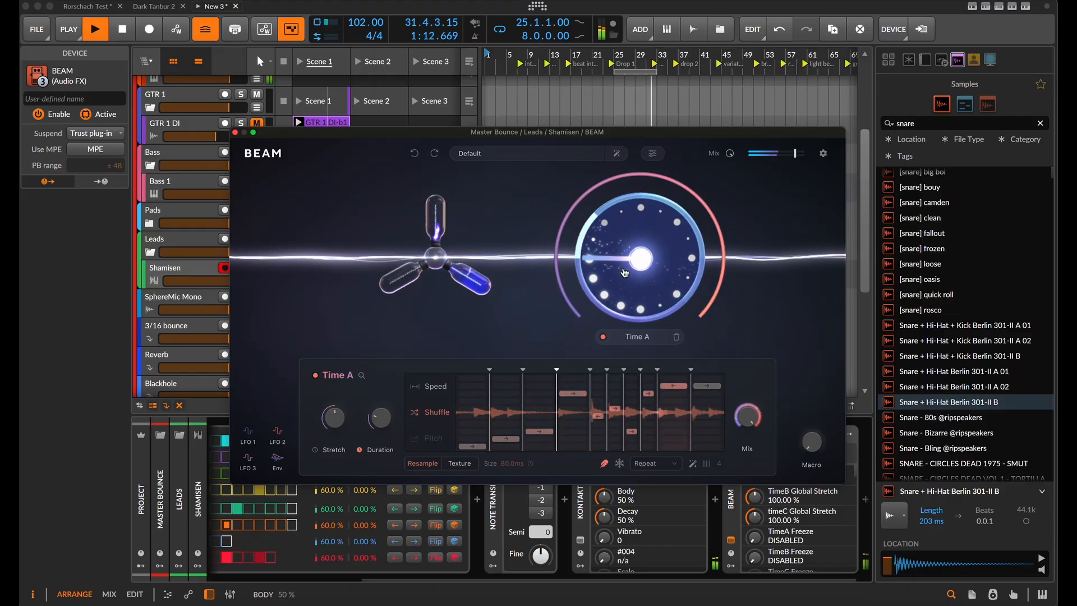
# Stop playback and add a second Time effect after Time A in the BEAM chain
pyautogui.press('space')
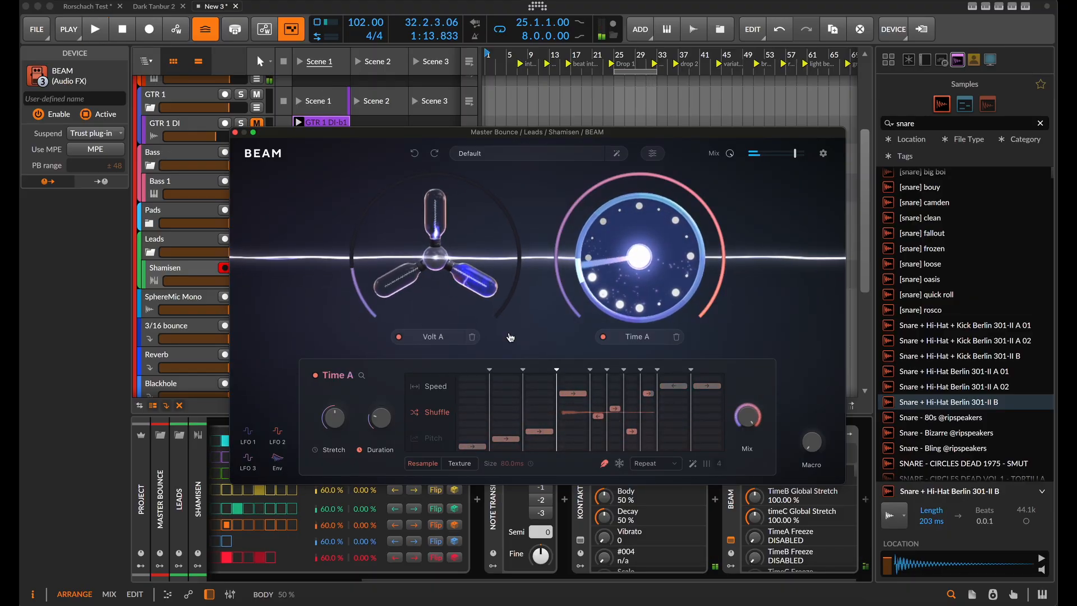
pyautogui.click(536, 329)
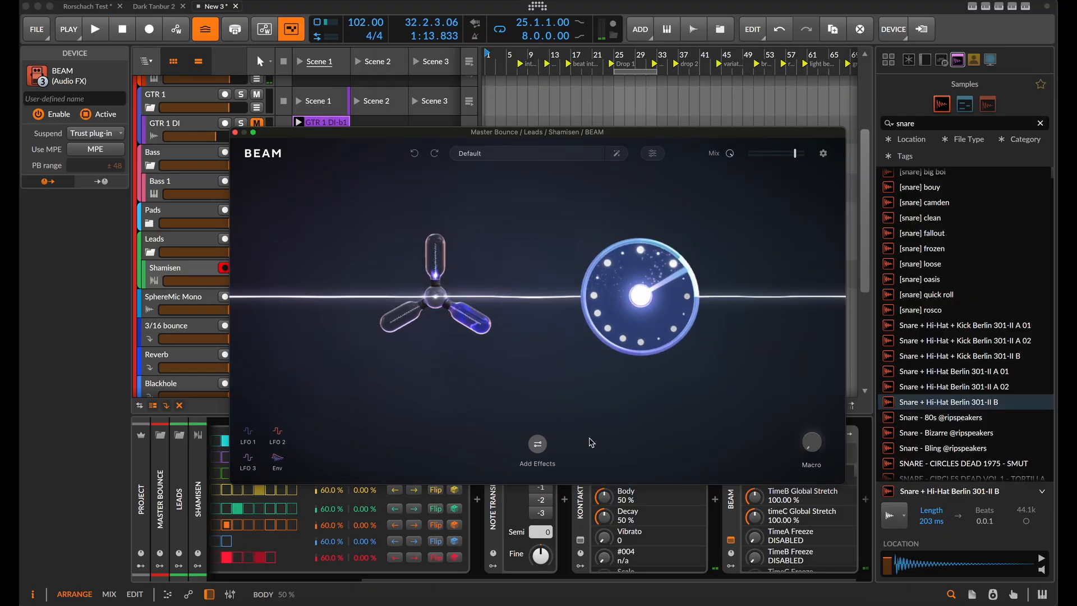
pyautogui.click(538, 444)
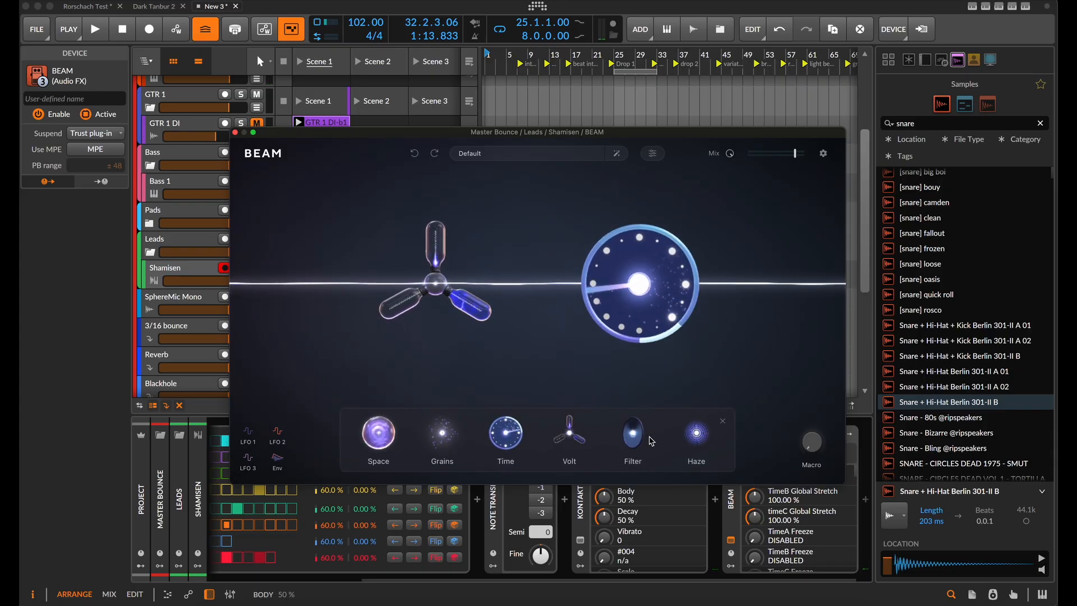
pyautogui.moveTo(508, 442); pyautogui.dragTo(708, 297)
pyautogui.click(711, 302)
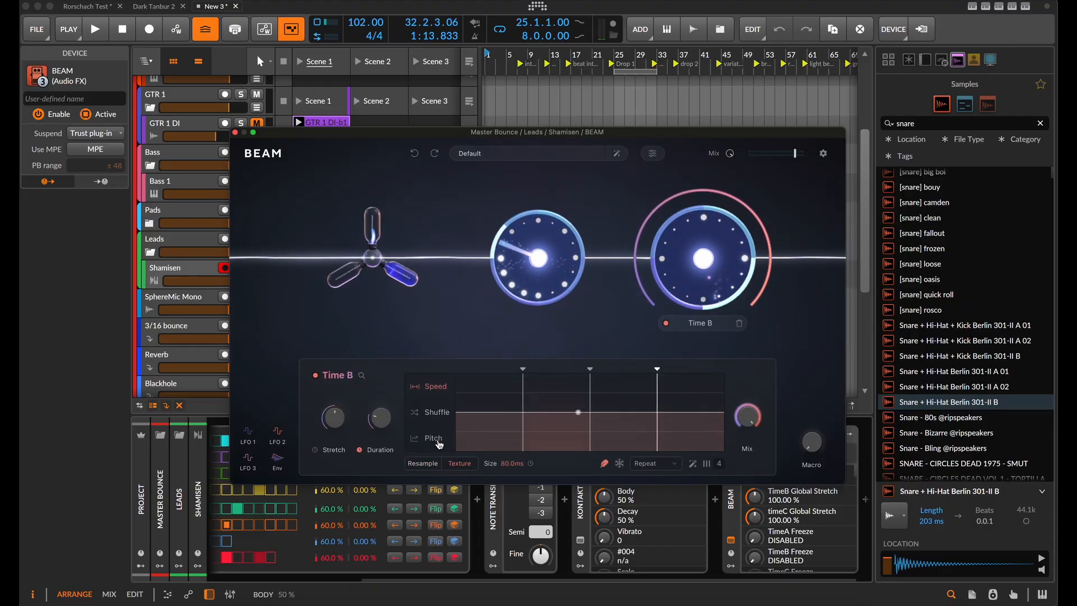
# Switch Time B to Pitch and set its mix to 0%
pyautogui.click(432, 438)
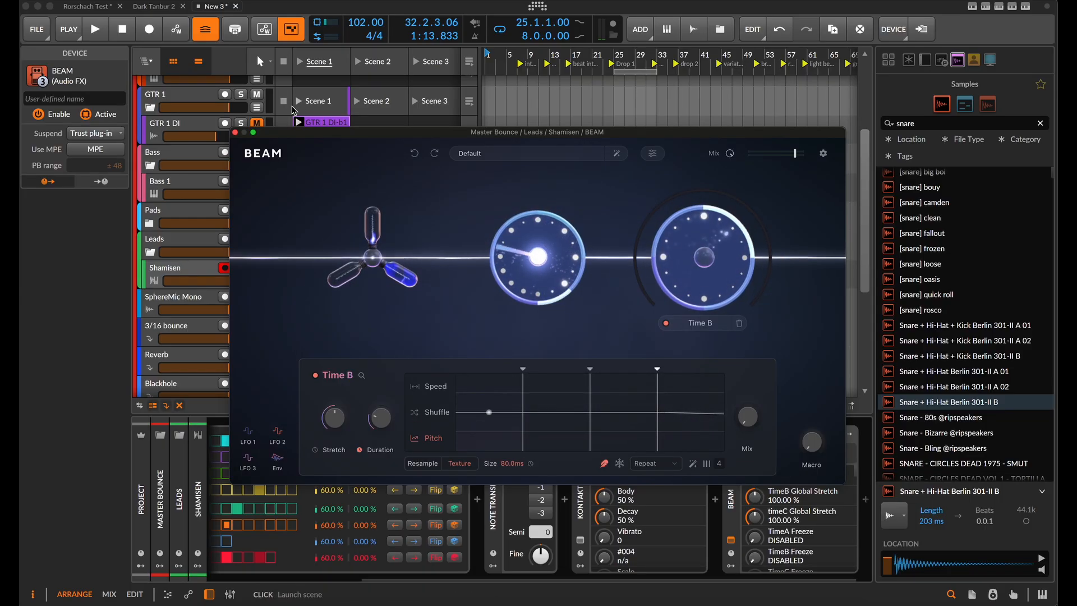
pyautogui.click(237, 138)
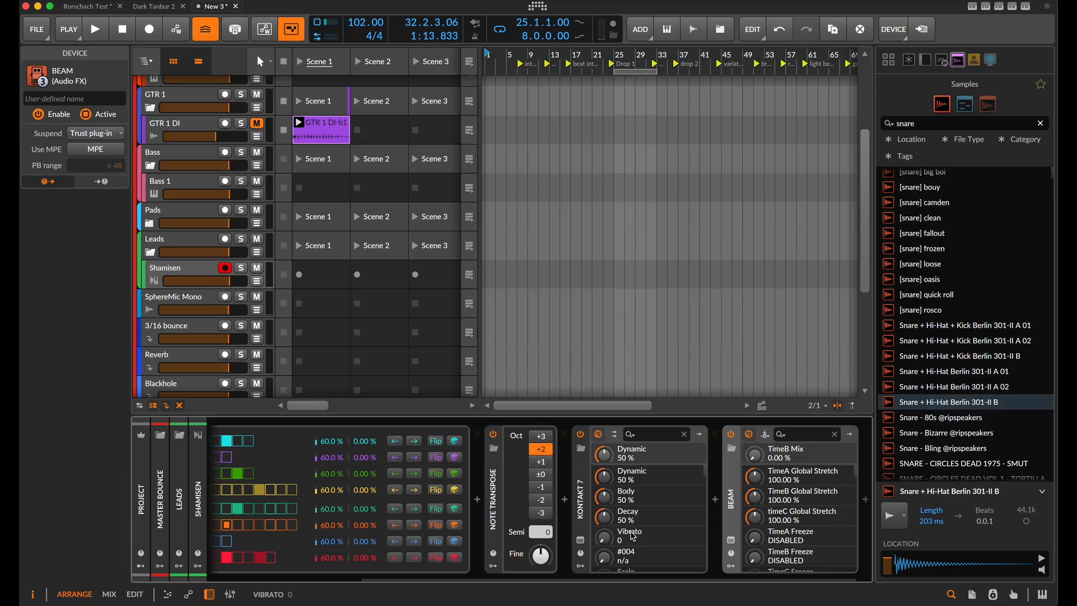
pyautogui.hscroll(2, 690, 542)
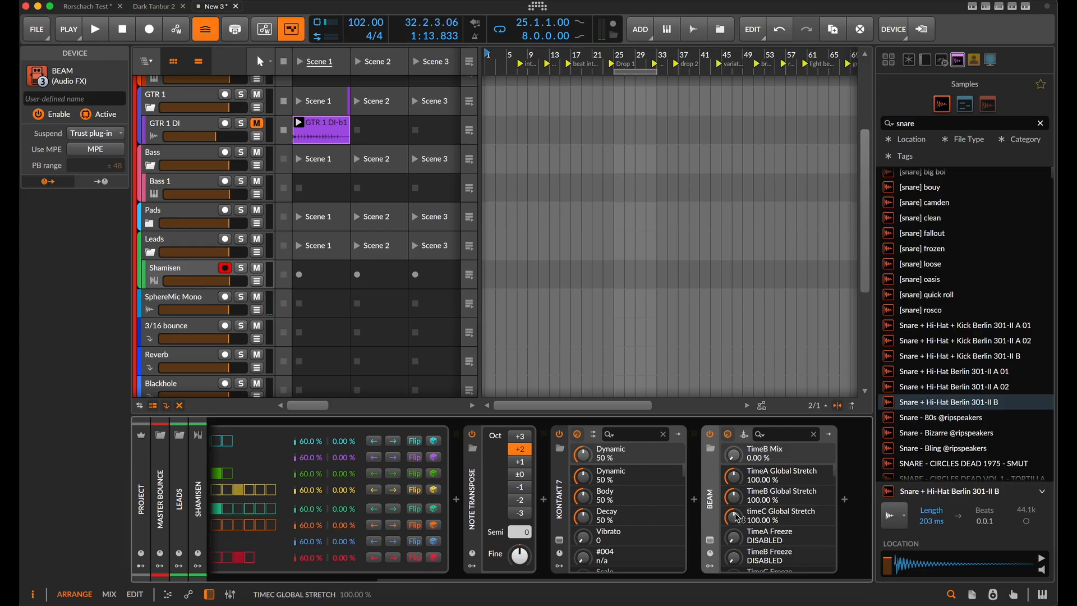
pyautogui.click(710, 543)
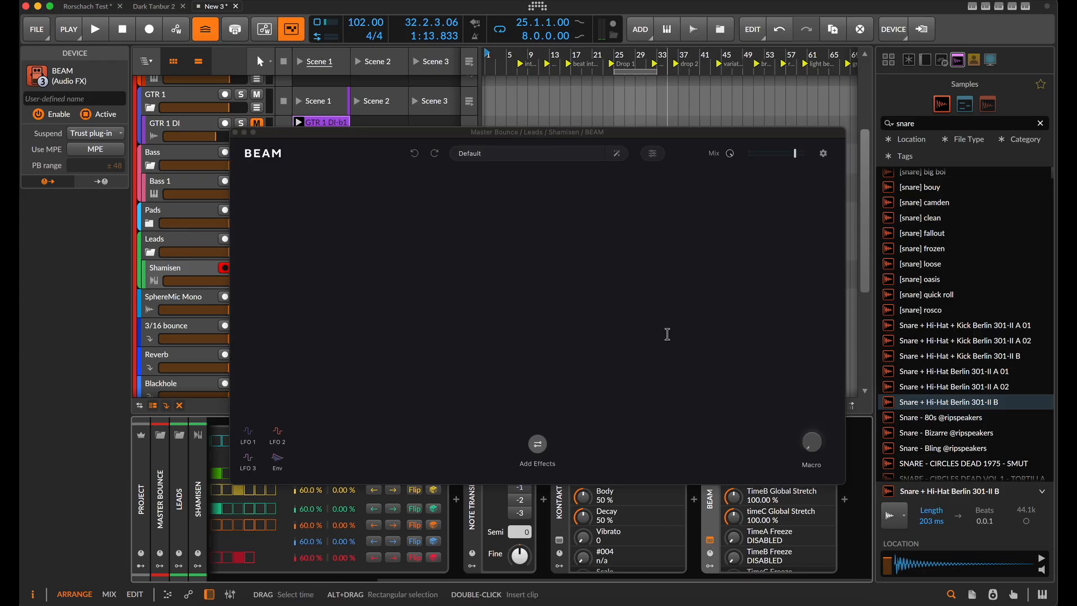
pyautogui.click(235, 133)
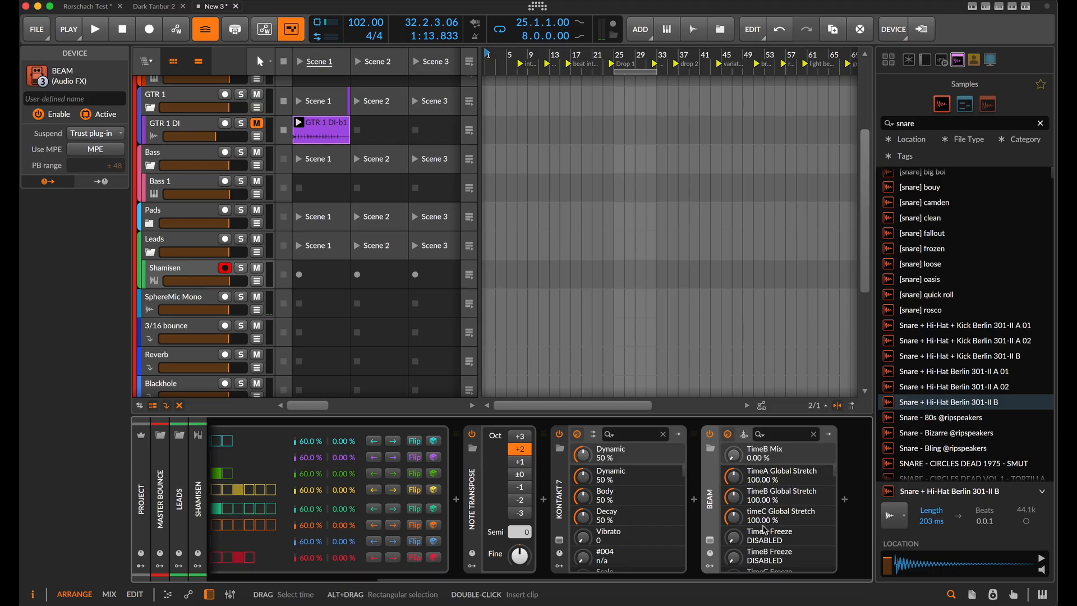
# Add a Steps modulator to the BEAM device
pyautogui.click(730, 451)
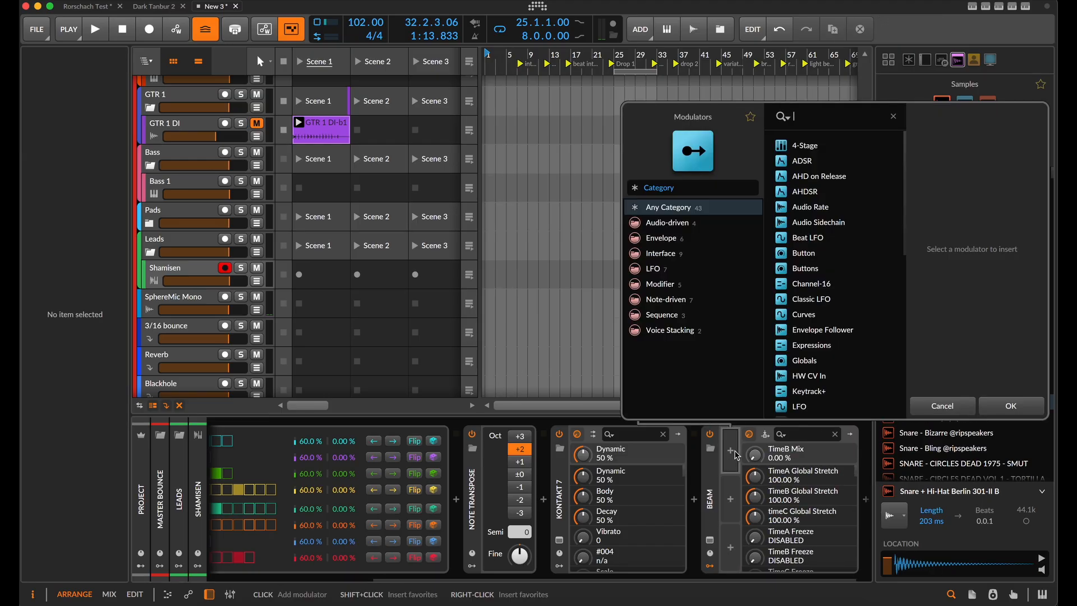
pyautogui.write('ste')
pyautogui.click(800, 145)
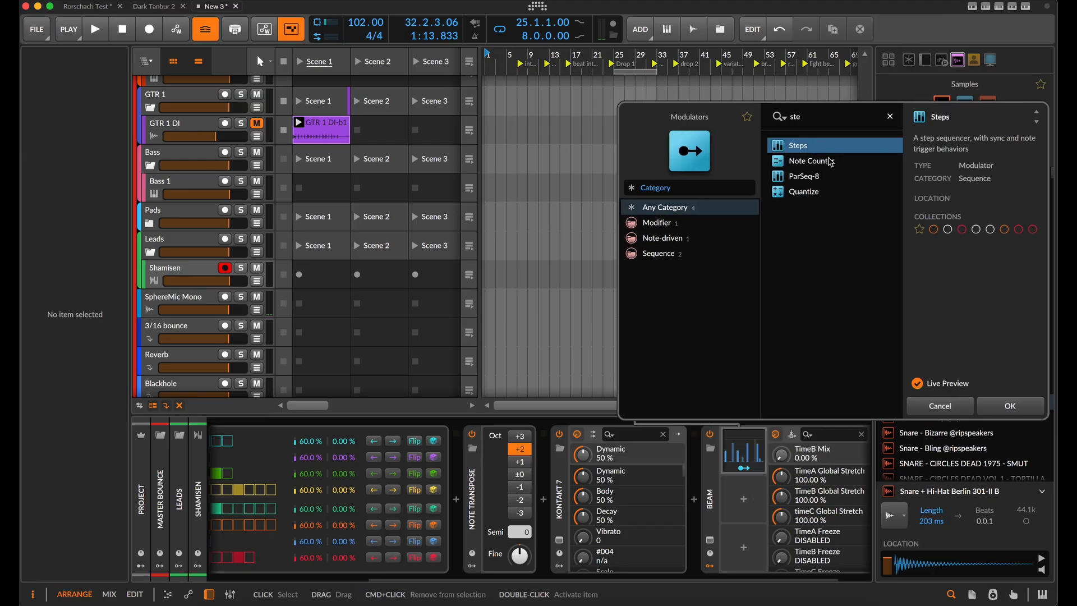
pyautogui.click(1011, 405)
# Set the Steps modulator to two one-bar steps, the first empty and the second full, and modulate TimeB Mix by 1.000
pyautogui.hscroll(5, 751, 503)
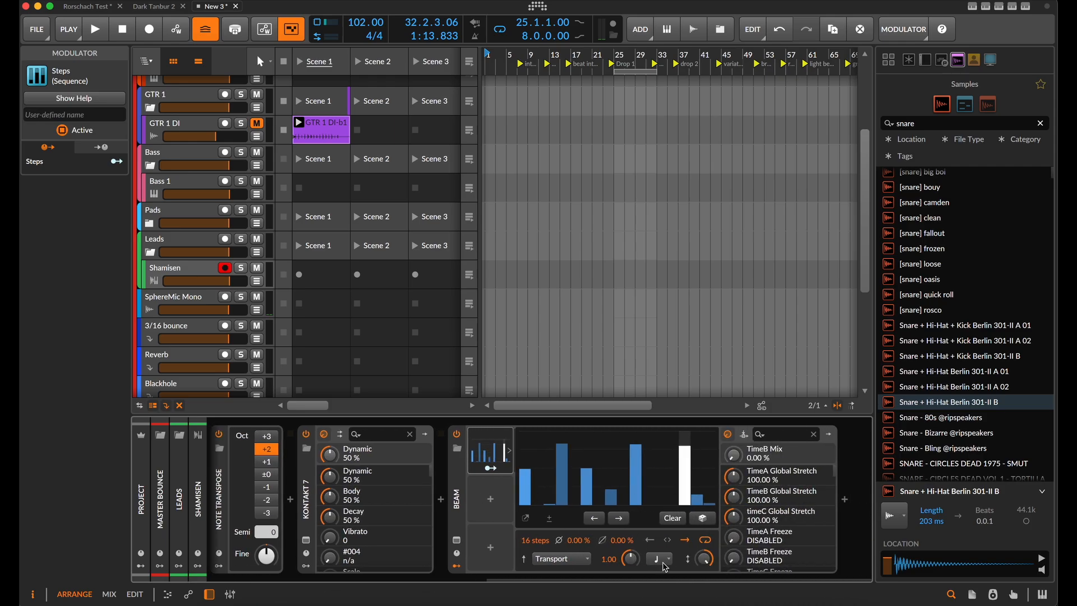
pyautogui.click(663, 561)
pyautogui.click(679, 303)
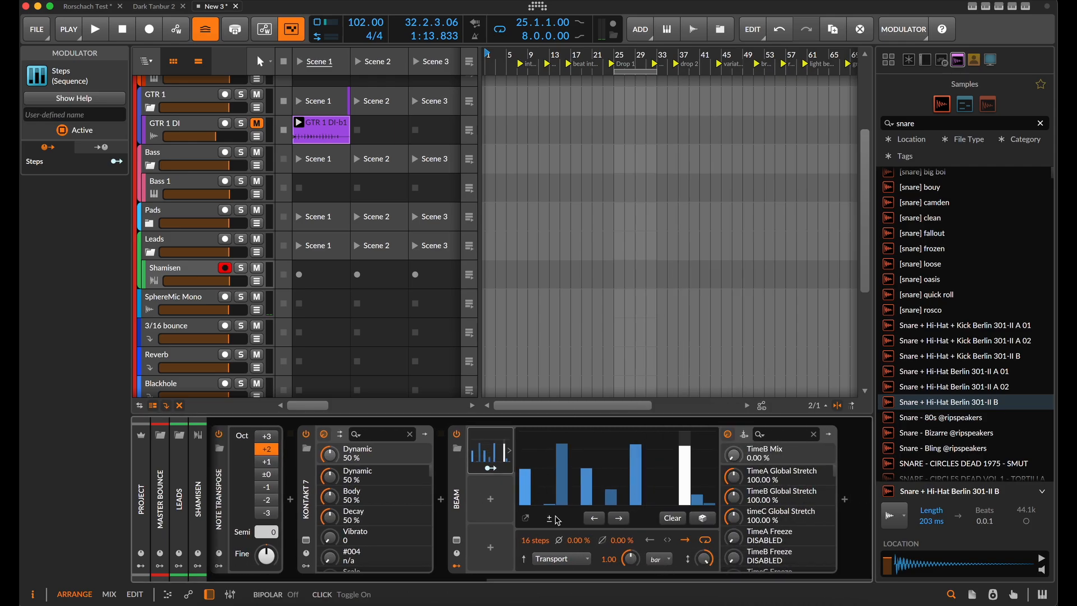
pyautogui.moveTo(540, 546); pyautogui.dragTo(540, 574)
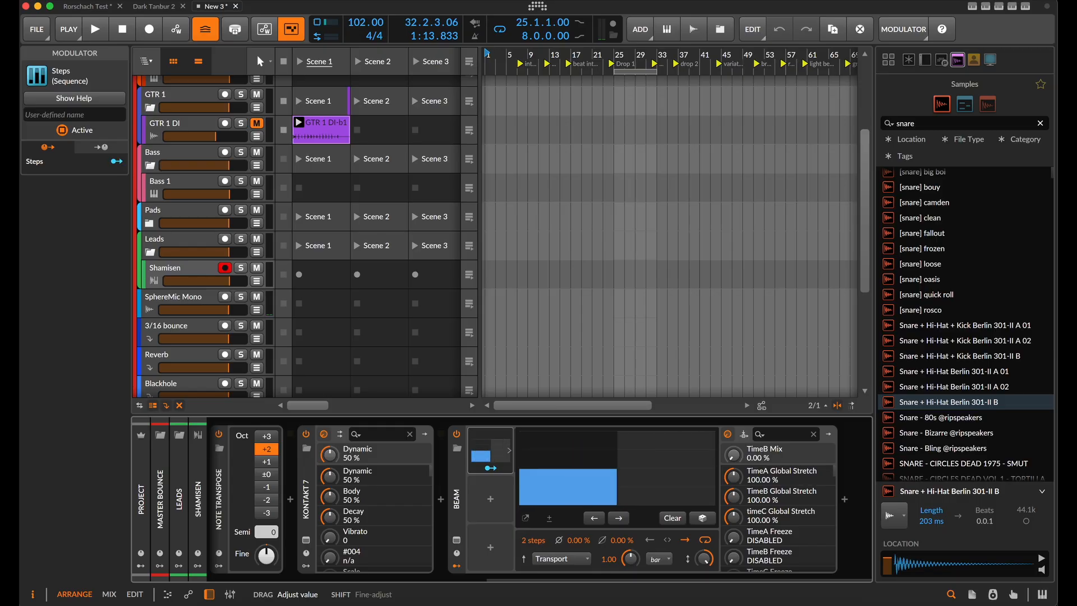
pyautogui.moveTo(571, 478); pyautogui.dragTo(570, 559)
pyautogui.moveTo(663, 500); pyautogui.dragTo(659, 428)
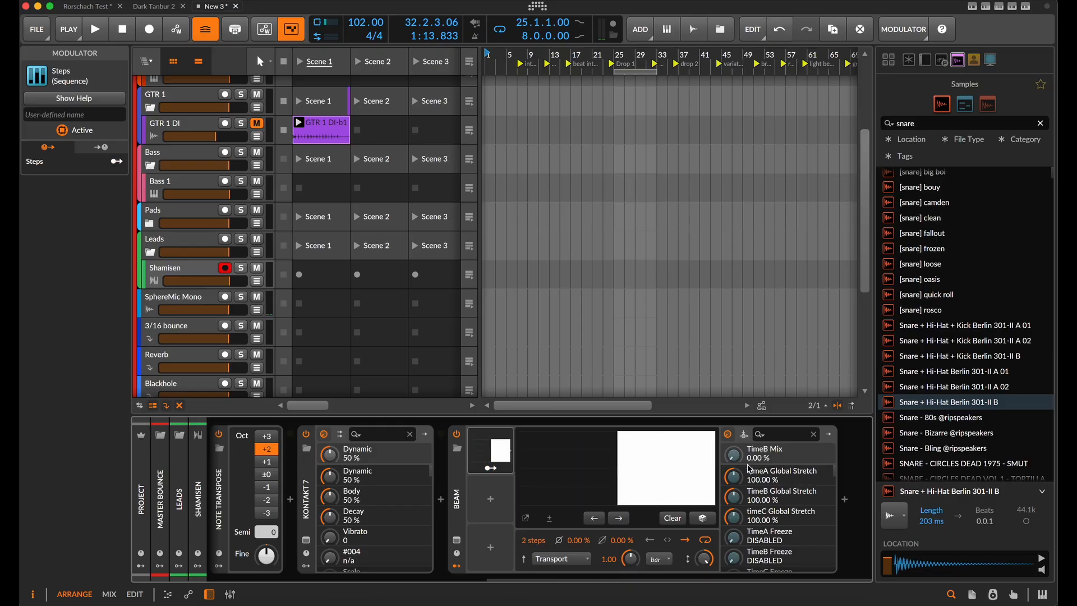
pyautogui.moveTo(733, 455); pyautogui.dragTo(733, 399)
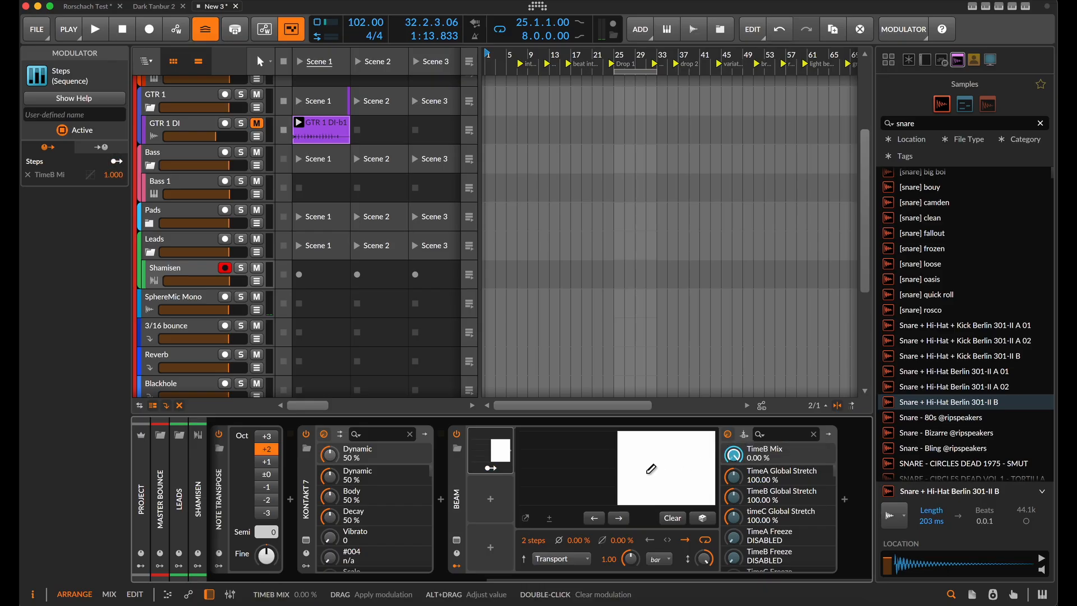
# Lower Time A's mix to about 0.10% and add a second Steps modulator to BEAM
pyautogui.click(457, 540)
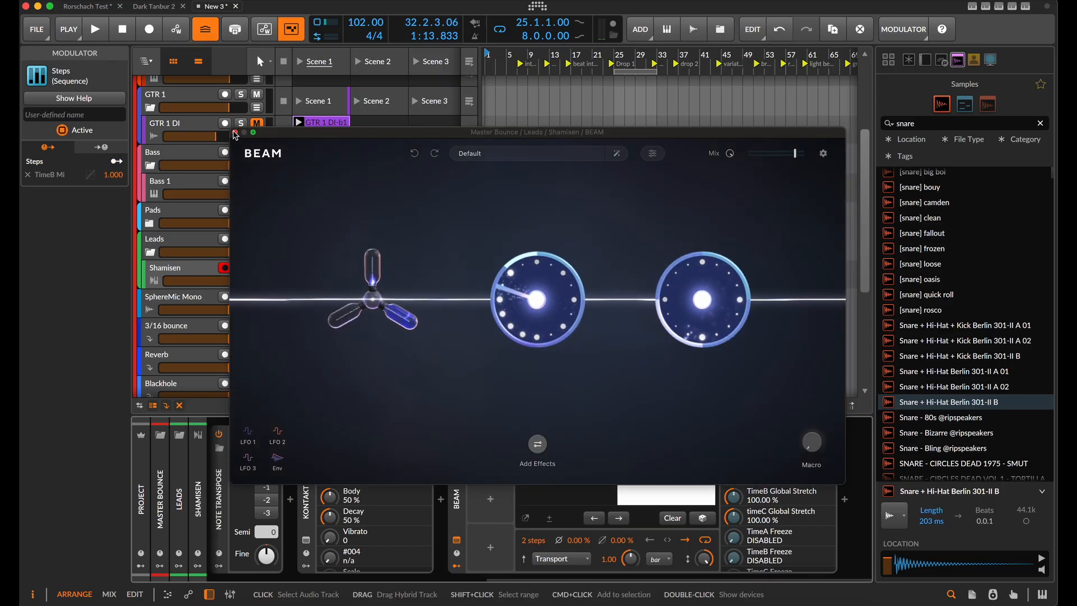
pyautogui.click(537, 296)
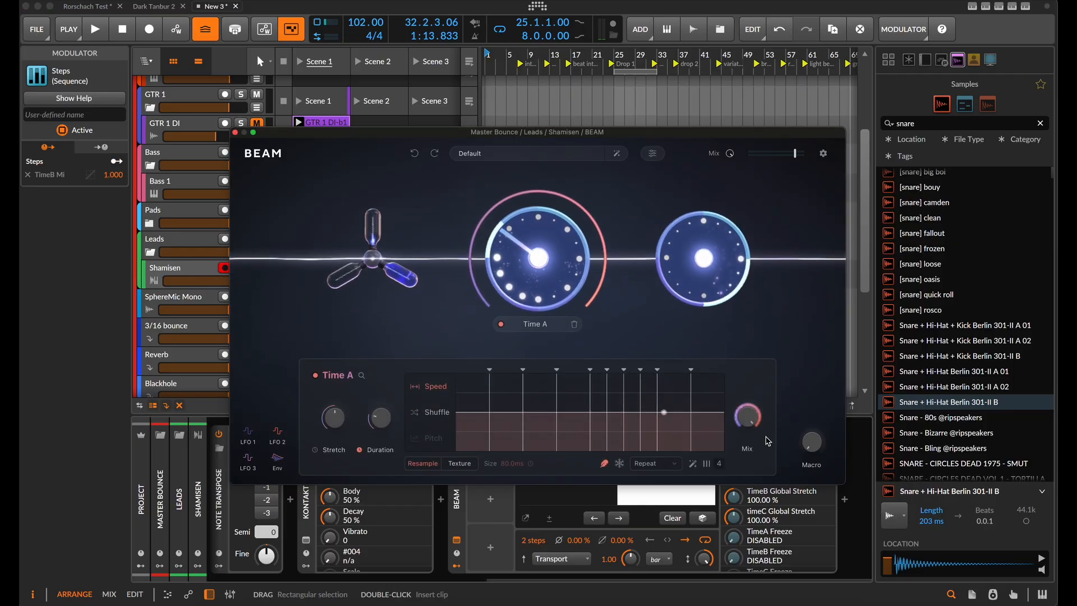
pyautogui.click(235, 133)
pyautogui.click(491, 499)
pyautogui.write('ste')
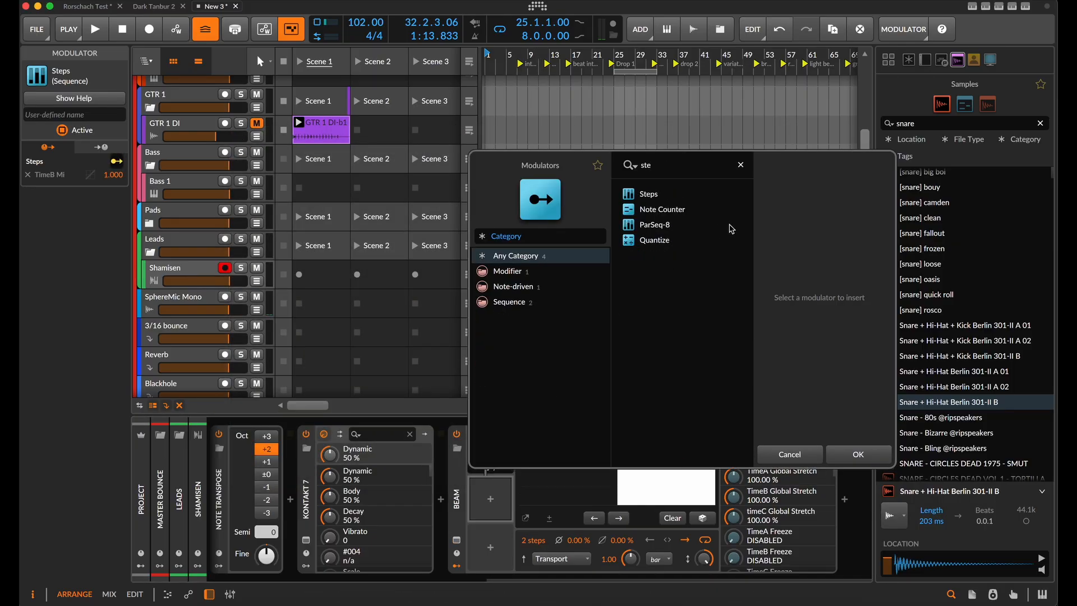
pyautogui.click(860, 455)
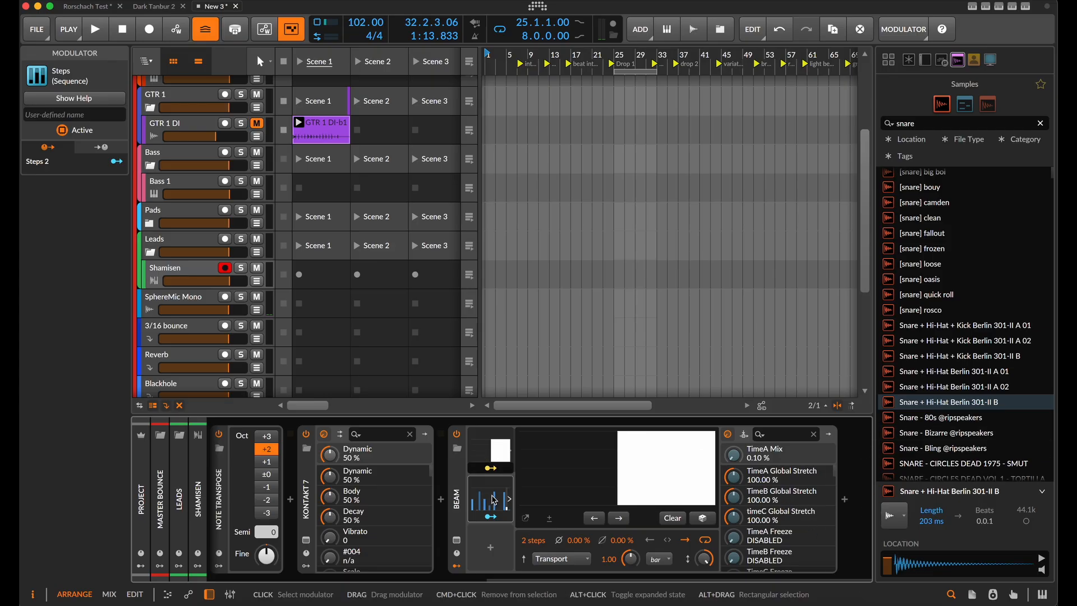
# Set the second Steps modulator to 15 steps and randomize its pattern
pyautogui.click(495, 493)
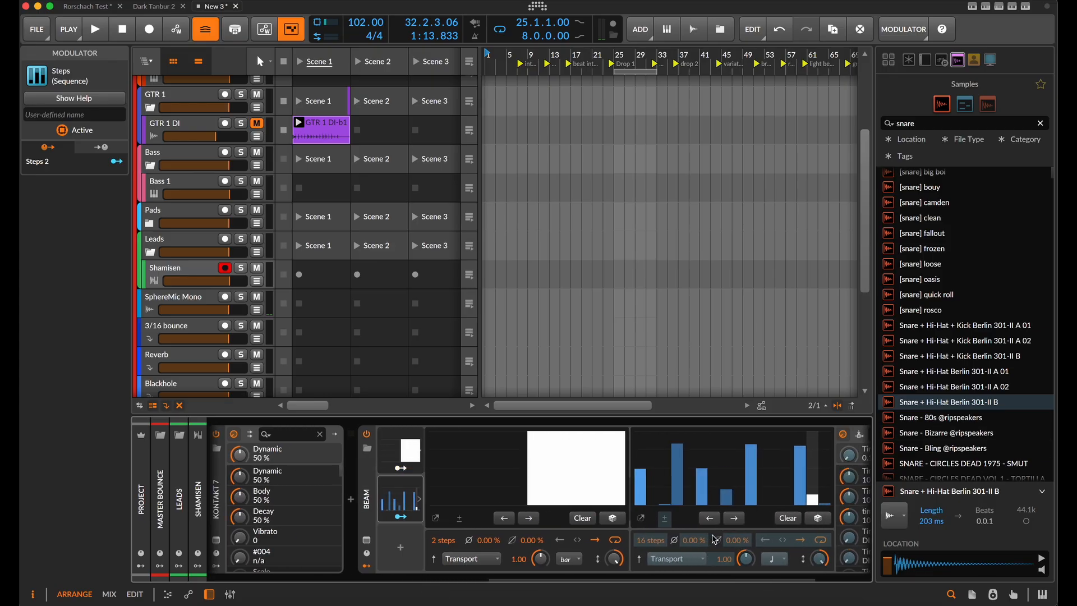
pyautogui.moveTo(645, 544); pyautogui.dragTo(645, 552)
pyautogui.hscroll(2, 646, 546)
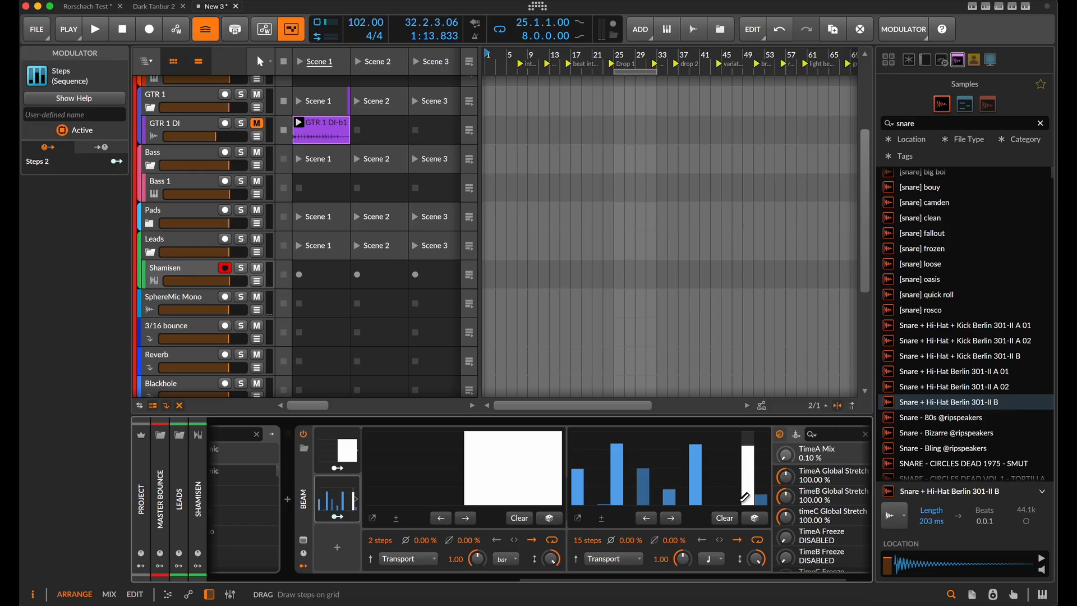
pyautogui.click(764, 522)
pyautogui.click(758, 522)
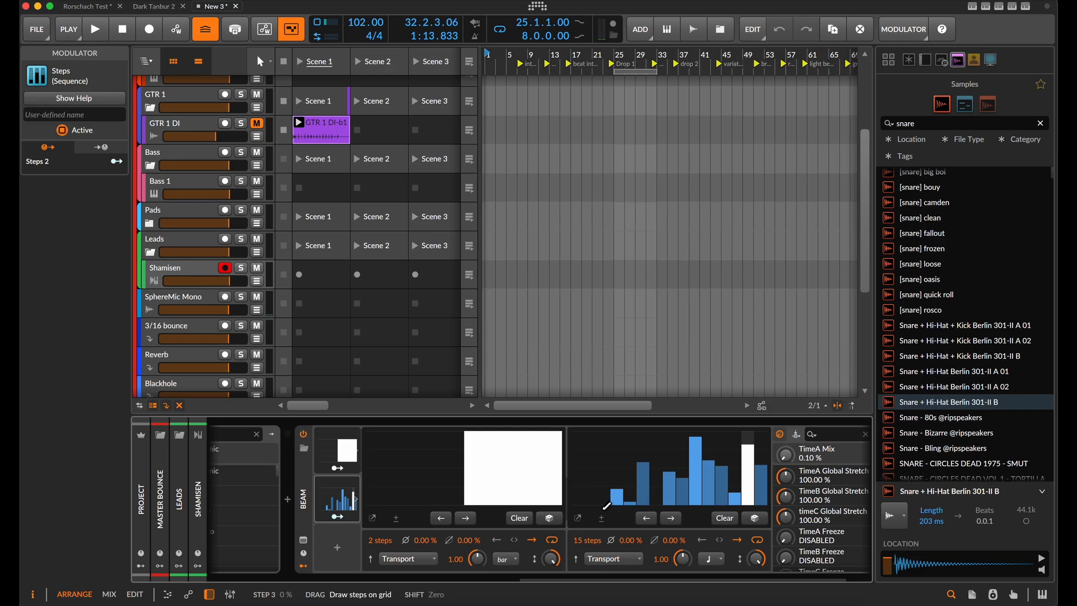
# Clear steps 8, 9 and 11 in the 15-step pattern
pyautogui.moveTo(666, 505); pyautogui.dragTo(688, 507)
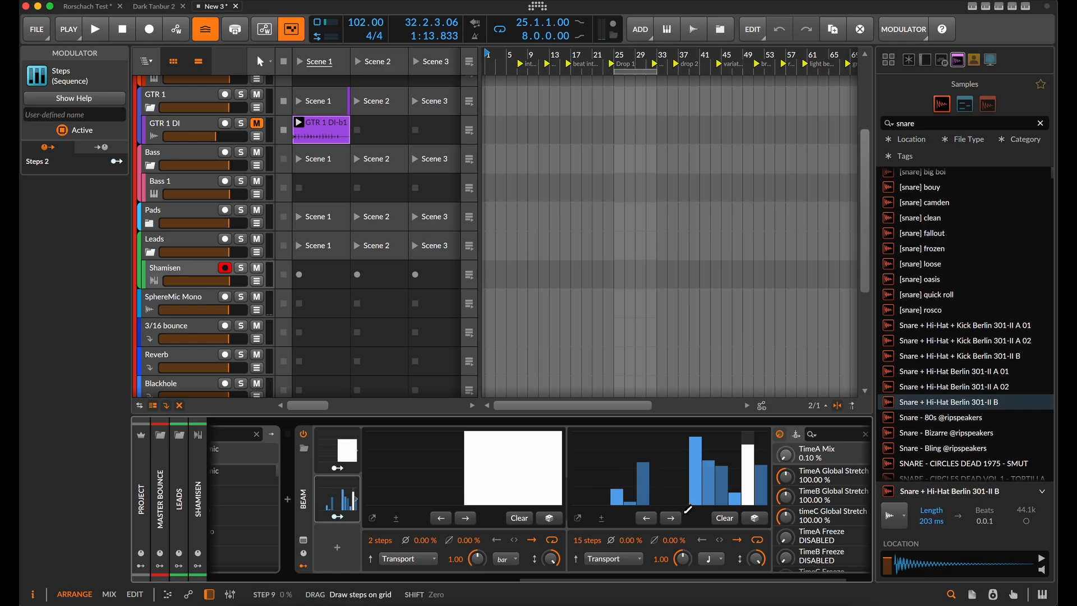
pyautogui.hscroll(3, 751, 497)
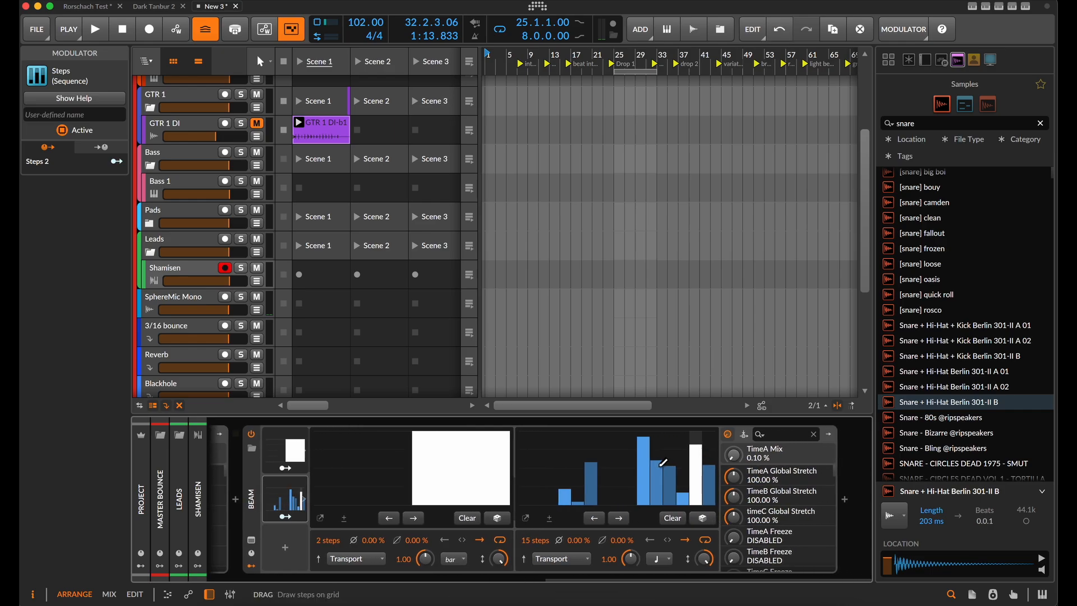
pyautogui.moveTo(663, 462); pyautogui.dragTo(661, 511)
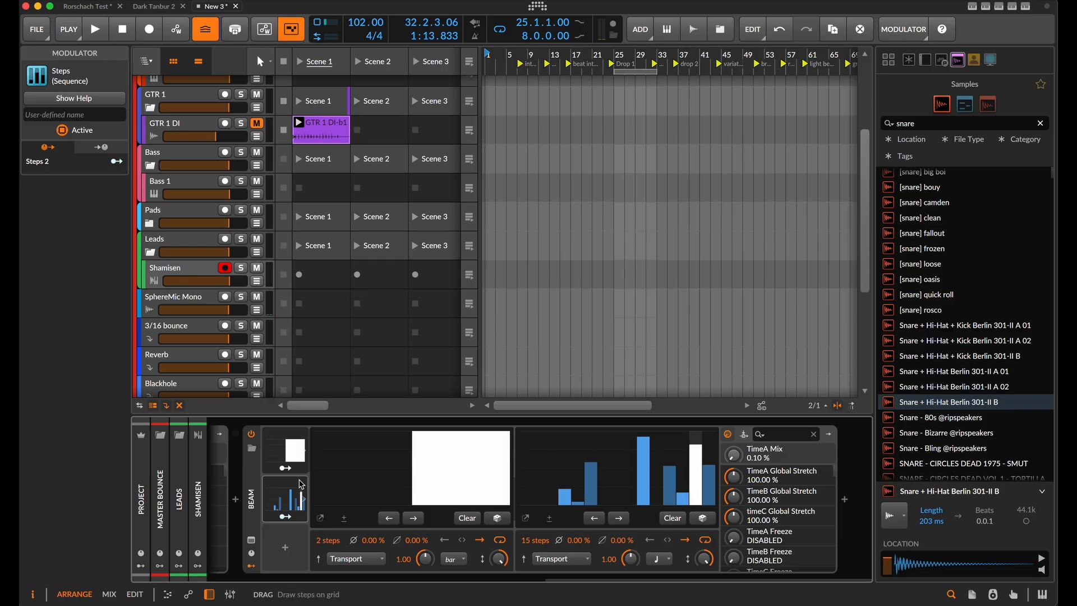
# Map the second Steps modulator to TimeA Mix at 1.000, set its timebase to 16th note, and audition it
pyautogui.moveTo(294, 516); pyautogui.dragTo(733, 454)
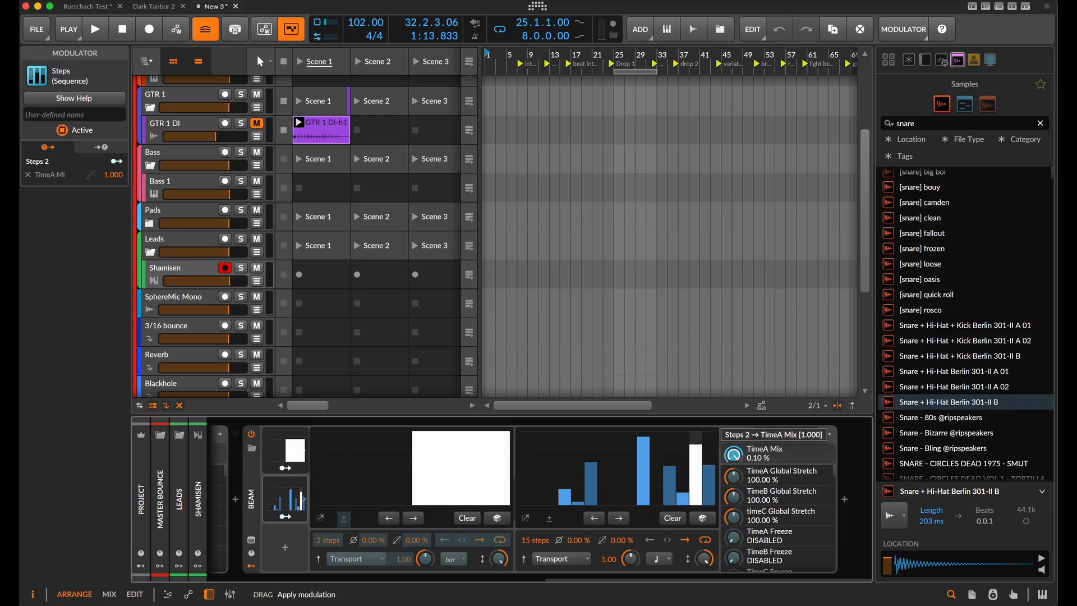
pyautogui.press('space')
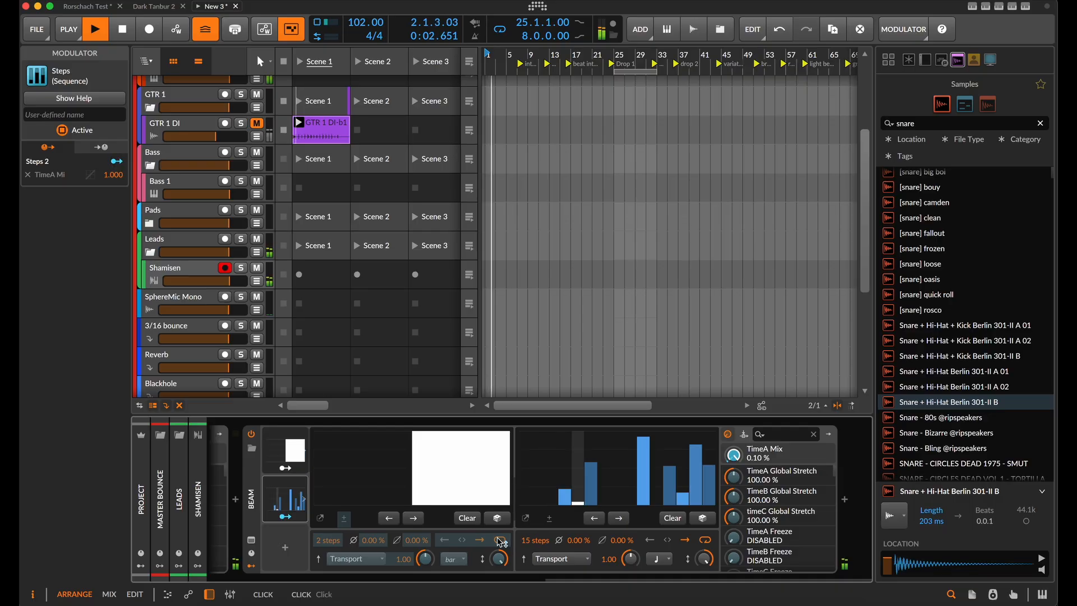
pyautogui.click(660, 559)
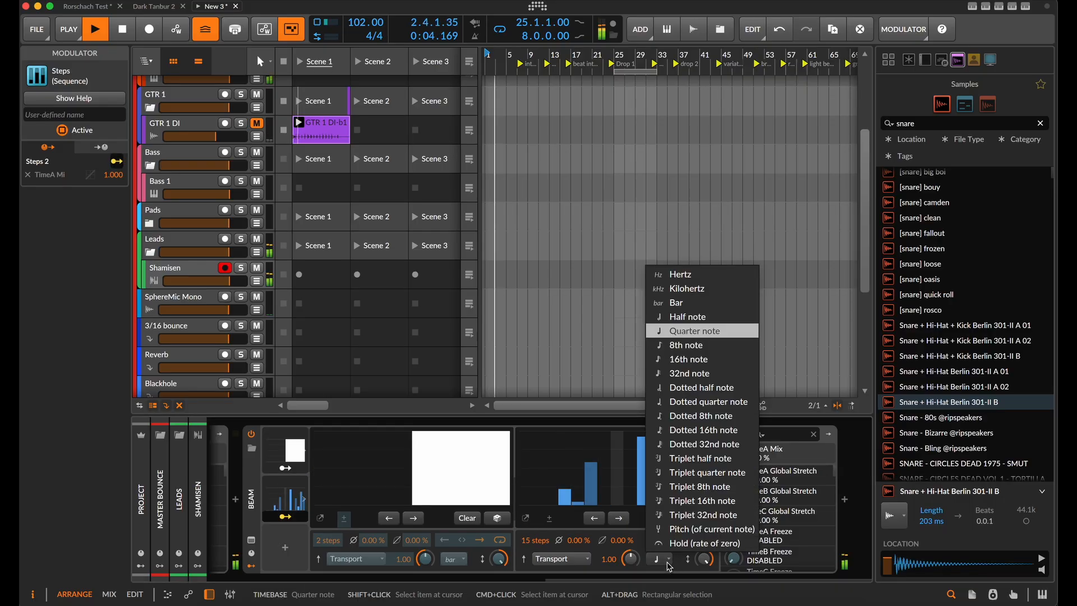
pyautogui.click(689, 359)
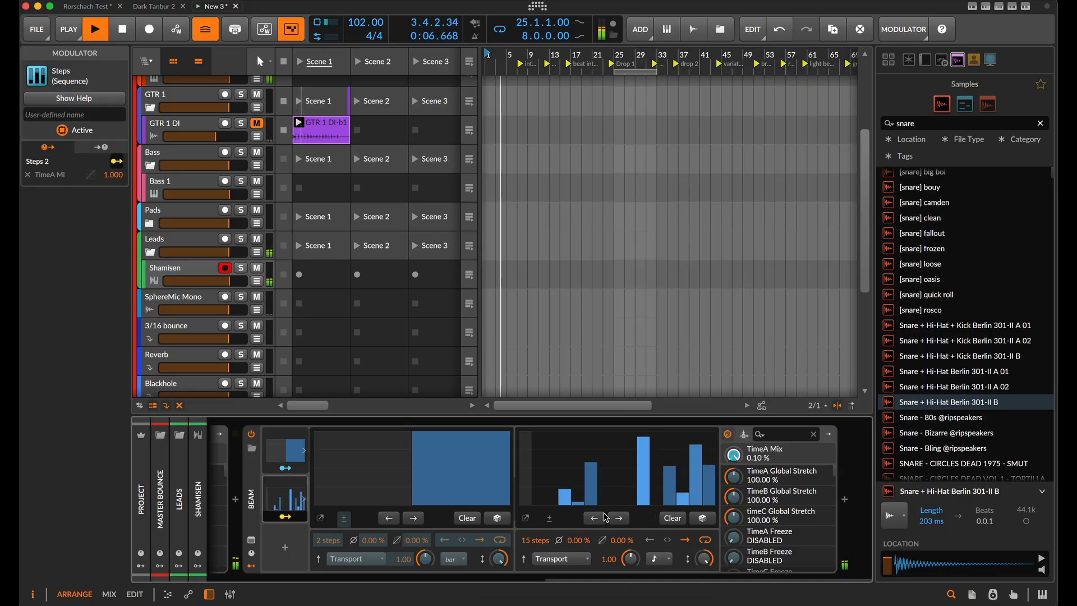
pyautogui.hscroll(-1, 662, 474)
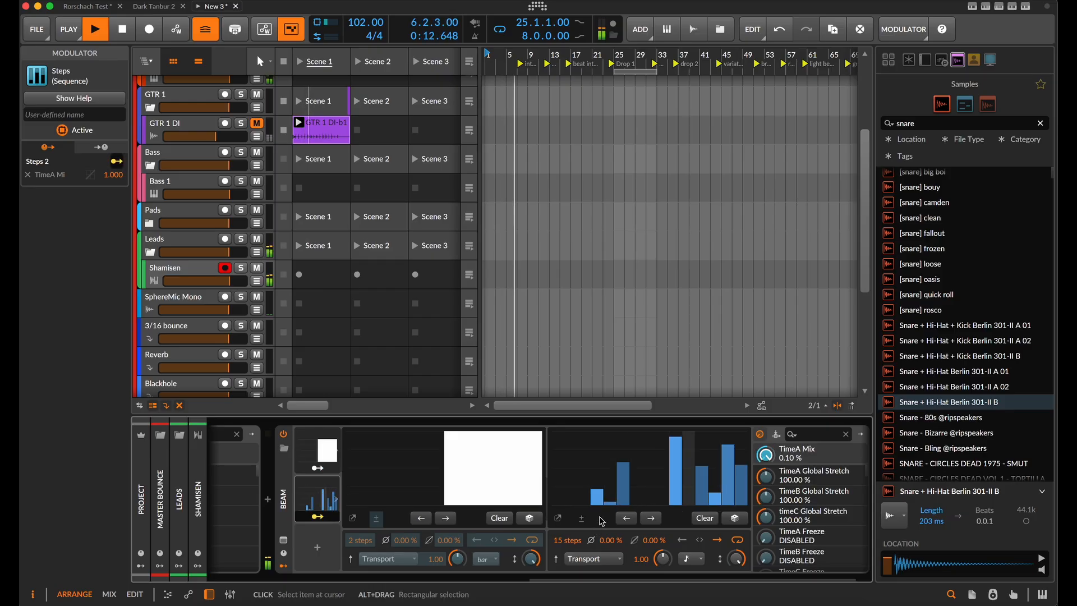
pyautogui.press('space')
# Extend the Time B modulator to four steps, clear all but the fourth, and play the result
pyautogui.hscroll(-2, 504, 524)
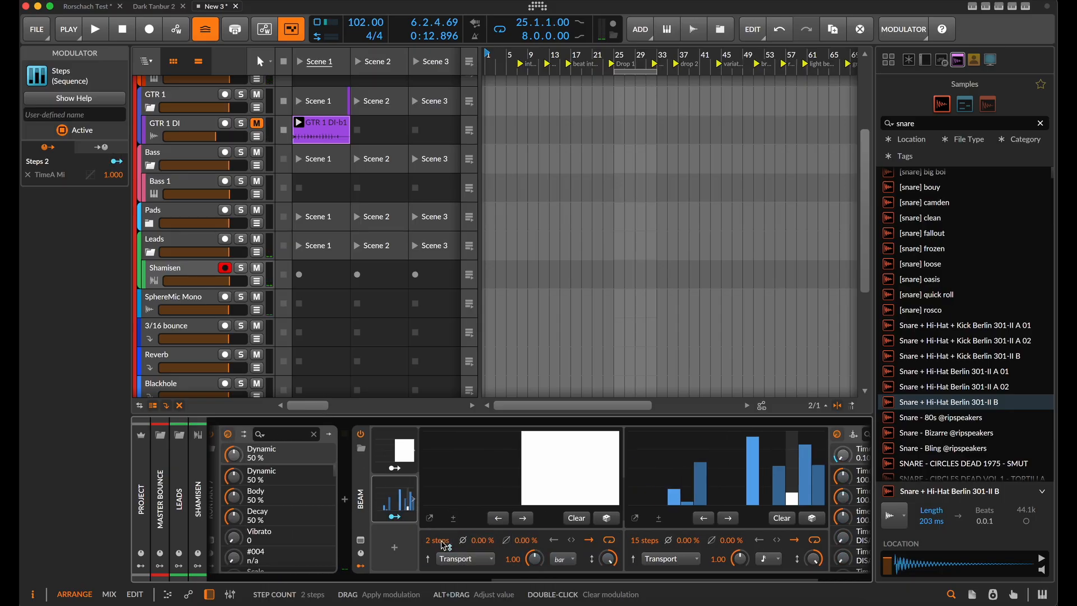
pyautogui.moveTo(436, 543); pyautogui.dragTo(436, 532)
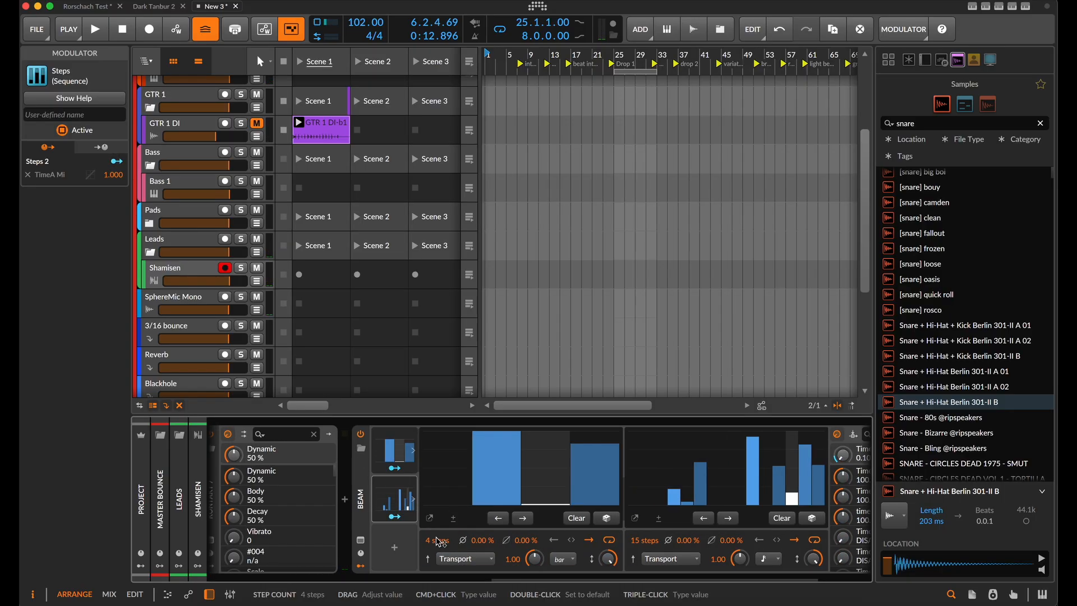
pyautogui.moveTo(493, 440); pyautogui.dragTo(509, 521)
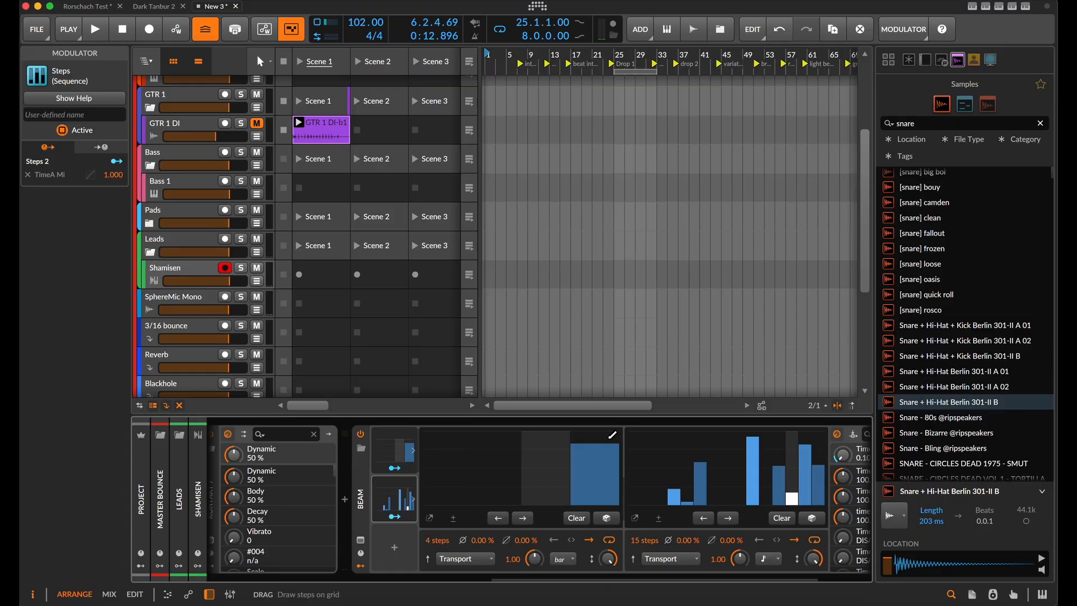
pyautogui.press('space')
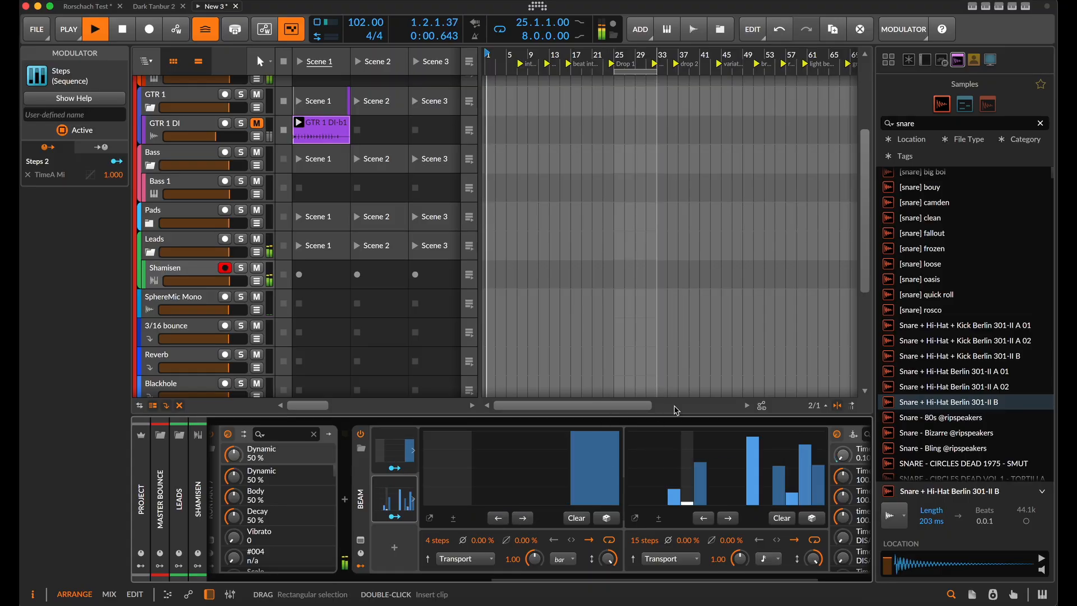
# Redraw the 15-step pattern with steps 6, 7, 10, 11 and 15 at full height and all other steps cleared
pyautogui.hscroll(4, 702, 431)
pyautogui.moveTo(592, 448)
pyautogui.mouseDown()
pyautogui.moveTo(596, 407)
pyautogui.moveTo(601, 414)
pyautogui.mouseUp()
pyautogui.moveTo(566, 496); pyautogui.dragTo(573, 504)
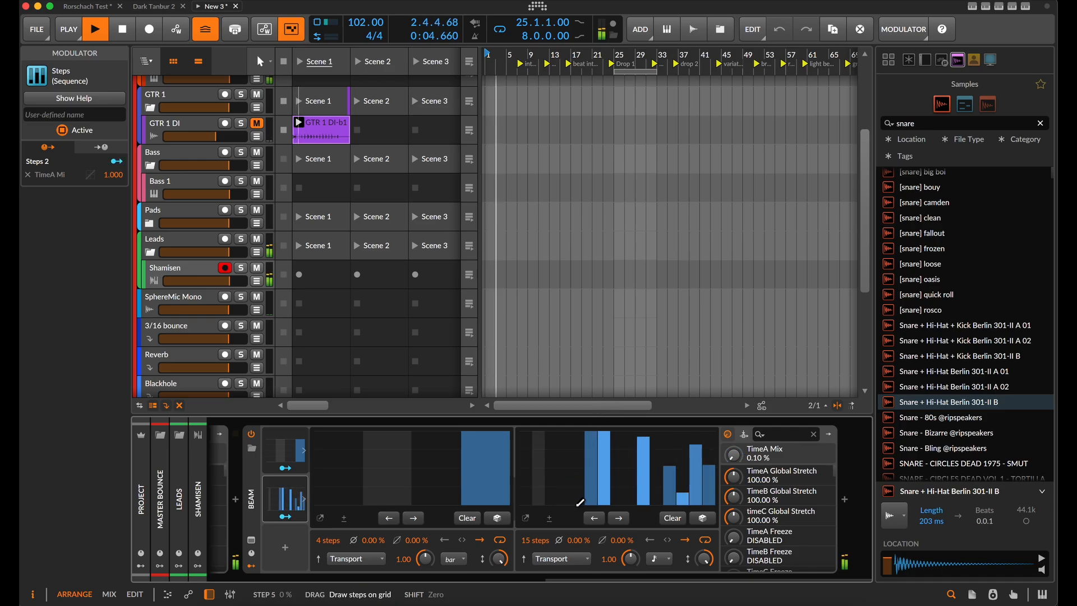
pyautogui.click(654, 427)
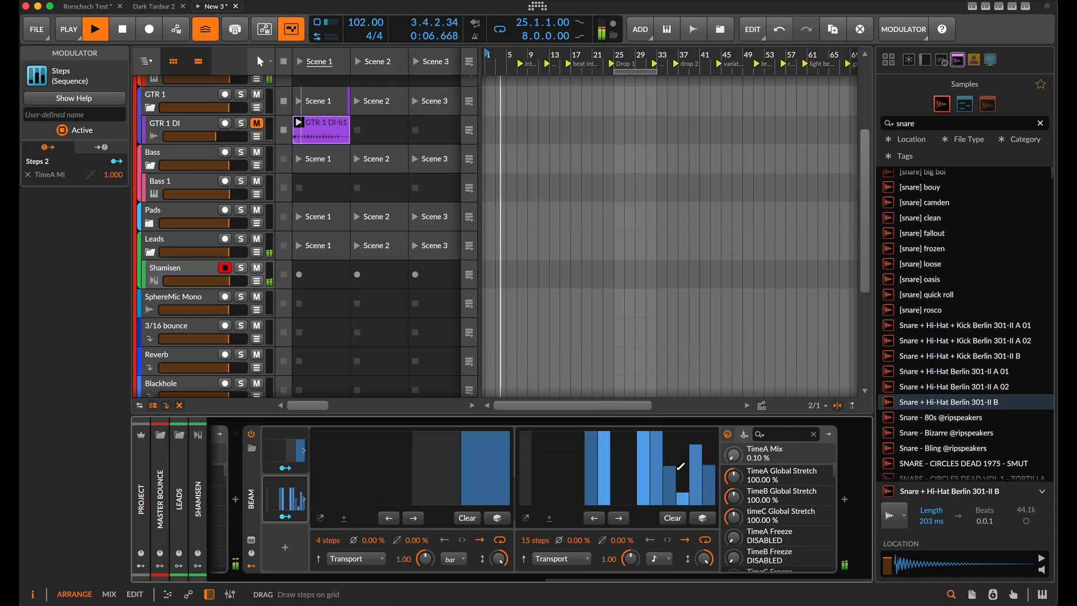
pyautogui.moveTo(670, 487); pyautogui.dragTo(682, 506)
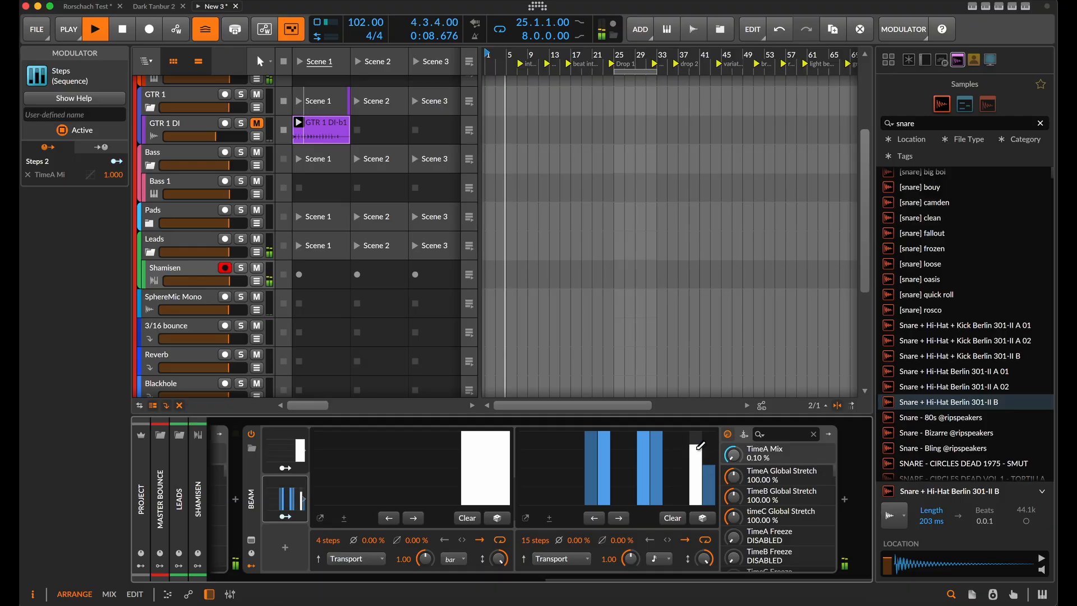
pyautogui.moveTo(697, 455); pyautogui.dragTo(696, 505)
pyautogui.moveTo(710, 462); pyautogui.dragTo(711, 430)
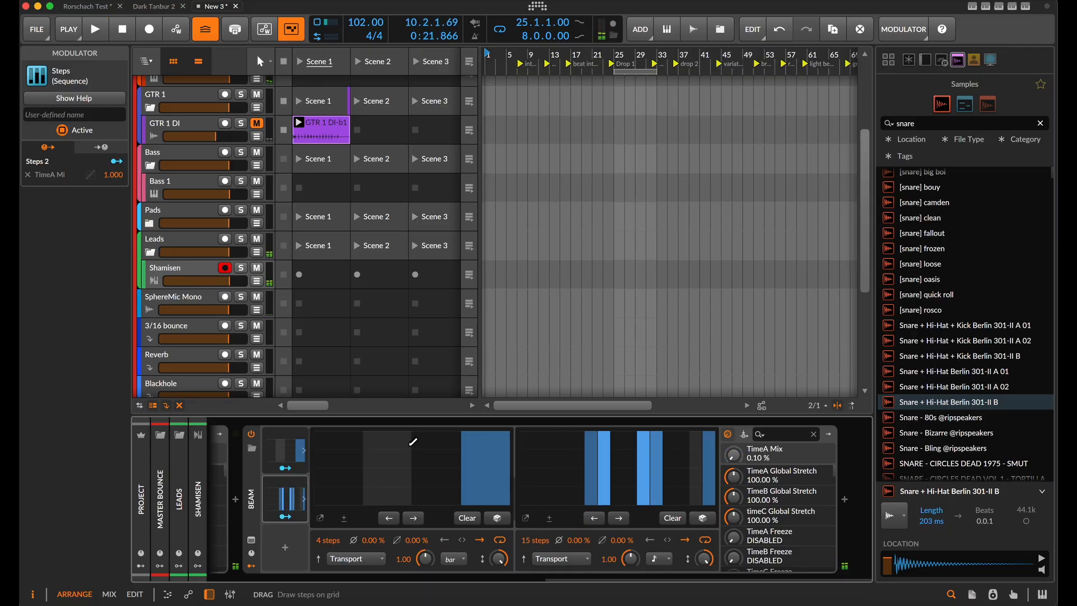
# Create an empty clip for Bass 1 in Scene 1, open it in the detail editor, and enlarge the editor area
pyautogui.hscroll(-5, 368, 485)
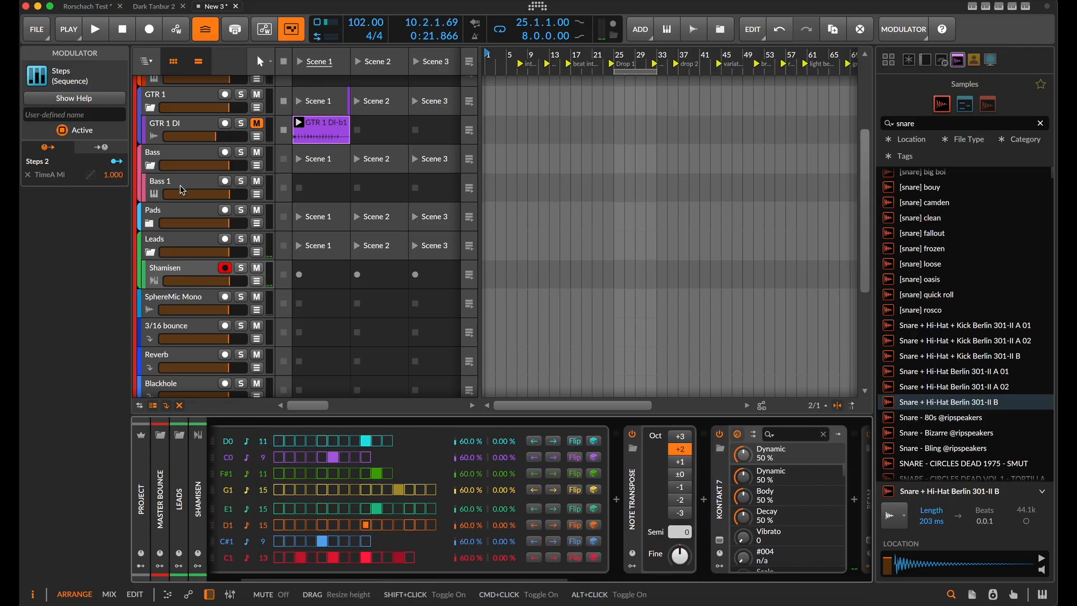
pyautogui.scroll(4, 180, 189)
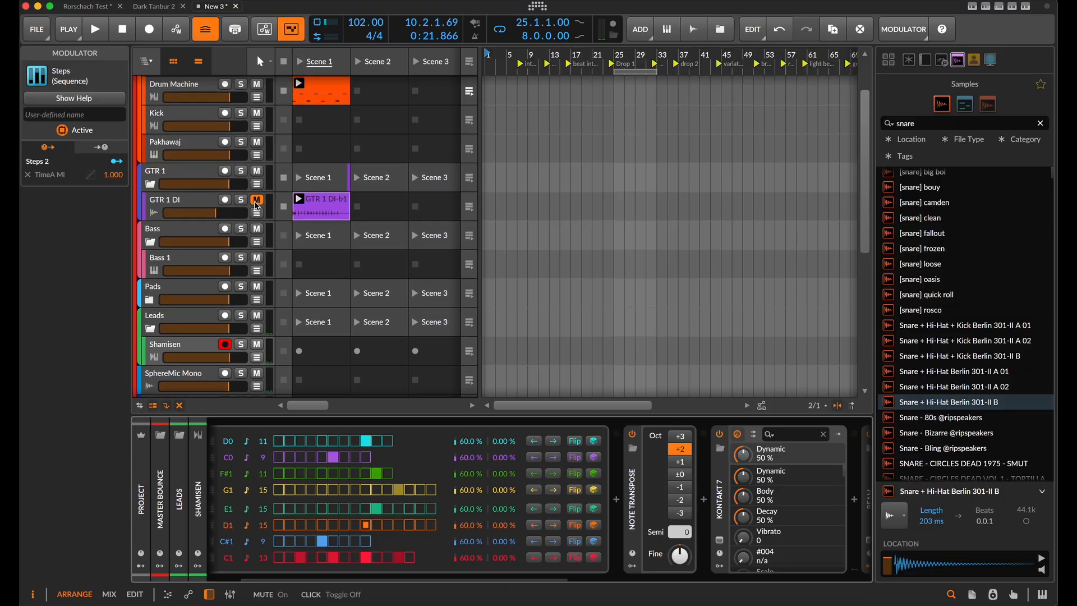
pyautogui.scroll(3, 350, 153)
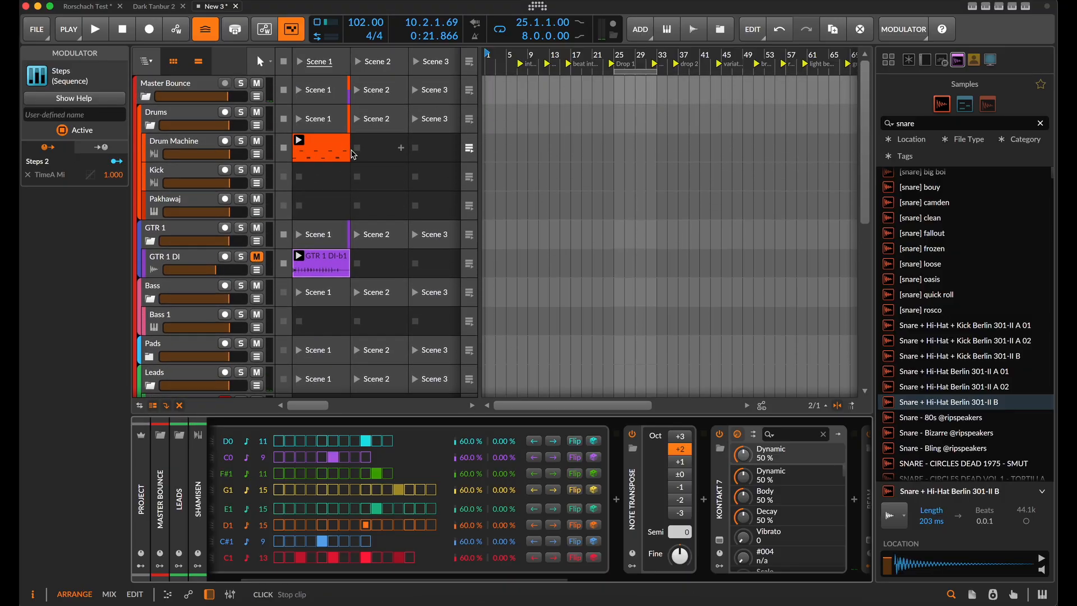
pyautogui.scroll(-5, 352, 154)
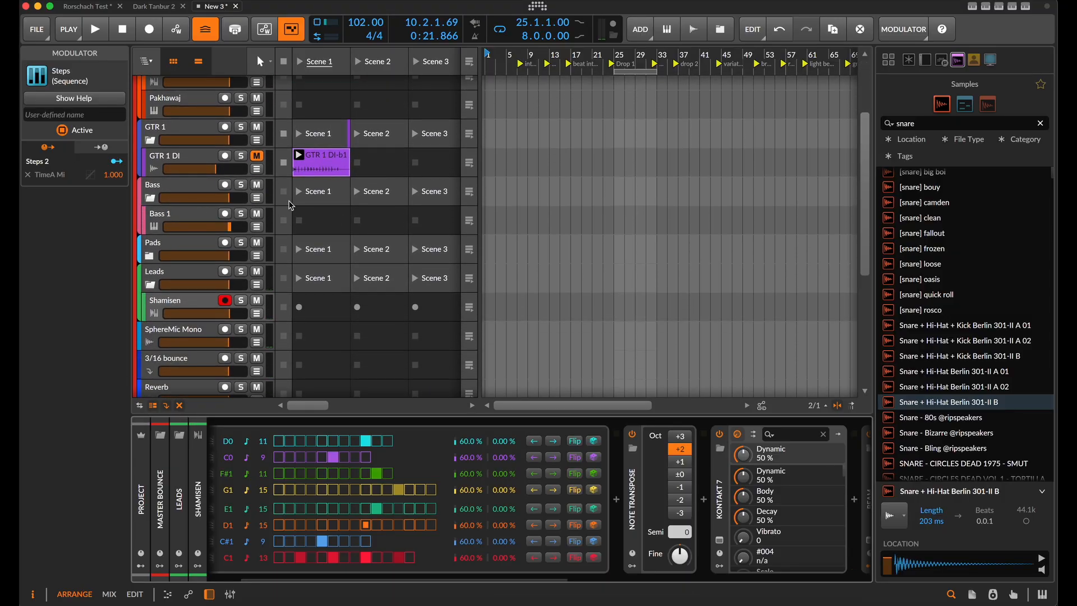
pyautogui.click(322, 225)
pyautogui.doubleClick(321, 225)
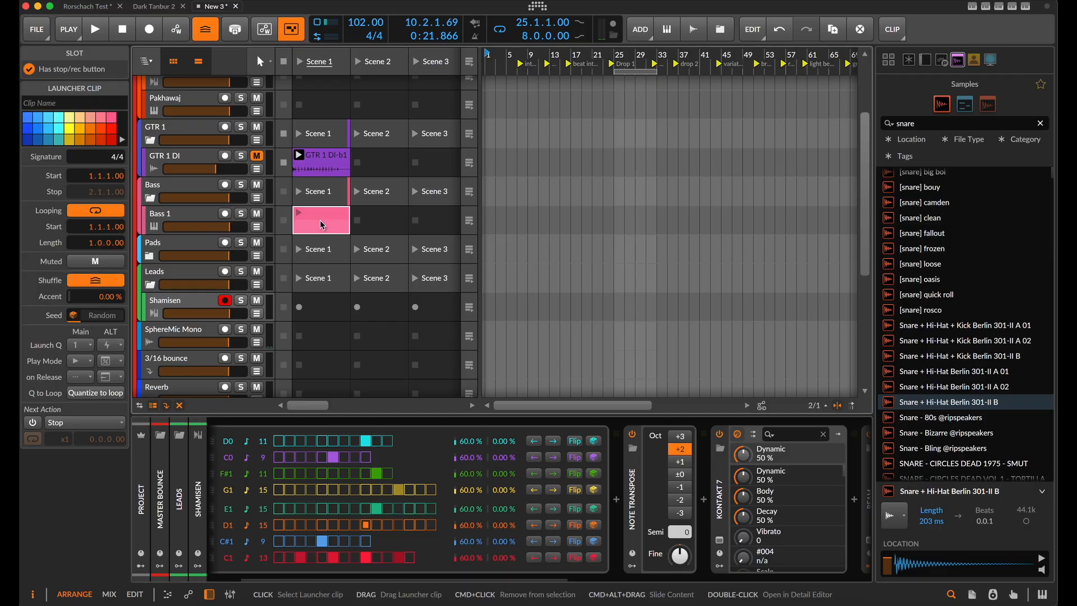
pyautogui.doubleClick(322, 225)
pyautogui.moveTo(431, 402); pyautogui.dragTo(431, 319)
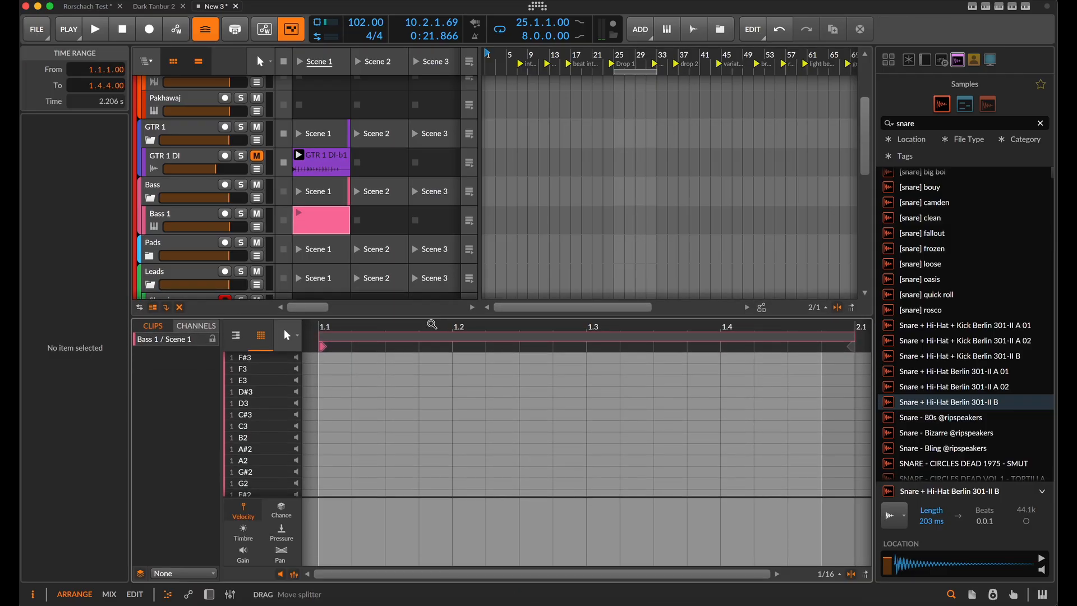
# Add a note 0.0.2.00 long at 1.1.3.00 in the Bass 1 clip and transpose it down an octave to D#2
pyautogui.doubleClick(398, 391)
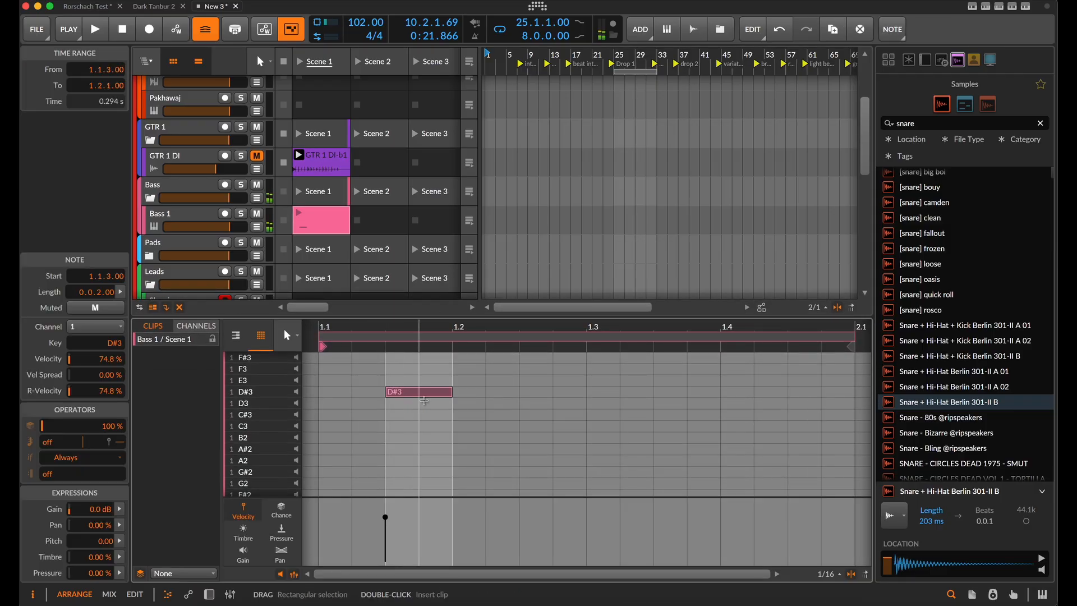
pyautogui.hotkey('shift', 'Down')
pyautogui.scroll(-8, 421, 404)
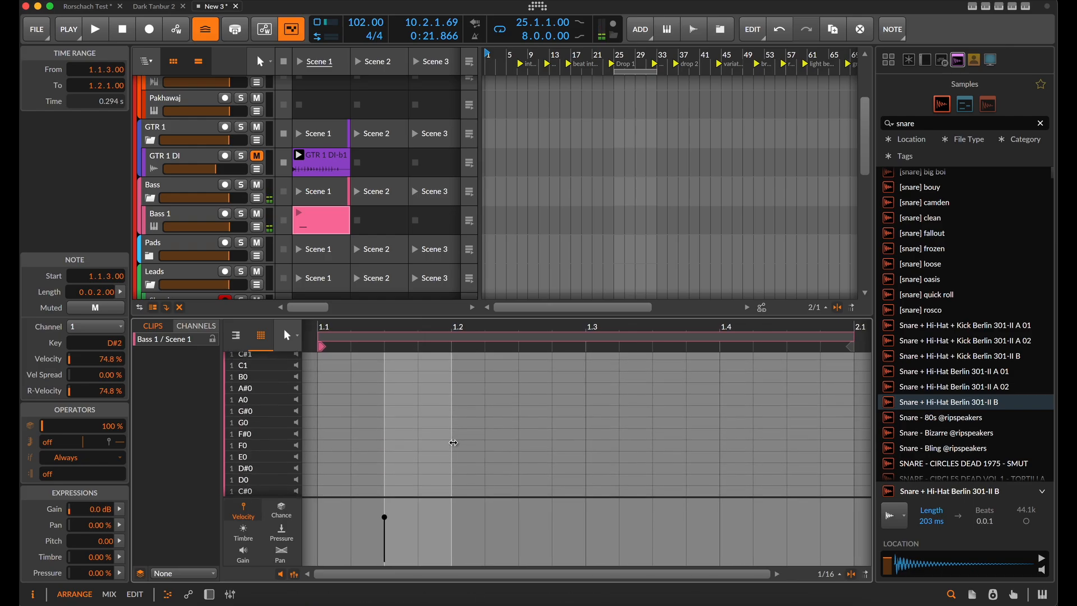
pyautogui.scroll(4, 437, 426)
pyautogui.scroll(1, 452, 442)
pyautogui.hscroll(-1, 452, 442)
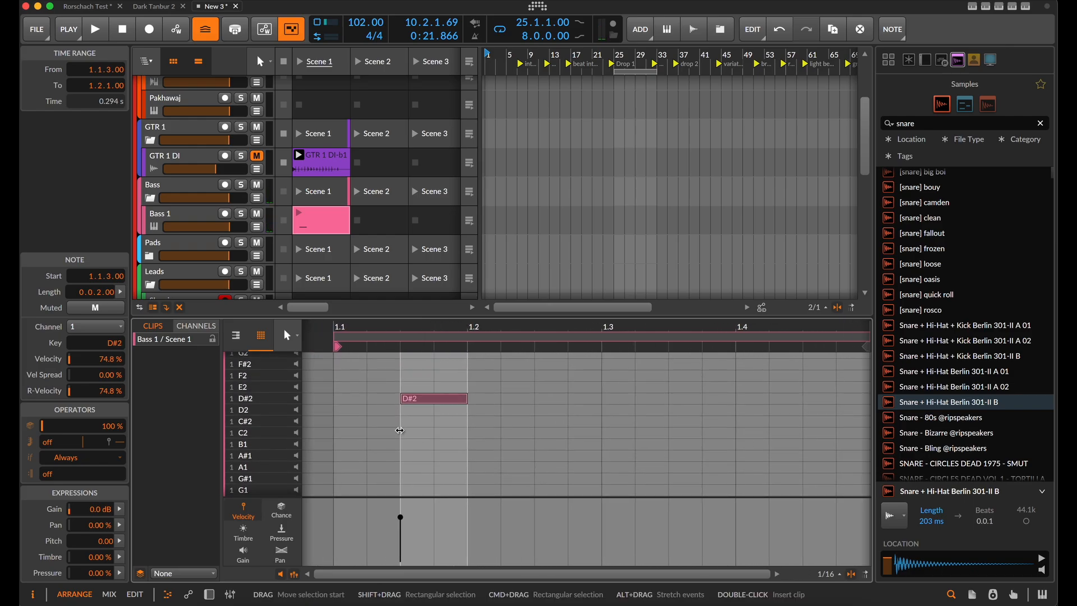
# Extend the selection to the start of the beat, duplicate the D#2 note three times across the bar, and start playback
pyautogui.moveTo(400, 430); pyautogui.dragTo(342, 429)
pyautogui.hotkey('ctrl', 'd')
pyautogui.hotkey('ctrl', 'd')
pyautogui.hotkey('ctrl', 'd')
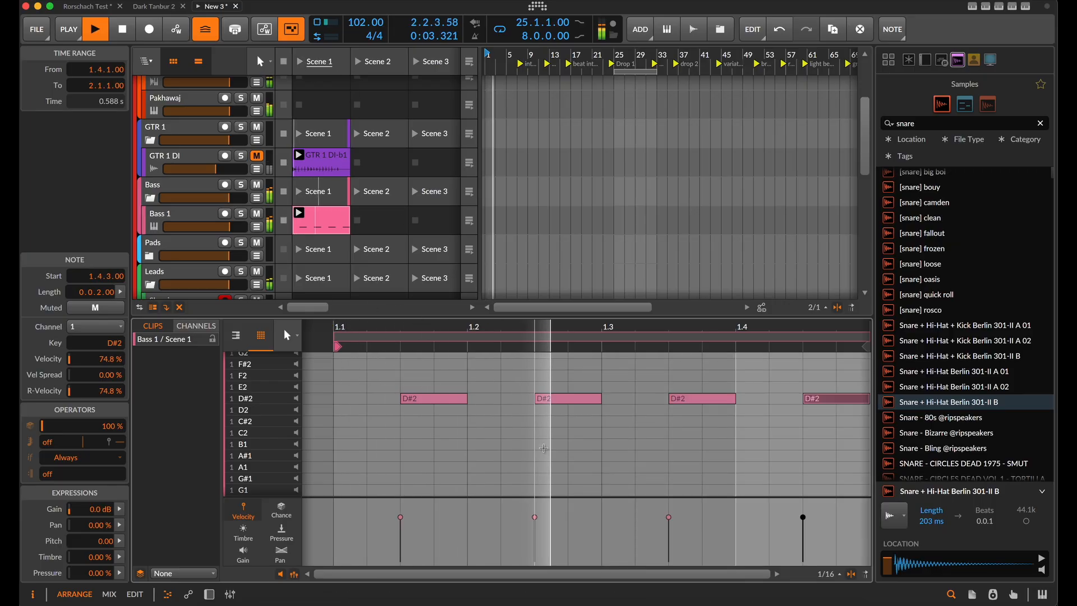
# Raise the bar's last note to F#2 and add another F#2 at 1.3.2.00, shortened to 0.0.1.00
pyautogui.scroll(-2, 545, 448)
pyautogui.hscroll(1, 553, 445)
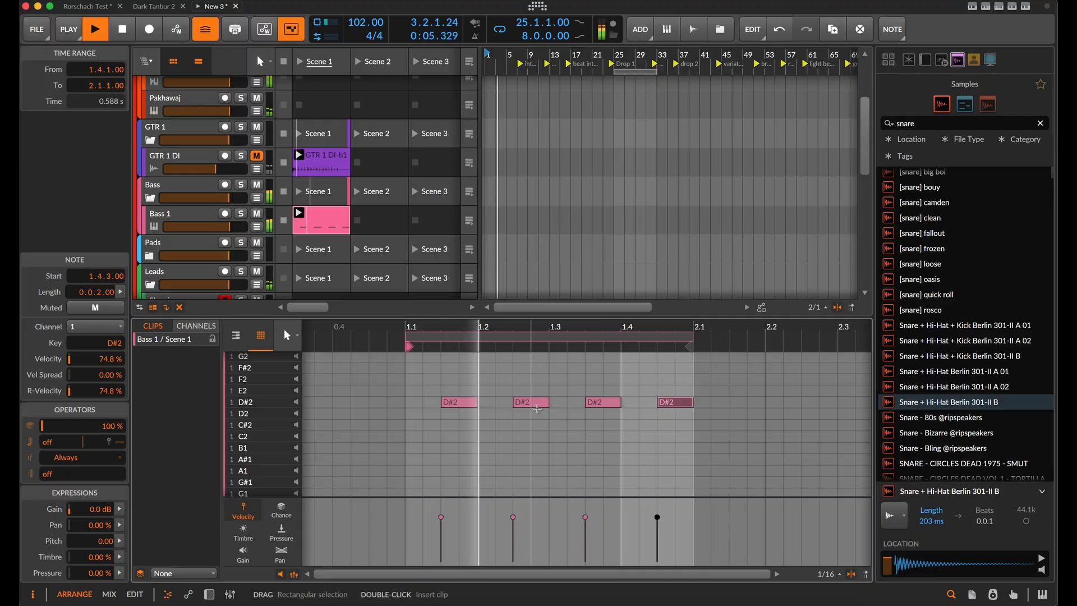
pyautogui.scroll(2, 569, 409)
pyautogui.hscroll(1, 569, 409)
pyautogui.scroll(1, 571, 412)
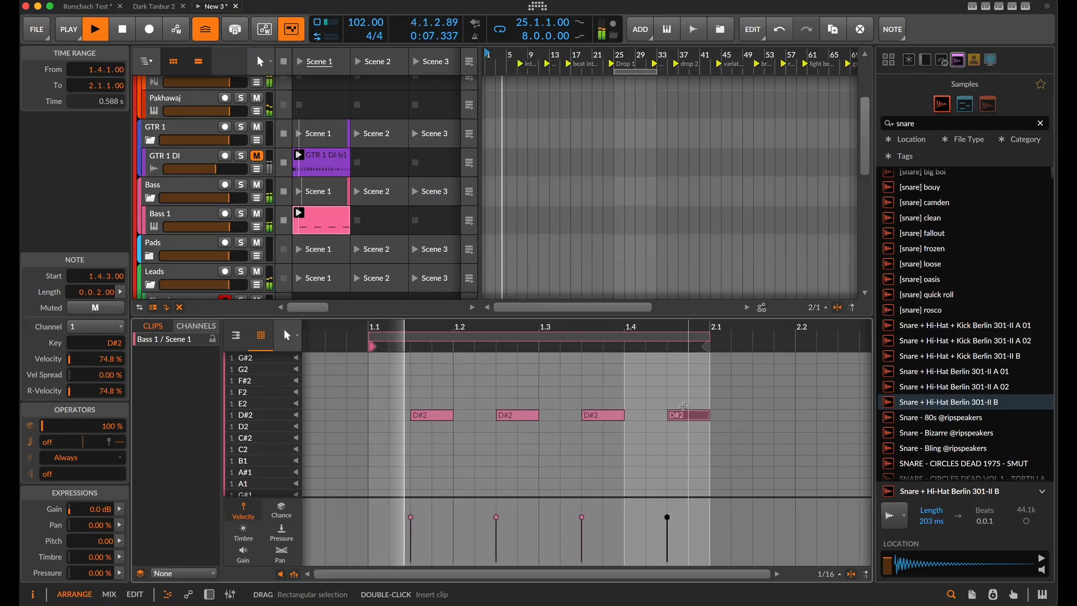
pyautogui.moveTo(683, 418); pyautogui.dragTo(686, 383)
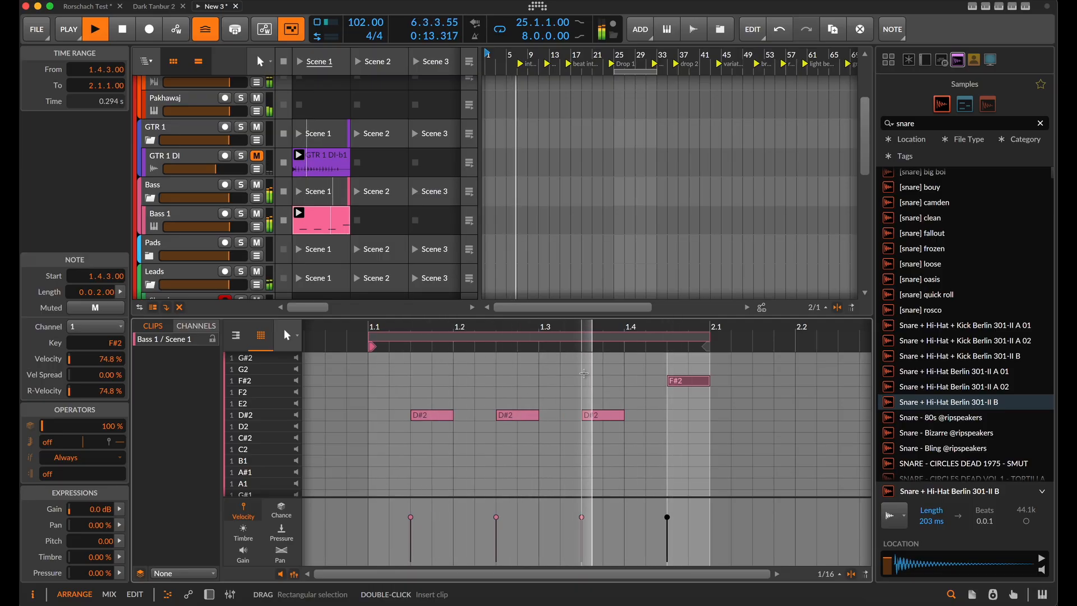
pyautogui.doubleClick(566, 381)
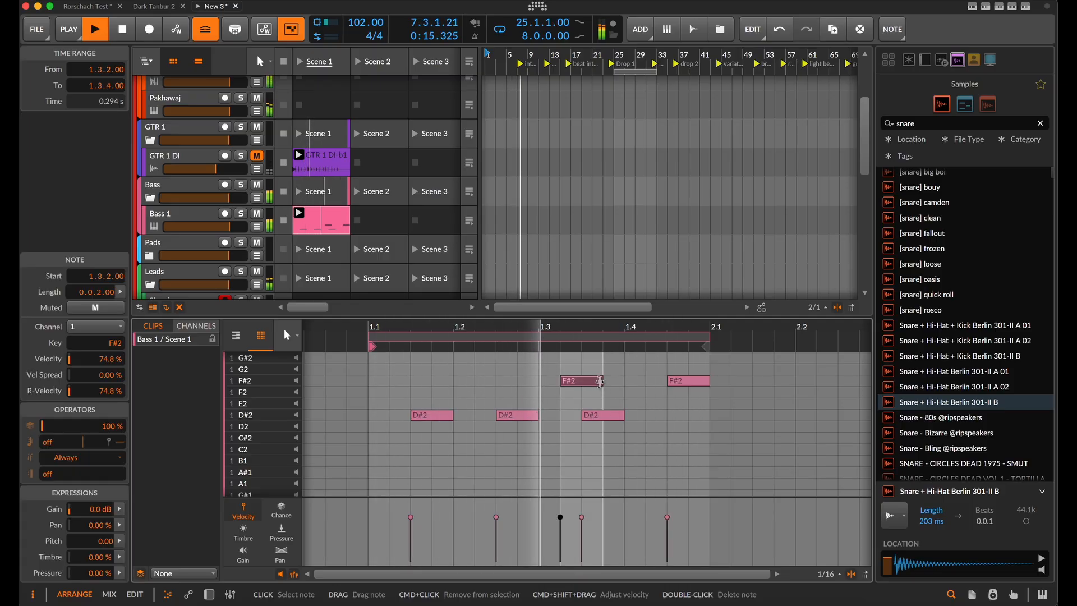
pyautogui.moveTo(601, 382); pyautogui.dragTo(581, 381)
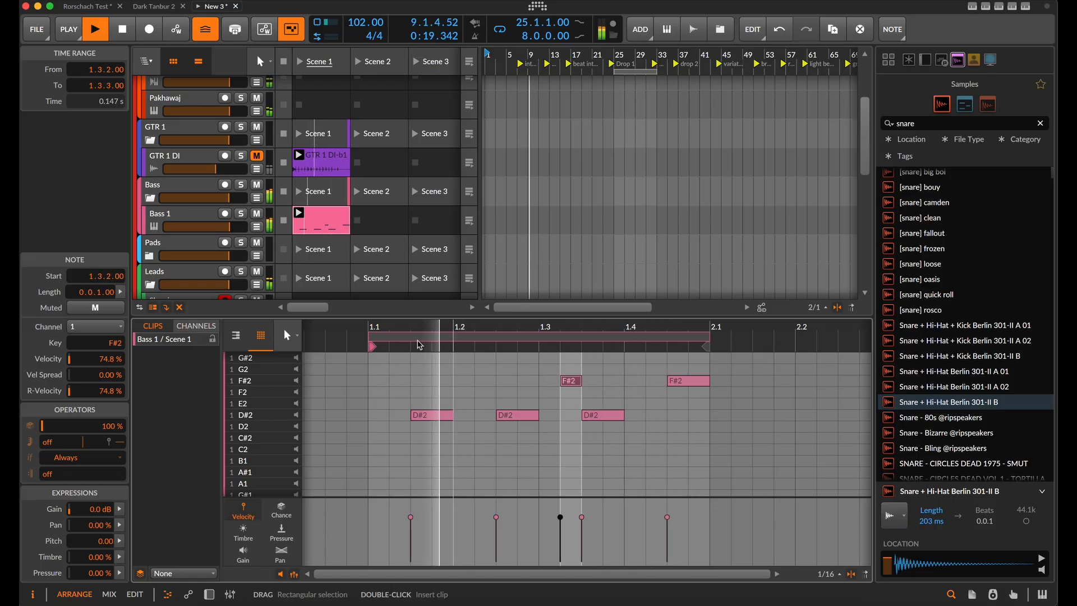
# Stop playback, duplicate the entire one-bar bass phrase into bar 2, and extend the clip's loop to two bars
pyautogui.click(430, 417)
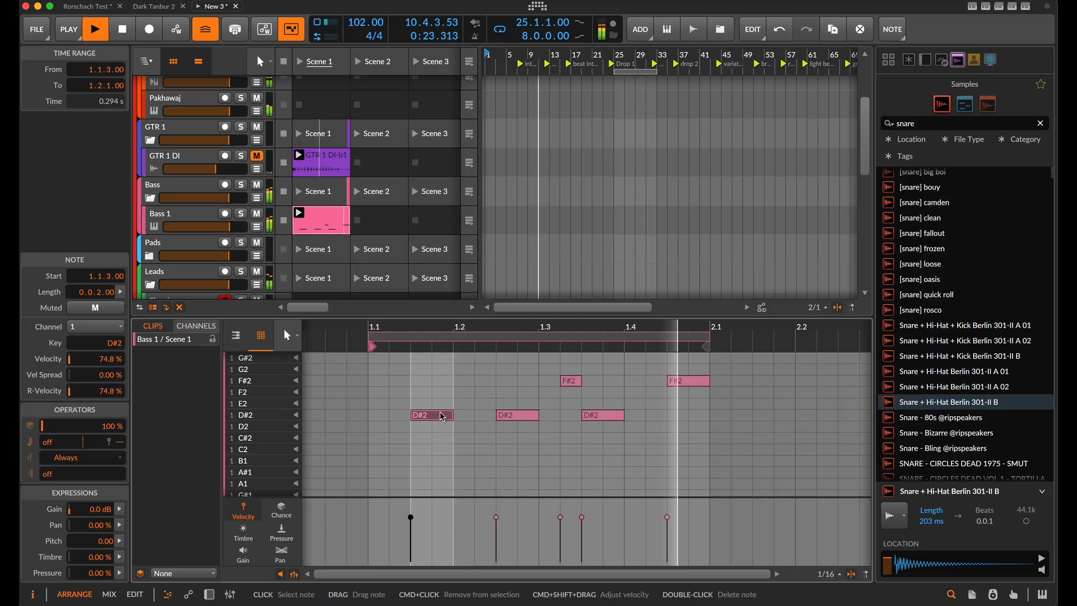
pyautogui.moveTo(568, 327); pyautogui.dragTo(561, 340)
pyautogui.press('space')
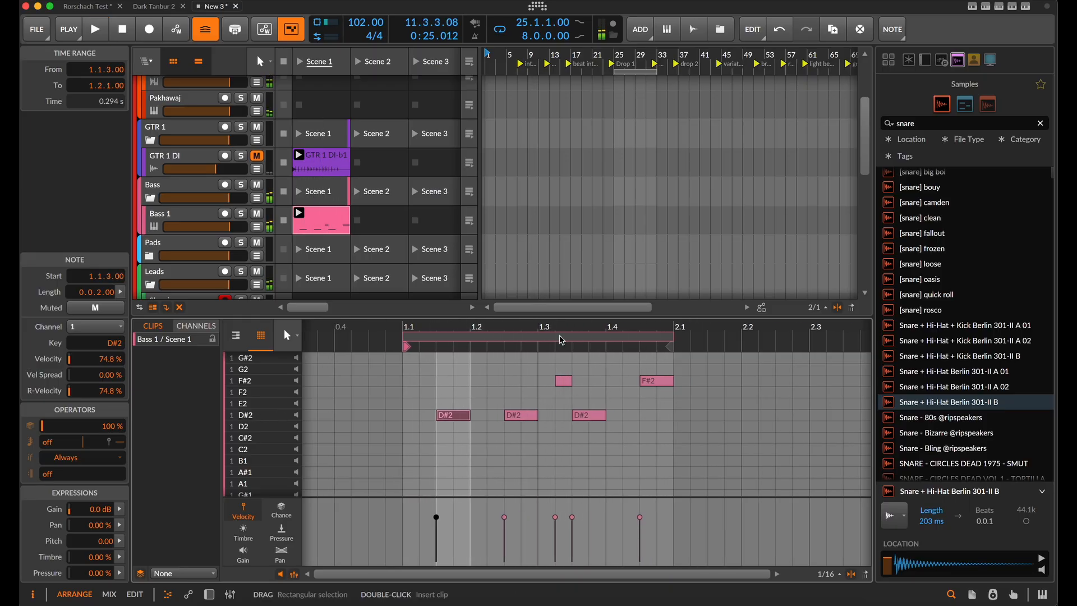
pyautogui.hotkey('ctrl', 'a')
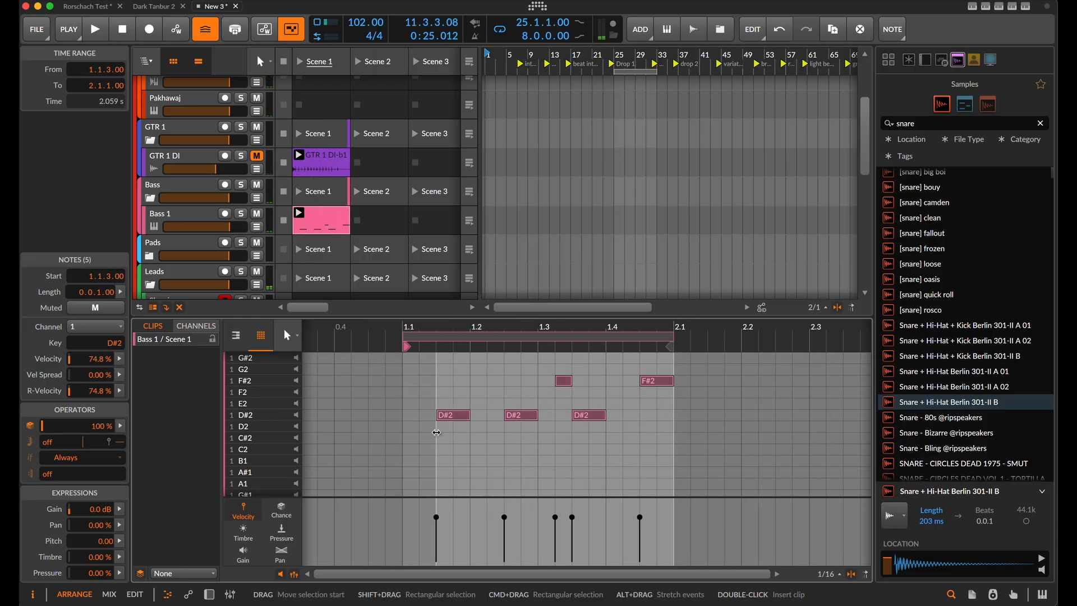
pyautogui.moveTo(439, 431); pyautogui.dragTo(406, 436)
pyautogui.hotkey('ctrl', 'd')
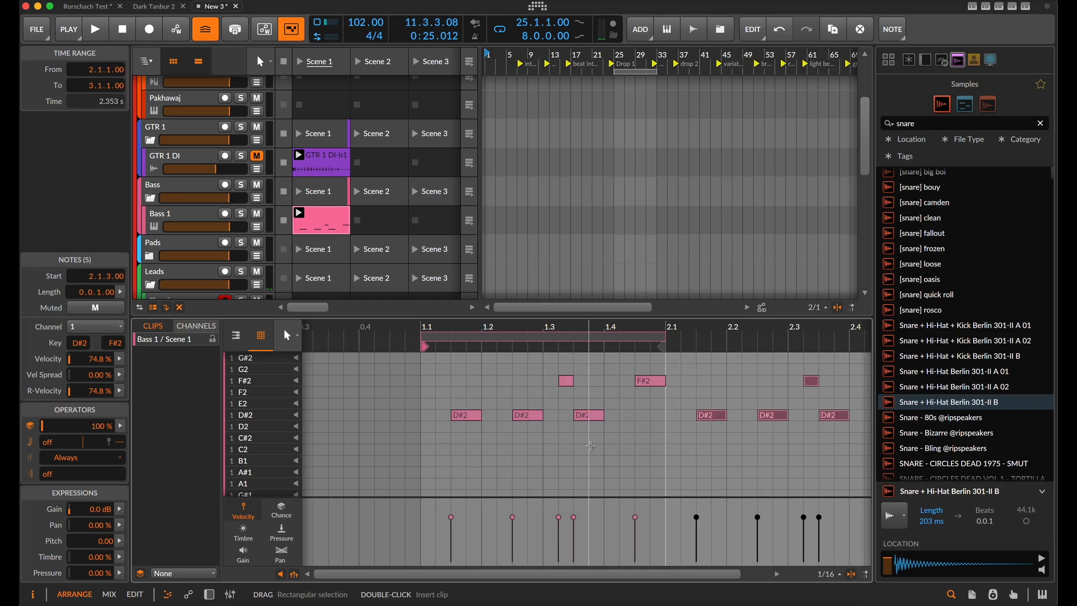
pyautogui.moveTo(506, 335); pyautogui.dragTo(753, 338)
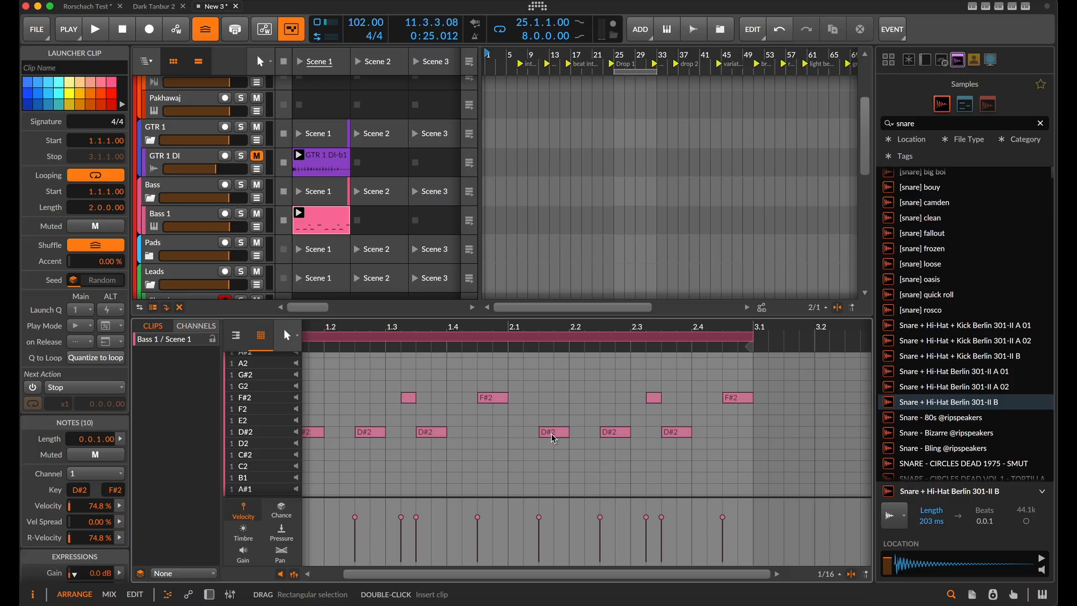
# Set the repeat count of the D#2 note at 2.1.3.00 to 2, mute that note, and play the clip
pyautogui.click(551, 433)
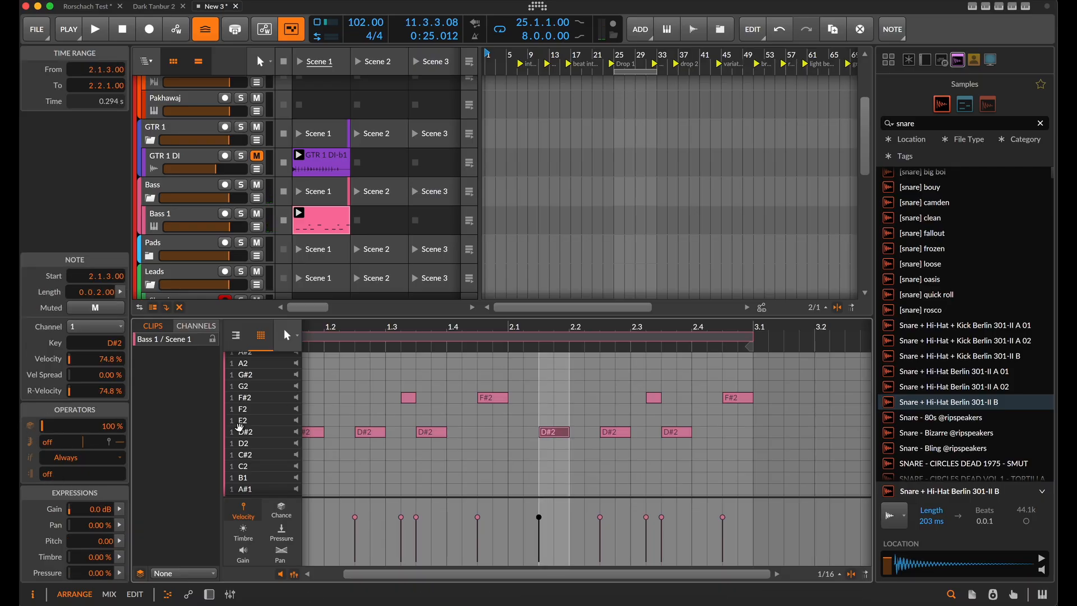
pyautogui.hscroll(-2, 395, 426)
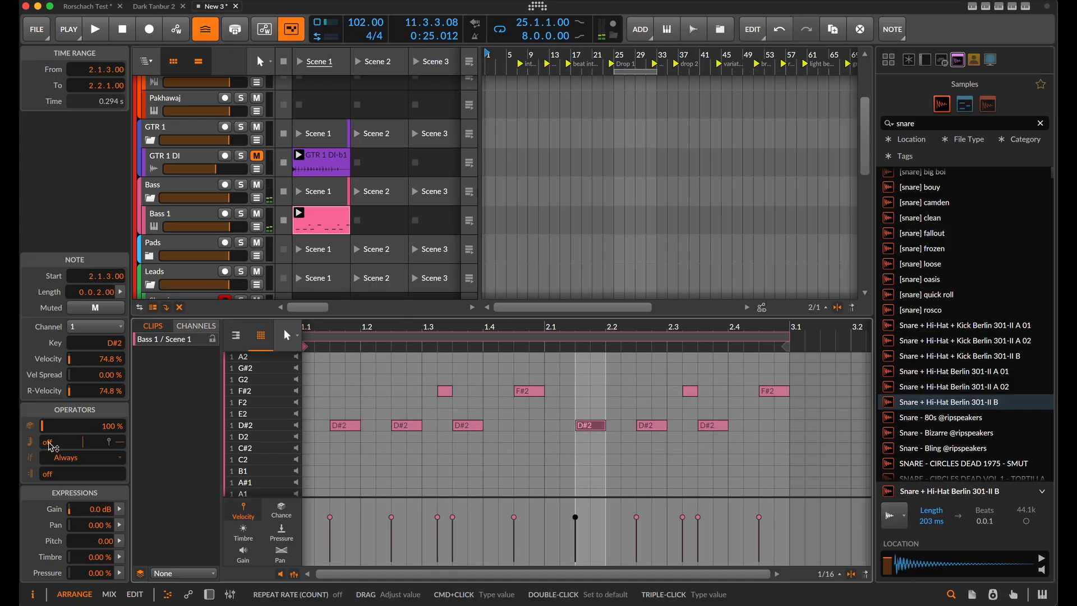
pyautogui.moveTo(49, 442); pyautogui.dragTo(49, 436)
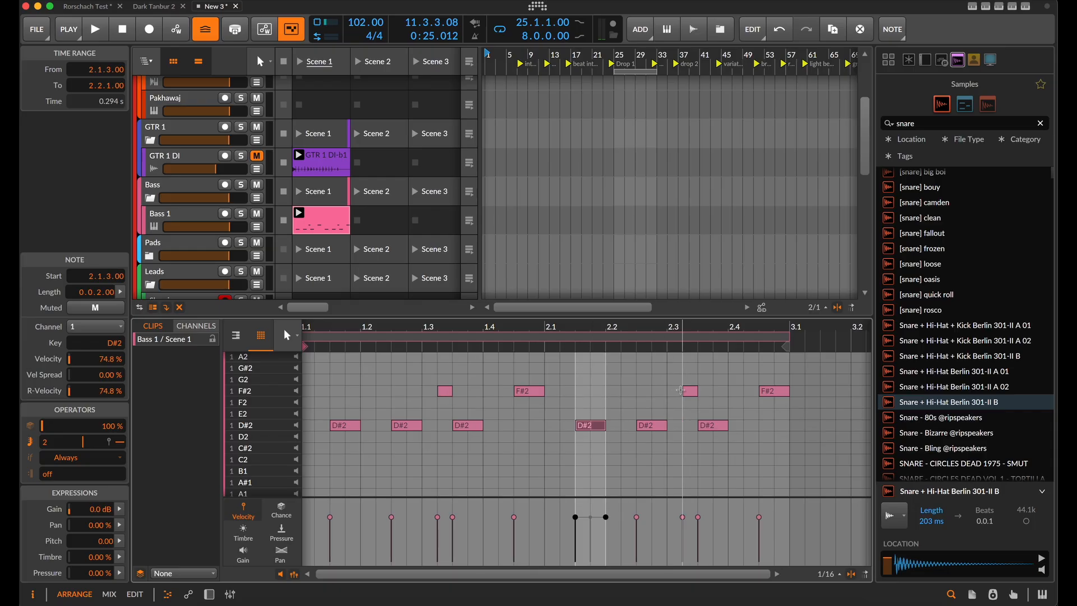
pyautogui.press('0')
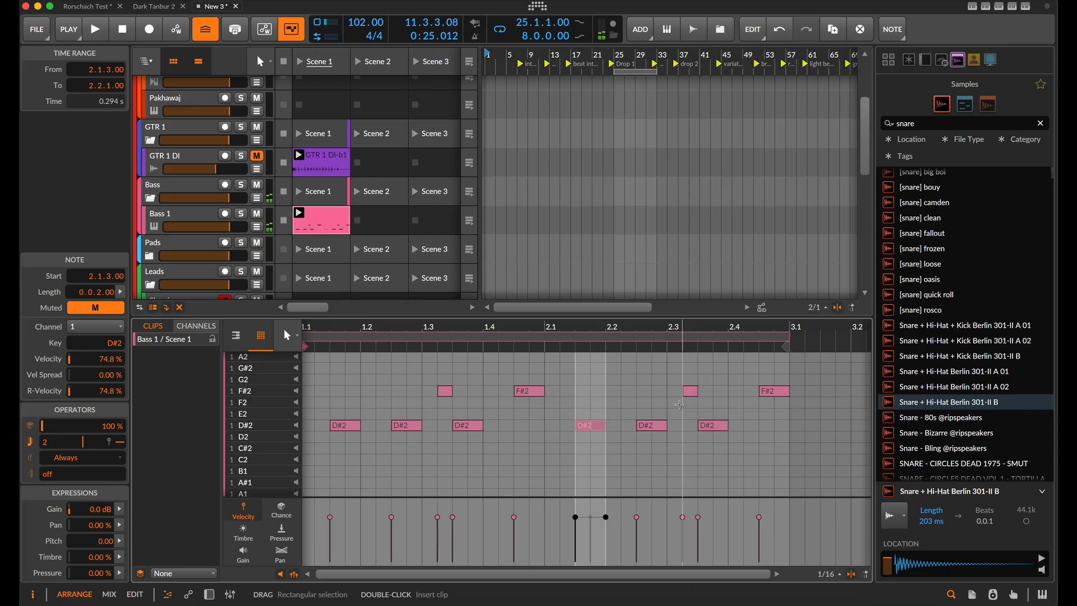
pyautogui.press('space')
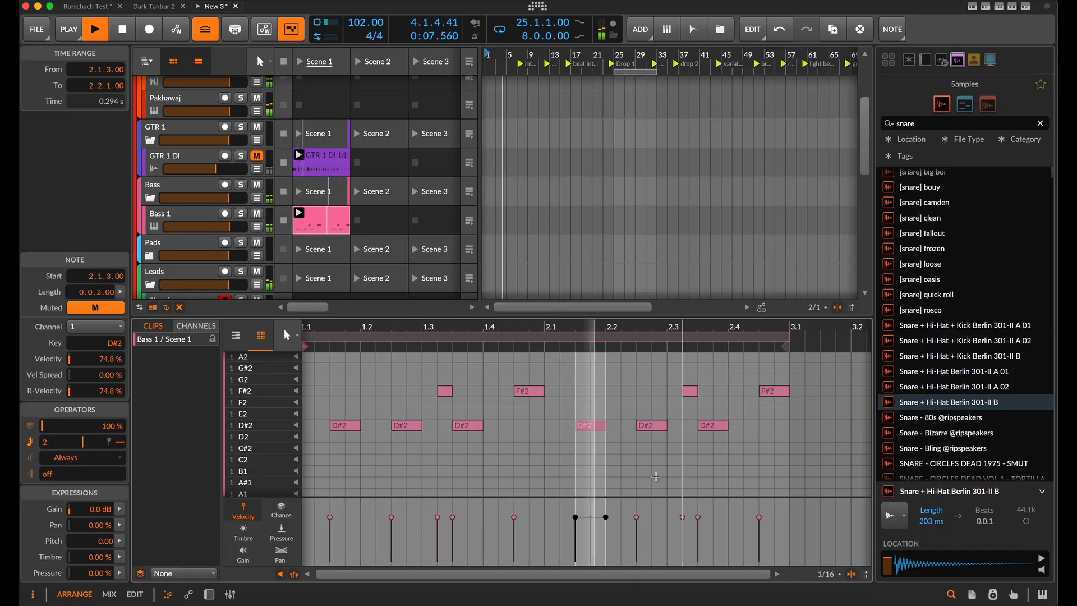
# Set the repeat count of the D#2 note at 1.1.3.00 to 2, audition it, and stop playback
pyautogui.click(345, 425)
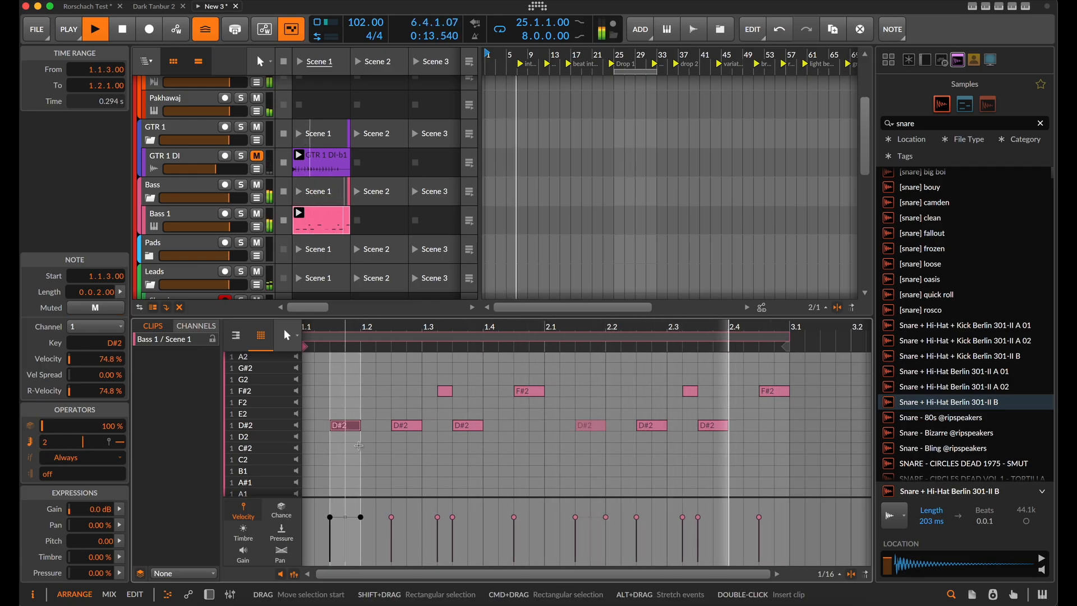
pyautogui.hscroll(-2, 386, 448)
pyautogui.scroll(-1, 385, 448)
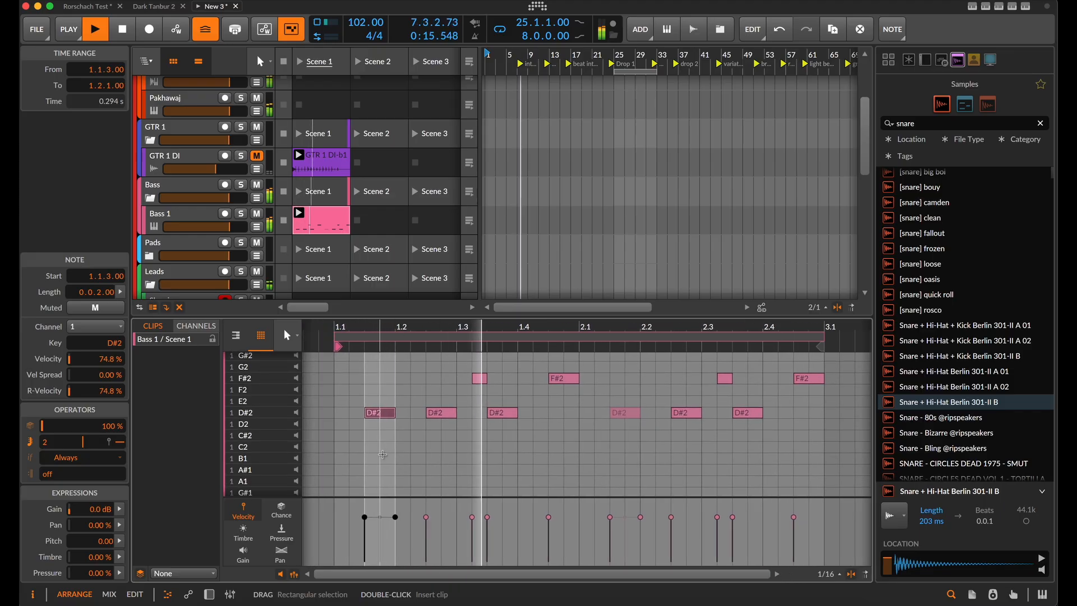
pyautogui.press('space')
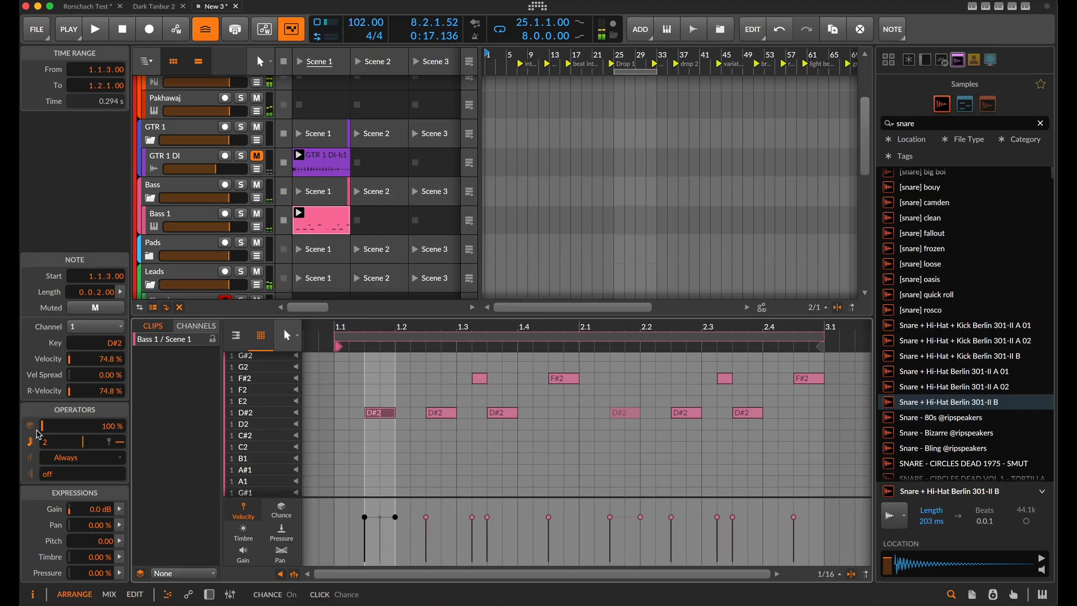
# Unmute the D#2 note at 2.1.3.00 and mute the short F#2 note at 1.3.2.00
pyautogui.click(628, 412)
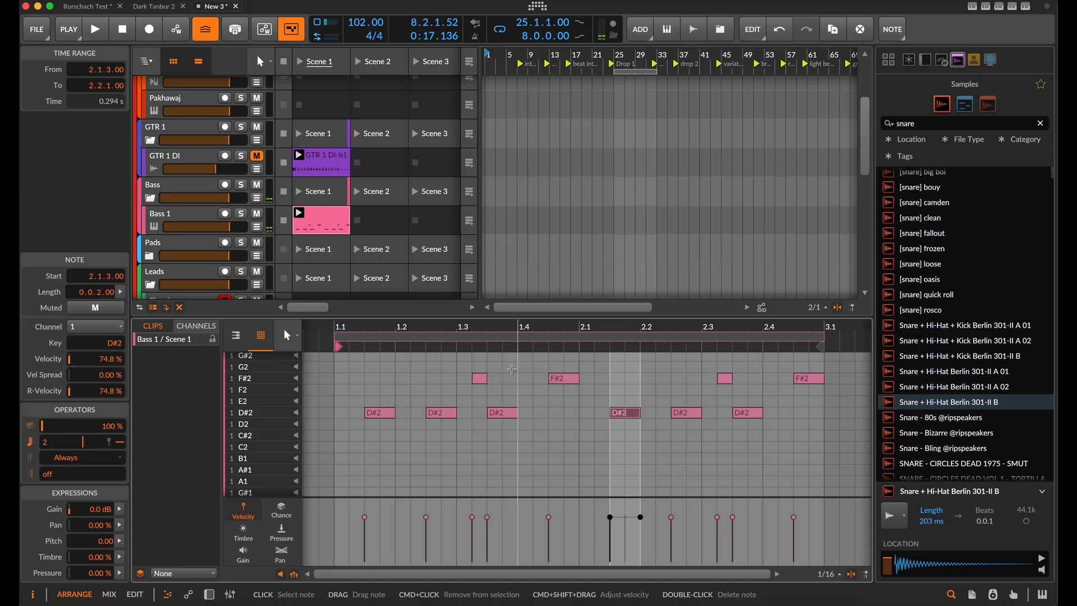
pyautogui.click(480, 378)
# Set the recurrence length of the D#2 note at 2.1.3.00 to 2, with only the second cycle active
pyautogui.click(625, 414)
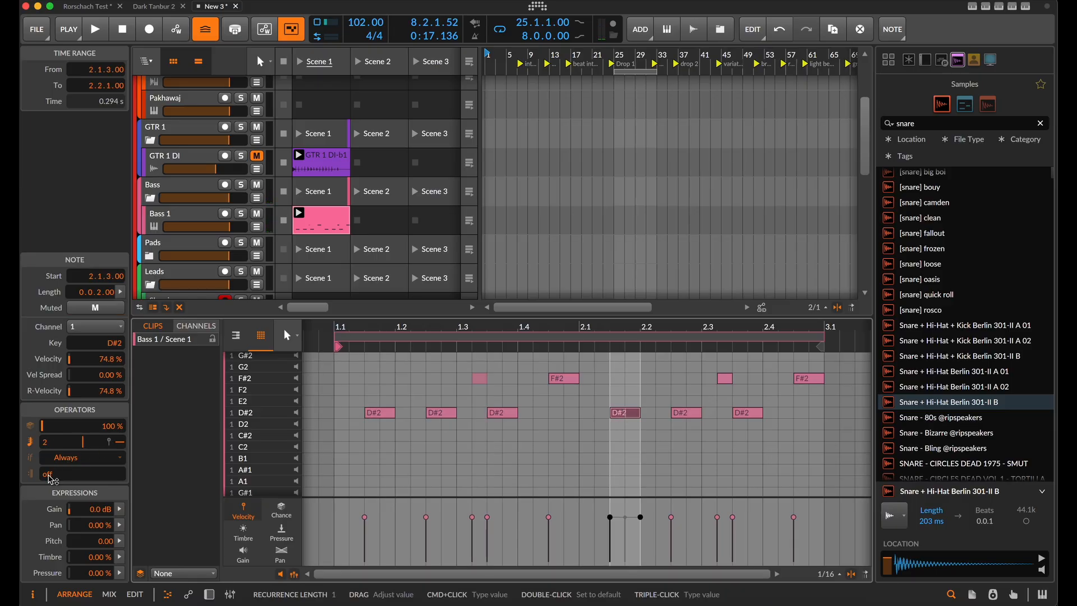
pyautogui.moveTo(51, 477); pyautogui.dragTo(51, 463)
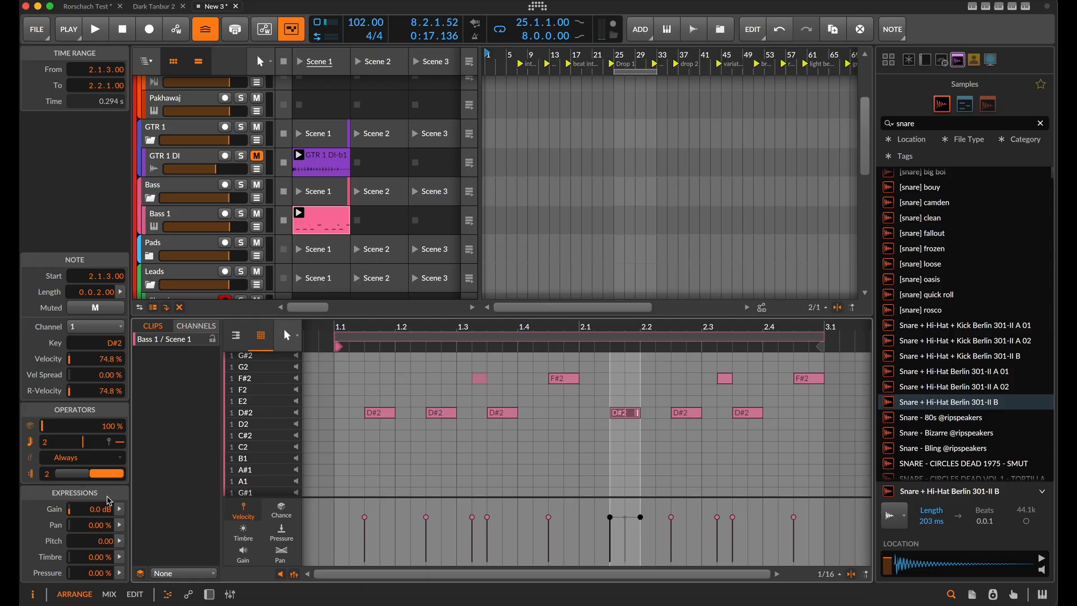
# Audition the bass clip, stop playback, and enable MPE on the Bass 1 track's Serum 2 synth
pyautogui.press('space')
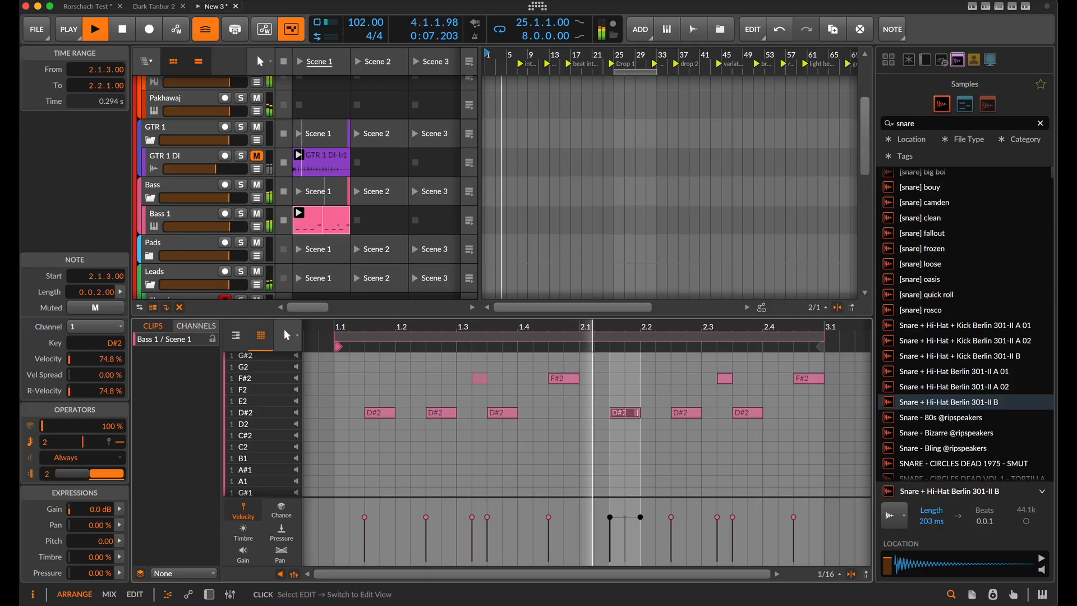
pyautogui.press('space')
pyautogui.click(180, 216)
pyautogui.press('d')
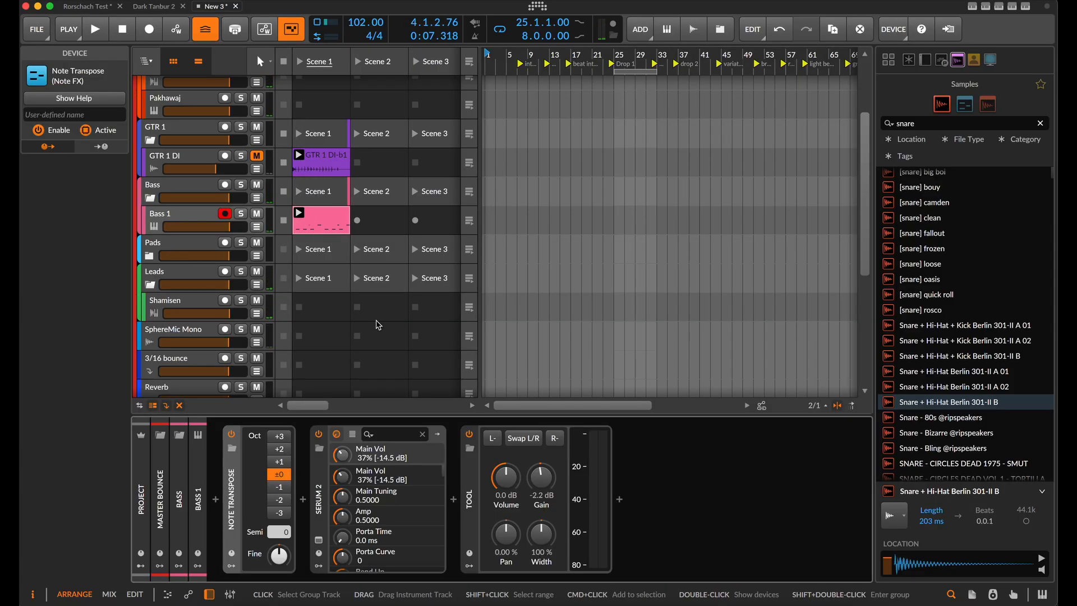
pyautogui.click(319, 547)
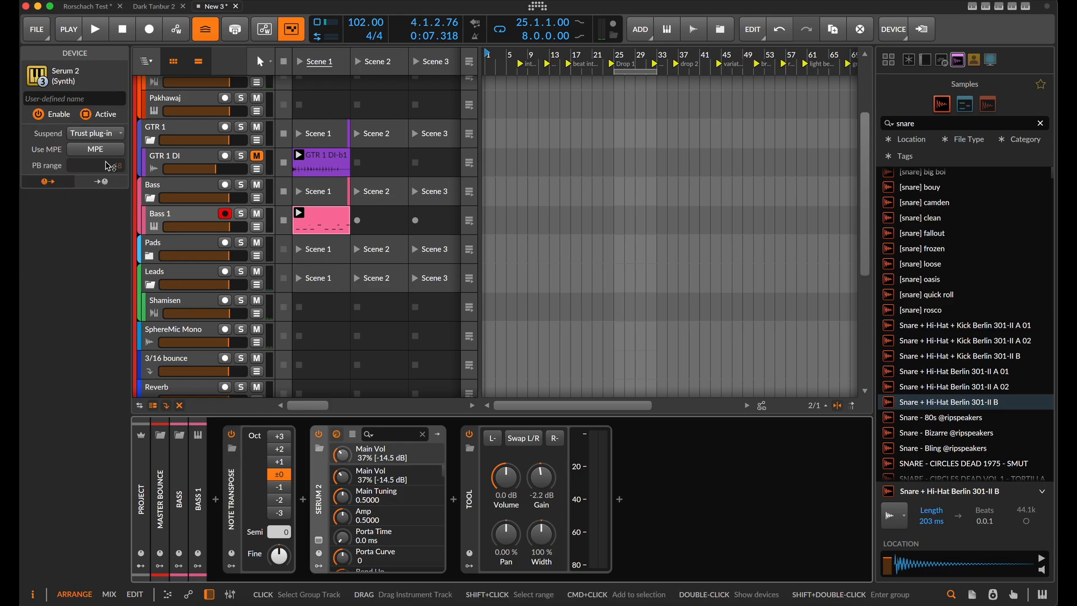
pyautogui.click(103, 154)
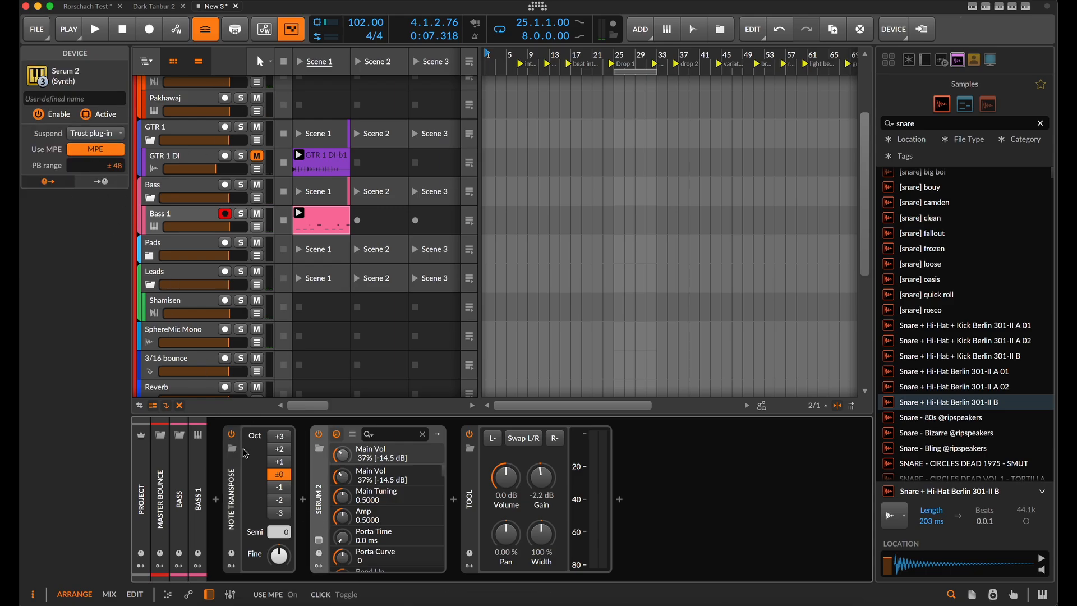
# Add a curved pitch bend to the F#2 note at 2.4.3.00, ending at -3.00 semitones
pyautogui.scroll(-1, 172, 234)
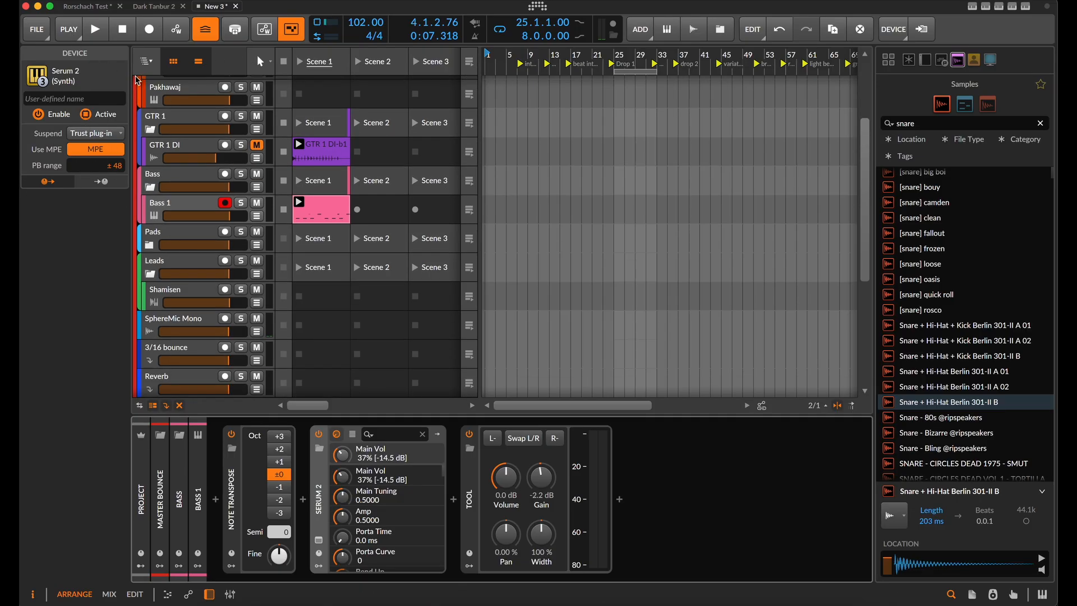
pyautogui.doubleClick(331, 208)
pyautogui.hscroll(5, 624, 395)
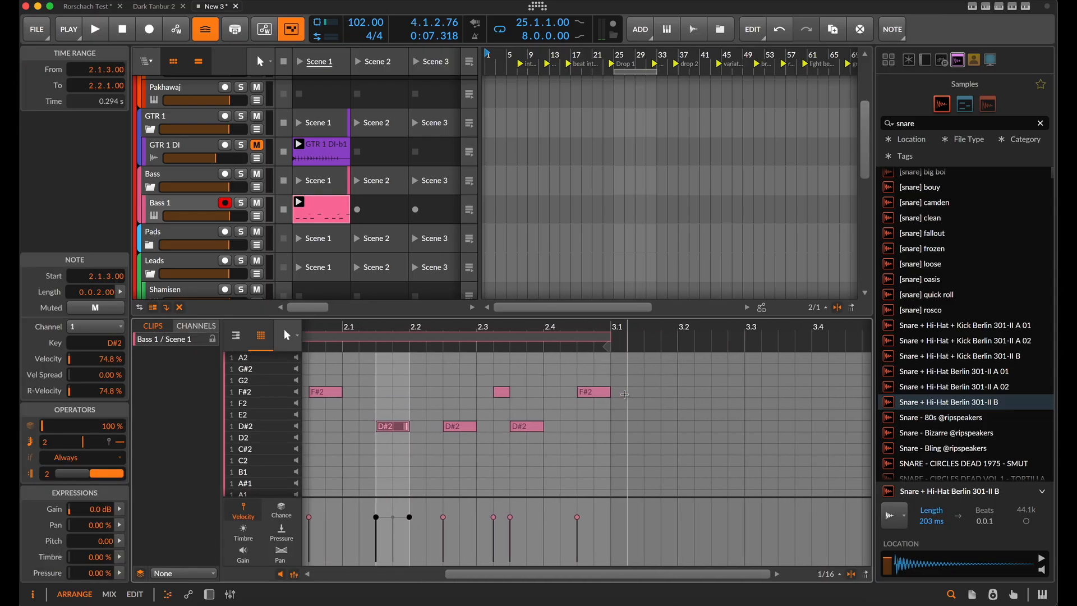
pyautogui.click(582, 391)
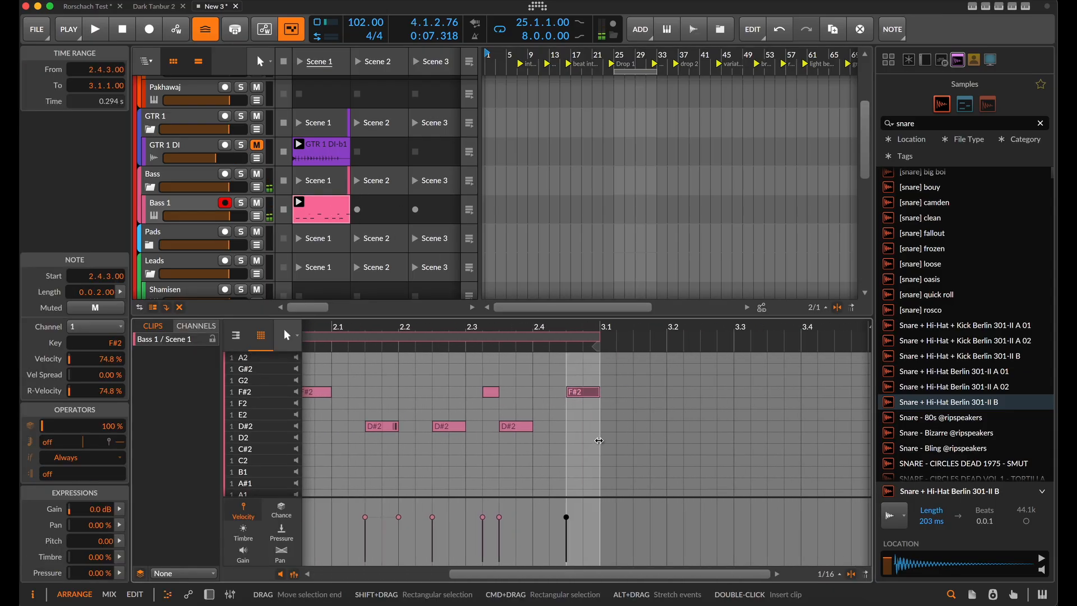
pyautogui.click(235, 335)
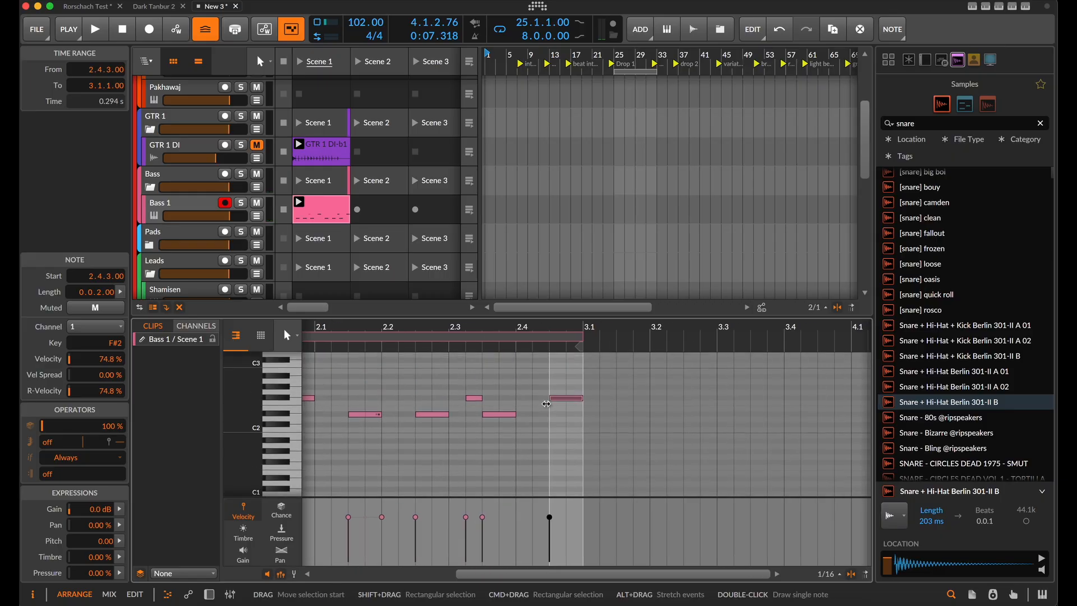
pyautogui.doubleClick(566, 398)
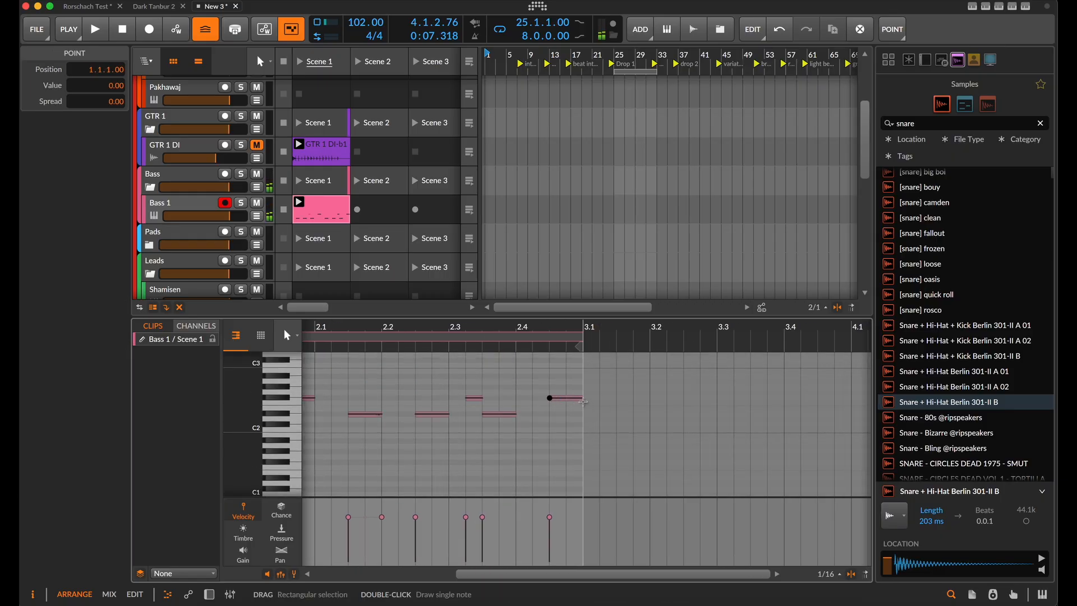
pyautogui.click(582, 398)
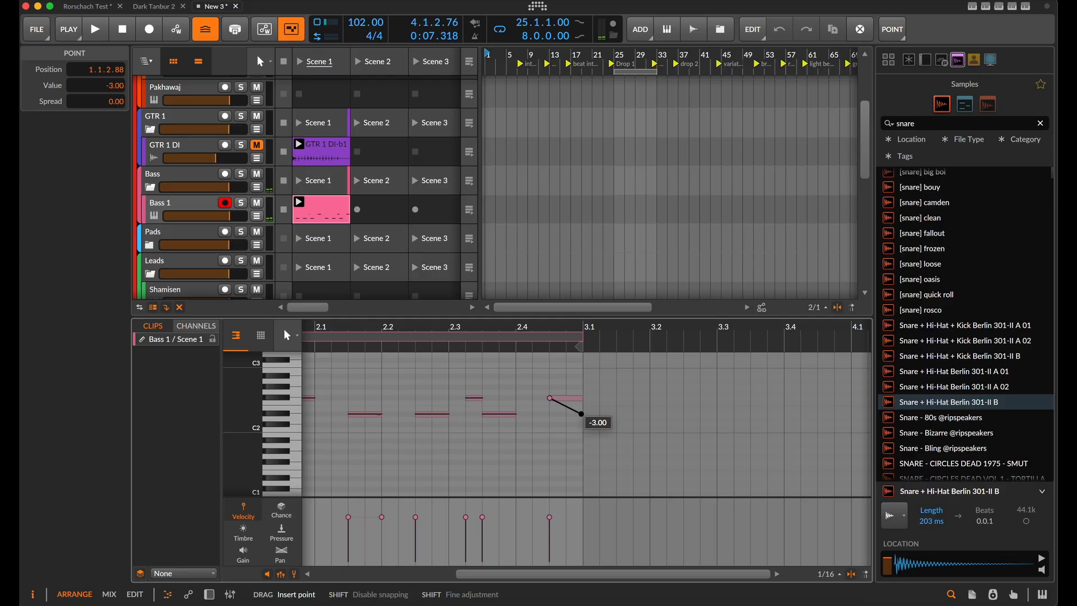
pyautogui.moveTo(581, 414); pyautogui.dragTo(571, 408)
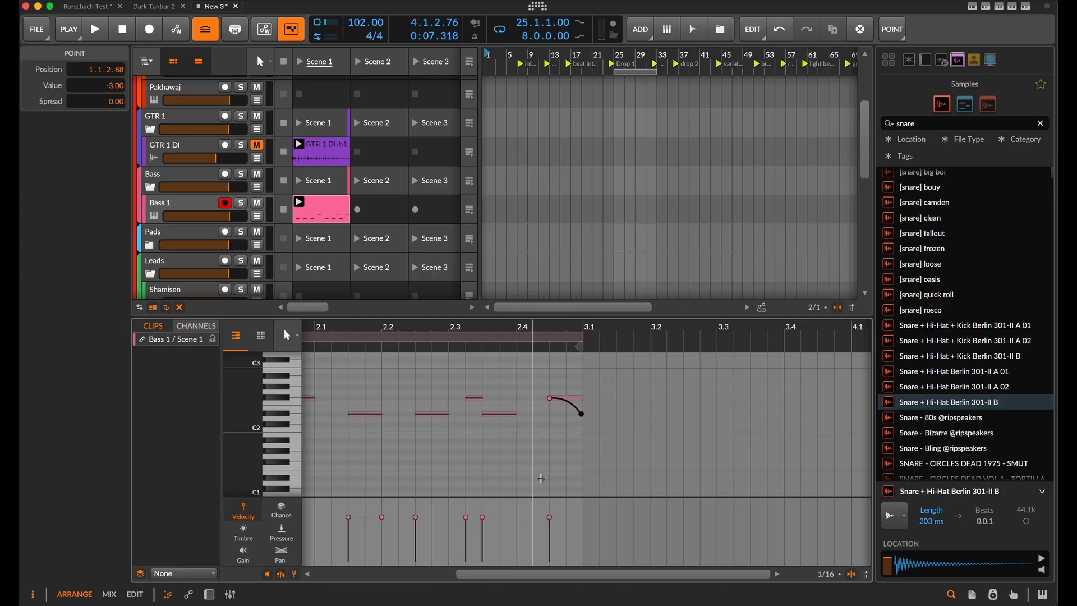
# Play the Bass 1 clip to hear the pitch bend, and stop playback
pyautogui.press('space')
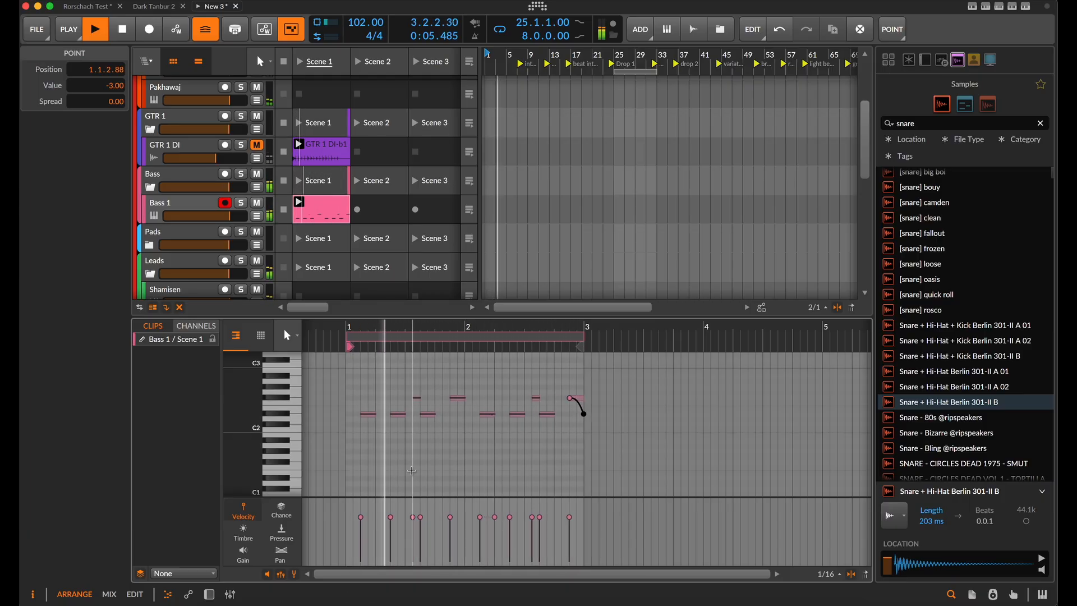
pyautogui.scroll(3, 417, 420)
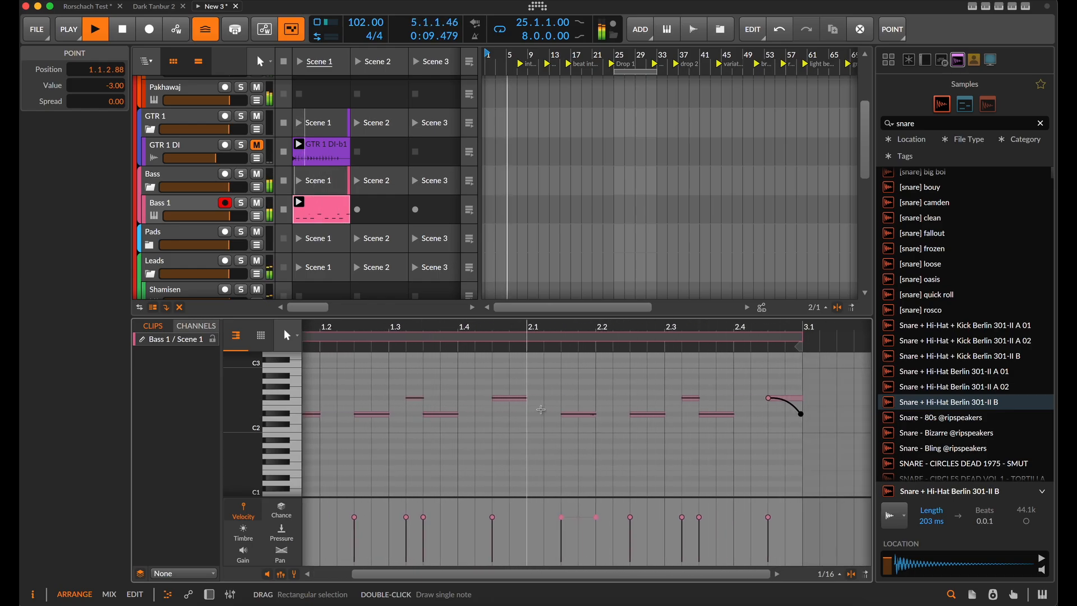
pyautogui.press('space')
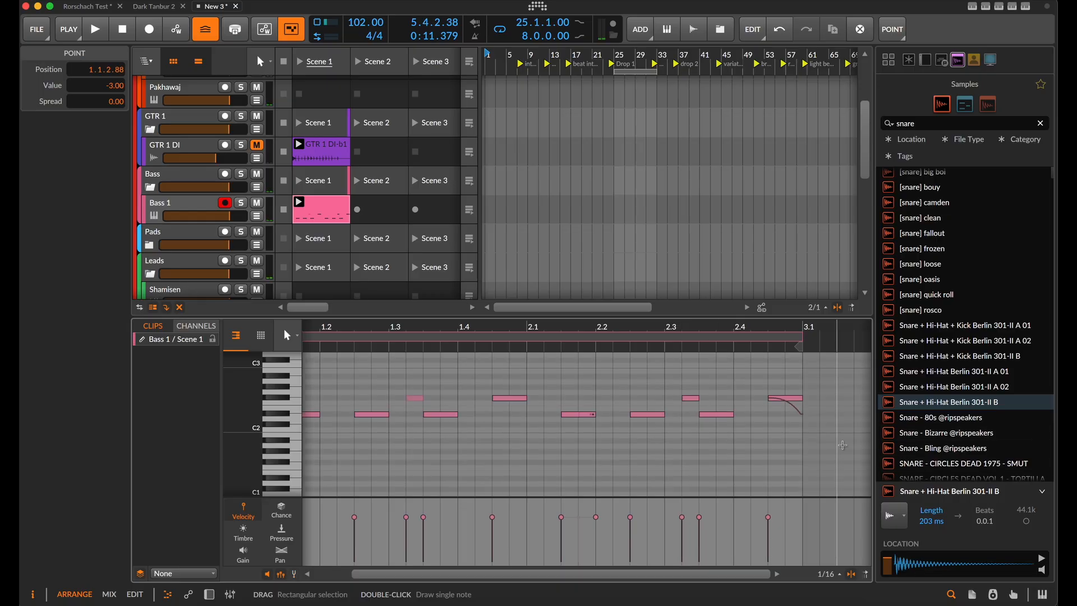
# Add a C#2 note at 2.4.3.00 and set the recurrence length of the F#2 note above it to 2
pyautogui.hscroll(3, 842, 445)
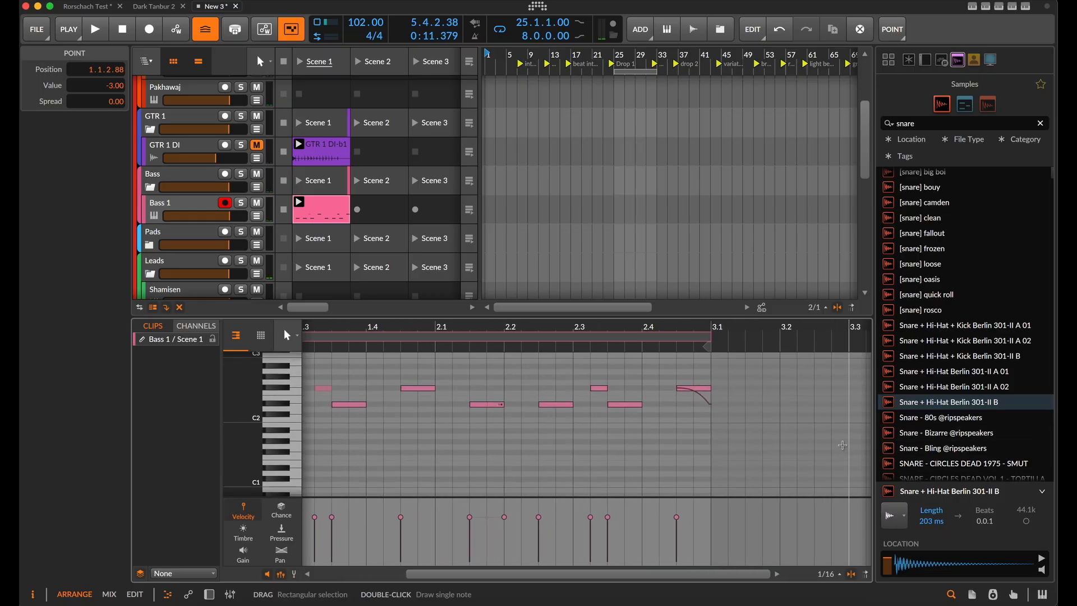
pyautogui.doubleClick(684, 415)
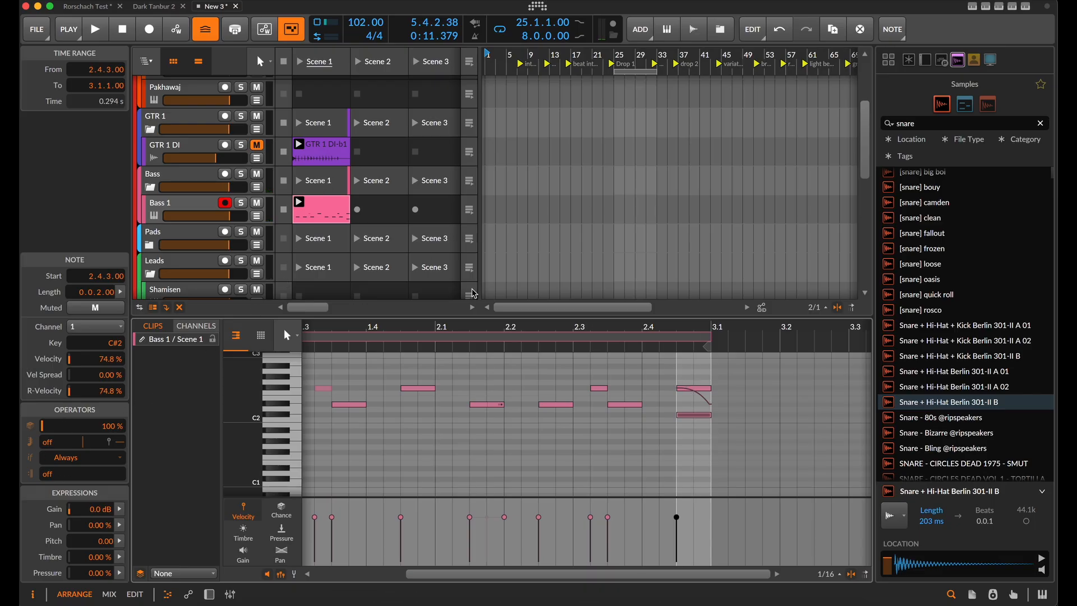
pyautogui.click(694, 387)
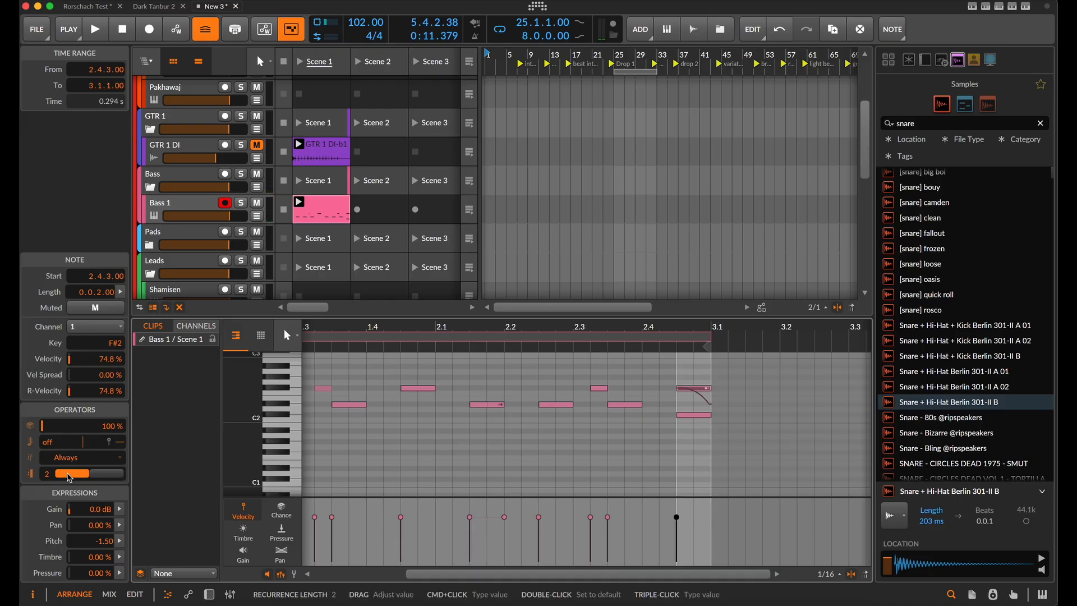
# Set the recurrence length of the C#2 note at 2.4.3.00 to 2, with only the first cycle active, and audition the clip
pyautogui.click(697, 415)
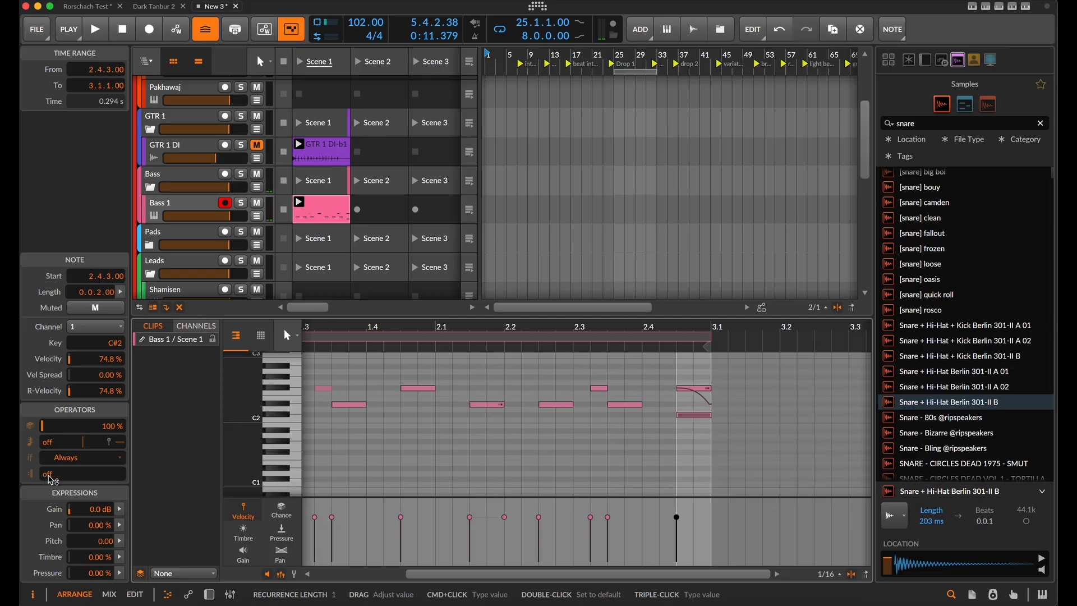
pyautogui.press('space')
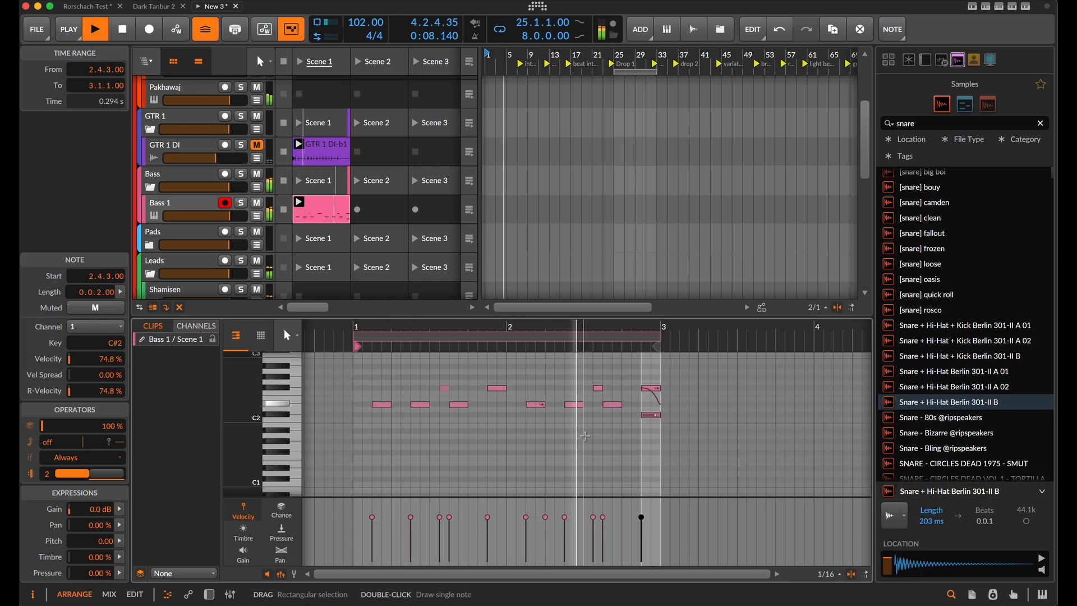
pyautogui.press('space')
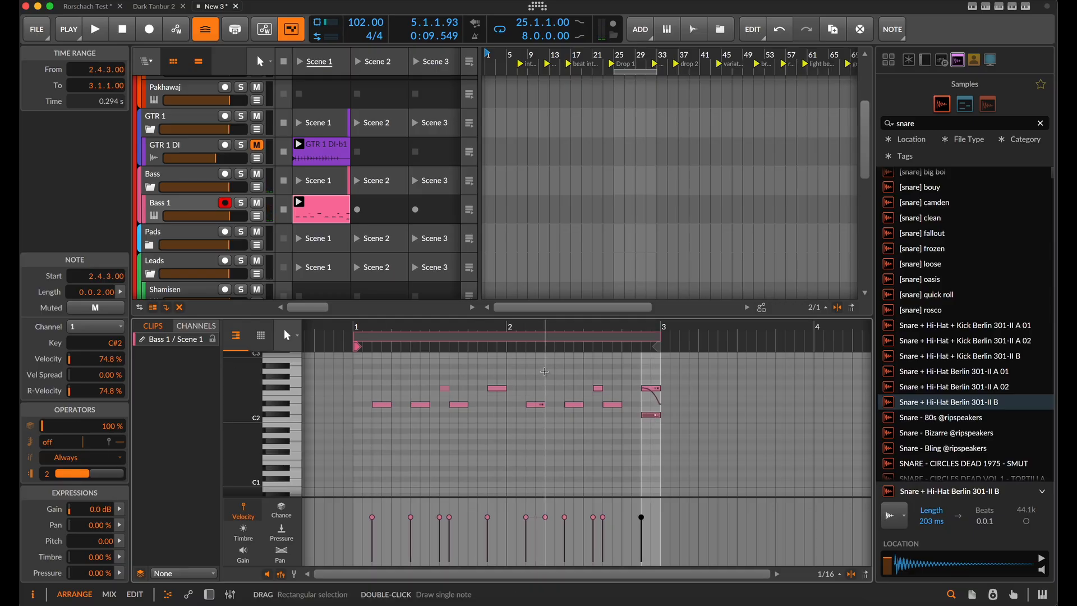
# Inspect the F#2 note at 2.4.3 and the D#2 note at 2.1.3 in the Bass 1 clip
pyautogui.click(655, 389)
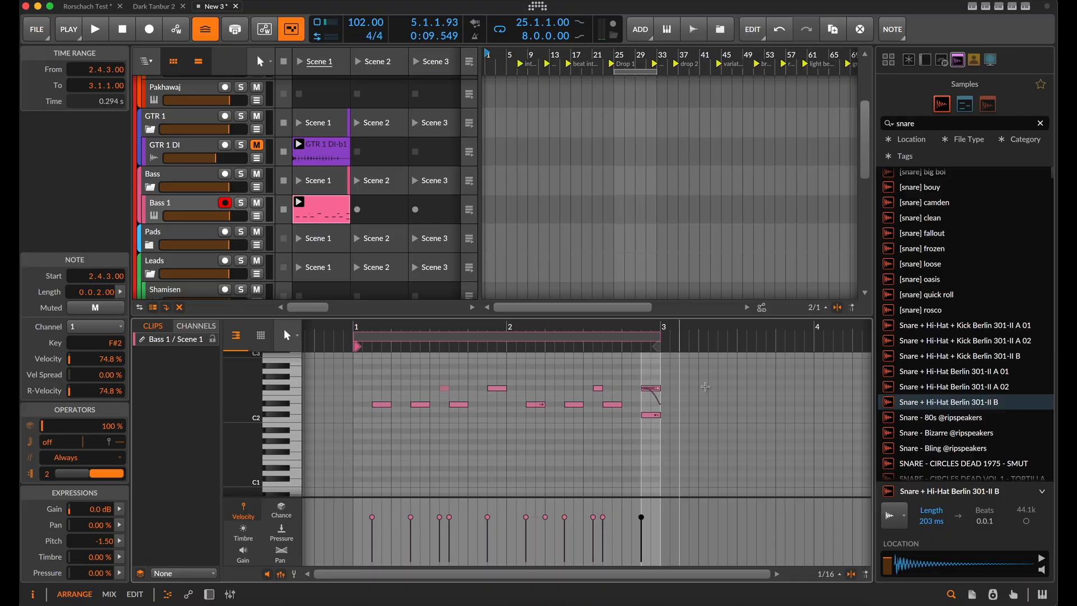
pyautogui.click(537, 405)
pyautogui.scroll(5, 498, 463)
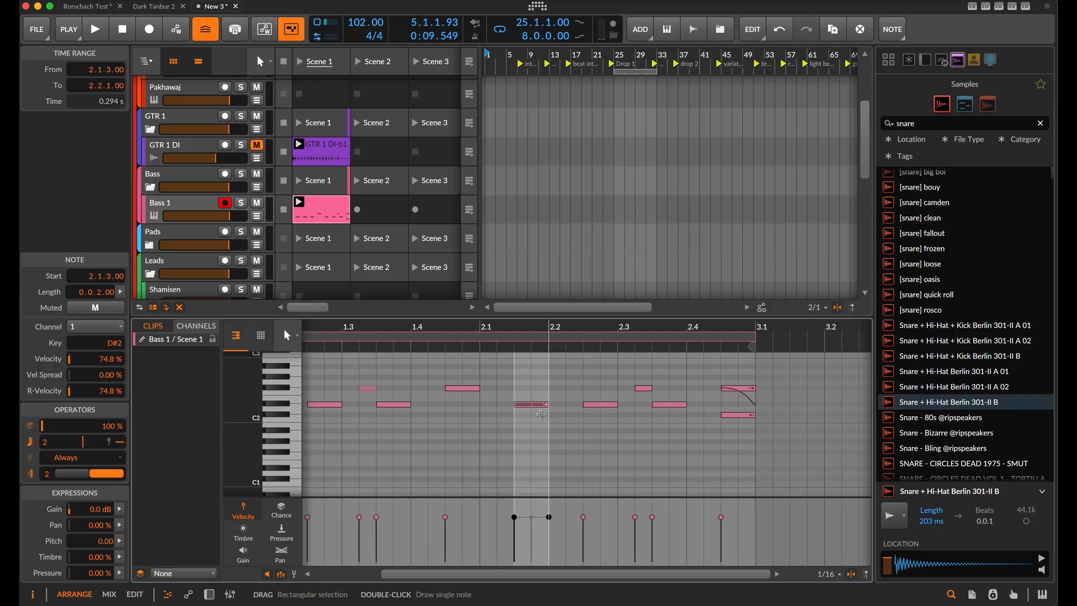
# Try turning off the repeat operator on the D#2 note at 2.1.3, and undo that change
pyautogui.scroll(-2, 533, 414)
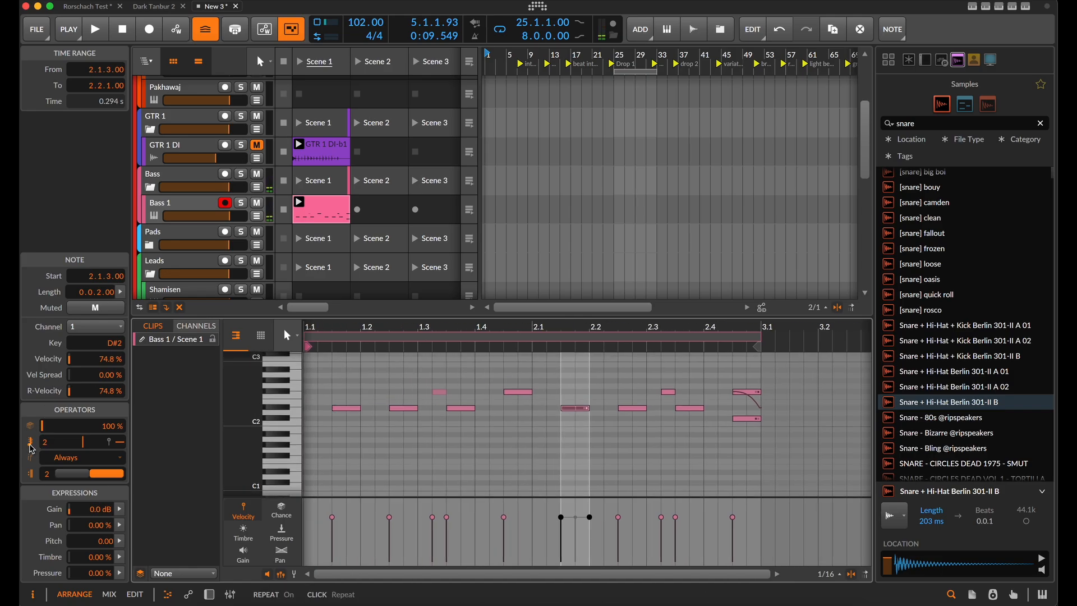
pyautogui.doubleClick(49, 446)
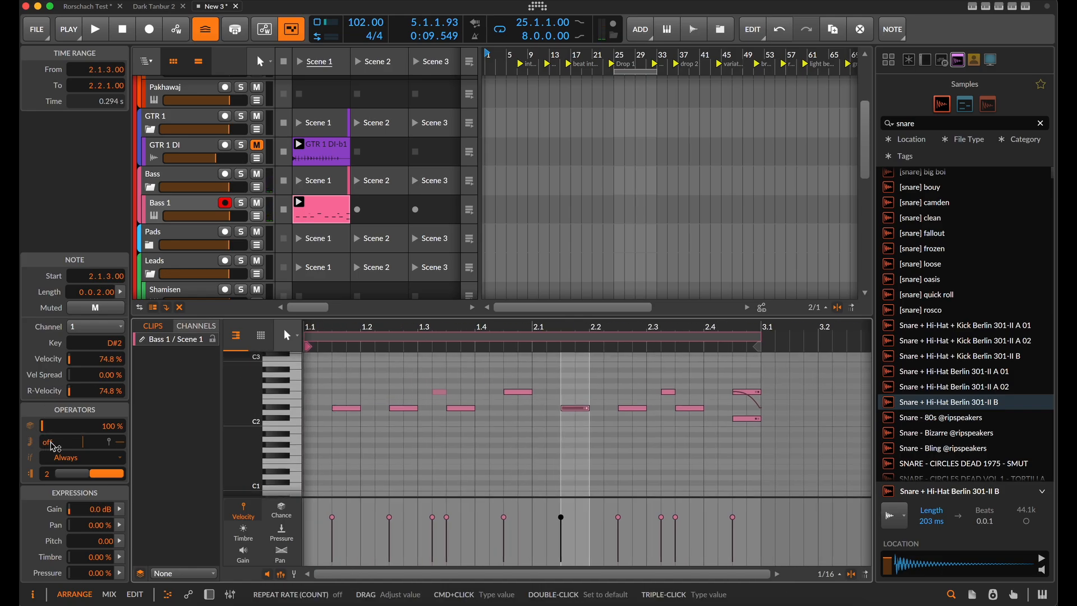
pyautogui.press('super+z')
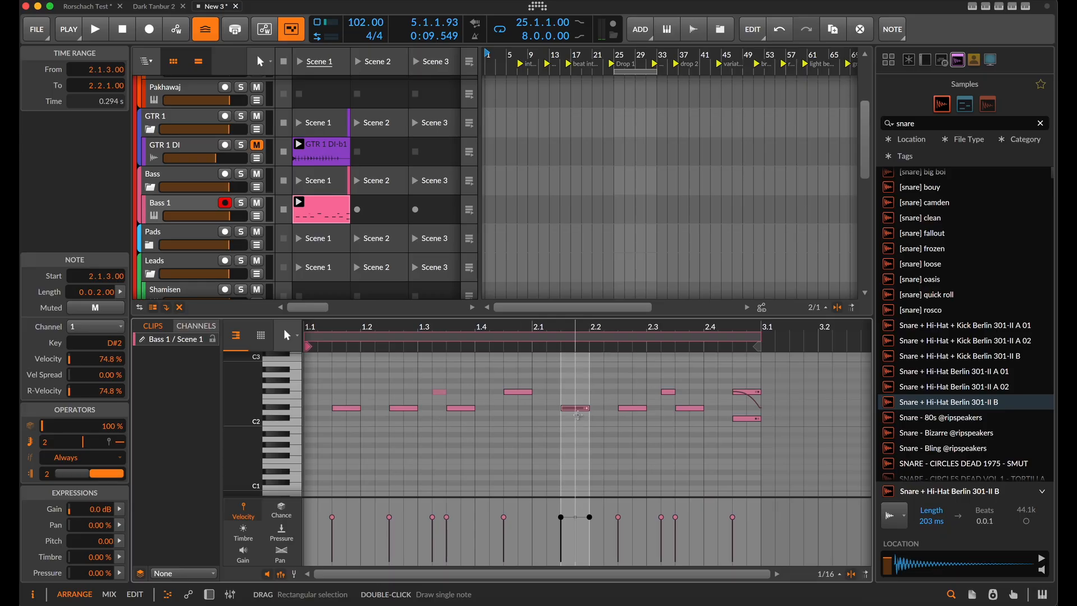
# Reselect the D#2 note at 2.1.3 and play the project briefly to audition its repeats
pyautogui.scroll(6, 577, 415)
pyautogui.click(577, 416)
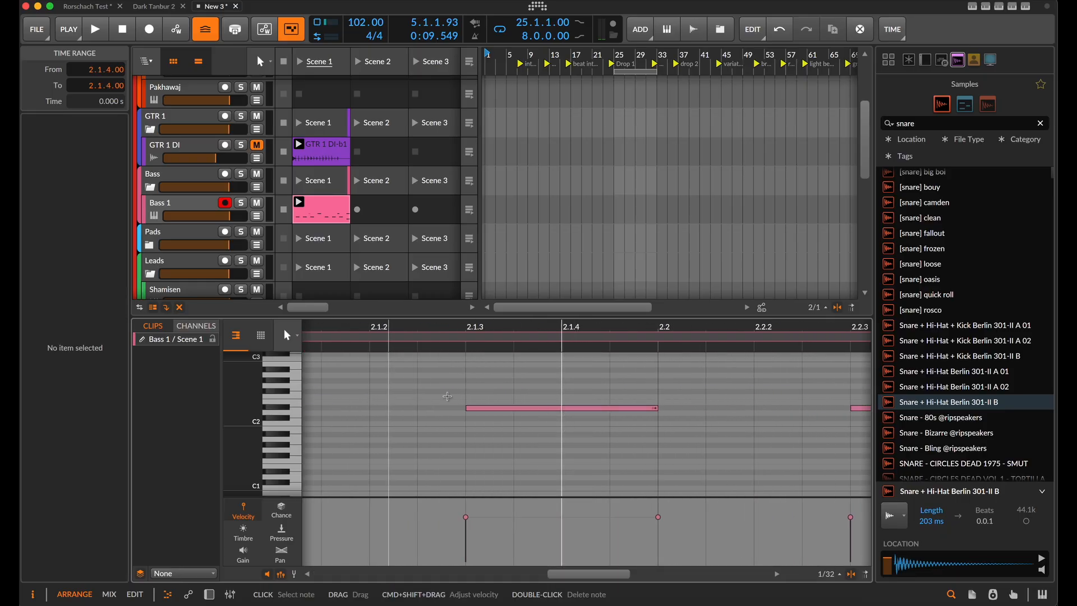
pyautogui.scroll(-6, 570, 410)
pyautogui.click(568, 407)
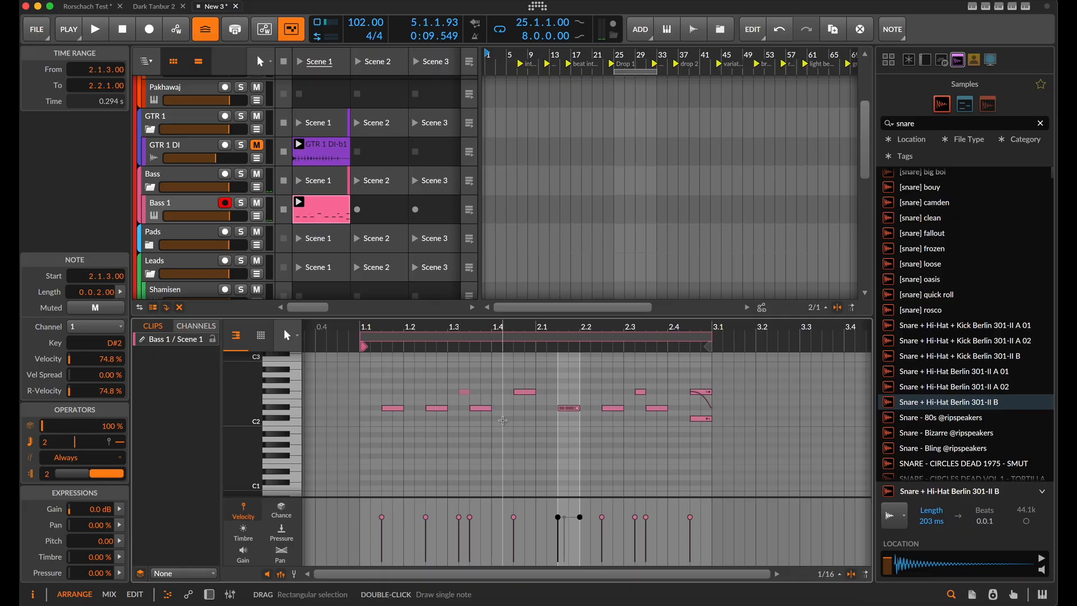
pyautogui.scroll(5, 577, 409)
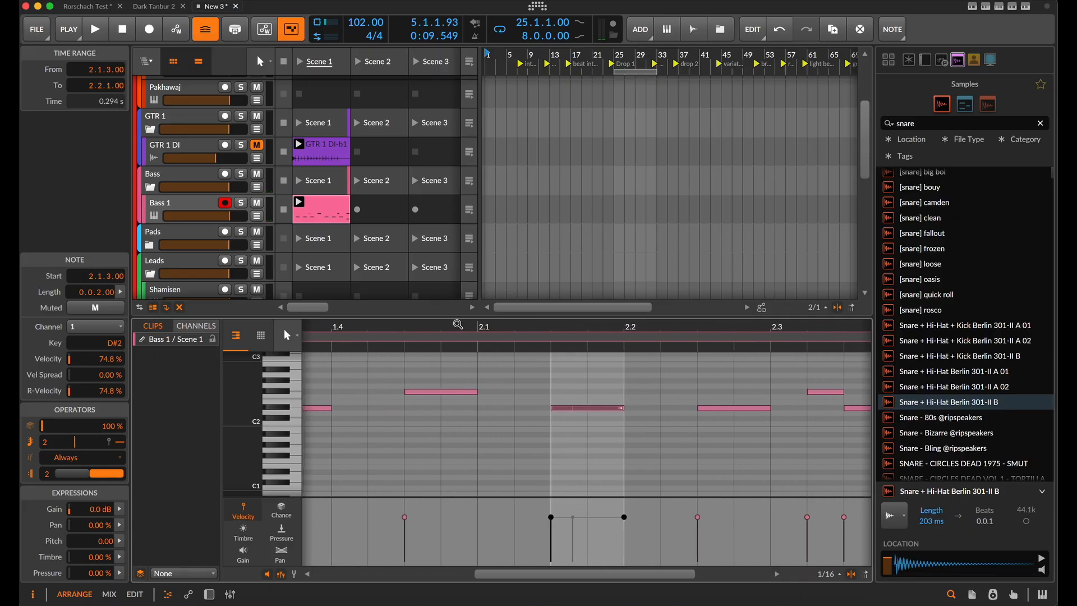
pyautogui.press('space')
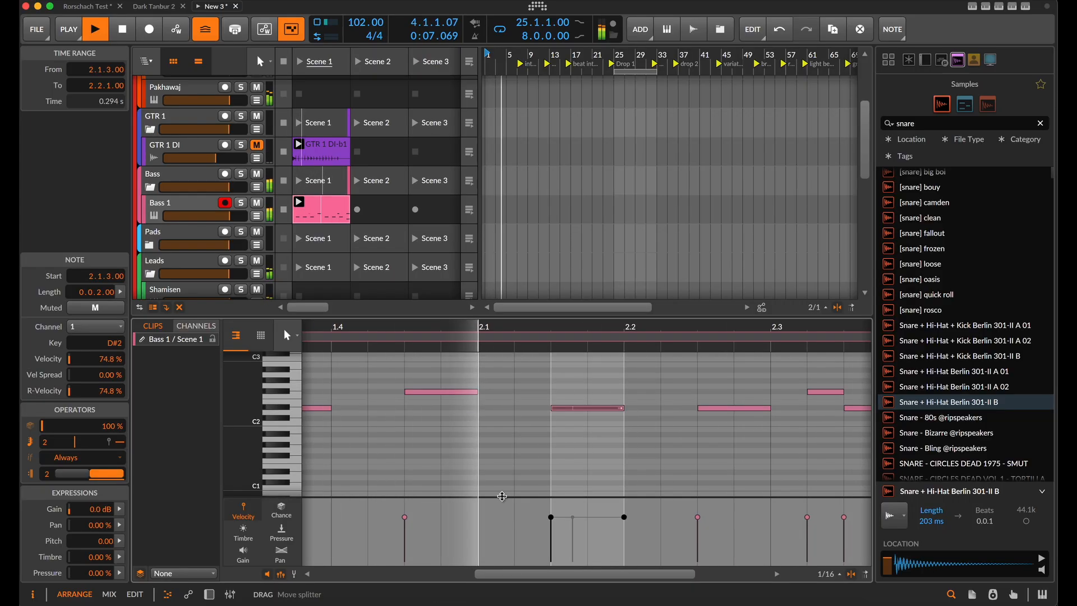
pyautogui.press('space')
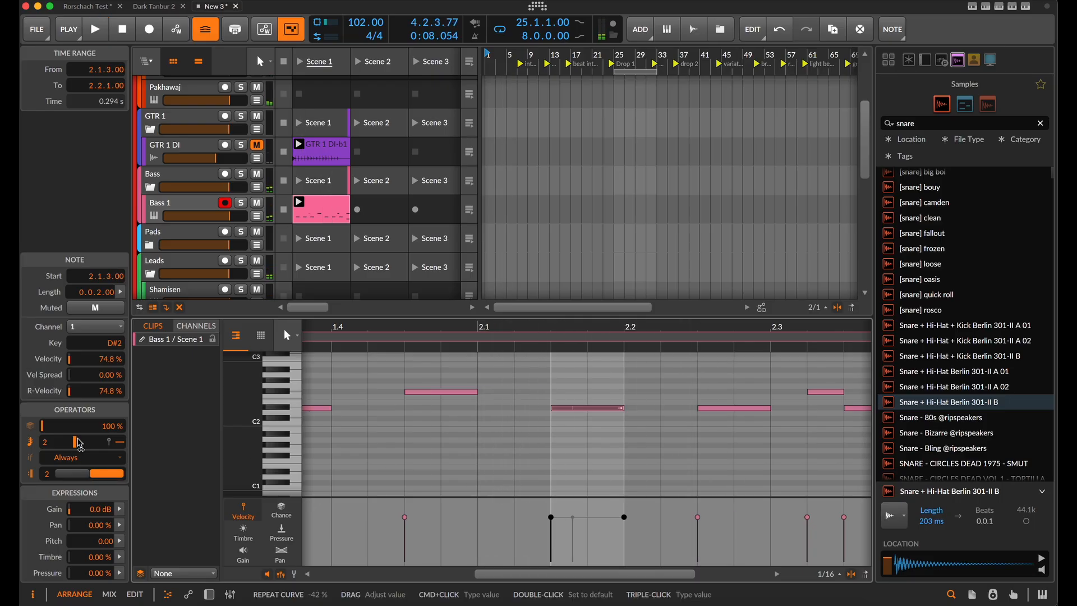
# Unmute the GTR 1 DI track and audition it soloed, turning solo off and stopping playback at the end
pyautogui.scroll(-8, 652, 428)
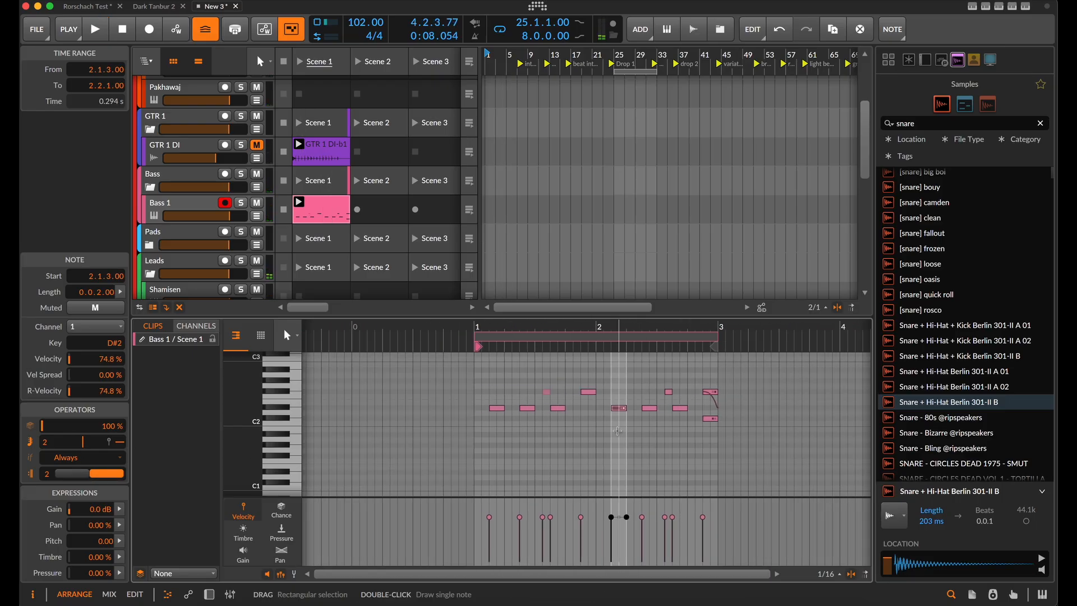
pyautogui.scroll(-2, 361, 251)
pyautogui.scroll(3, 252, 179)
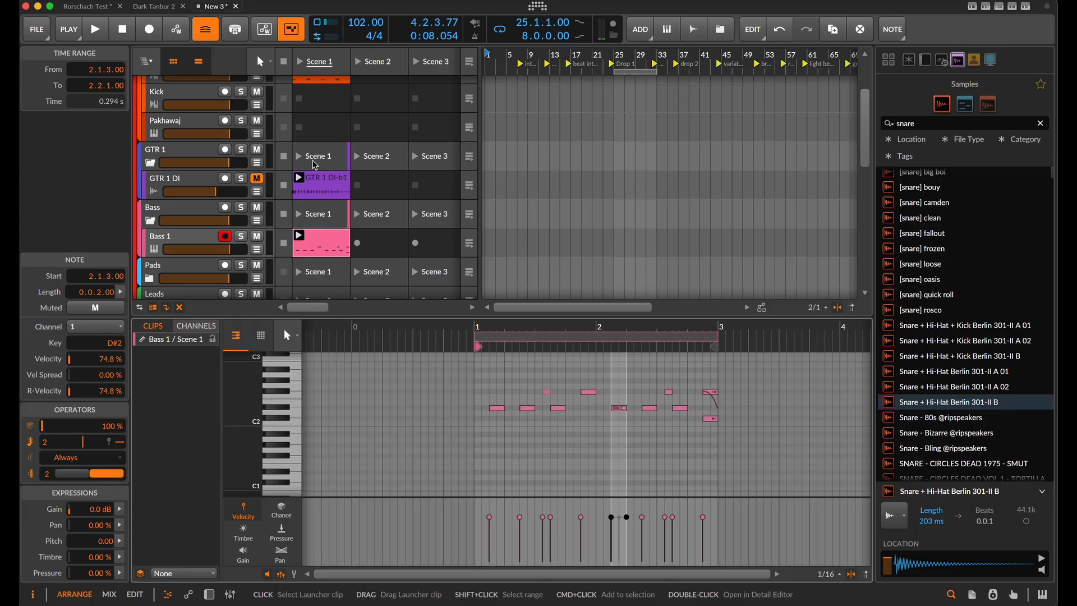
pyautogui.click(241, 179)
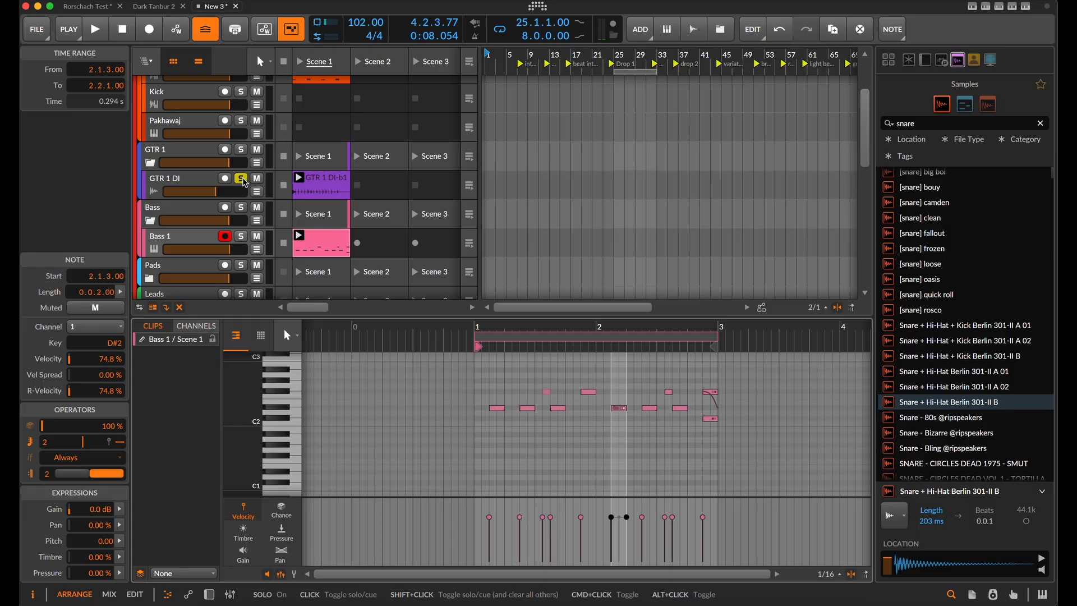
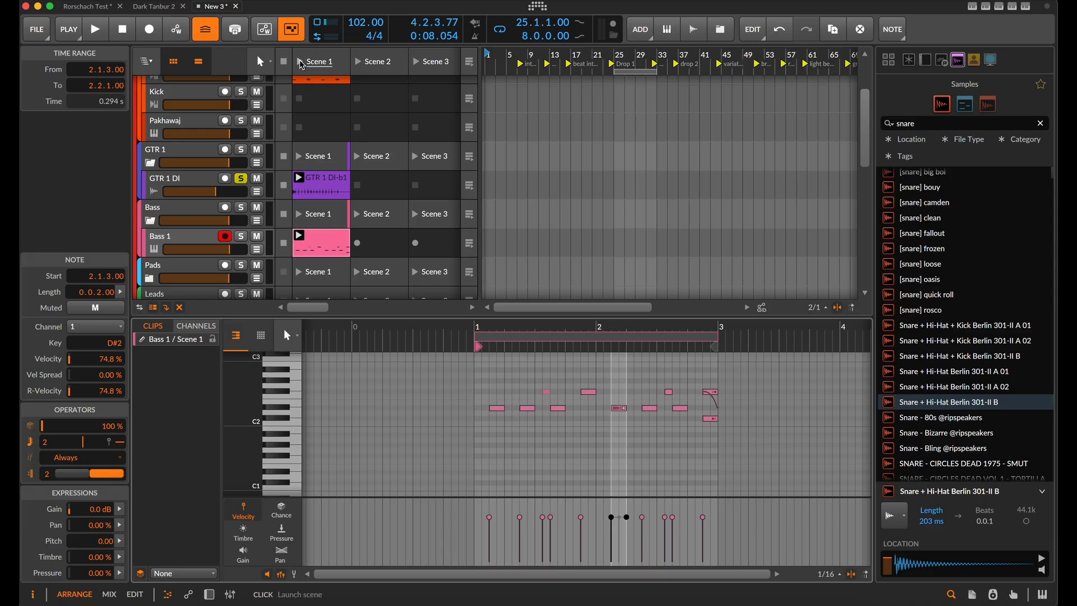
pyautogui.press('space')
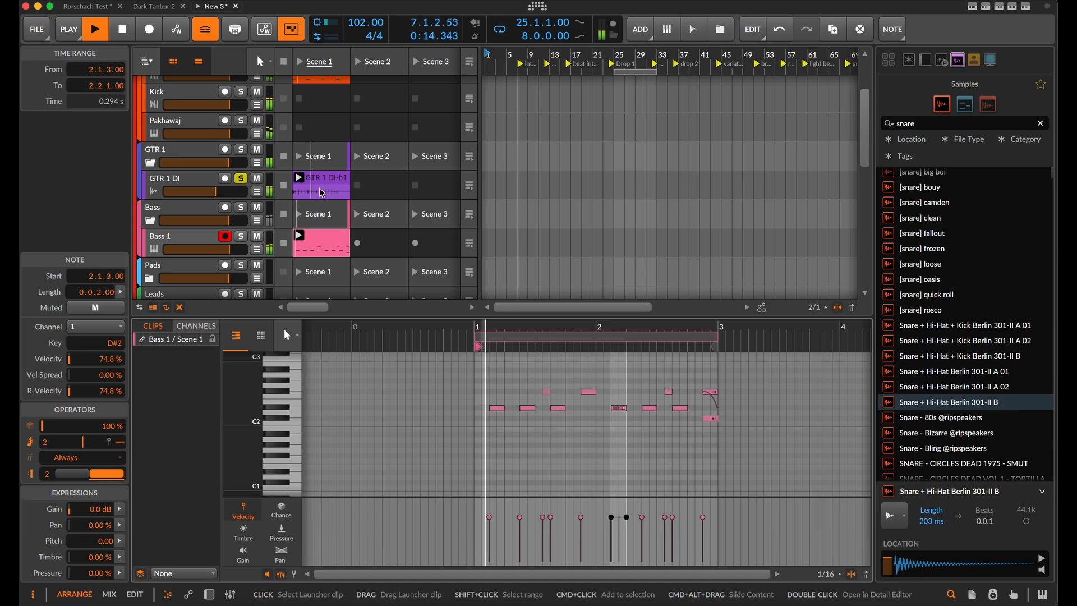
pyautogui.click(241, 179)
pyautogui.press('space')
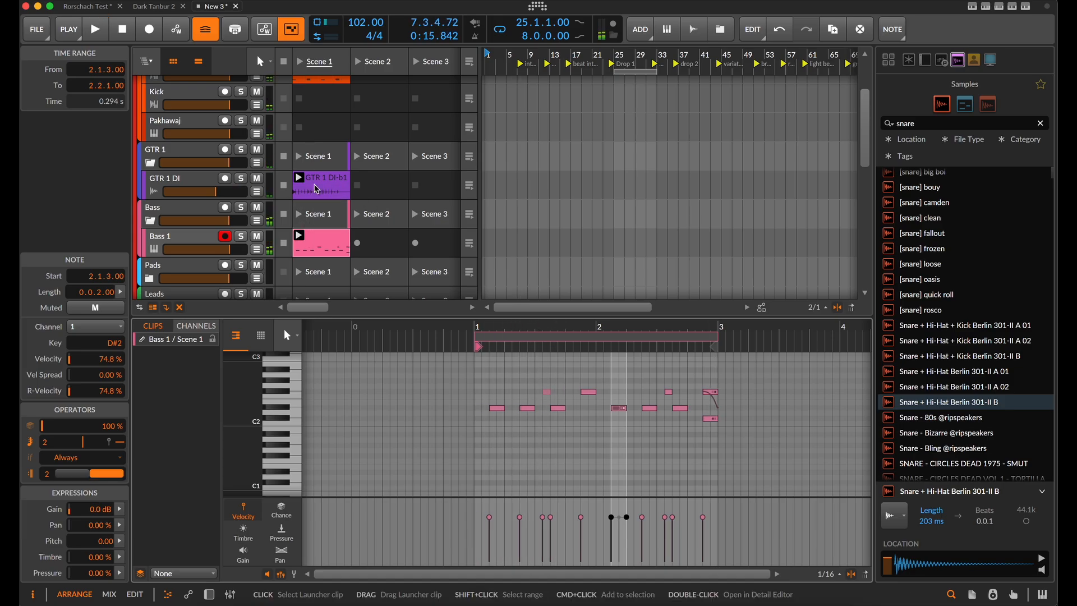
# Copy the GTR 1 DI clip from Scene 1 to its arranger track and position it at 1.1.1.00
pyautogui.click(331, 184)
pyautogui.moveTo(330, 185); pyautogui.dragTo(513, 187)
pyautogui.click(469, 186)
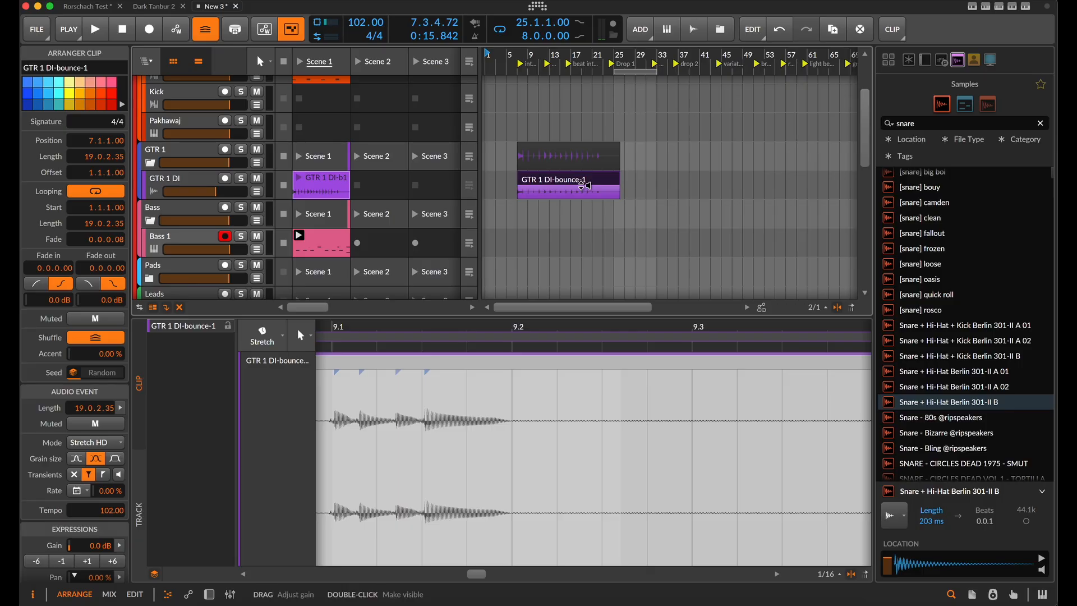
pyautogui.scroll(1, 582, 184)
pyautogui.hscroll(-1, 582, 184)
pyautogui.moveTo(573, 193); pyautogui.dragTo(543, 202)
pyautogui.scroll(3, 543, 209)
pyautogui.hscroll(-2, 544, 209)
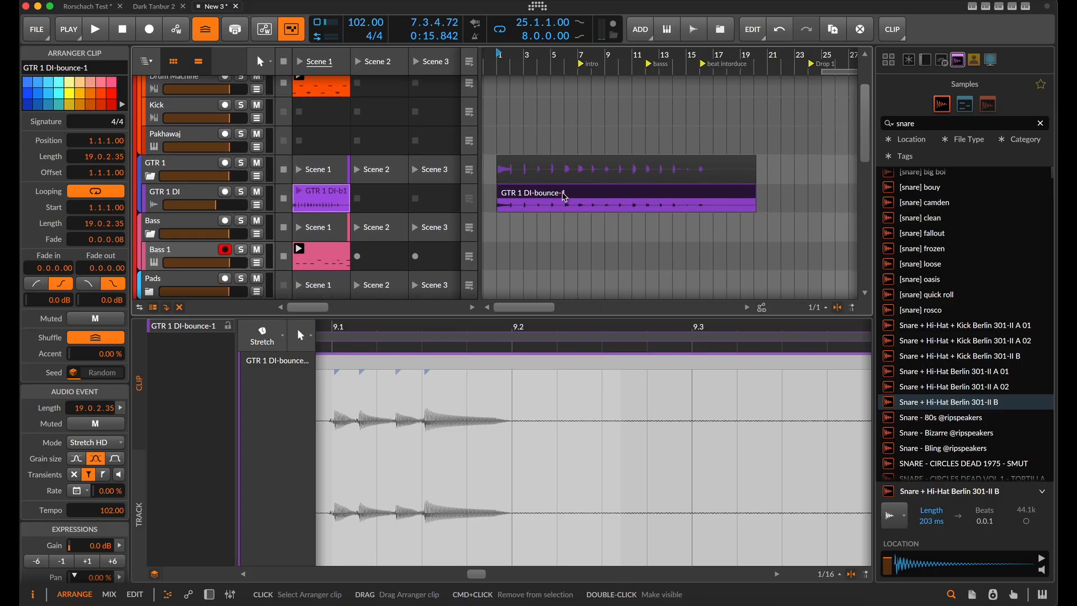
# Open the GTR 1 DI arranger clip for detailed editing, solo its track and play from just before bar 5
pyautogui.doubleClick(562, 197)
pyautogui.hscroll(-1, 424, 487)
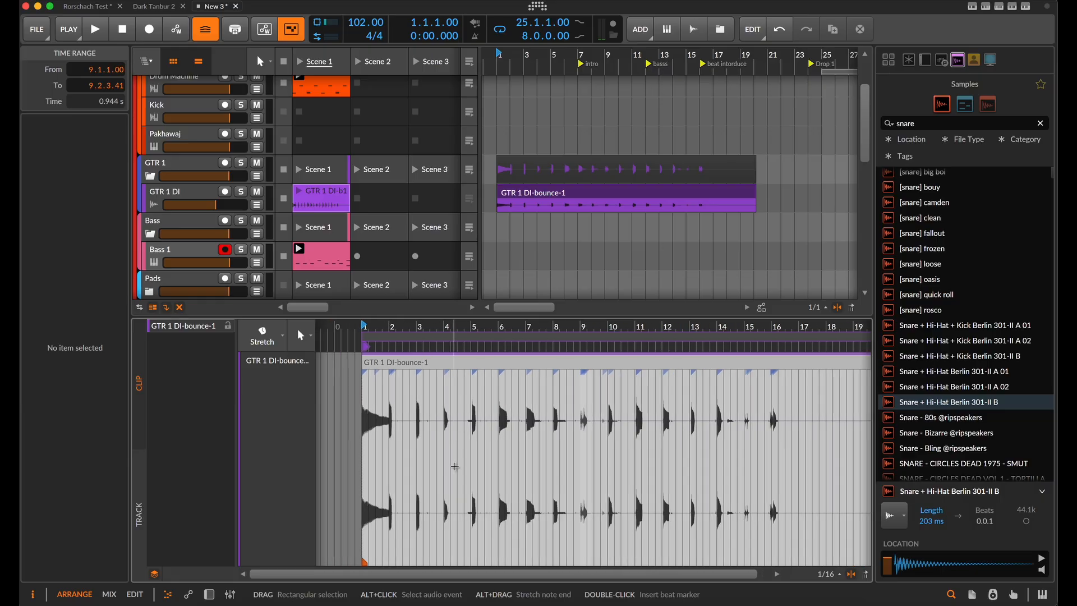
pyautogui.scroll(5, 454, 466)
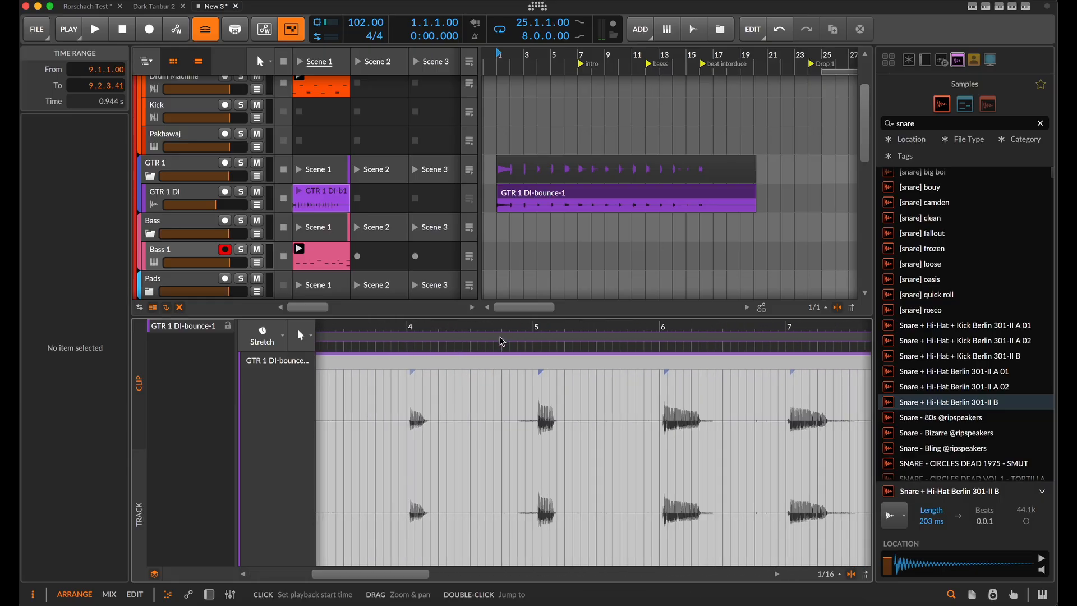
pyautogui.click(245, 192)
pyautogui.click(502, 326)
pyautogui.press('space')
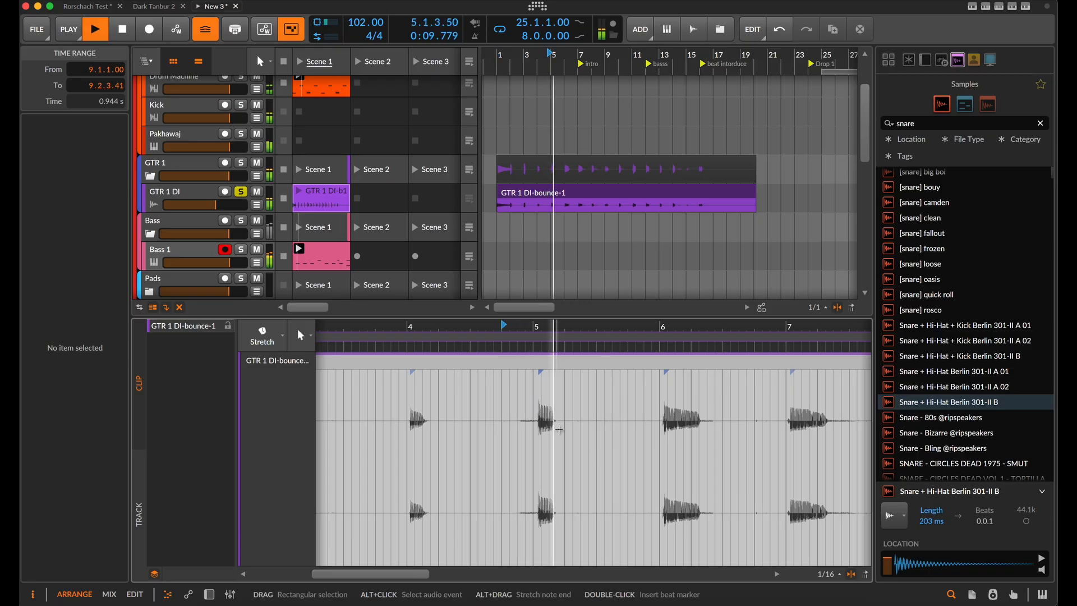
# Delete the audio between 4.4.3.00 and 5.1.1.25, just before the bar 5 guitar hit
pyautogui.scroll(-2, 501, 436)
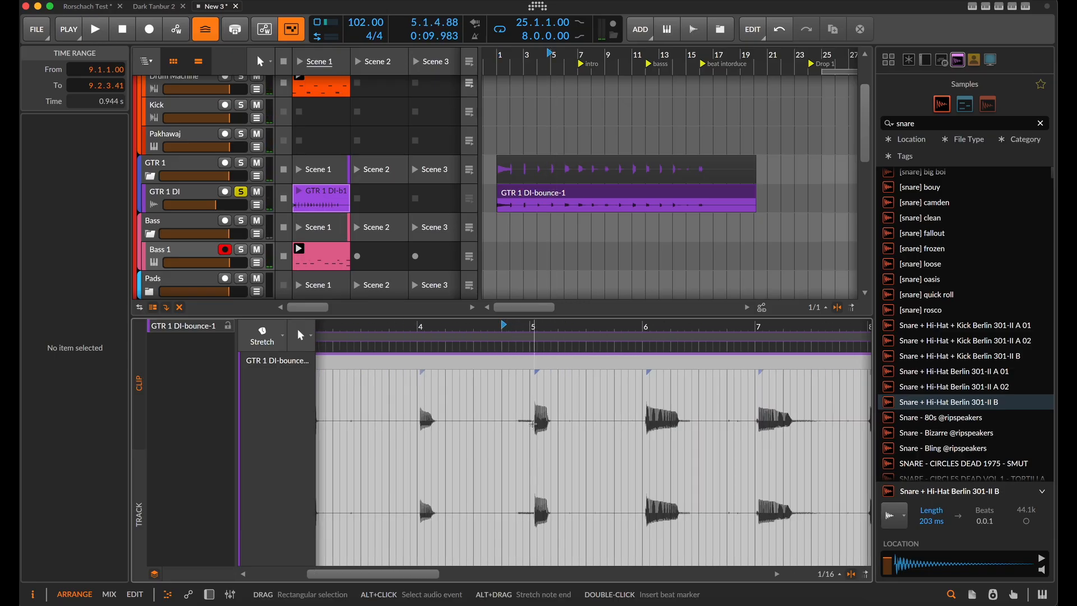
pyautogui.scroll(5, 533, 427)
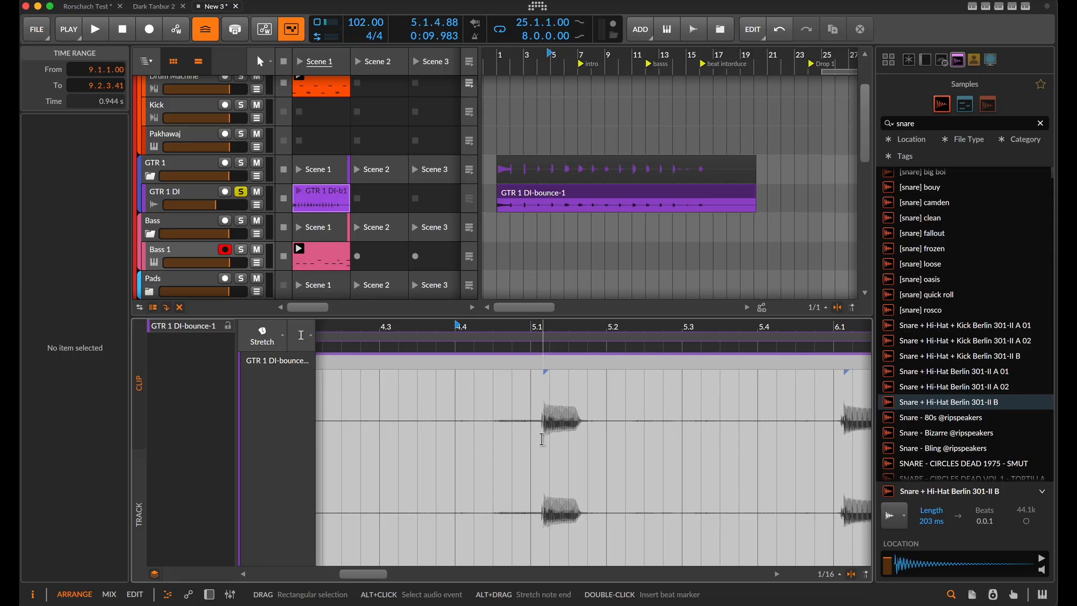
pyautogui.moveTo(542, 438); pyautogui.dragTo(535, 466)
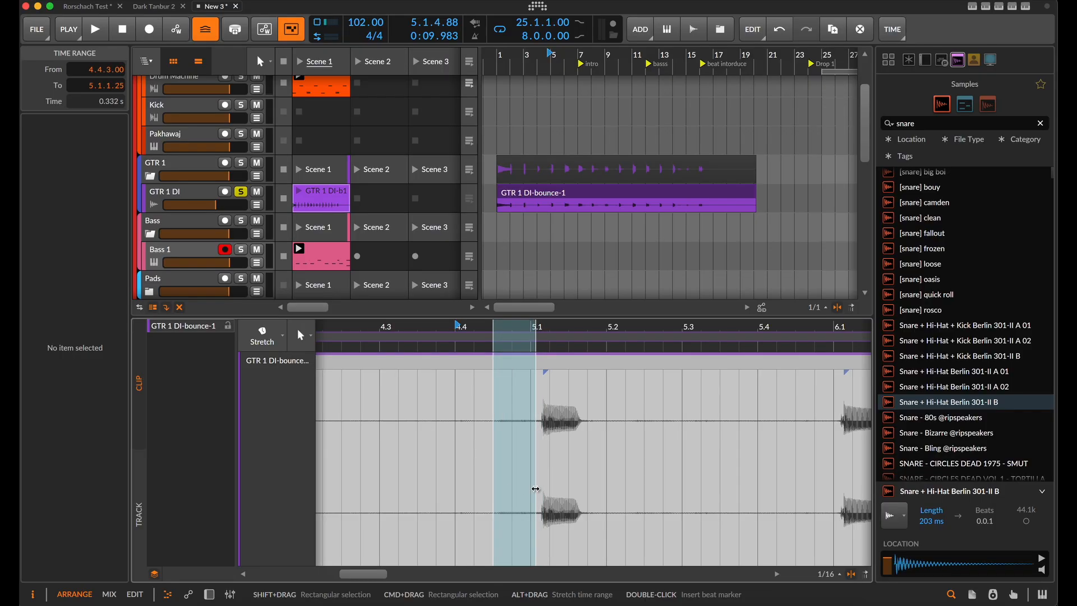
pyautogui.press('Delete')
pyautogui.click(577, 495)
pyautogui.scroll(-4, 577, 496)
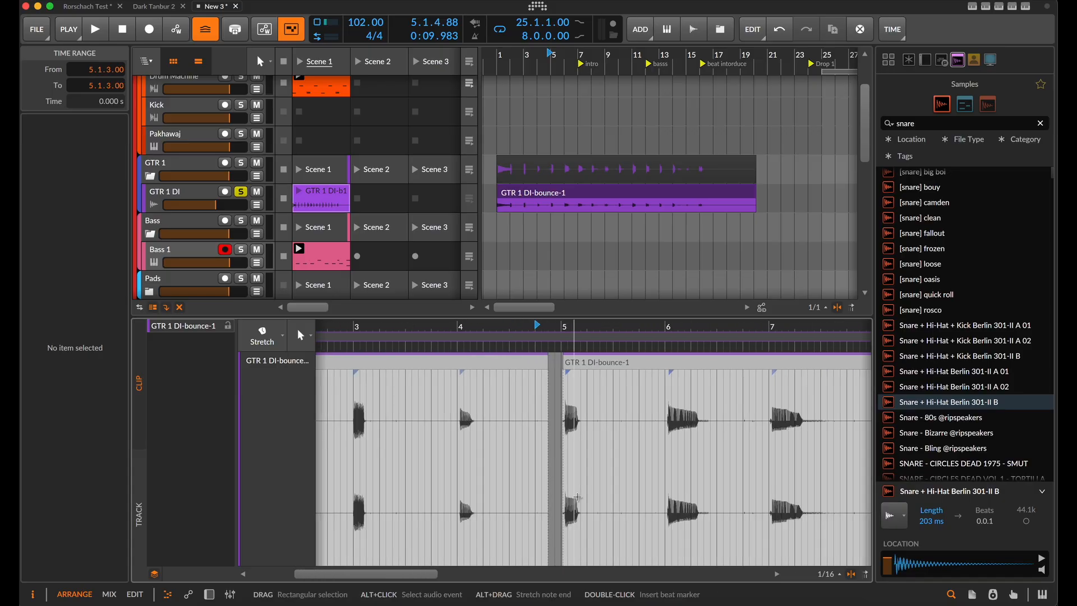
# Split the first audio event of the guitar clip at 2.2.1.00, in the silence after the bar 2 hit
pyautogui.hscroll(-8, 576, 496)
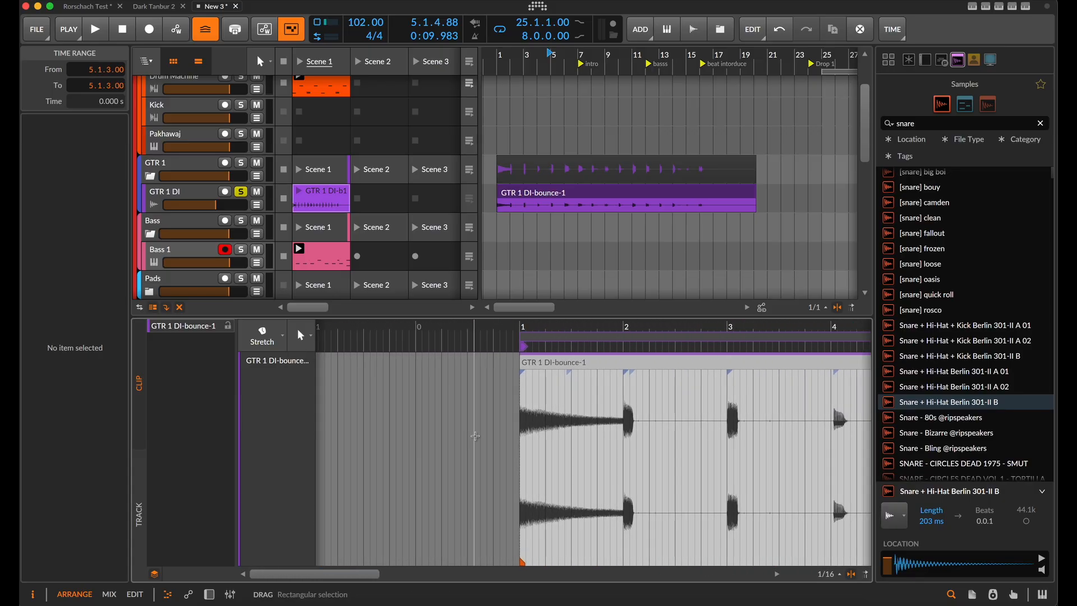
pyautogui.hscroll(2, 475, 436)
pyautogui.scroll(4, 570, 443)
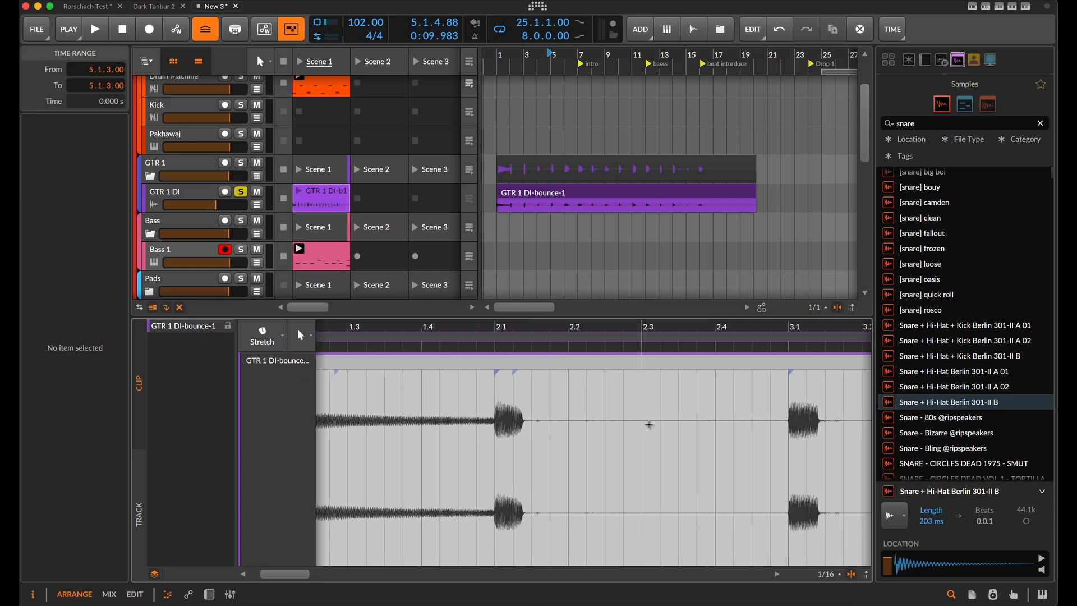
pyautogui.hscroll(1, 645, 424)
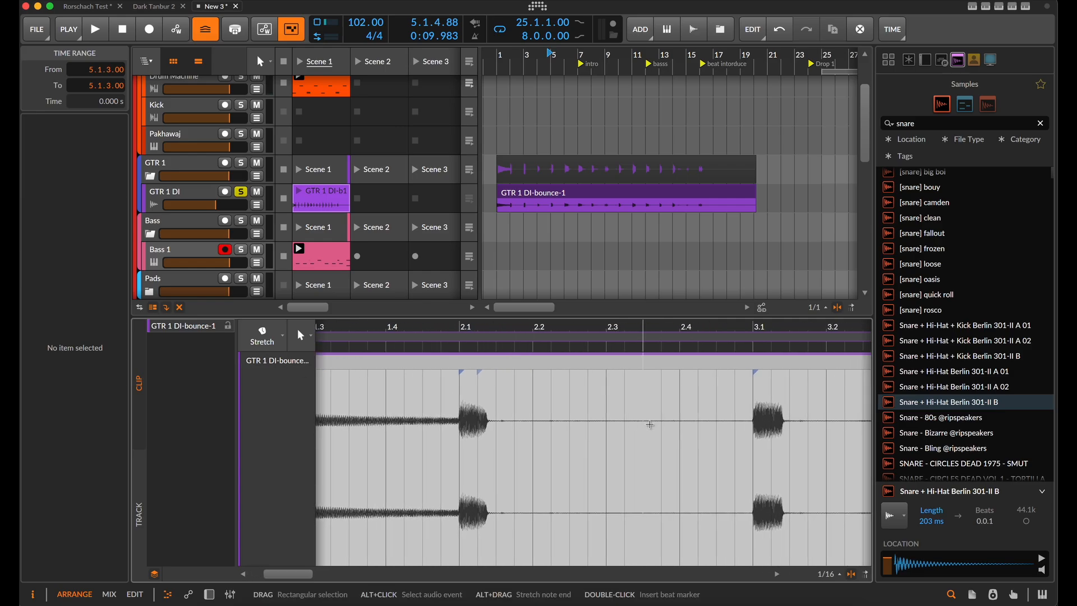
pyautogui.click(480, 376)
pyautogui.doubleClick(536, 369)
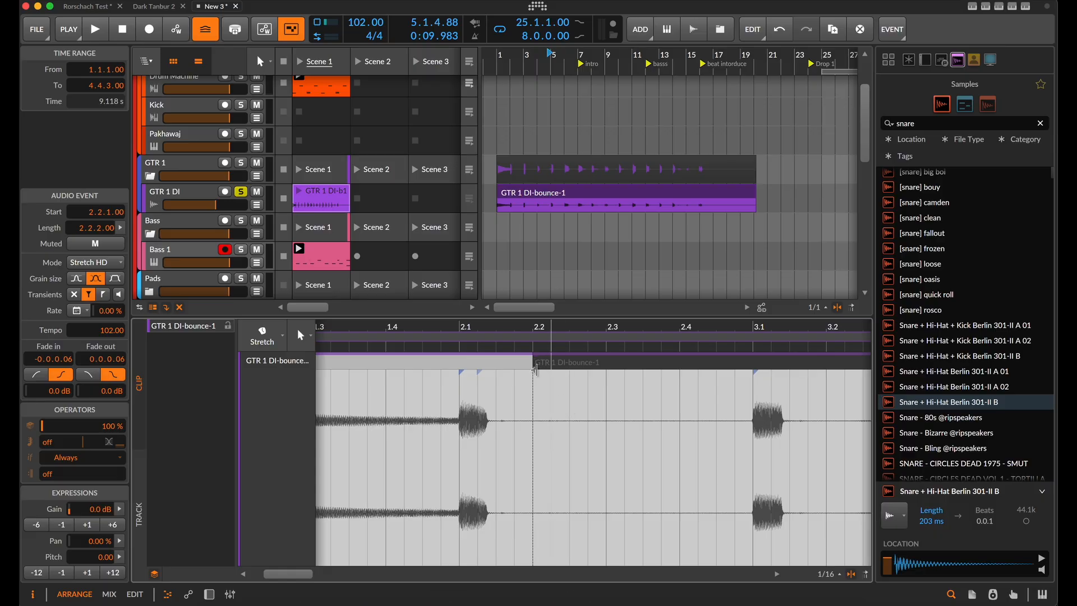
# Insert beat markers on the bar 3 and bar 4 guitar hits and stretch the bar 4 hit onto the gridline
pyautogui.hscroll(3, 561, 366)
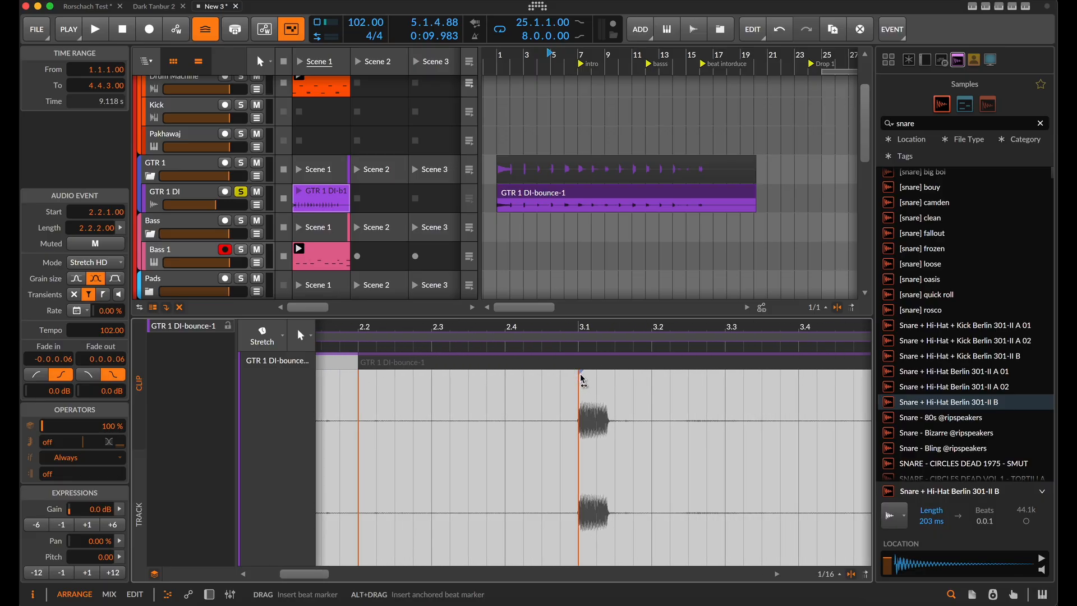
pyautogui.scroll(5, 598, 390)
pyautogui.scroll(-5, 598, 390)
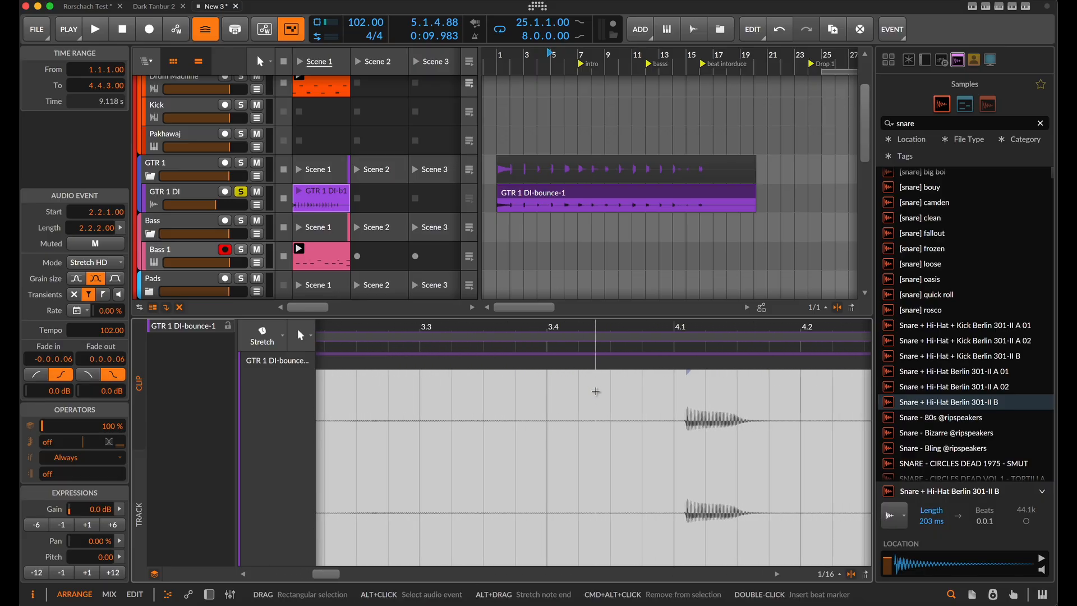
pyautogui.doubleClick(589, 377)
pyautogui.moveTo(588, 377); pyautogui.dragTo(576, 375)
# Adjust the start of the audio event after the gap so its first hit aligns with 5.1.1.00
pyautogui.hscroll(5, 577, 374)
pyautogui.hscroll(5, 577, 375)
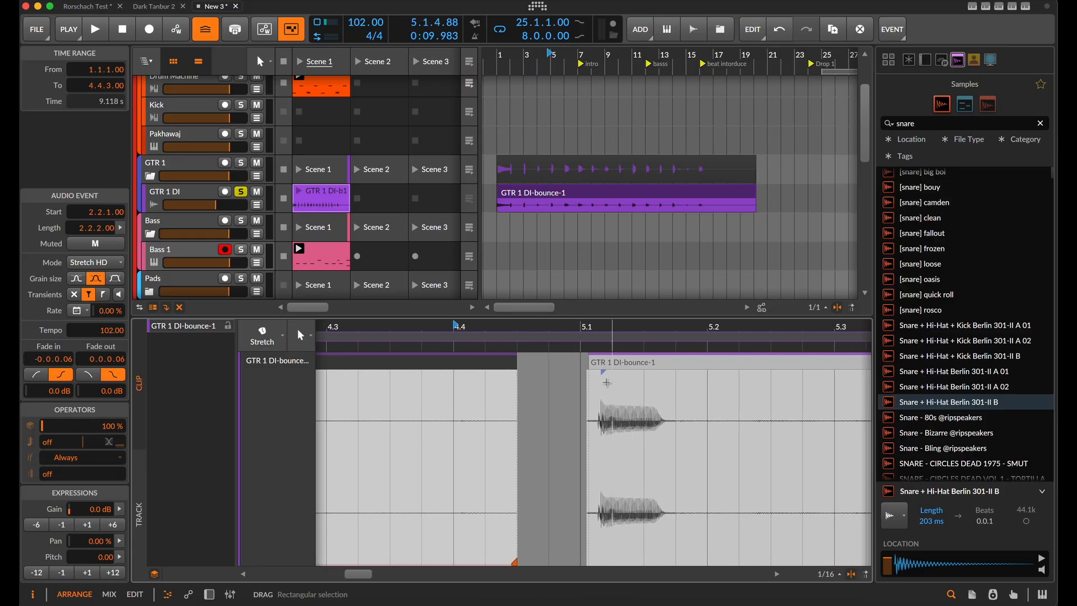
pyautogui.click(575, 360)
pyautogui.moveTo(575, 360)
pyautogui.mouseDown()
pyautogui.moveTo(549, 362)
pyautogui.moveTo(582, 375)
pyautogui.moveTo(580, 361)
pyautogui.mouseUp()
pyautogui.doubleClick(602, 375)
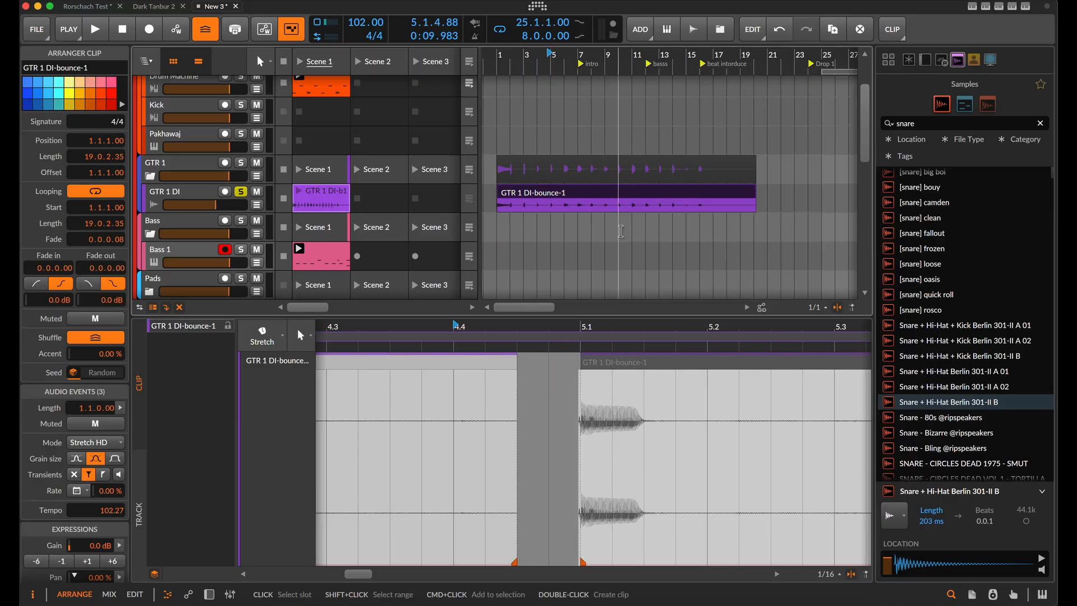
pyautogui.click(327, 256)
pyautogui.click(604, 172)
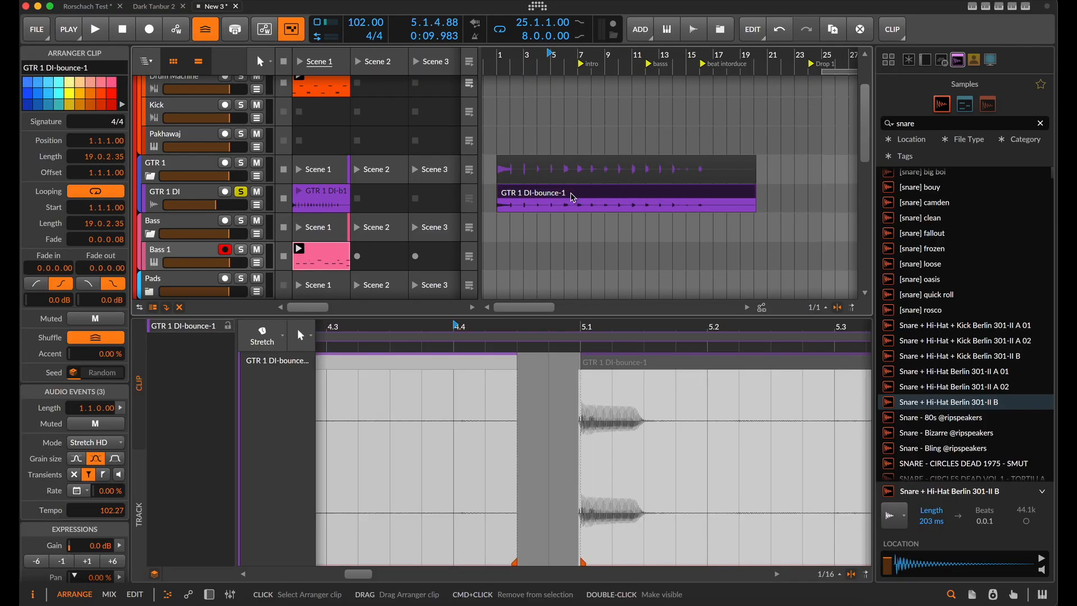
pyautogui.scroll(5, 565, 200)
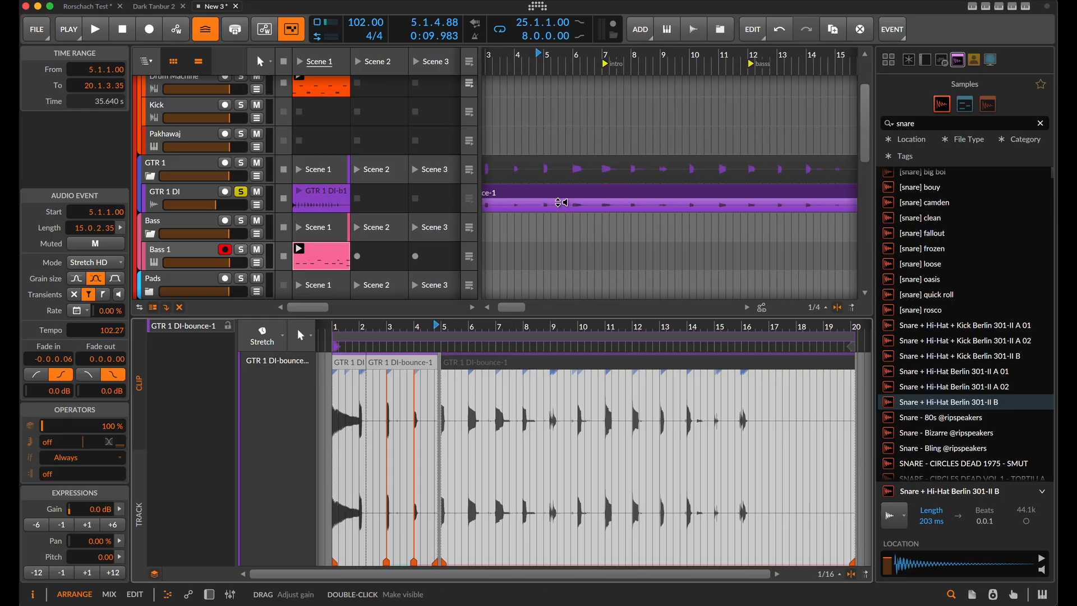
pyautogui.scroll(-4, 564, 199)
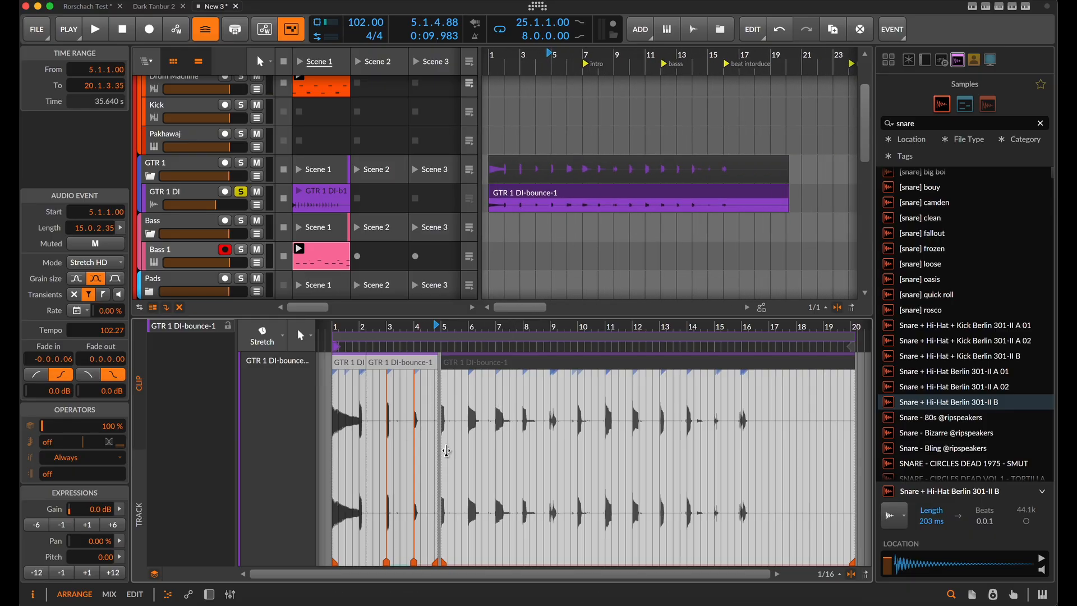
pyautogui.scroll(5, 446, 449)
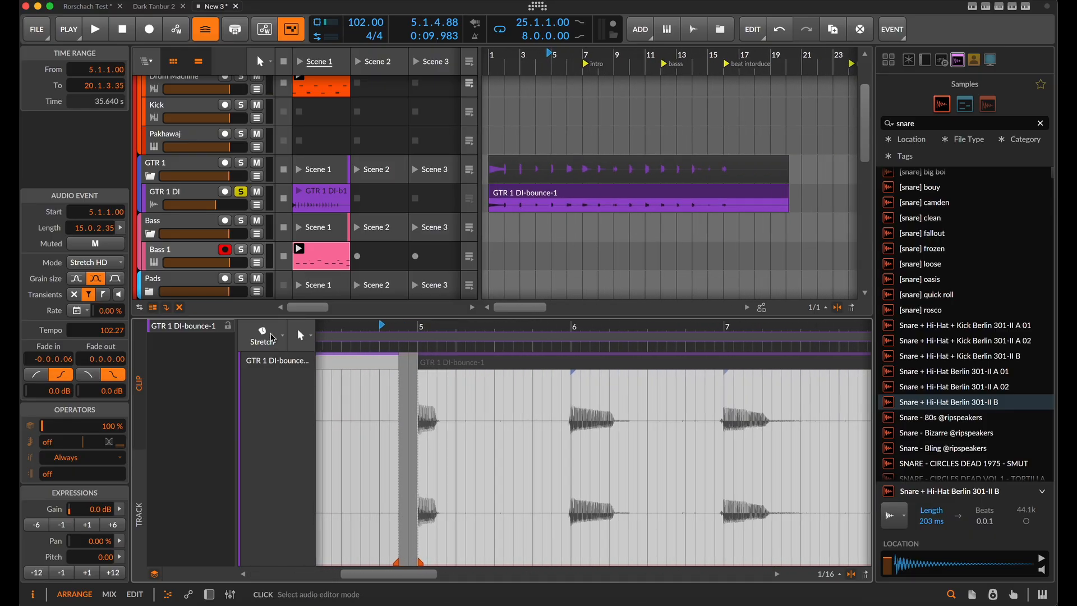
pyautogui.click(280, 336)
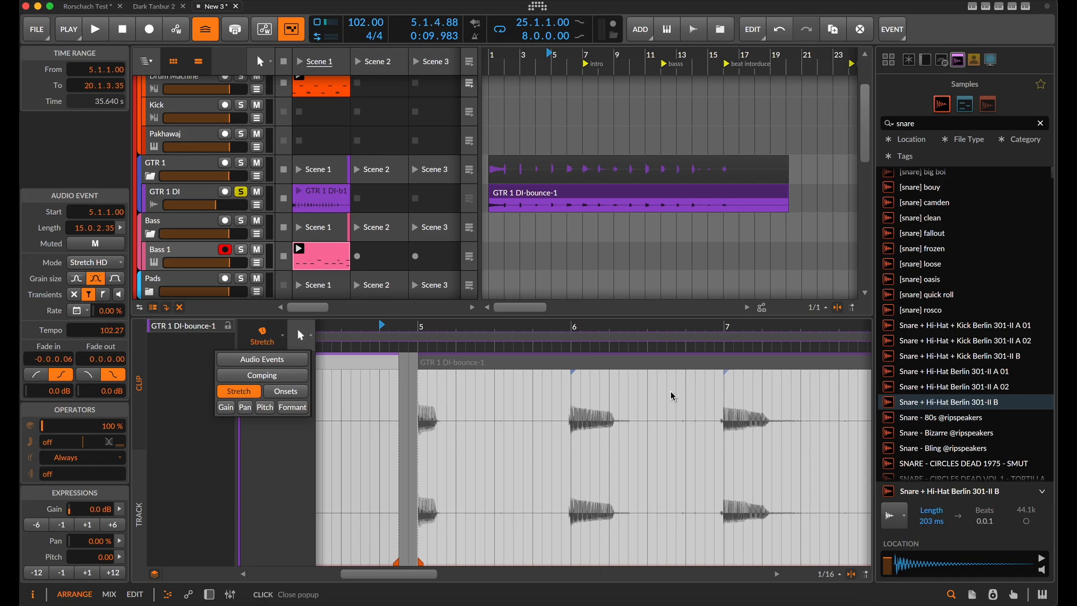
pyautogui.click(577, 390)
# Insert beat markers on the bar 6 and bar 8 guitar hits and stretch them onto the gridlines at 6.1 and 8.1
pyautogui.scroll(5, 578, 388)
pyautogui.scroll(-5, 578, 388)
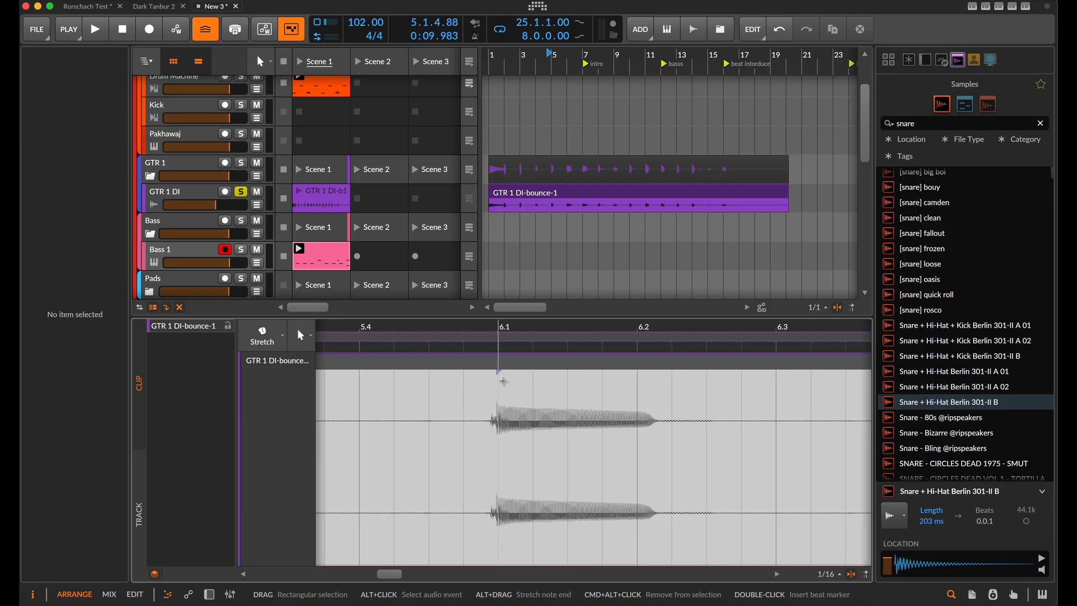
pyautogui.scroll(4, 428, 381)
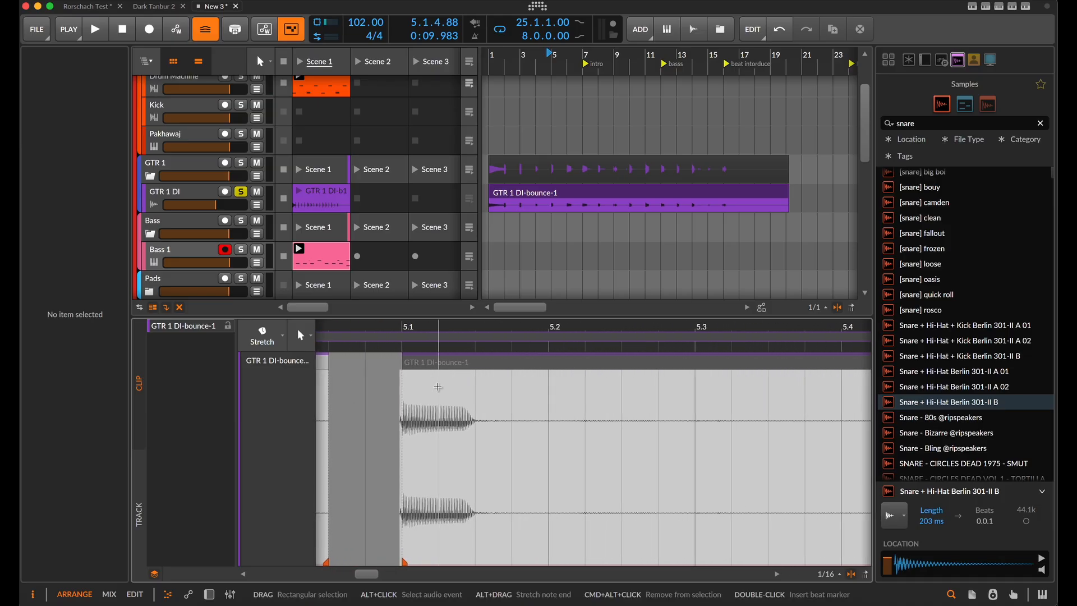
pyautogui.hscroll(10, 432, 385)
pyautogui.hscroll(2, 486, 377)
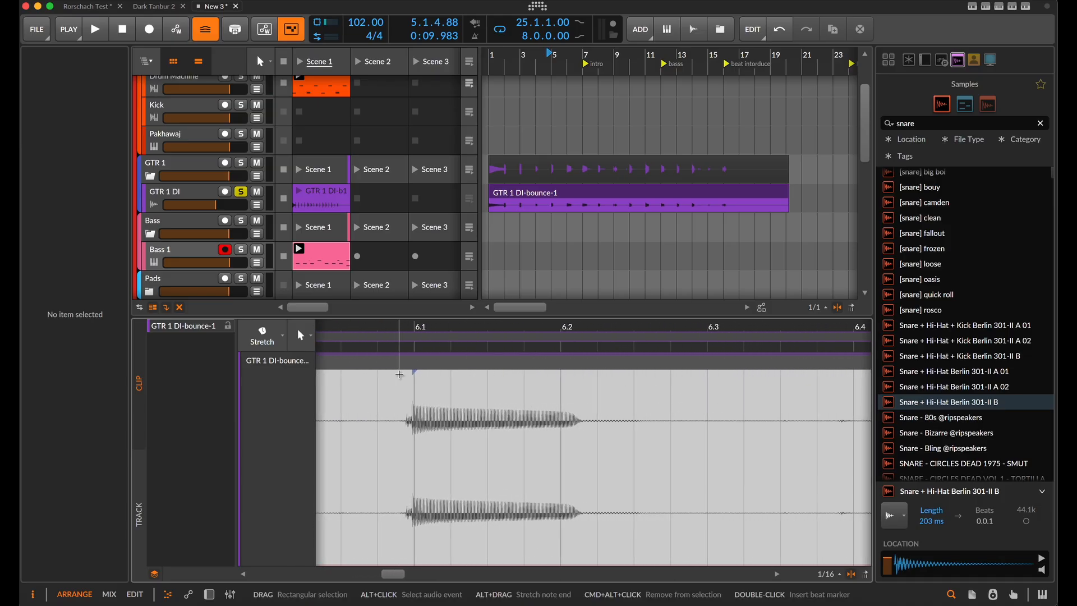
pyautogui.hscroll(10, 419, 381)
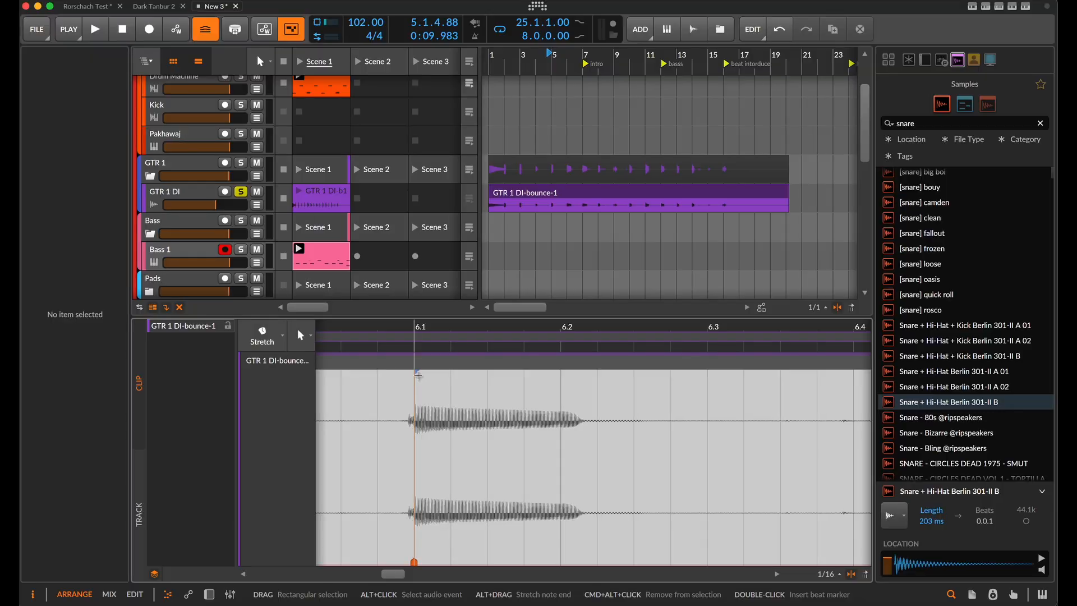
pyautogui.hscroll(10, 501, 381)
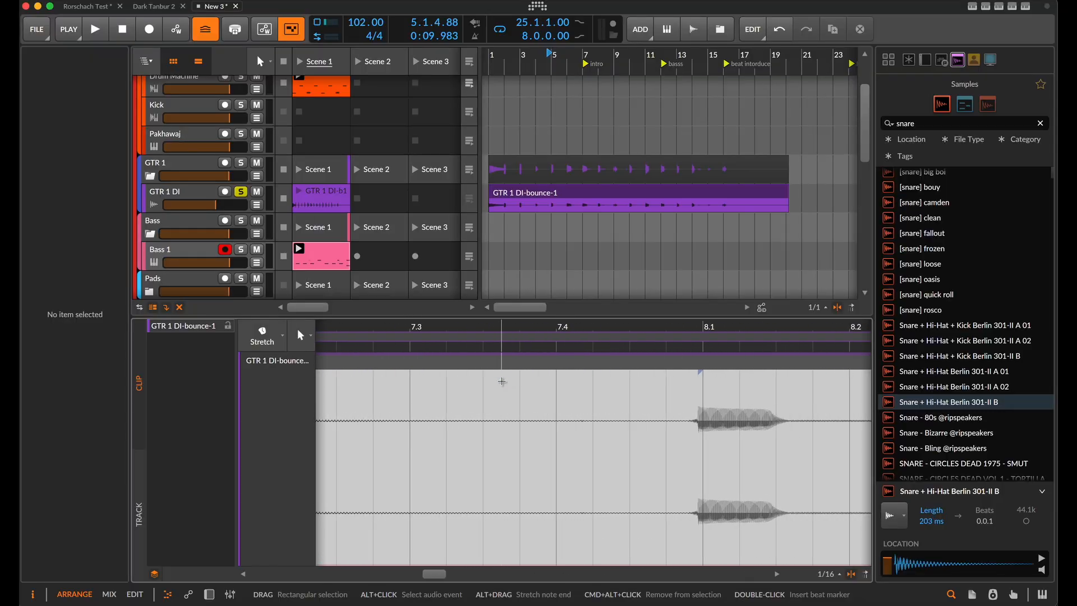
pyautogui.hscroll(9, 560, 415)
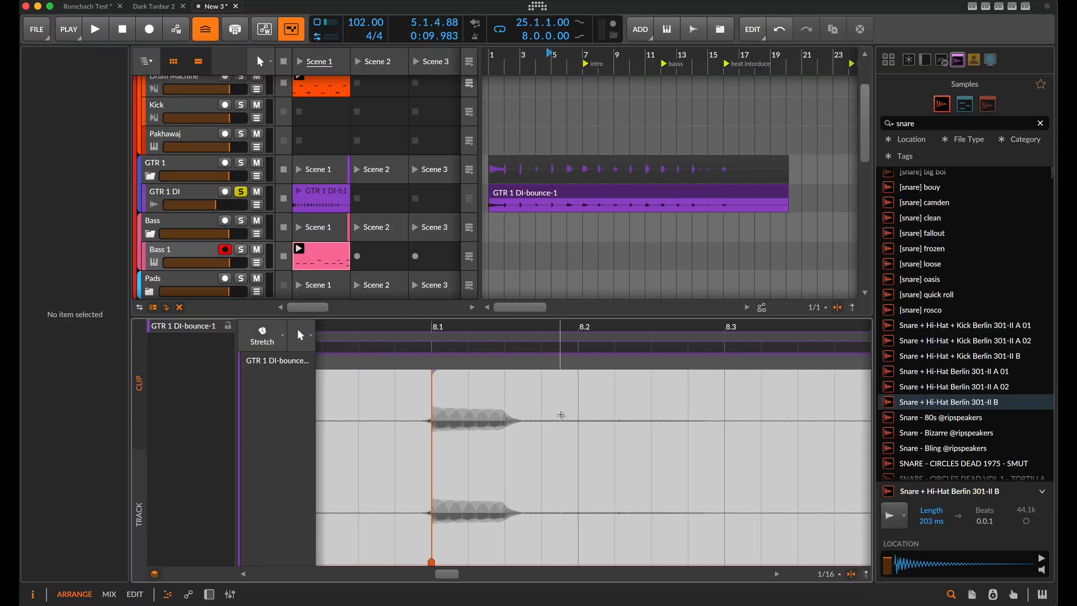
# Separate the four-note phrase at bar 9 into its own audio event and shift it so its first note aligns with 9.1.1.00
pyautogui.scroll(-3, 607, 384)
pyautogui.hscroll(1, 607, 384)
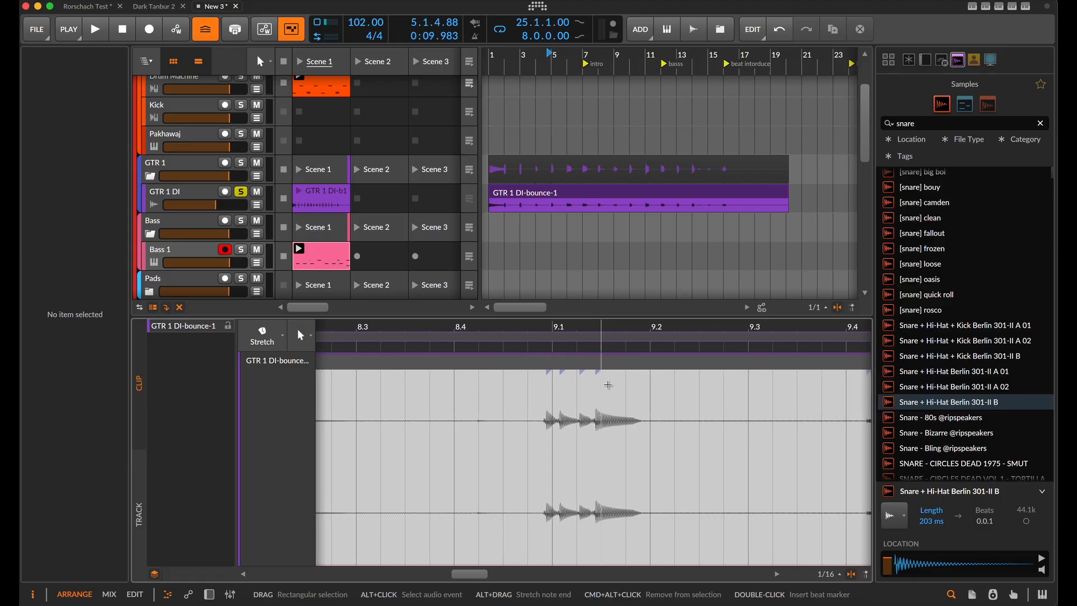
pyautogui.hscroll(3, 560, 479)
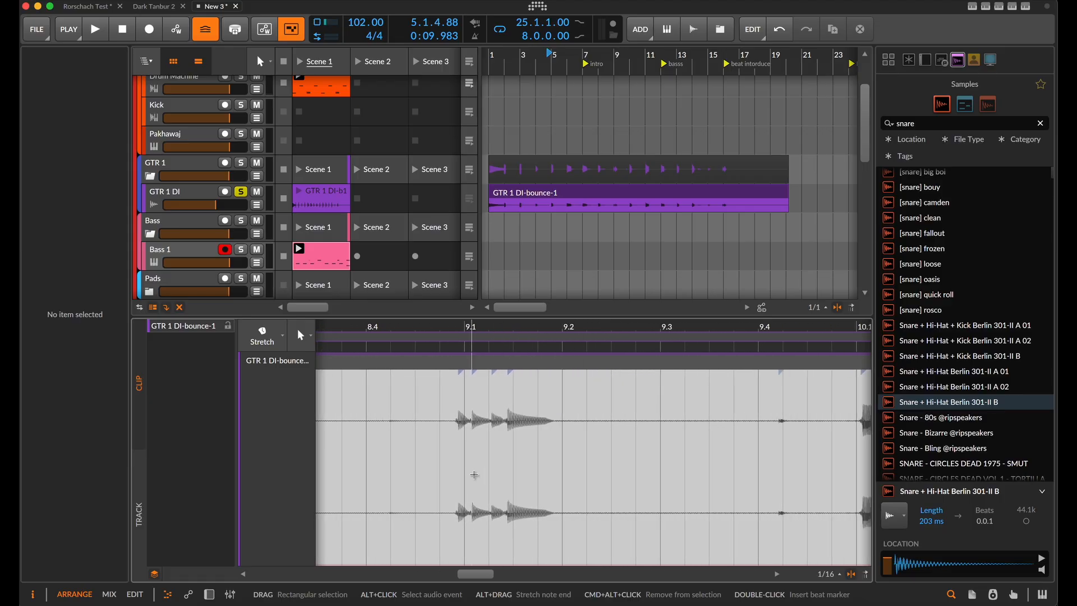
pyautogui.scroll(4, 446, 491)
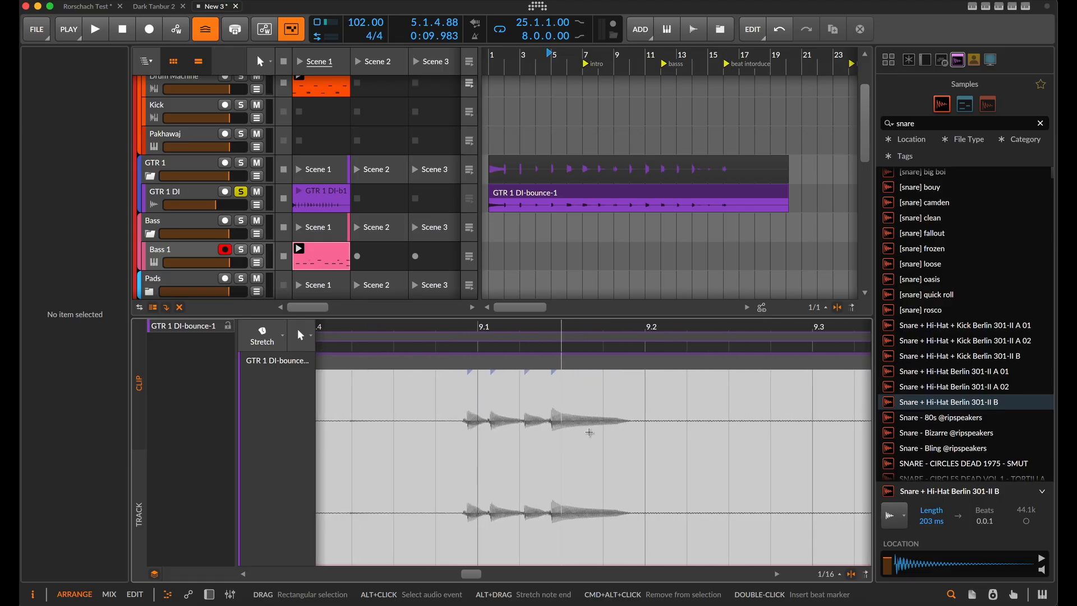
pyautogui.click(446, 496)
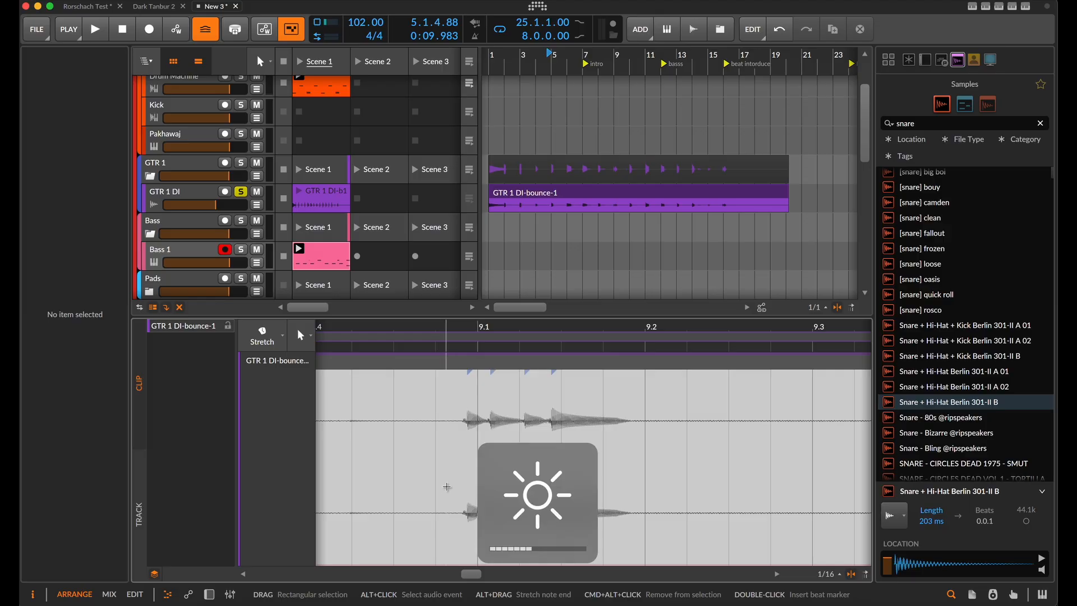
pyautogui.moveTo(445, 489); pyautogui.dragTo(505, 492)
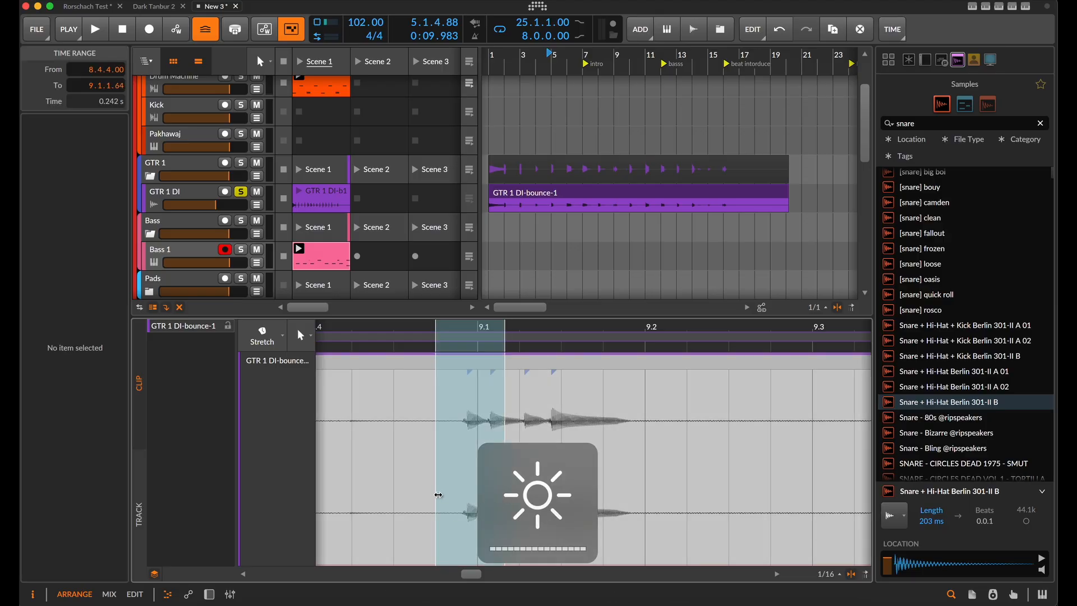
pyautogui.press('F1')
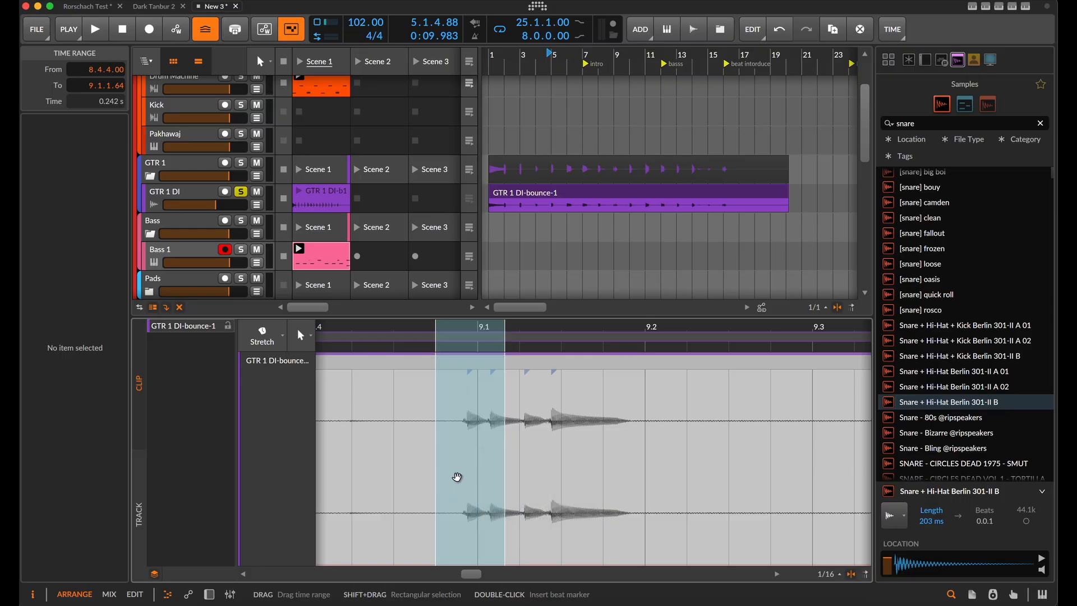
pyautogui.moveTo(452, 477)
pyautogui.mouseDown()
pyautogui.moveTo(656, 506)
pyautogui.moveTo(646, 504)
pyautogui.mouseUp()
pyautogui.moveTo(486, 366); pyautogui.dragTo(496, 369)
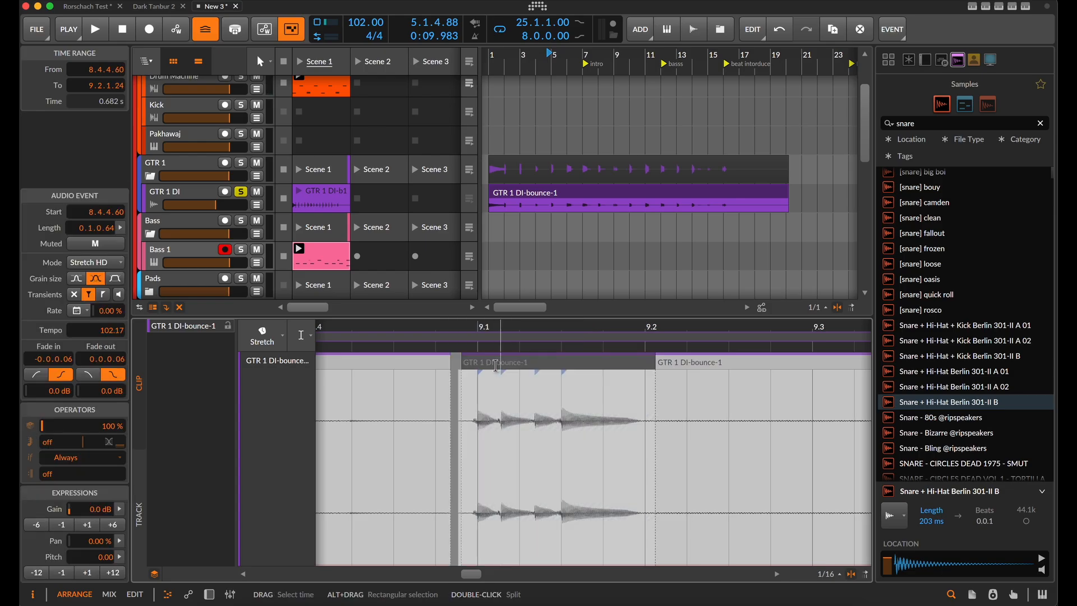
# Set the audio editor grid to 1/16 triplets and anchor the phrase's first note with a beat marker at 9.1.1.00
pyautogui.click(839, 575)
pyautogui.click(814, 466)
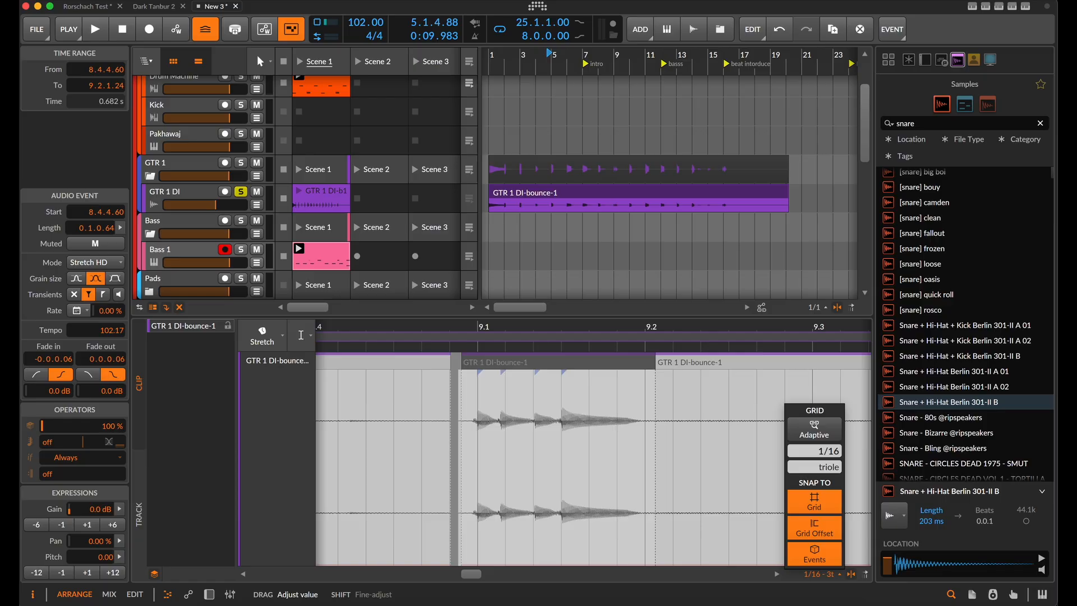
pyautogui.click(538, 403)
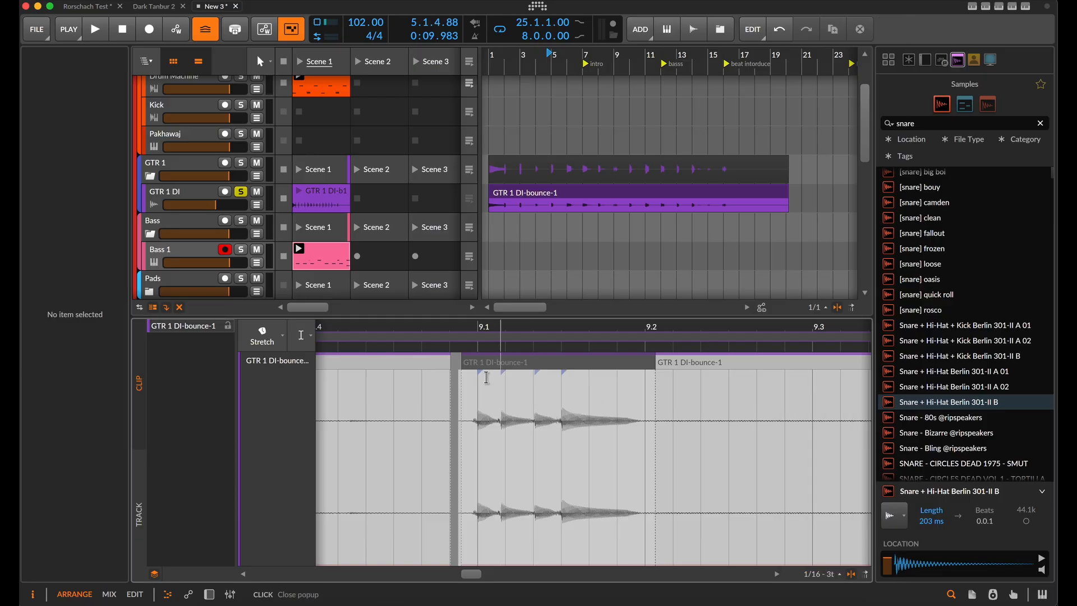
pyautogui.click(528, 373)
pyautogui.doubleClick(481, 373)
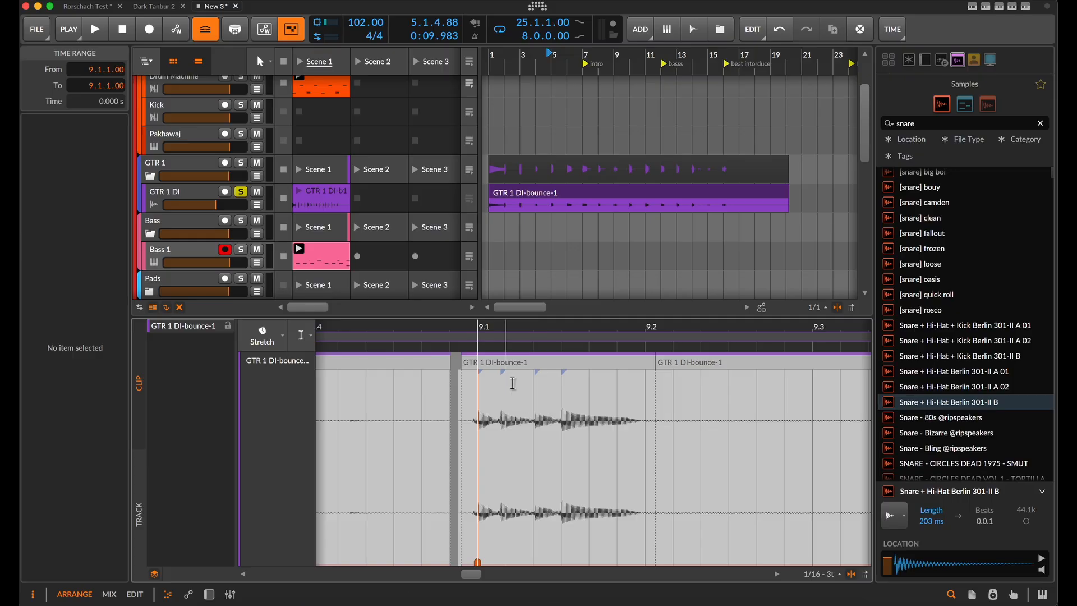
pyautogui.scroll(3, 472, 557)
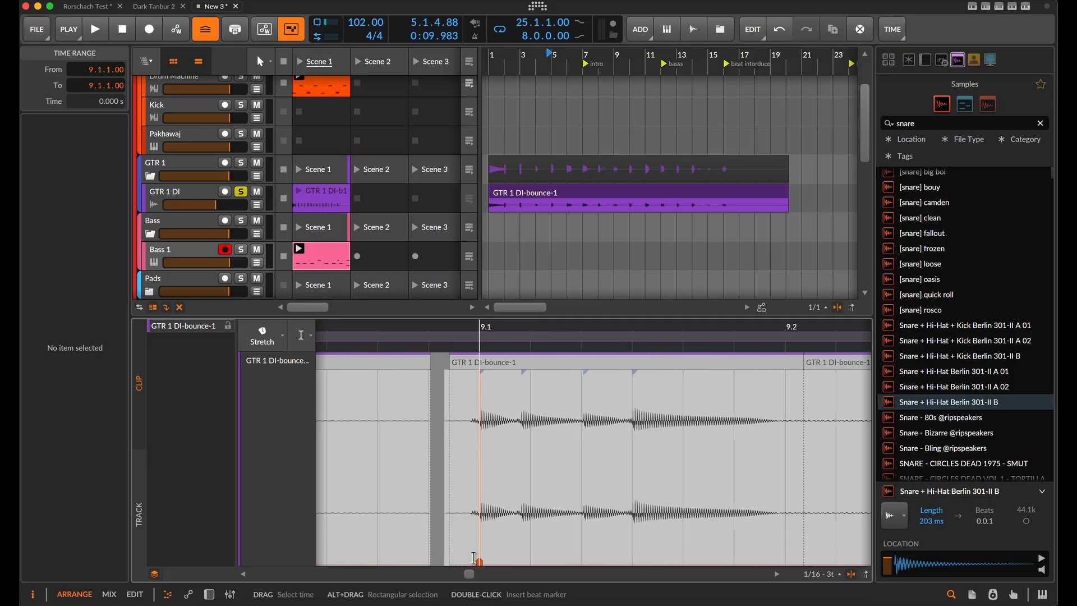
# Insert beat markers on the second, third and fourth notes of the bar 9 phrase and align them with the triplet gridlines
pyautogui.moveTo(522, 374); pyautogui.dragTo(527, 375)
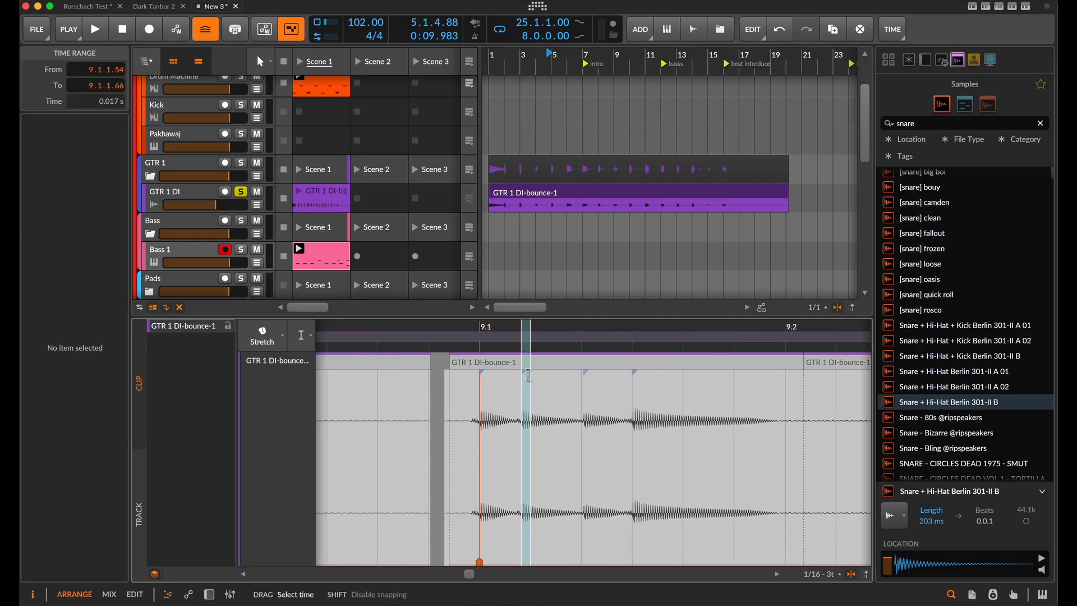
pyautogui.click(521, 374)
pyautogui.press('1')
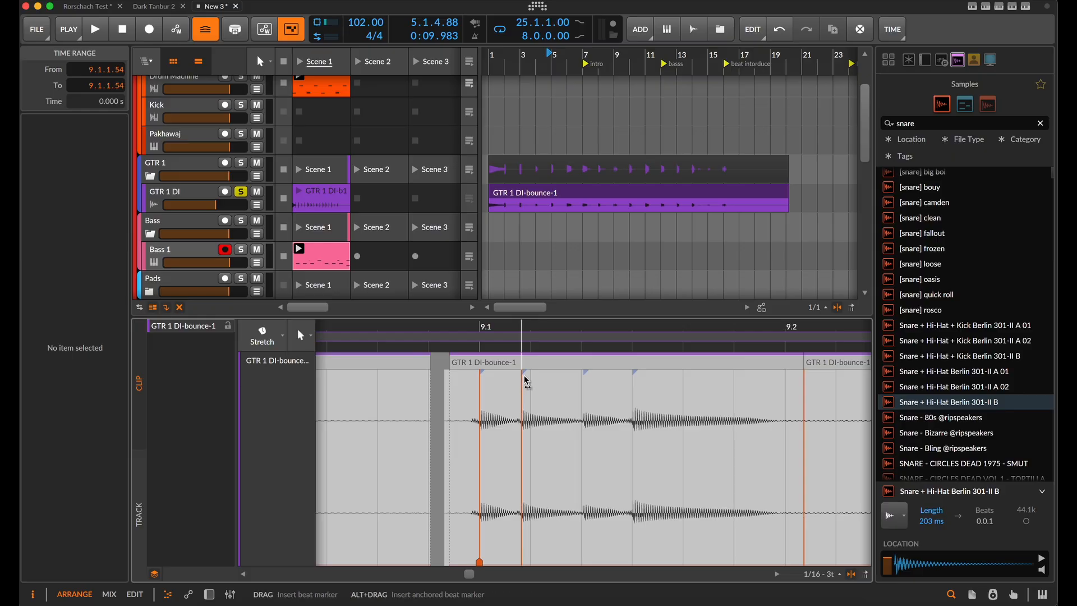
pyautogui.click(529, 382)
pyautogui.click(582, 377)
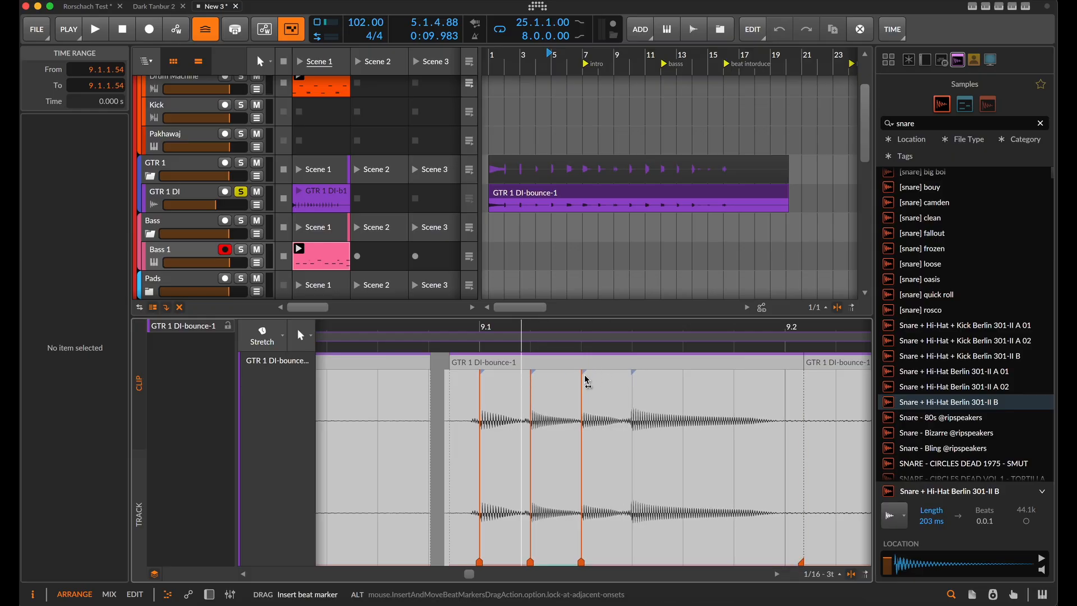
pyautogui.click(634, 379)
pyautogui.click(635, 377)
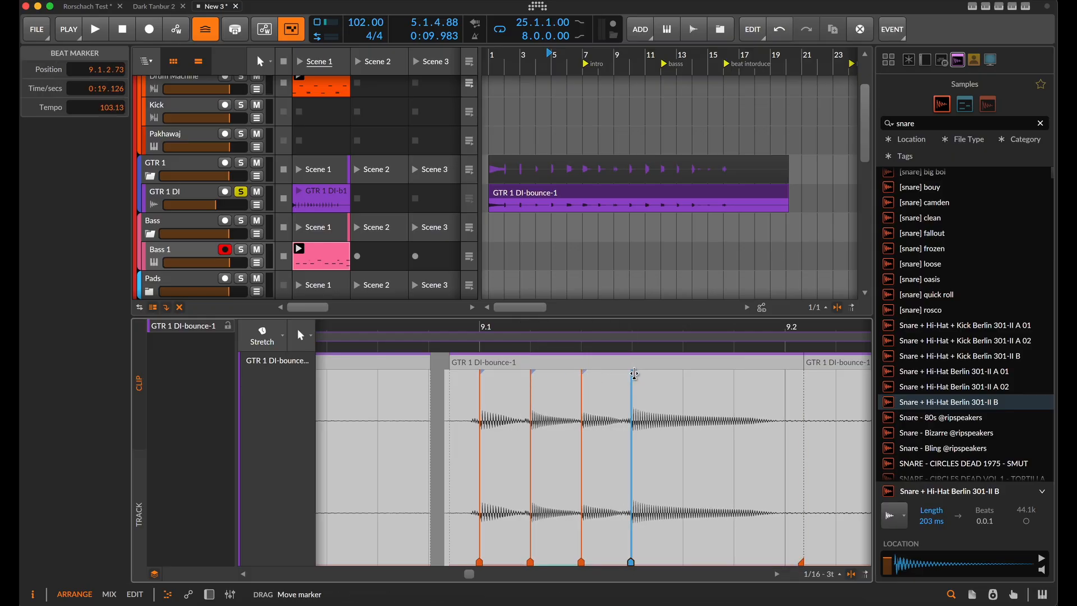
# Trim the start of the audio event following the bar 9 phrase to 9.4.4.33, just before the bar 10 hit
pyautogui.hscroll(10, 634, 377)
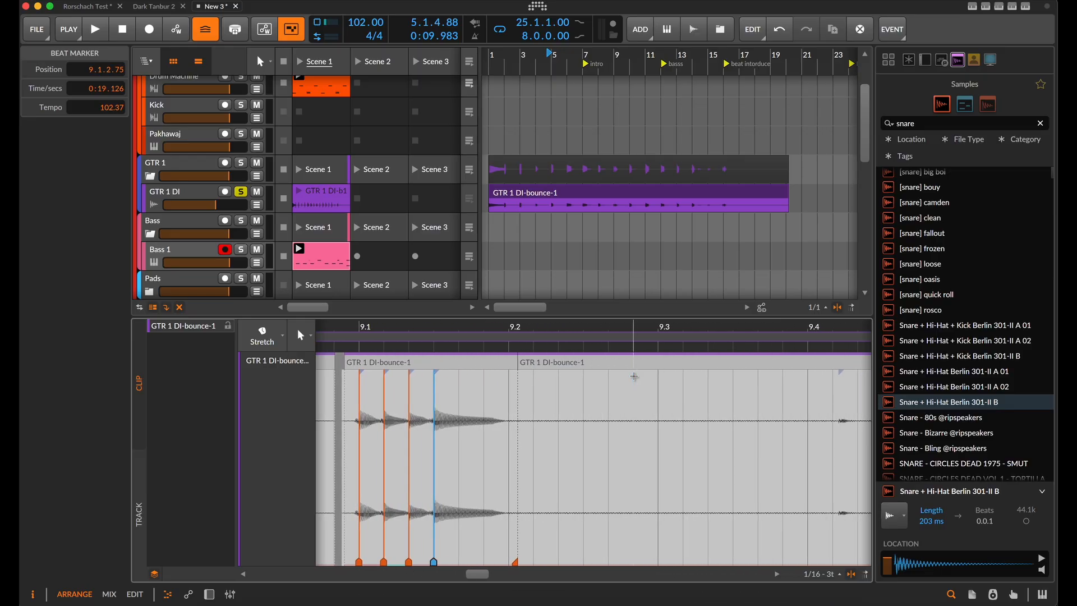
pyautogui.hscroll(-3, 634, 376)
pyautogui.scroll(-5, 634, 377)
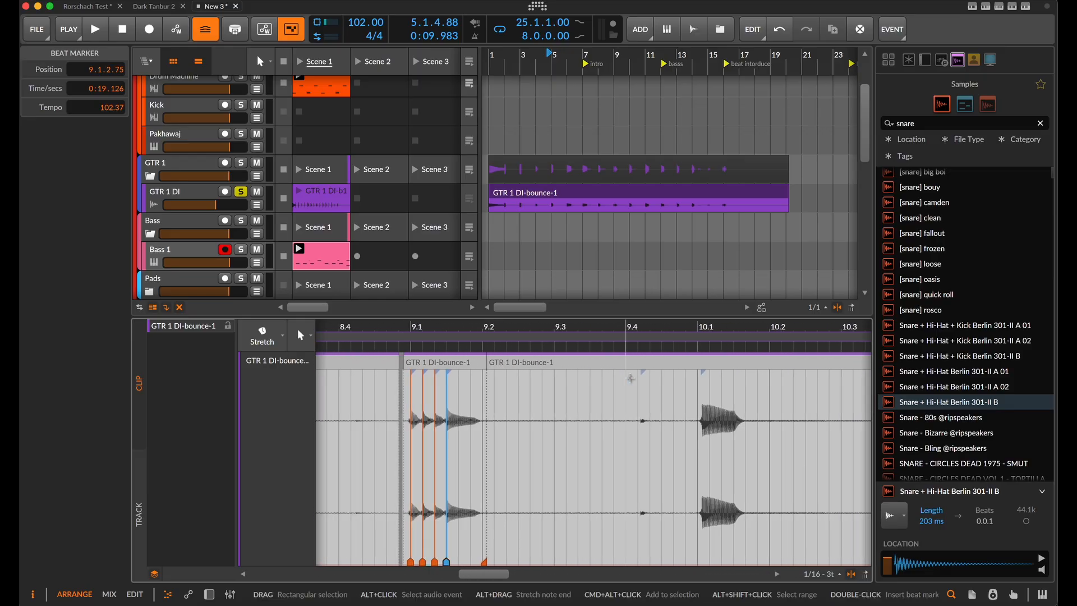
pyautogui.moveTo(493, 361); pyautogui.dragTo(690, 376)
pyautogui.hscroll(5, 617, 375)
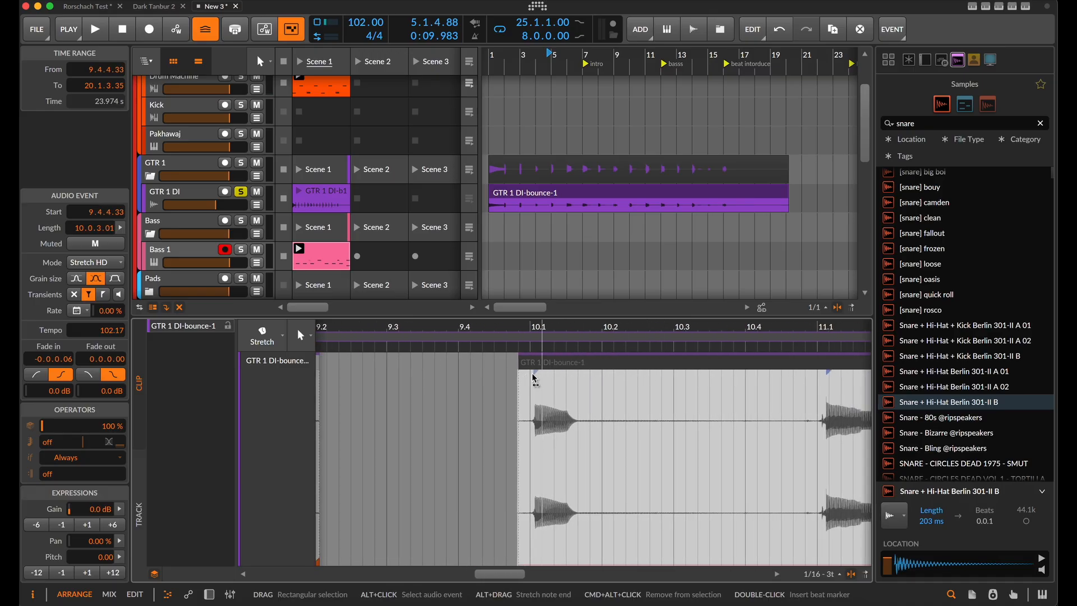
# Insert beat markers on the bar 10, 11 and 12 guitar hits and stretch them onto their downbeat gridlines
pyautogui.click(536, 374)
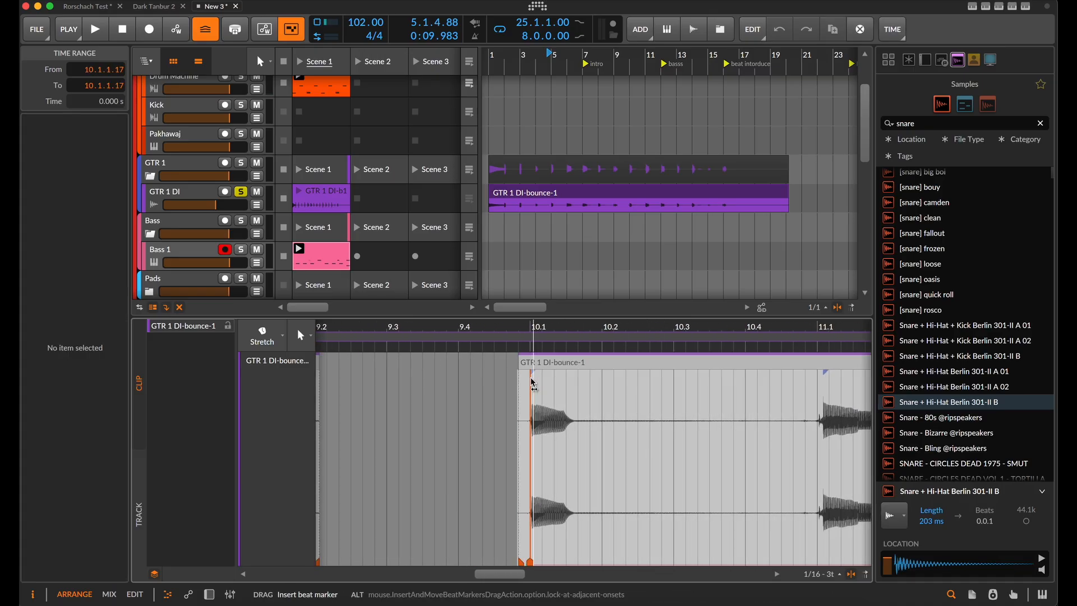
pyautogui.hscroll(6, 561, 381)
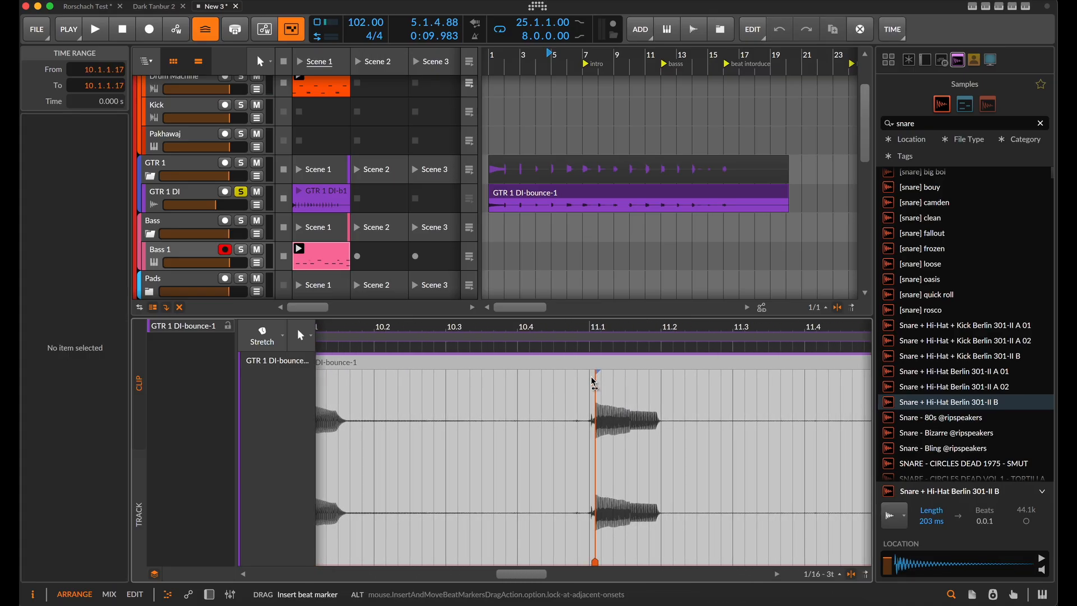
pyautogui.hscroll(10, 594, 380)
pyautogui.hscroll(6, 527, 372)
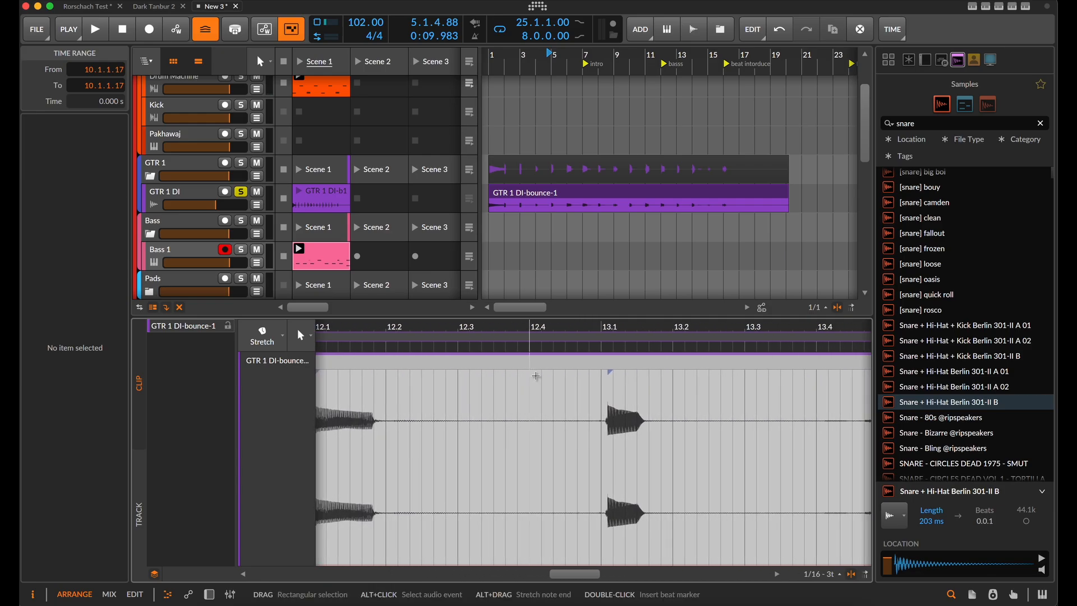
pyautogui.hscroll(-6, 533, 375)
pyautogui.doubleClick(529, 374)
# Insert beat markers on the bar 13 and bar 14 guitar hits and align them with the downbeats at 13.1 and 14.1
pyautogui.hscroll(4, 577, 398)
pyautogui.hscroll(5, 583, 402)
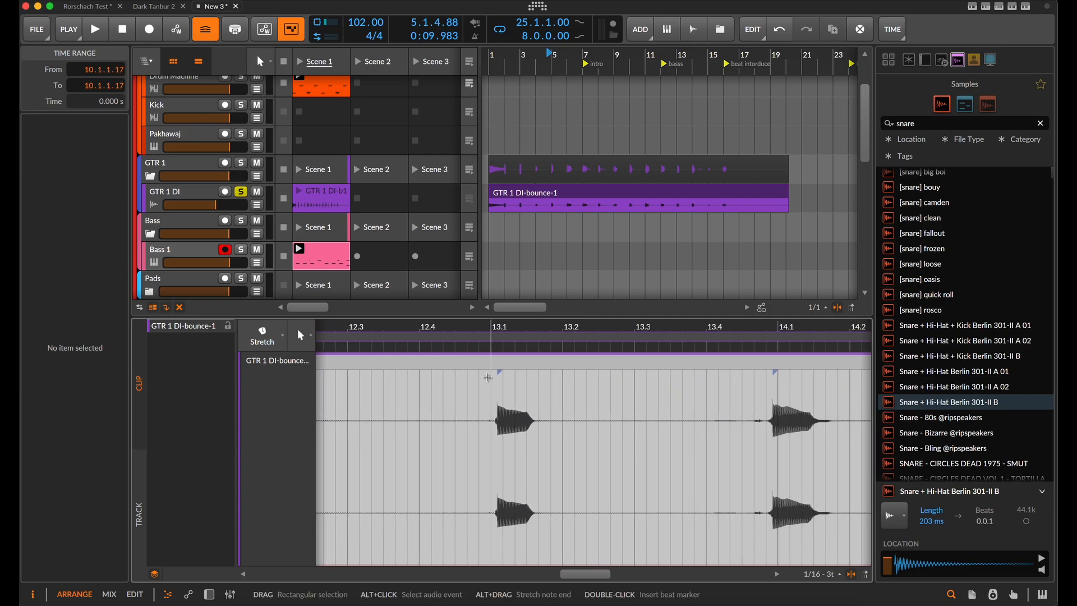
pyautogui.doubleClick(493, 374)
pyautogui.hscroll(2, 613, 387)
pyautogui.hscroll(6, 613, 388)
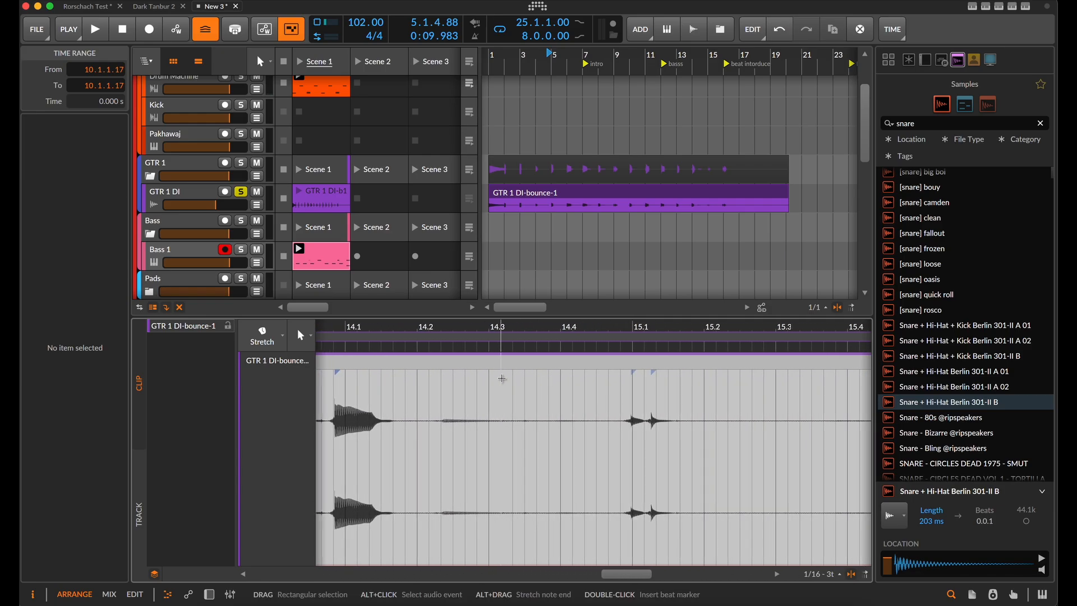
pyautogui.doubleClick(437, 375)
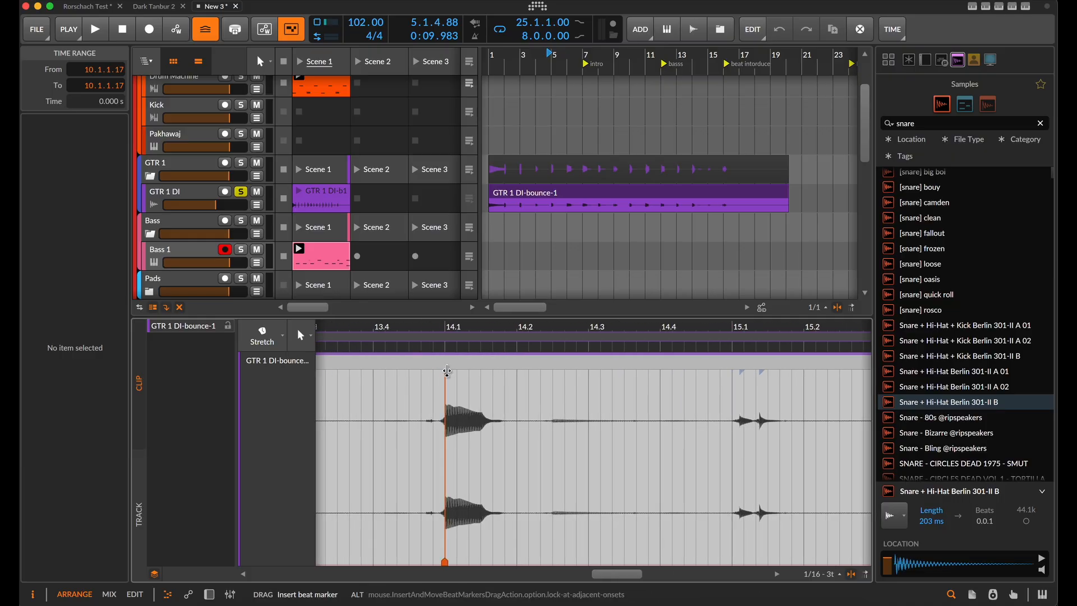
# Insert beat markers on the two bar 15 hits, aligning them with 15.1 and the following straight 1/16 gridline
pyautogui.hscroll(4, 482, 374)
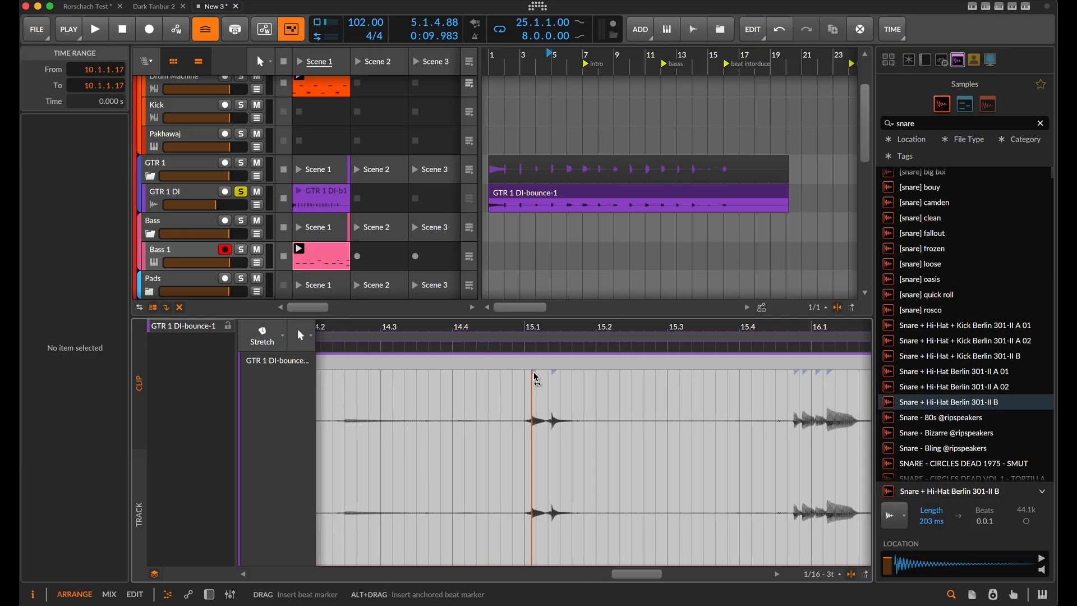
pyautogui.moveTo(534, 373); pyautogui.dragTo(526, 370)
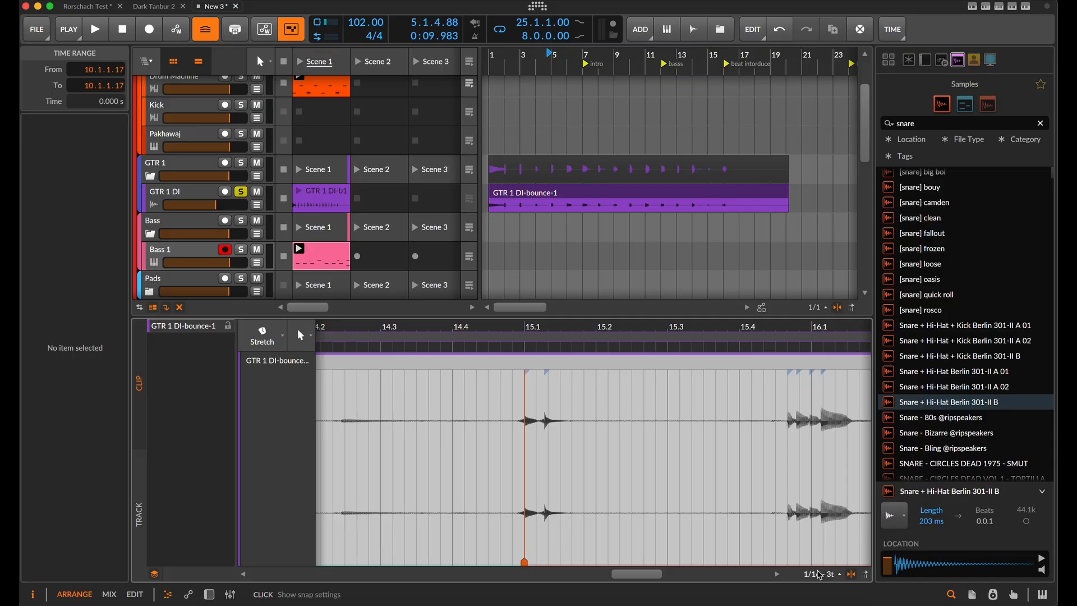
pyautogui.hotkey('alt', ',')
pyautogui.doubleClick(547, 381)
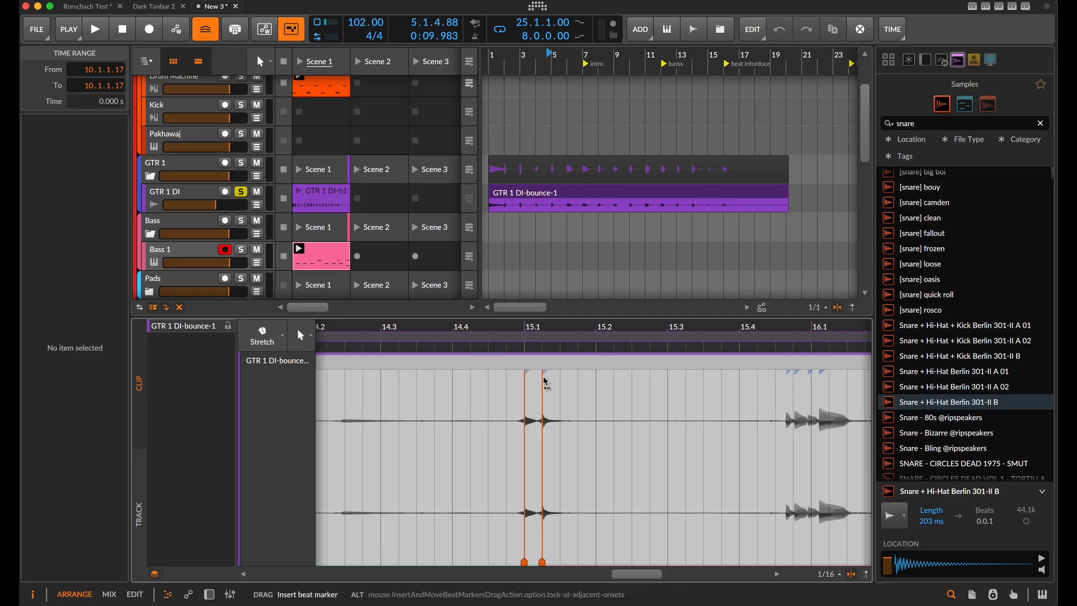
# Return the grid to 1/16 triplets and insert beat markers on the four notes around 16.1, aligning each with a triplet gridline
pyautogui.hscroll(4, 606, 465)
pyautogui.scroll(3, 616, 464)
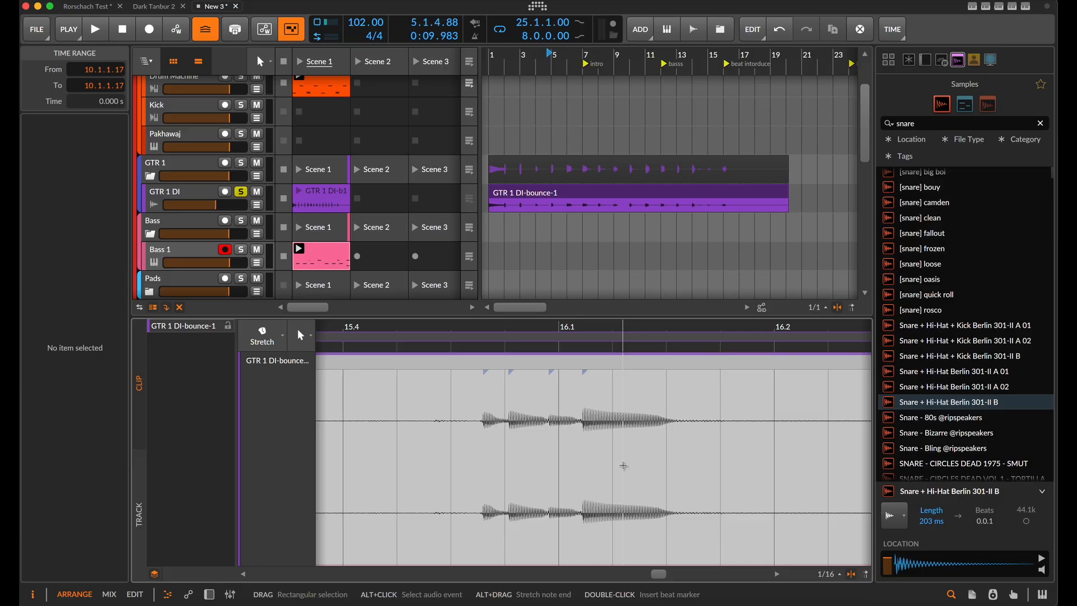
pyautogui.hotkey('alt', '.')
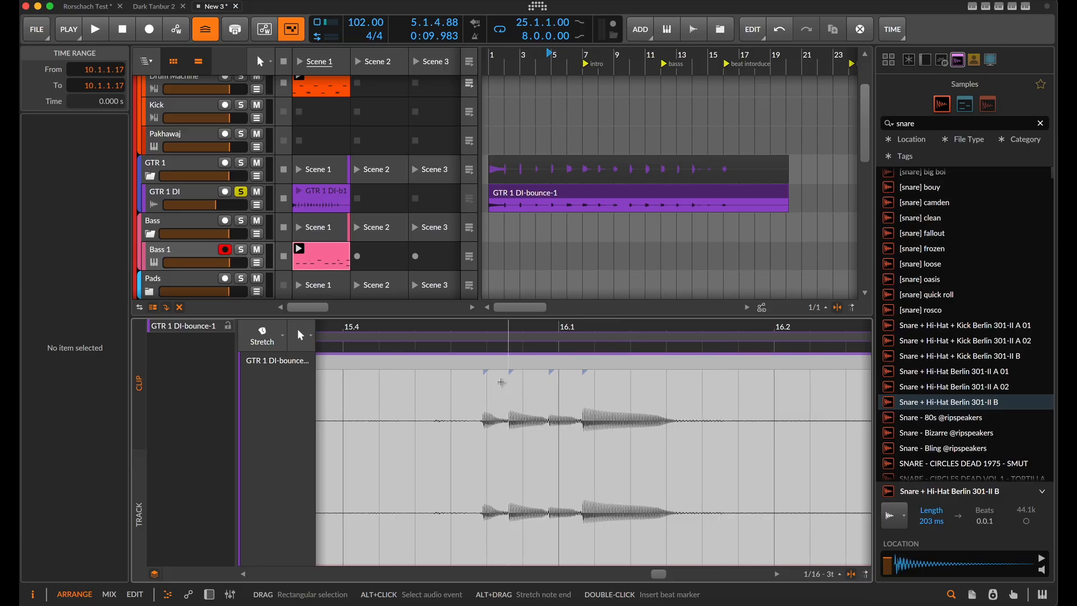
pyautogui.moveTo(485, 379); pyautogui.dragTo(523, 383)
pyautogui.click(560, 377)
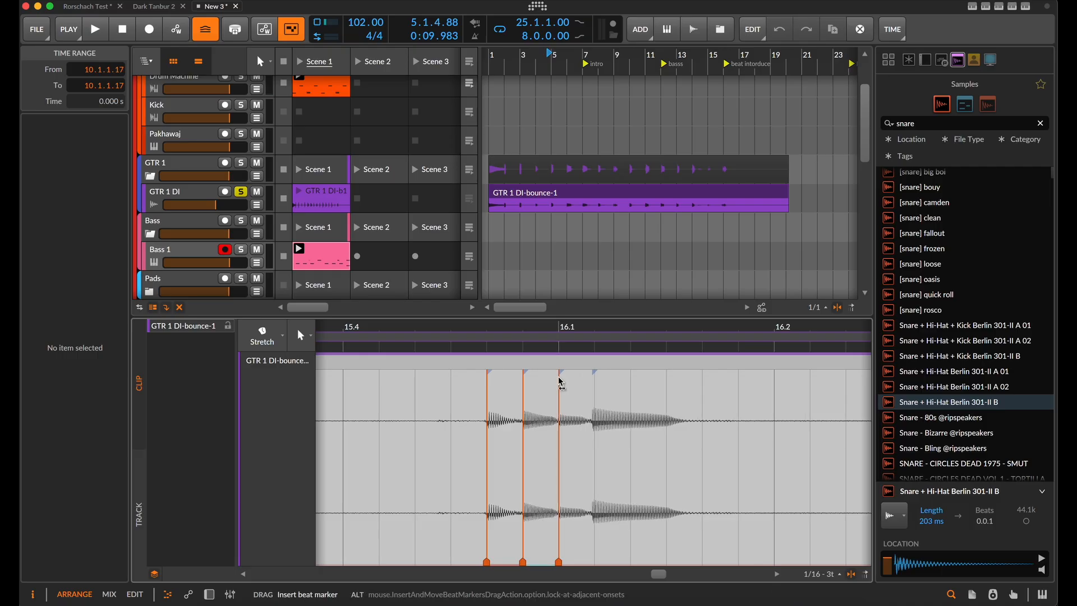
pyautogui.click(594, 379)
pyautogui.moveTo(594, 376); pyautogui.dragTo(597, 375)
pyautogui.scroll(-5, 597, 376)
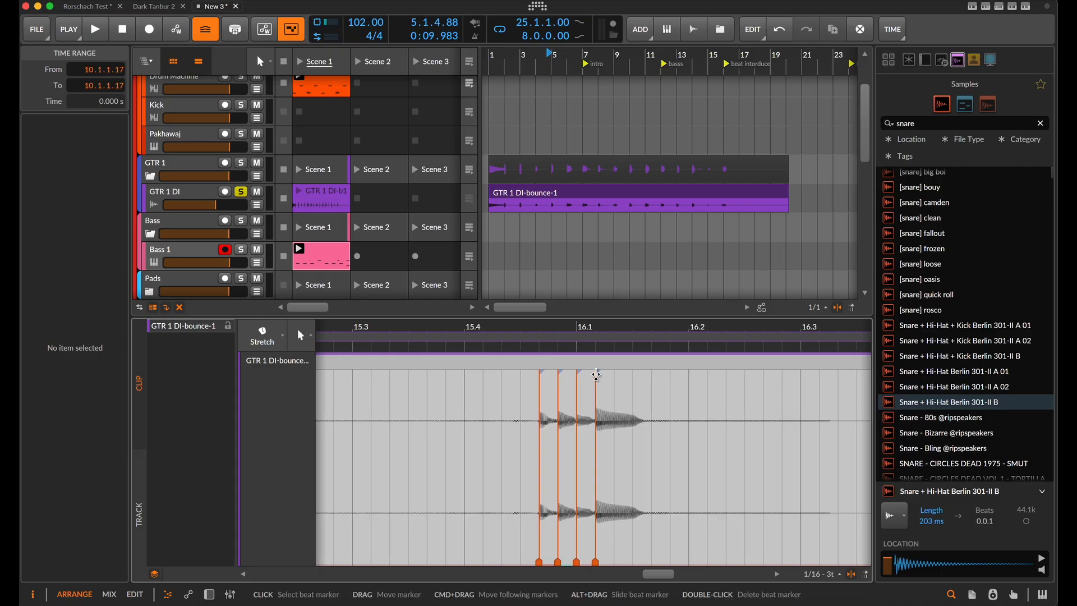
# Select the time range 15.4.3.66 to 16.2.4.33 around the four-note phrase and move it to start at 16.1.1.00
pyautogui.hscroll(2, 596, 376)
pyautogui.click(497, 464)
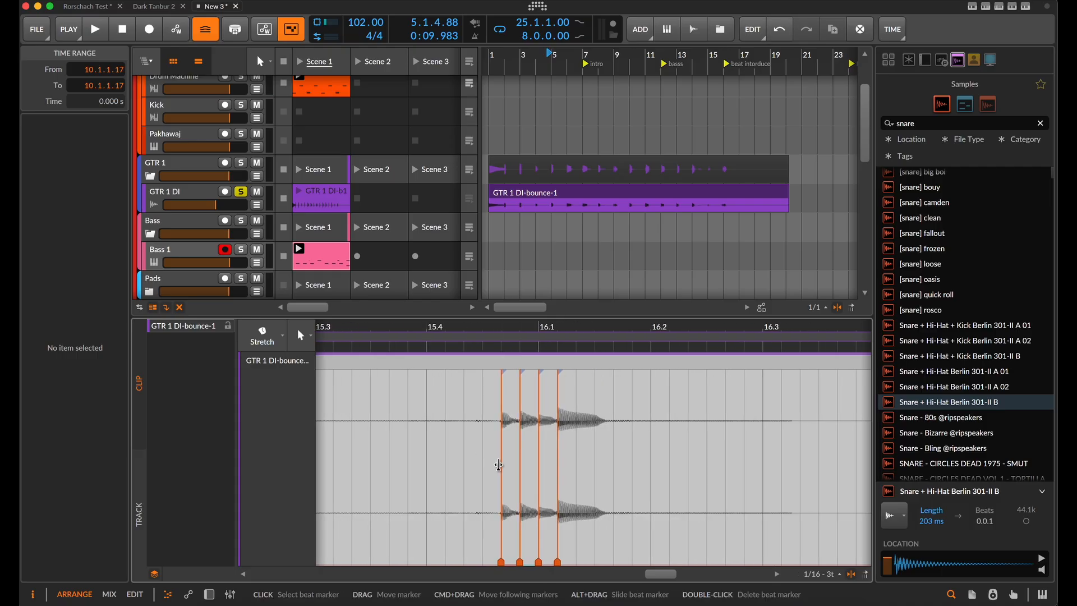
pyautogui.press('2')
pyautogui.moveTo(498, 465); pyautogui.dragTo(739, 500)
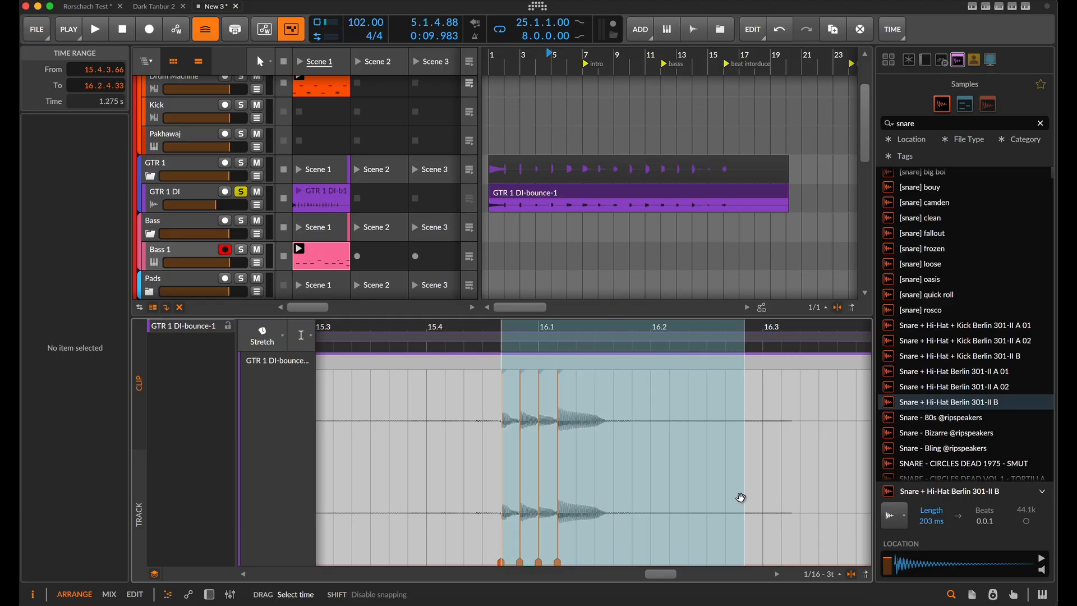
pyautogui.moveTo(574, 366); pyautogui.dragTo(579, 367)
# Delete the leftover audio event from 16.3.1.66 to 20.1.3.35 following the bar 16 phrase
pyautogui.scroll(-3, 580, 367)
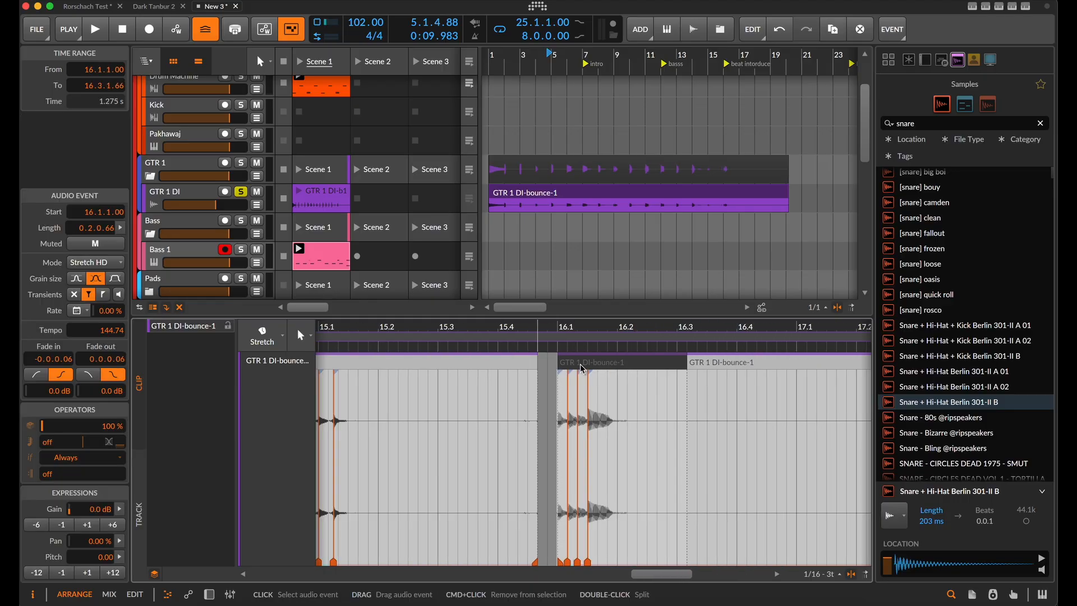
pyautogui.hscroll(3, 577, 367)
pyautogui.hscroll(-1, 427, 373)
pyautogui.hscroll(-3, 472, 370)
pyautogui.scroll(-1, 473, 370)
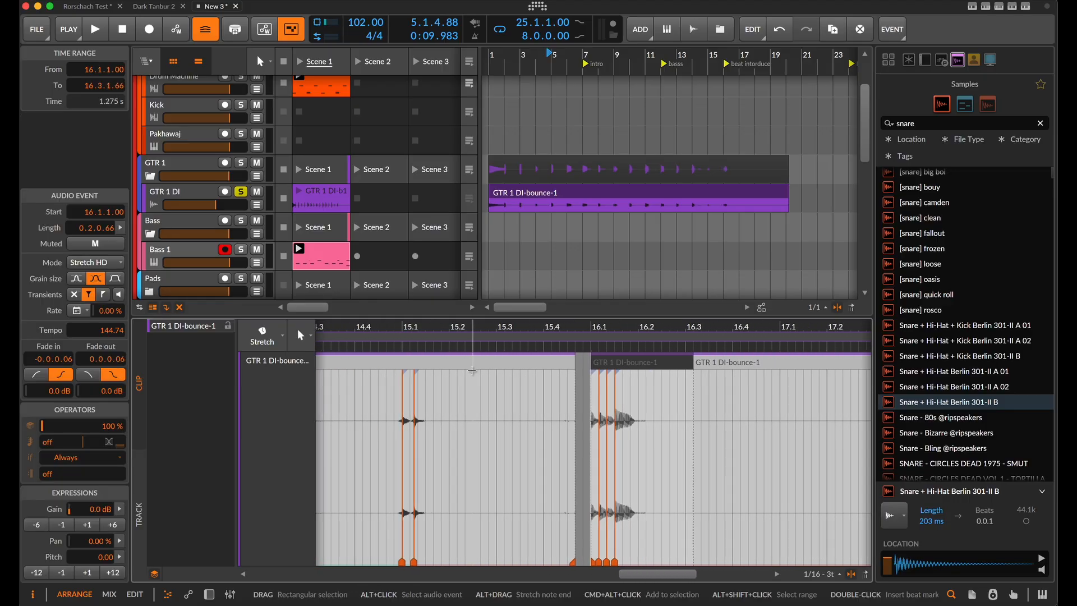
pyautogui.hscroll(2, 570, 367)
pyautogui.scroll(-4, 573, 368)
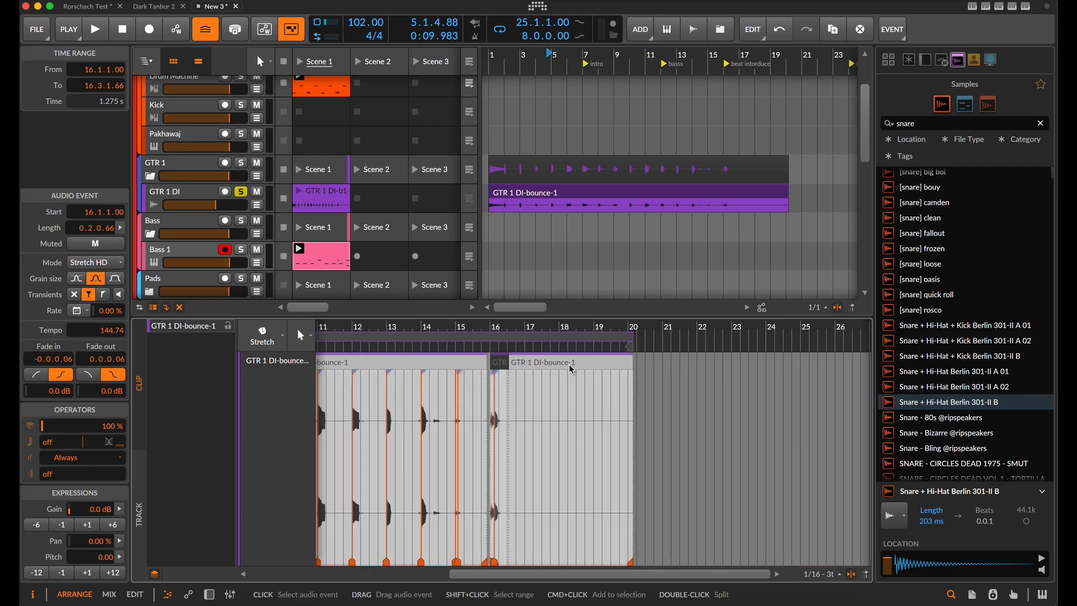
pyautogui.click(557, 365)
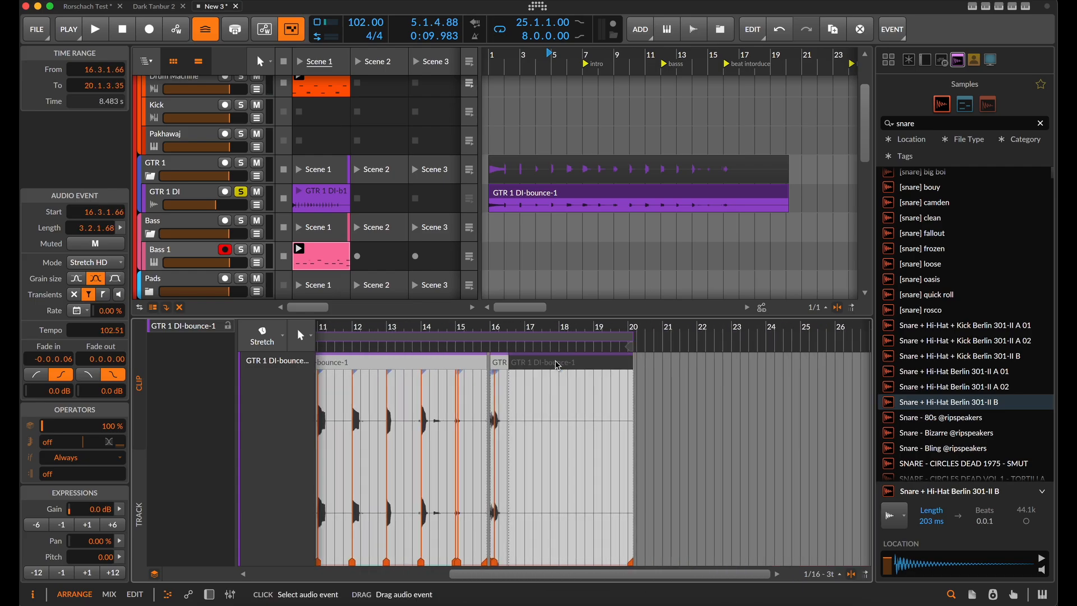
pyautogui.press('Delete')
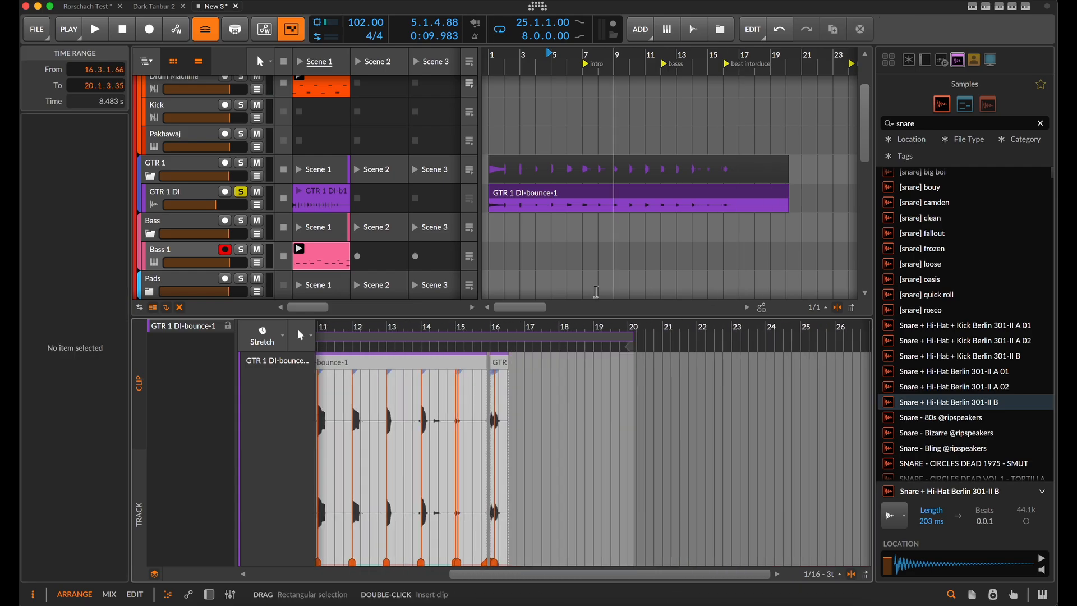
# Shorten the GTR 1 DI-bounce-1 arranger clip to a length of 15.2.0.49 so it ends with its last audio event
pyautogui.scroll(-3, 644, 224)
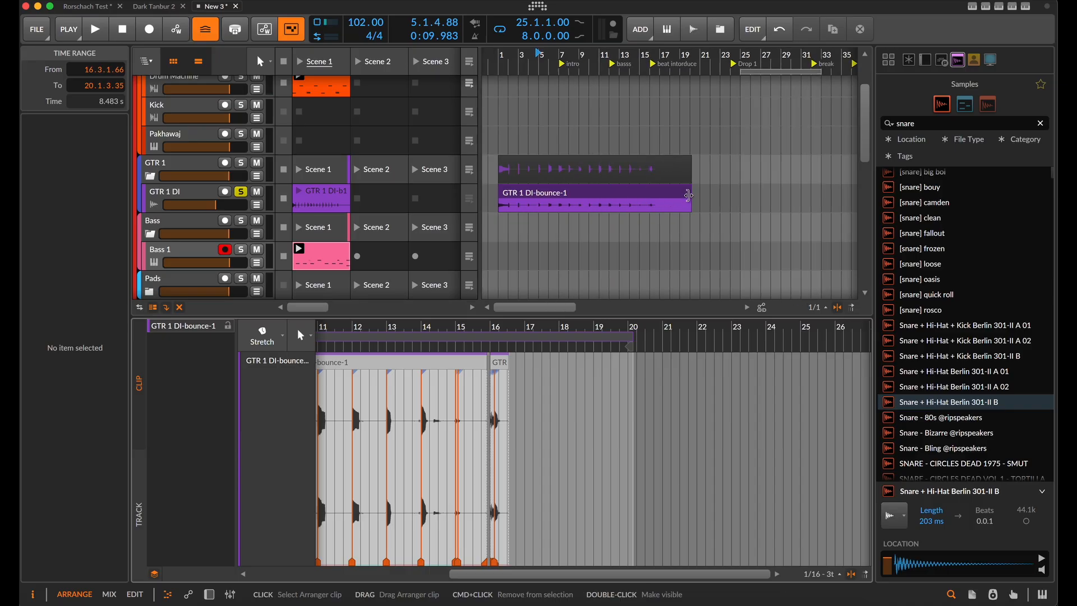
pyautogui.moveTo(689, 199); pyautogui.dragTo(657, 197)
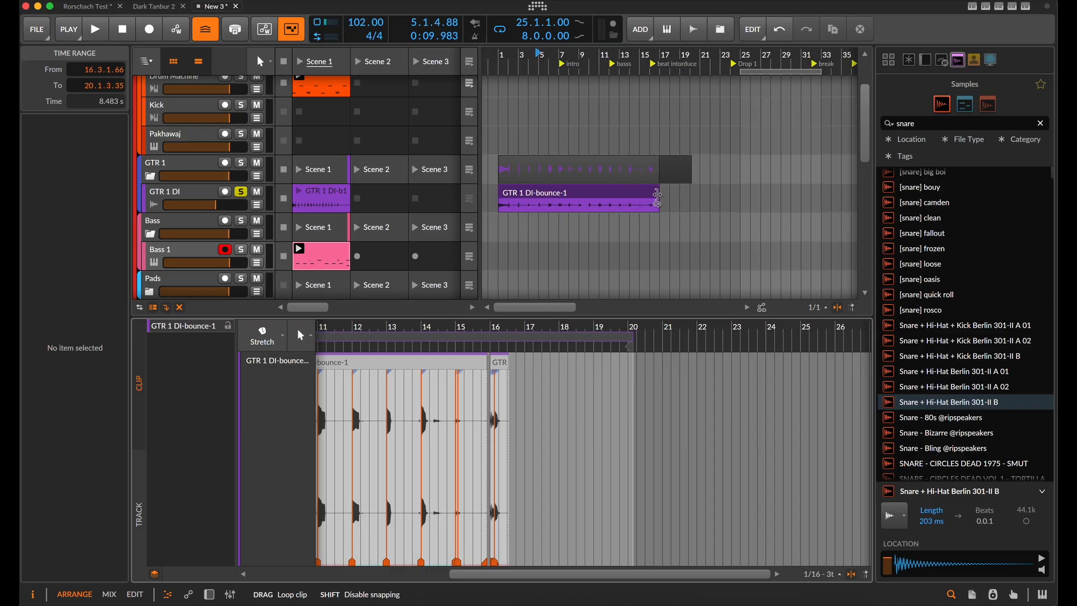
pyautogui.scroll(5, 654, 194)
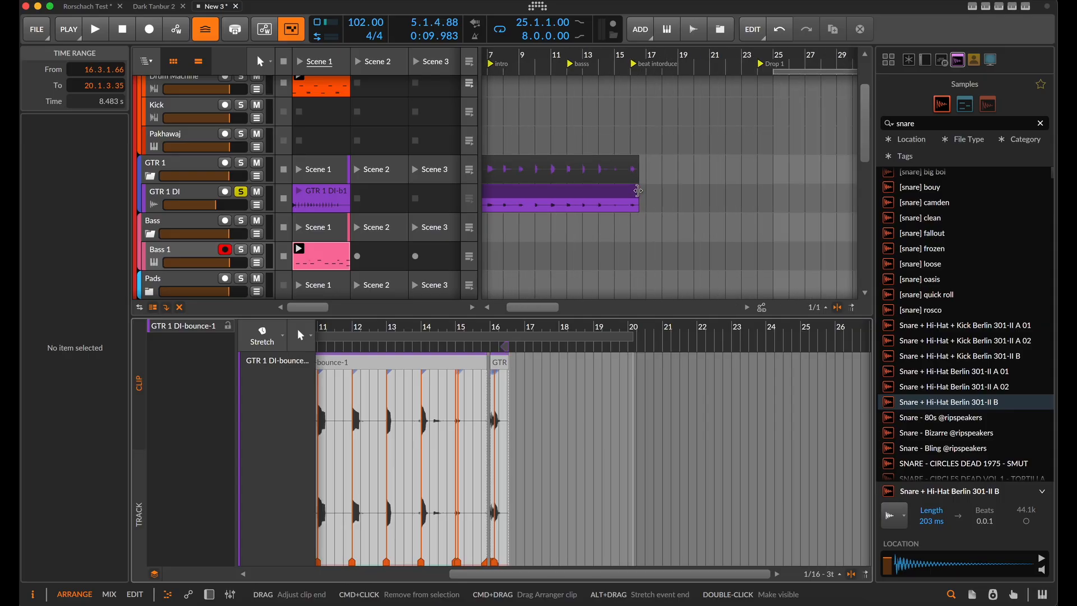
pyautogui.scroll(-5, 633, 192)
pyautogui.click(630, 193)
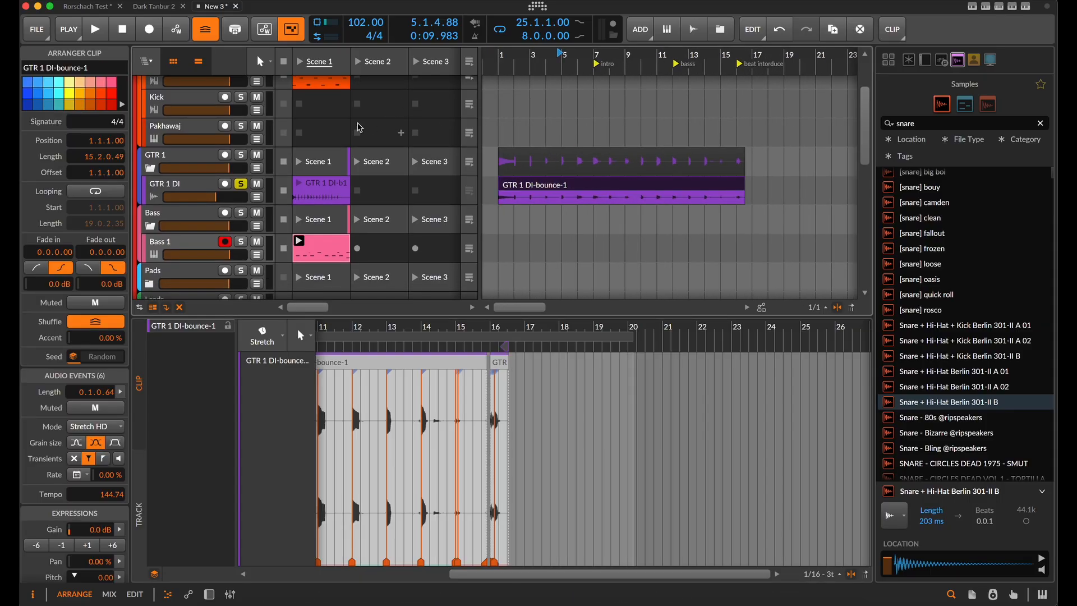
# Disarm the GTR 1 DI track for recording and set its audio input to No input
pyautogui.click(181, 193)
pyautogui.click(219, 187)
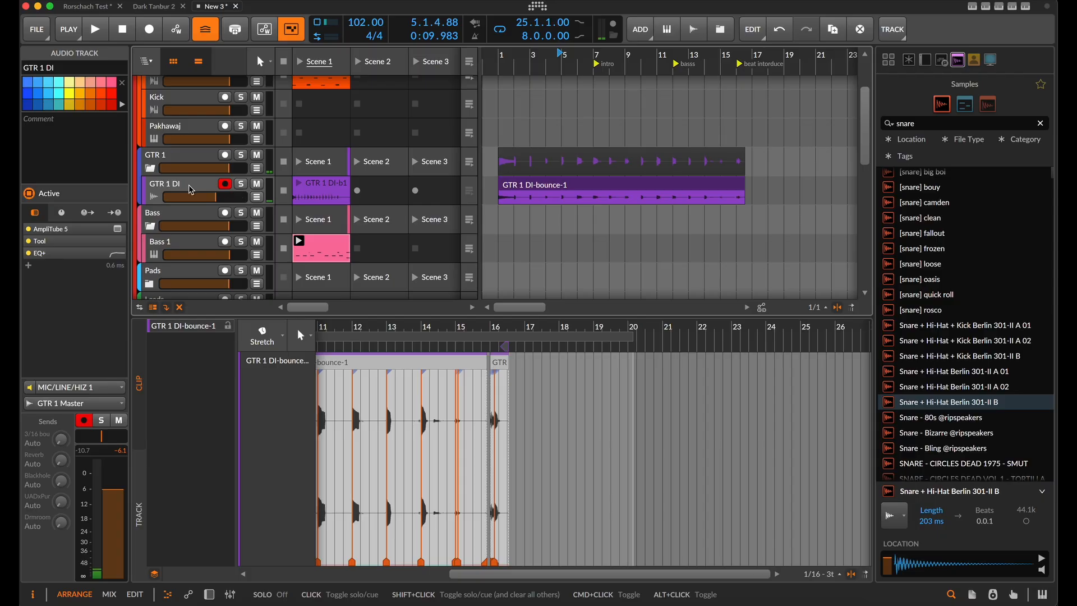
pyautogui.click(224, 184)
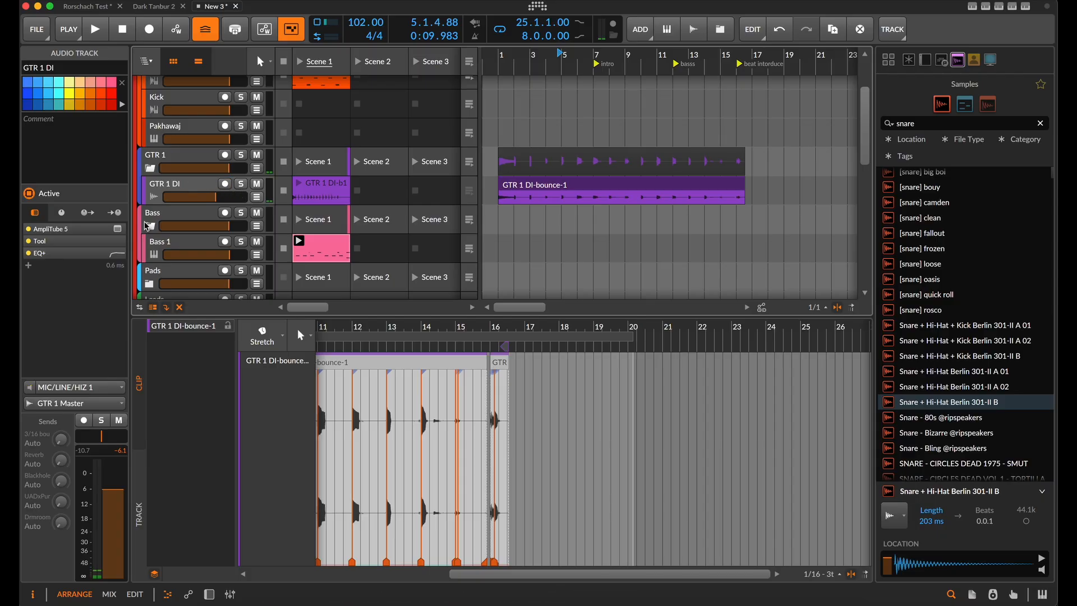
pyautogui.click(90, 388)
pyautogui.click(96, 411)
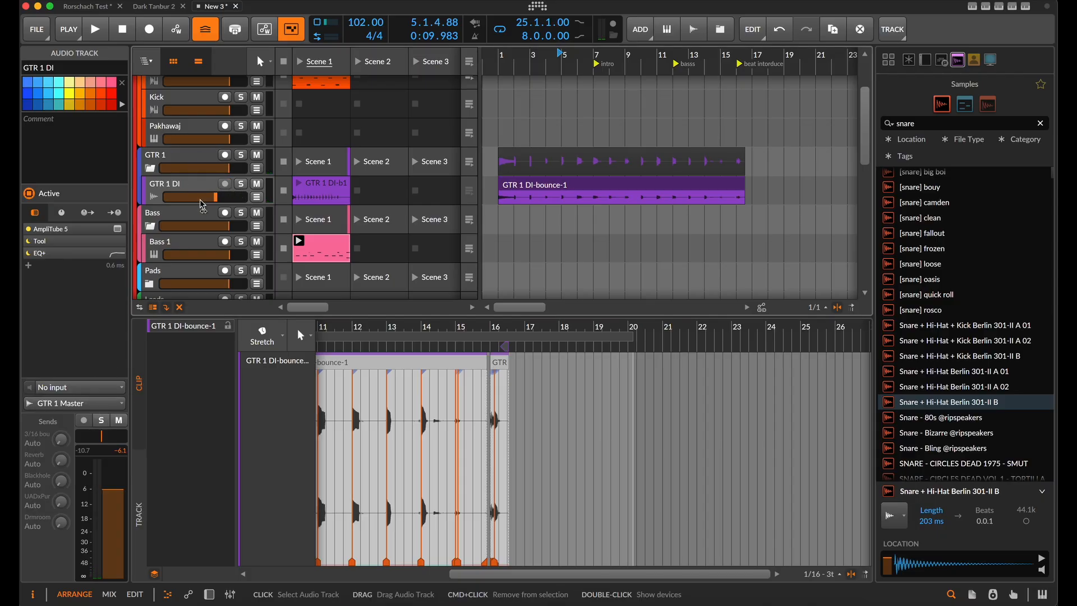
# Show the GTR 1 DI device chain and delete its EQ+ device
pyautogui.press('d')
pyautogui.hscroll(1, 494, 498)
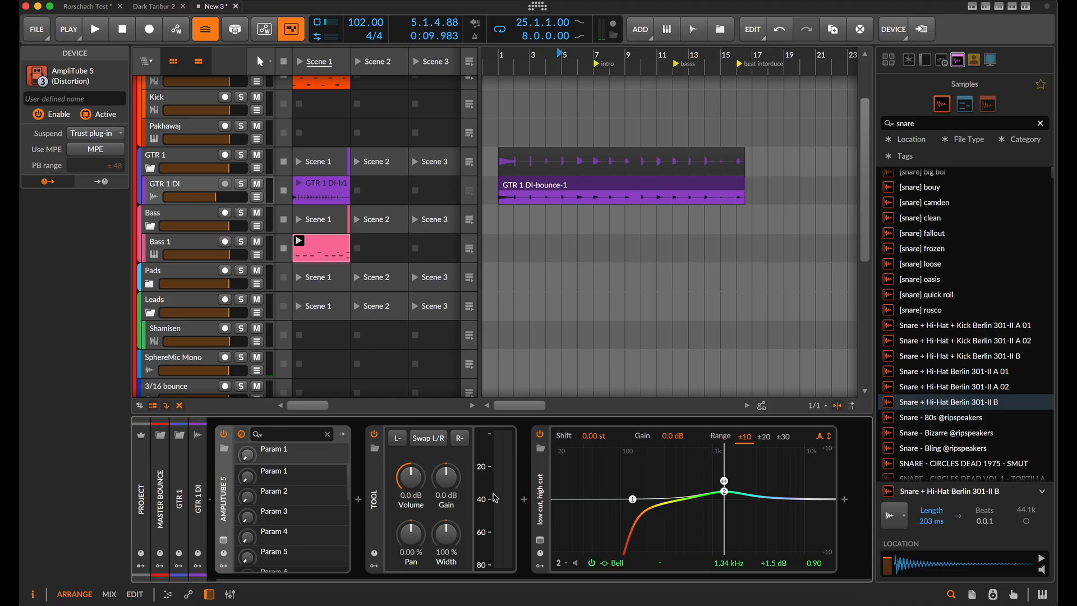
pyautogui.click(543, 508)
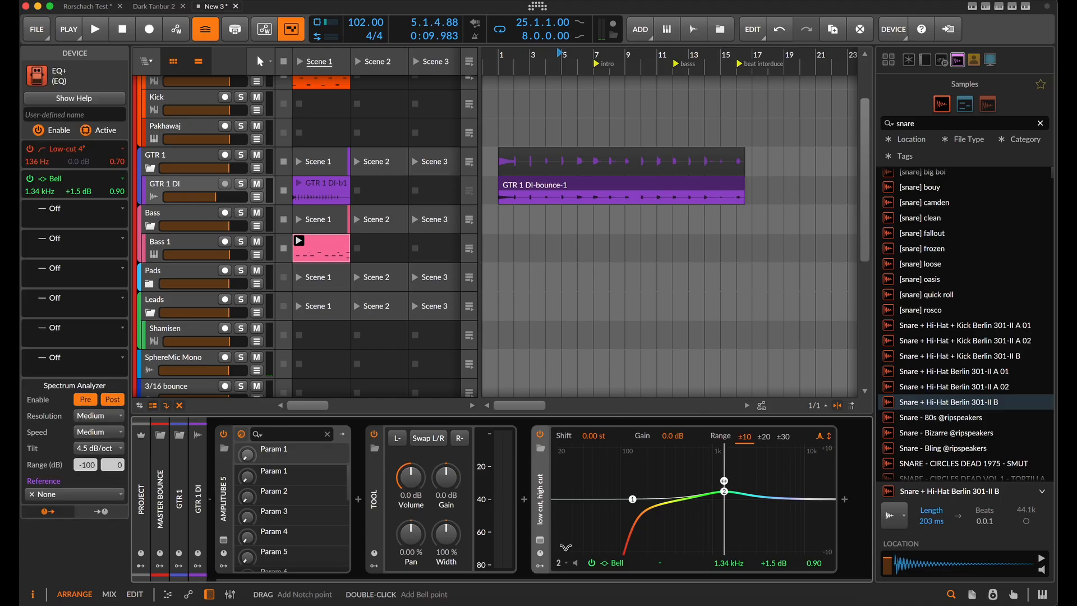
pyautogui.press('Delete')
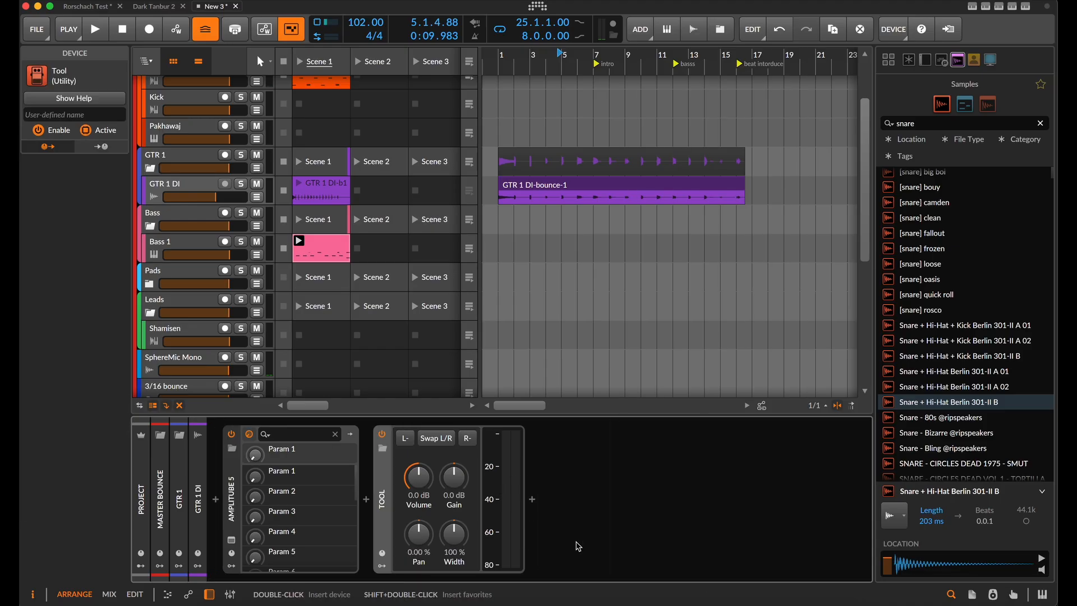
# Insert an EQ-5 after the Tool device and set its first band's low cut to about 153 Hz
pyautogui.click(533, 499)
pyautogui.write('eeq')
pyautogui.press('BackSpace')
pyautogui.press('BackSpace')
pyautogui.write('q')
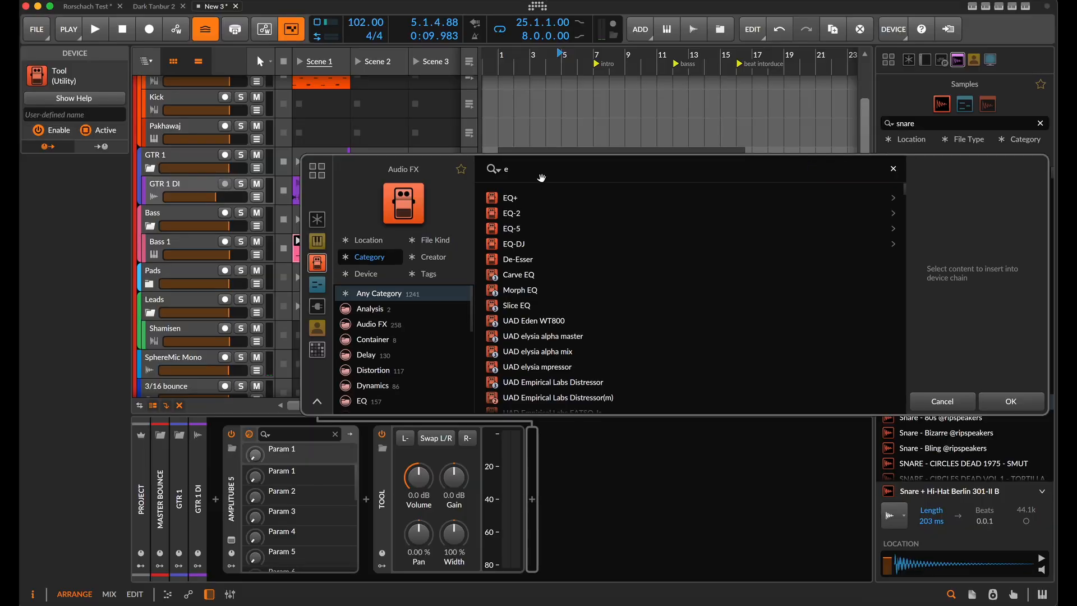
pyautogui.click(517, 229)
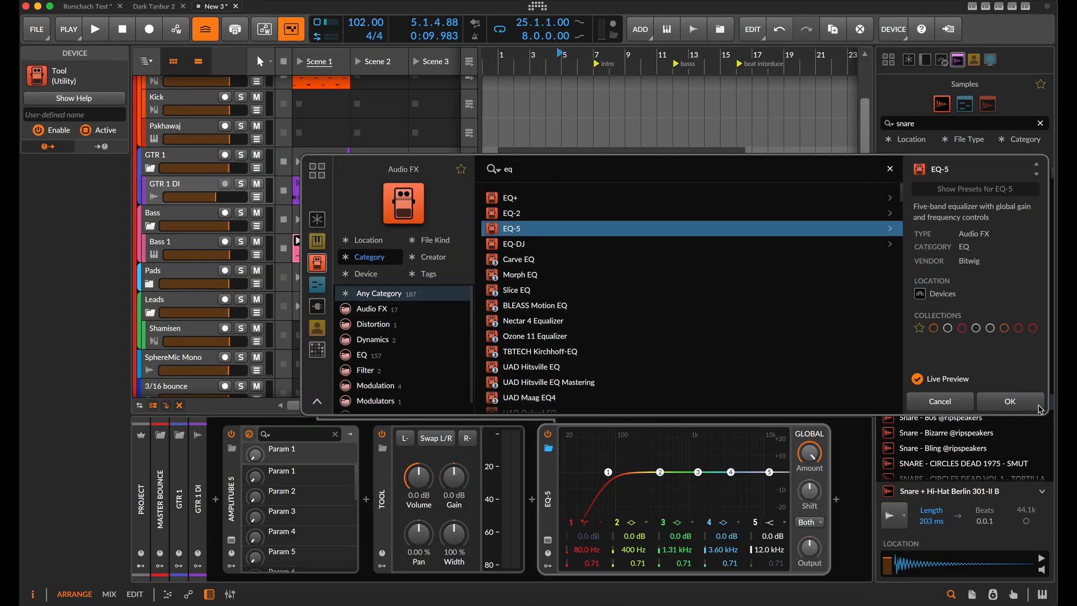
pyautogui.moveTo(614, 475); pyautogui.dragTo(619, 477)
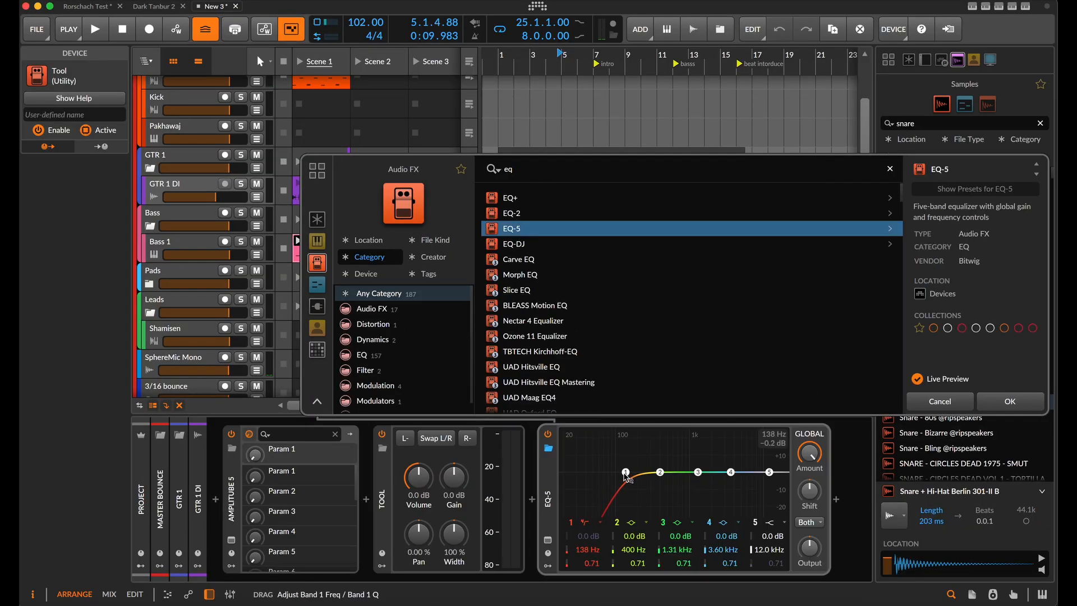
pyautogui.click(1010, 401)
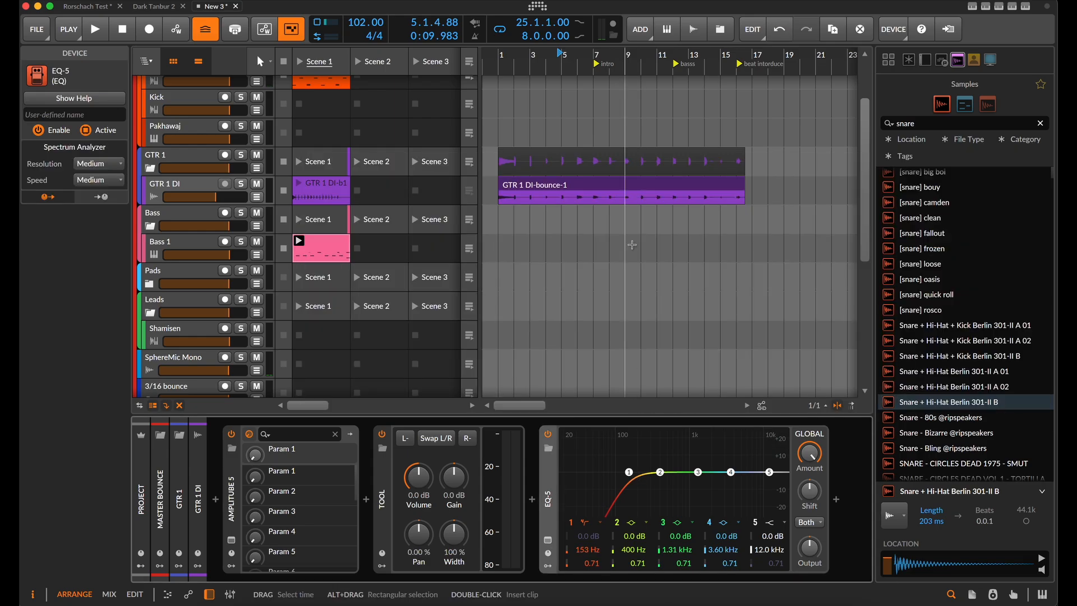
# Return the playhead to the project start and bounce the GTR 1 DI-bounce-1 clip to a new track, Pre-Fader at 24-bit with dither
pyautogui.click(621, 195)
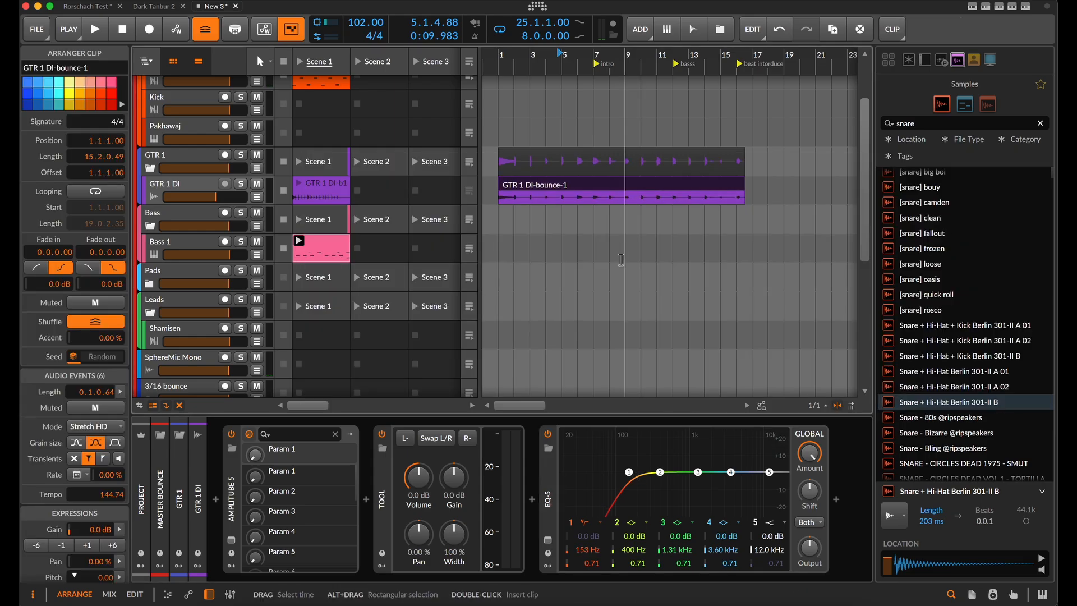
pyautogui.press('Home')
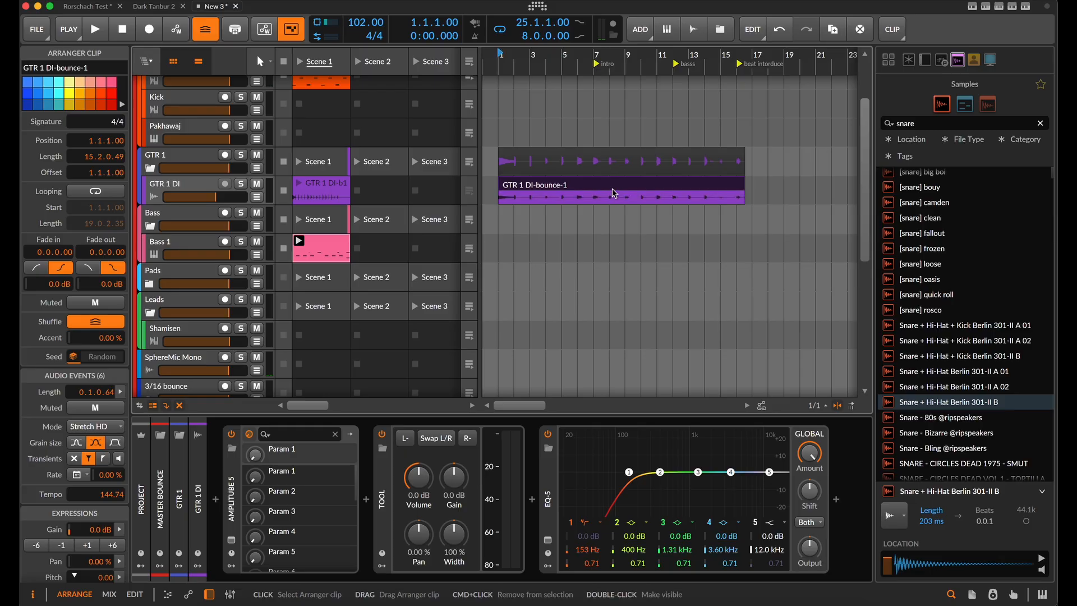
pyautogui.press('super+b')
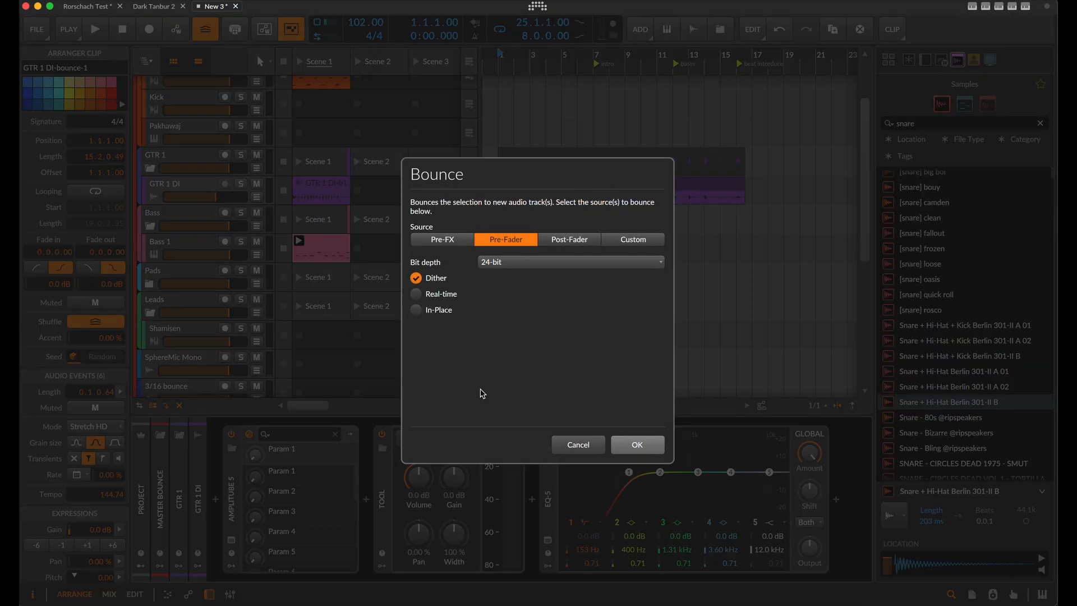
pyautogui.click(645, 447)
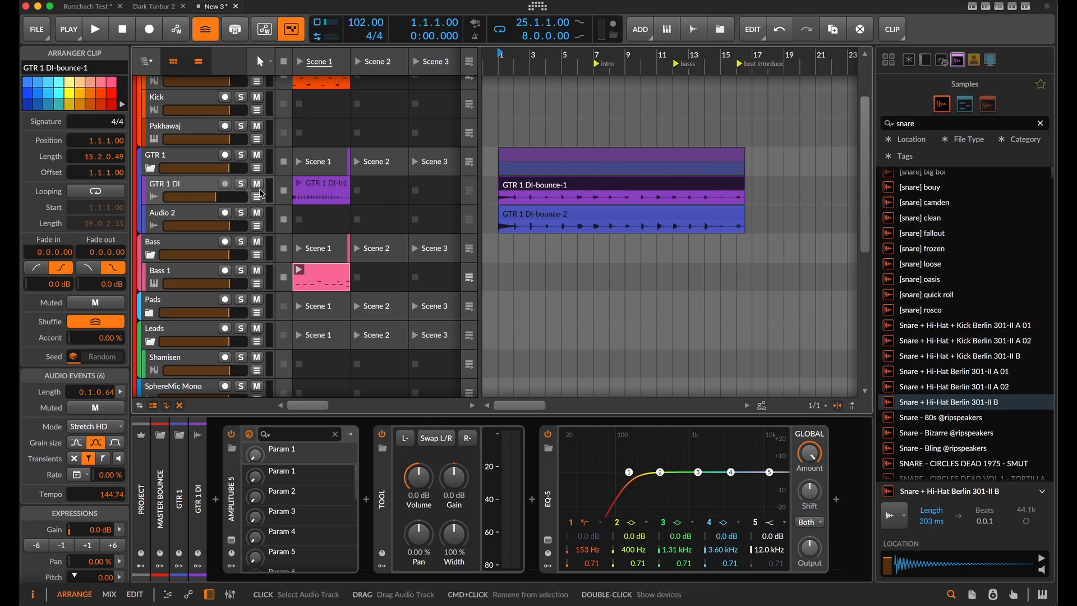
# Mute GTR 1 DI, solo the bounced Audio 2 track and briefly play it from the start
pyautogui.click(241, 212)
pyautogui.press('space')
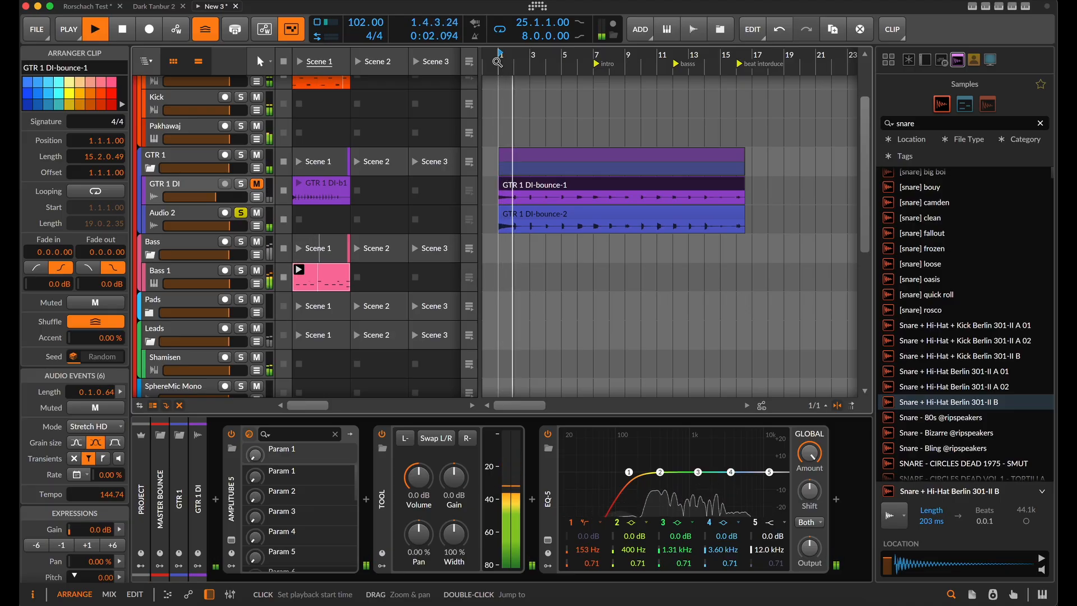
pyautogui.press('space')
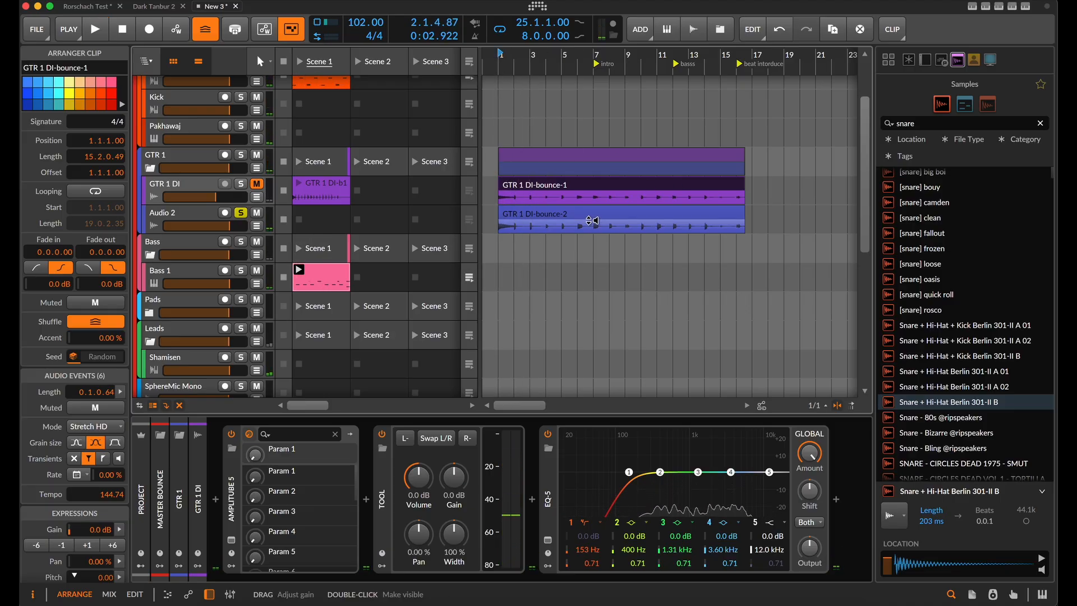
pyautogui.scroll(-3, 593, 221)
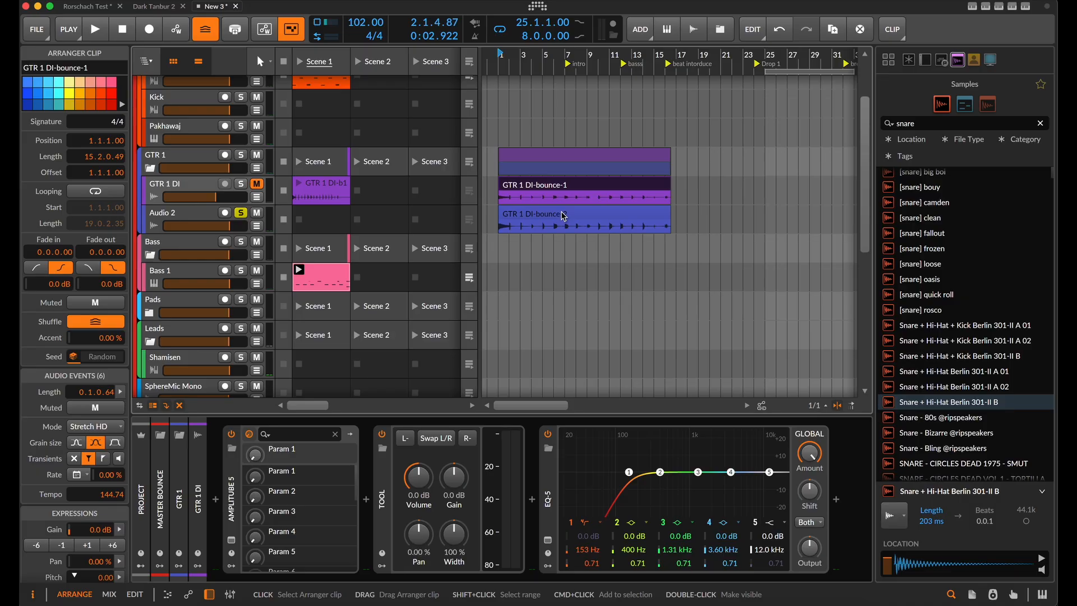
# Slice the GTR 1 DI-bounce-2 clip to a Drum Machine at Bars, bounced Pre-Fader at 24-bit with dither and limited to 128 slices
pyautogui.rightClick(563, 216)
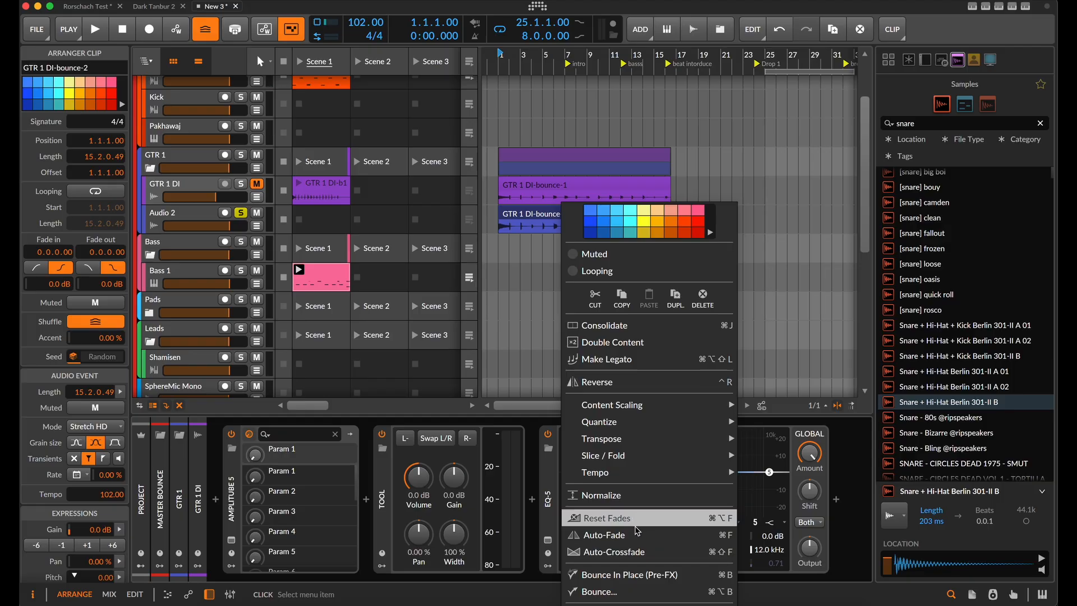
pyautogui.moveTo(633, 466)
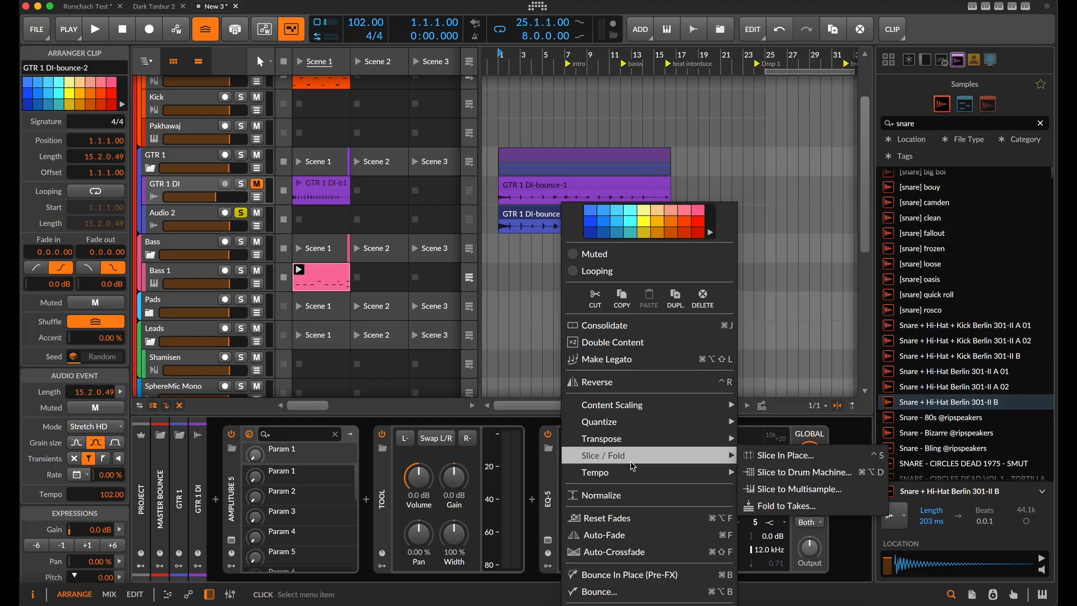
pyautogui.click(796, 473)
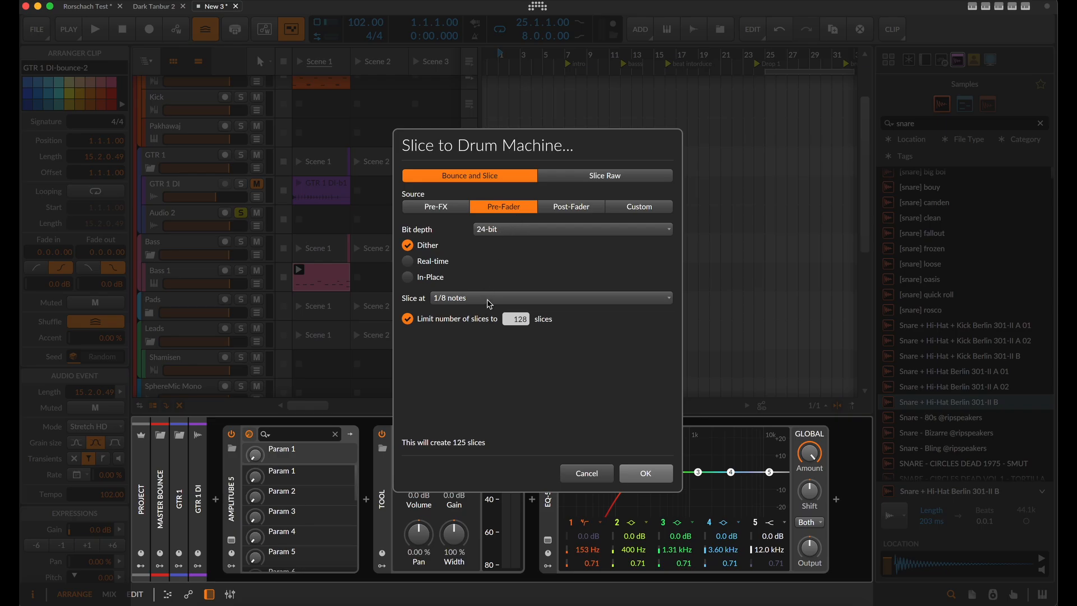
pyautogui.click(488, 304)
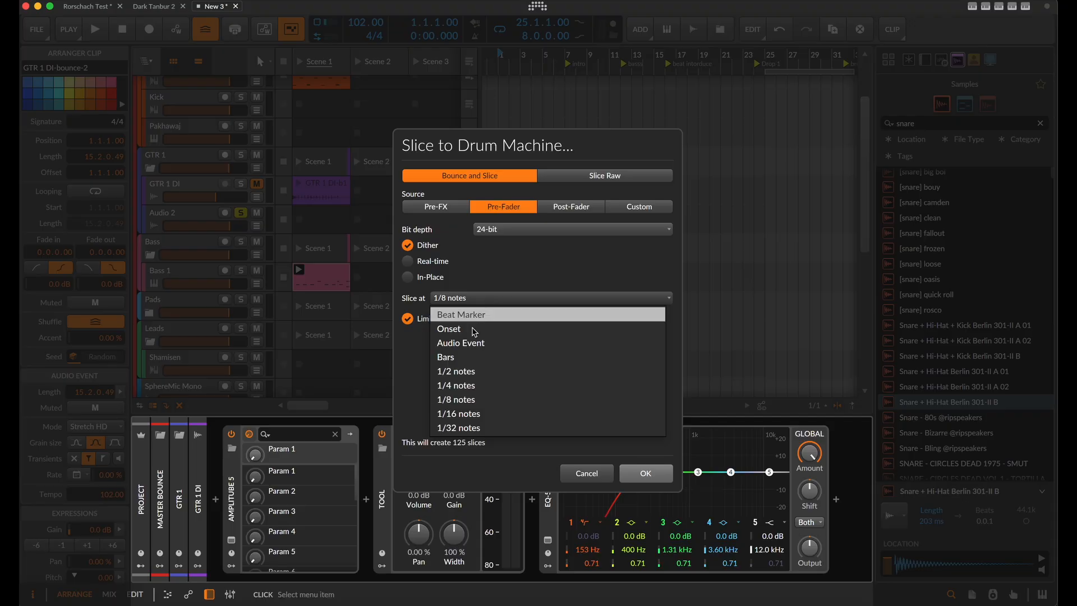
pyautogui.click(464, 357)
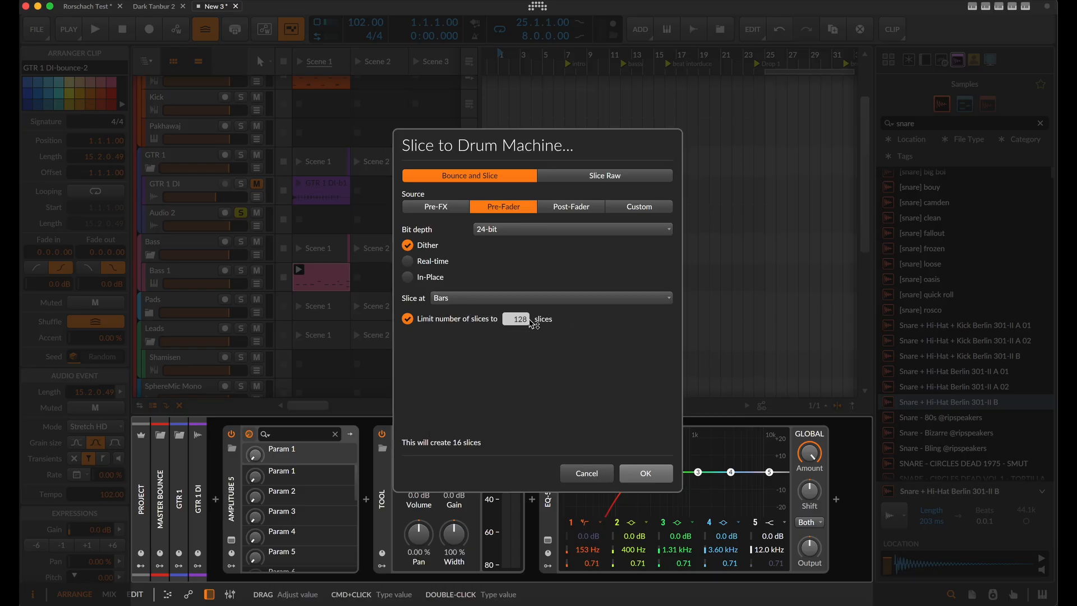
pyautogui.click(645, 474)
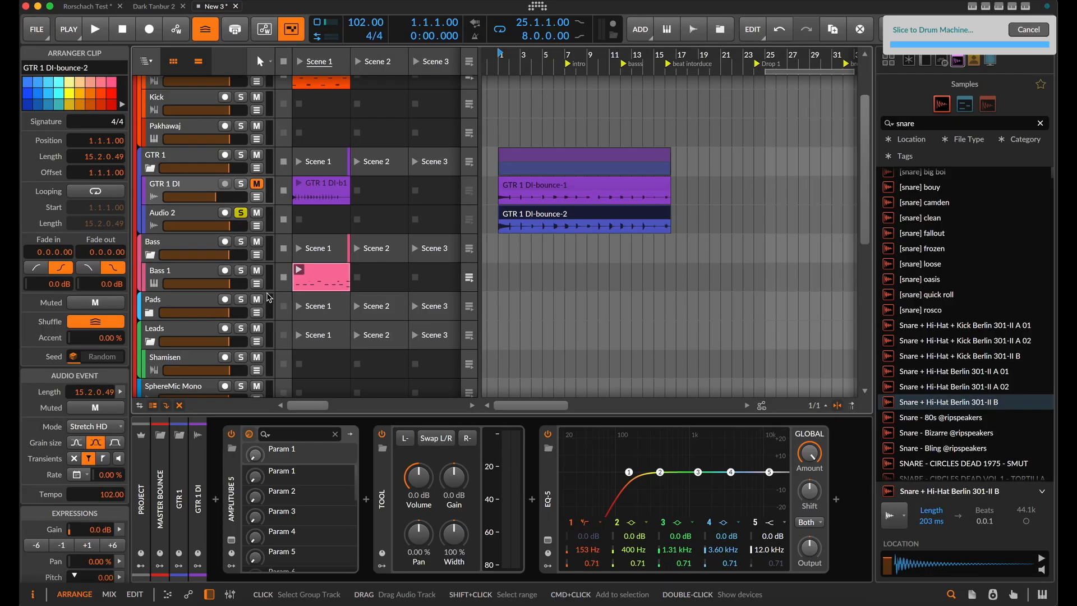
# Move the new Drum Machine track directly below Audio 2, then unsolo and mute Audio 2
pyautogui.scroll(-5, 160, 289)
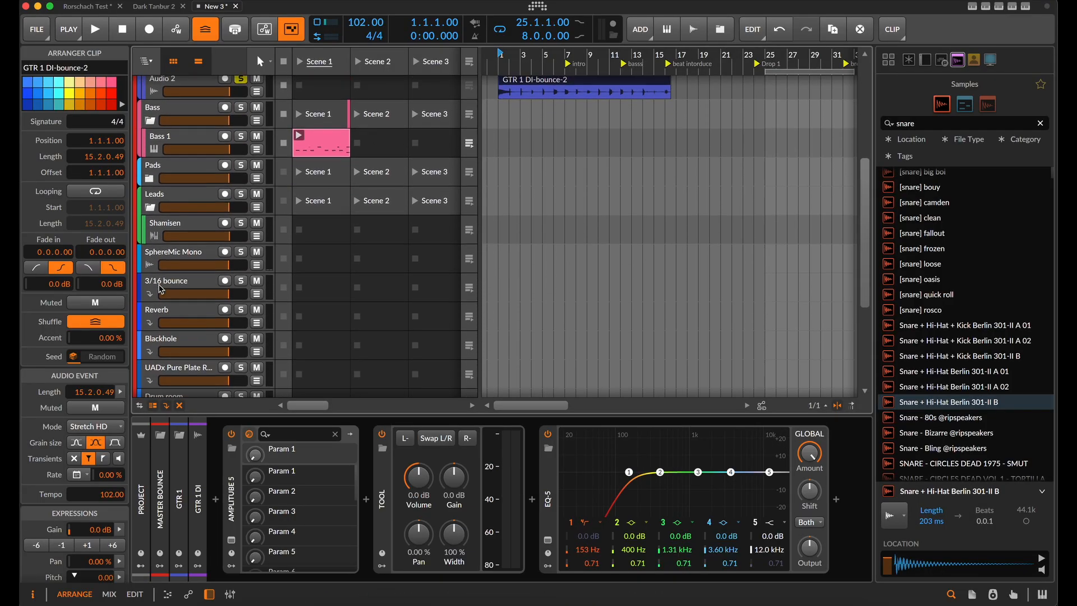
pyautogui.moveTo(181, 327); pyautogui.dragTo(196, 275)
pyautogui.scroll(6, 186, 208)
pyautogui.click(240, 248)
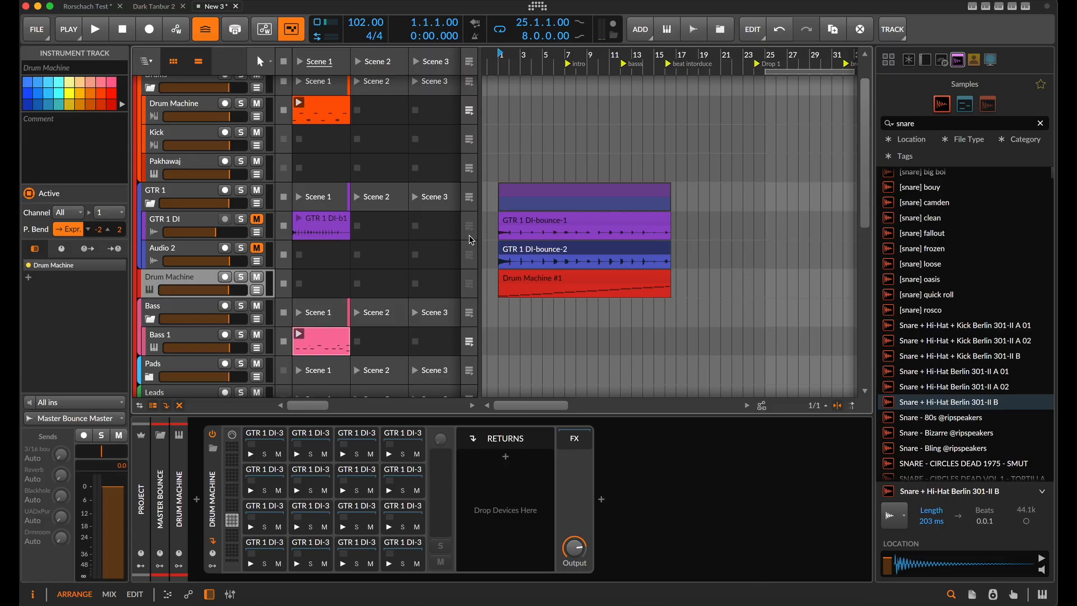
# Audition the sliced Drum Machine track from the start, first soloed and then with the other tracks, and stop playback
pyautogui.scroll(-3, 548, 226)
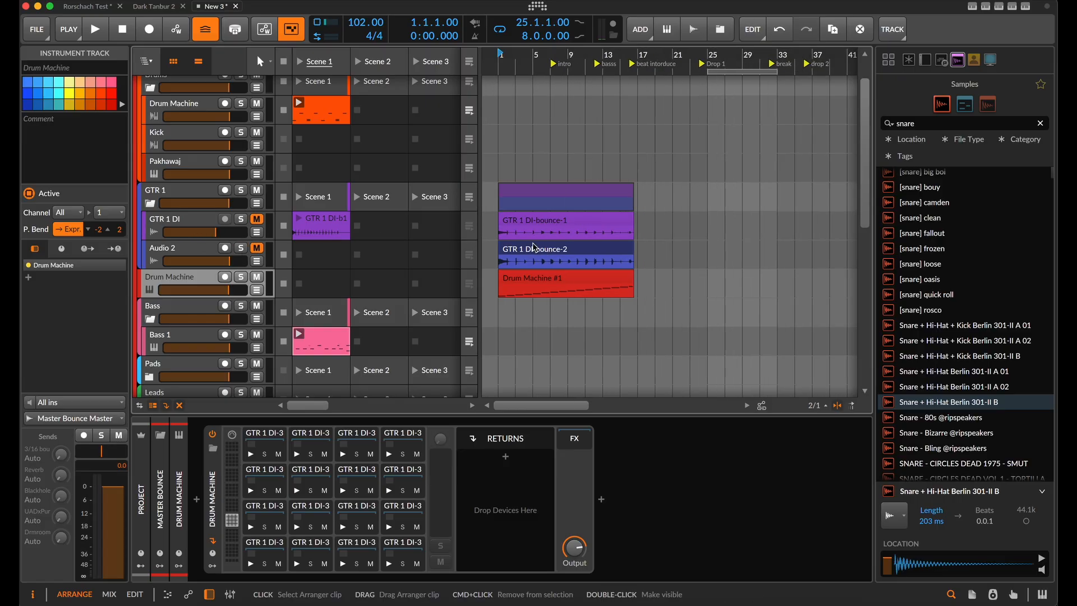
pyautogui.click(240, 277)
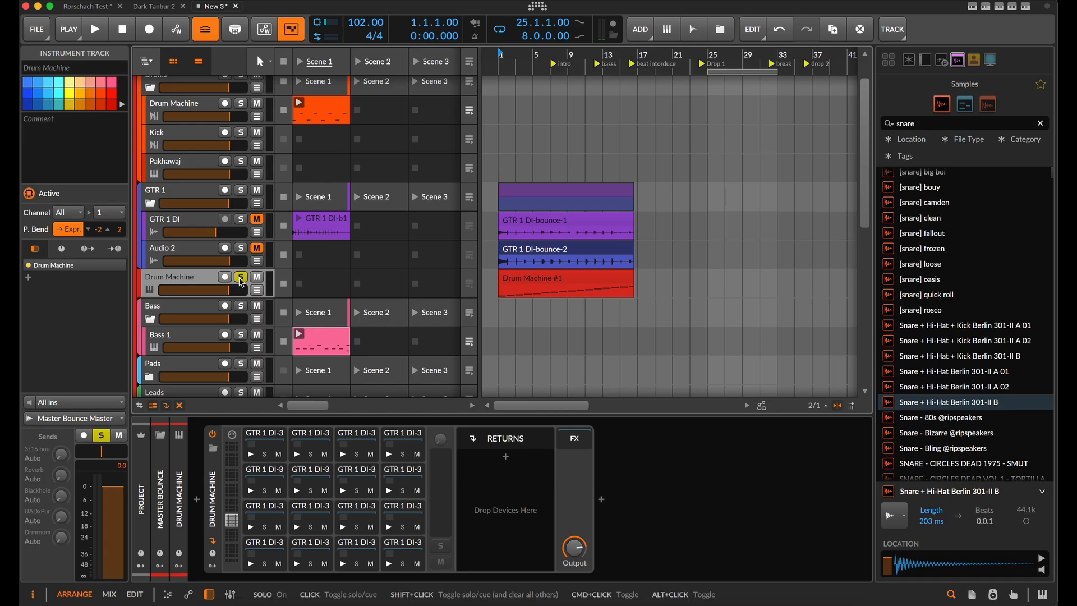
pyautogui.press('space')
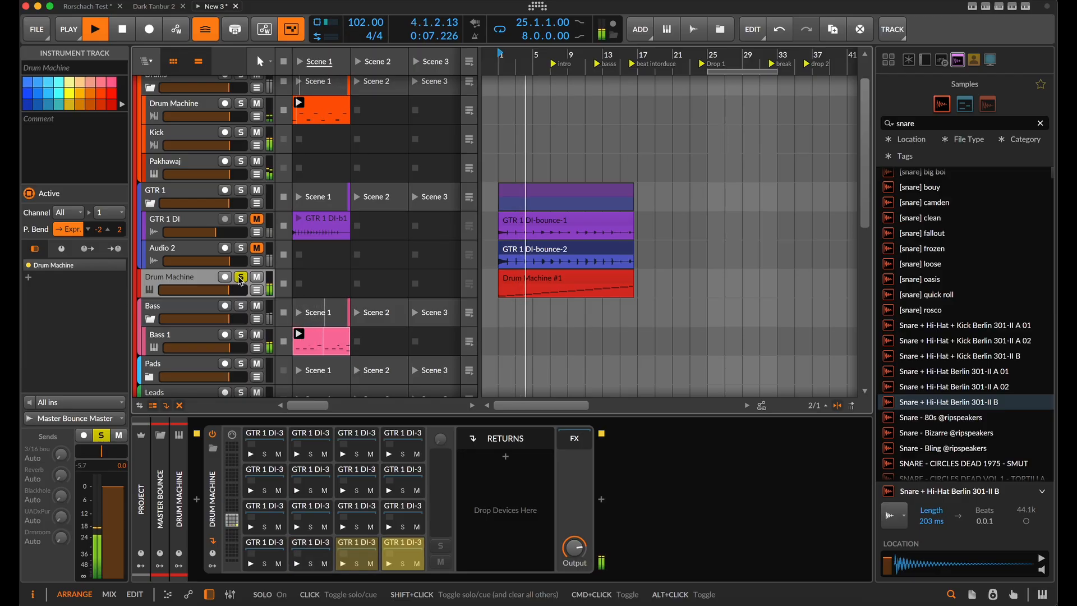
pyautogui.click(240, 279)
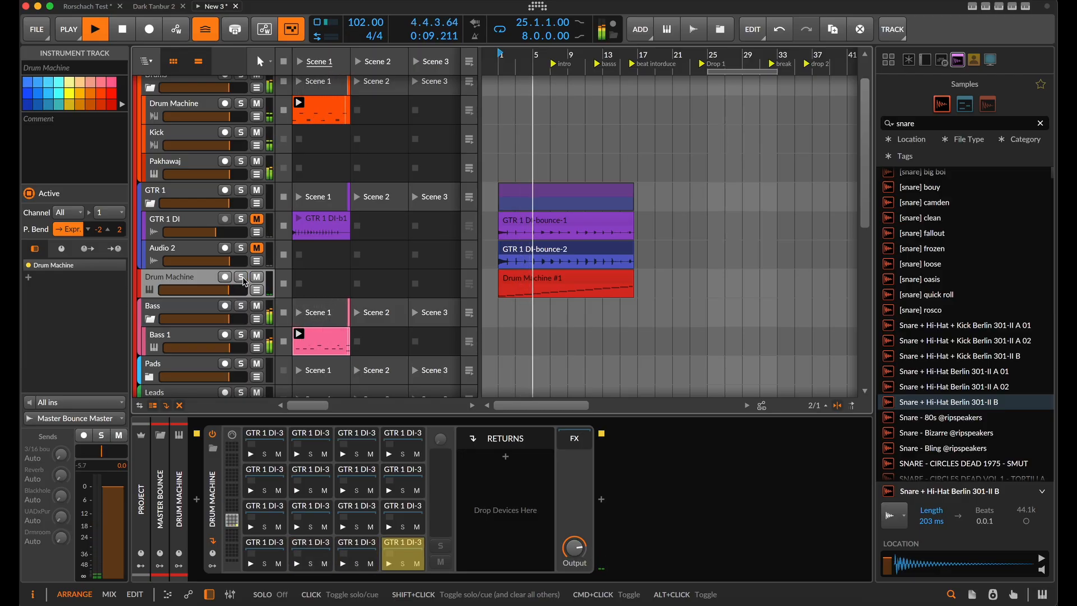
pyautogui.press('space')
# Delete the Drum Machine #1 arranger clip and create an empty Scene 1 launcher clip on the same track
pyautogui.click(580, 280)
pyautogui.press('Delete')
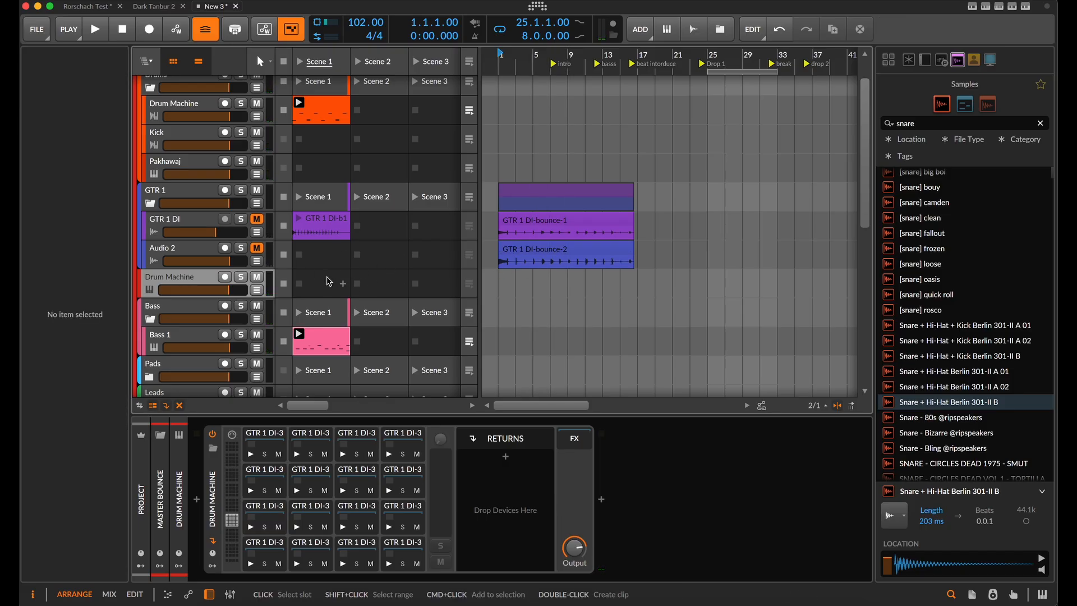
pyautogui.doubleClick(328, 281)
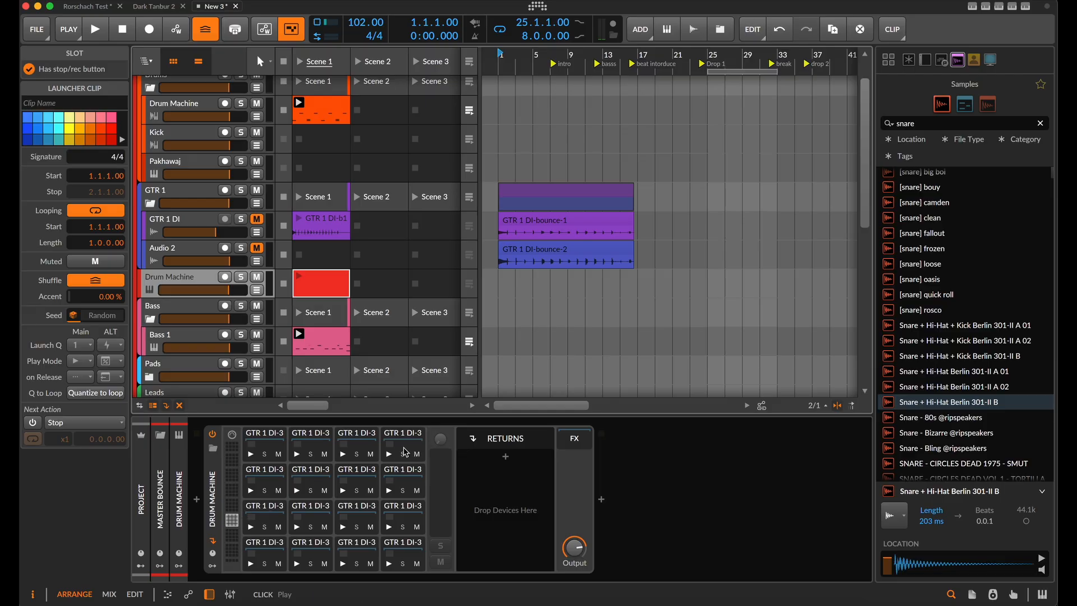
# Check the Drum Machine's neighbouring pad banks for slices and return to the bank filled with GTR 1 DI slices
pyautogui.click(236, 503)
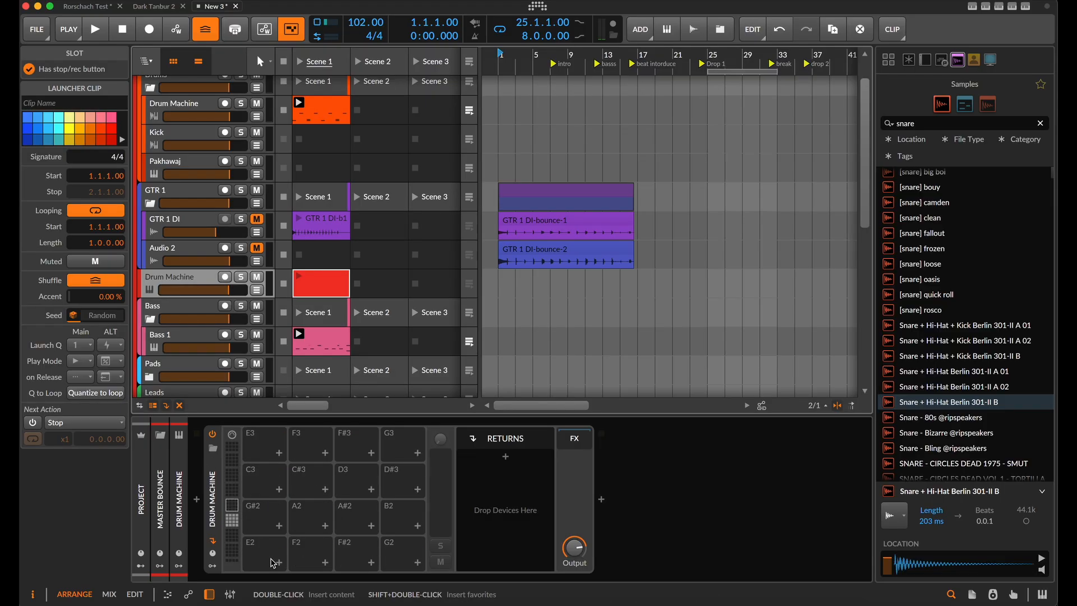
pyautogui.click(238, 525)
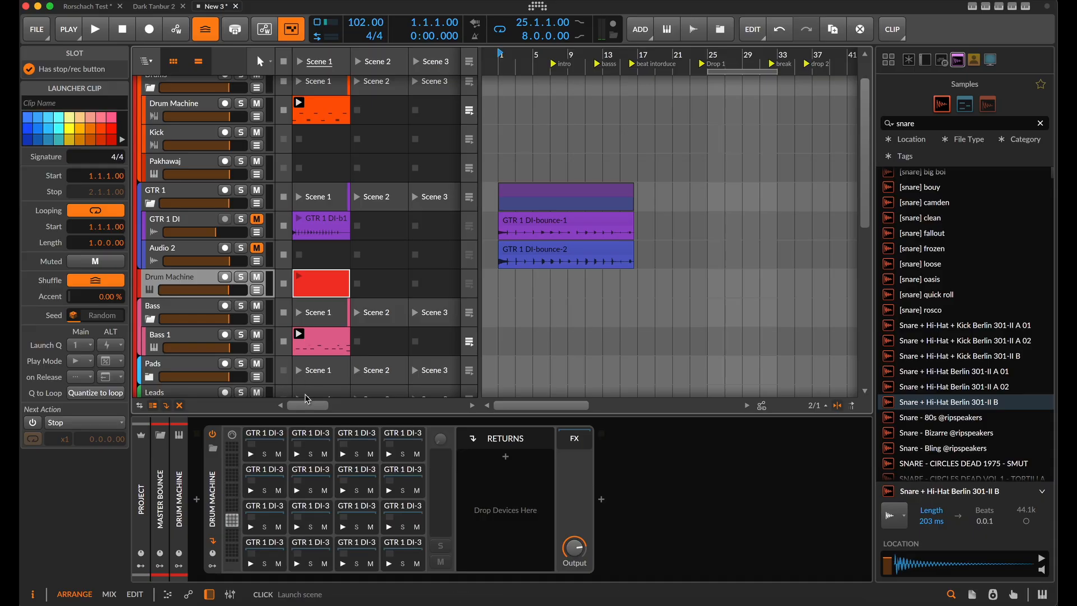
pyautogui.click(238, 539)
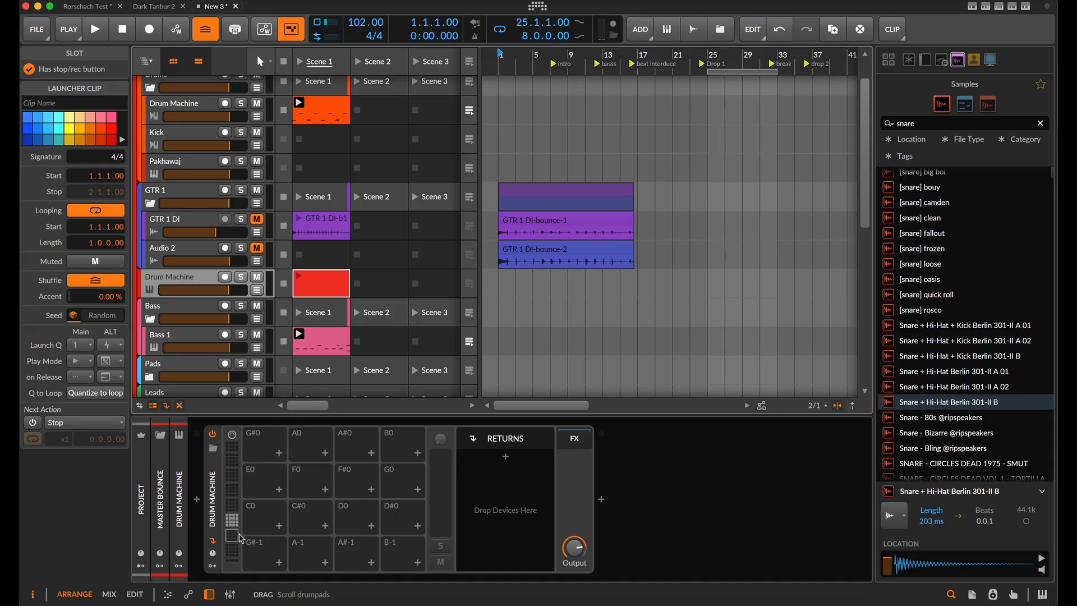
pyautogui.click(236, 525)
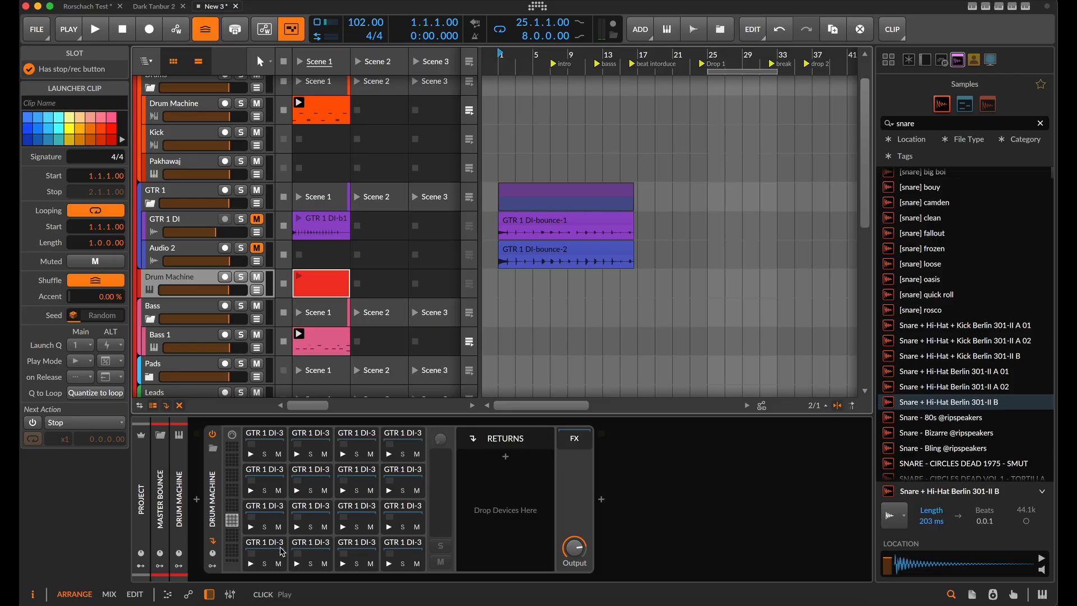
pyautogui.click(234, 511)
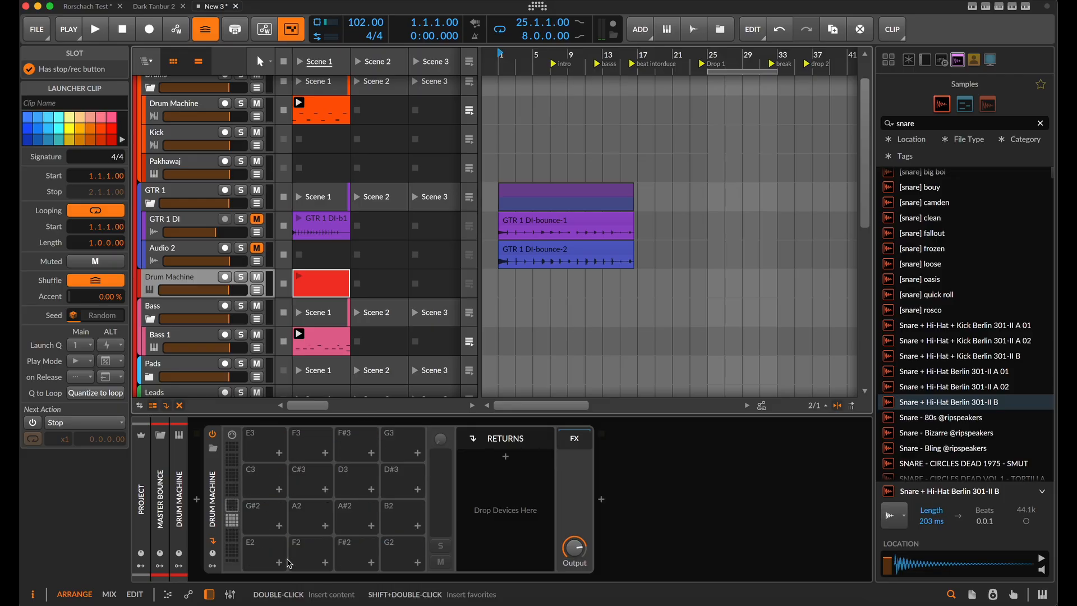
pyautogui.click(232, 520)
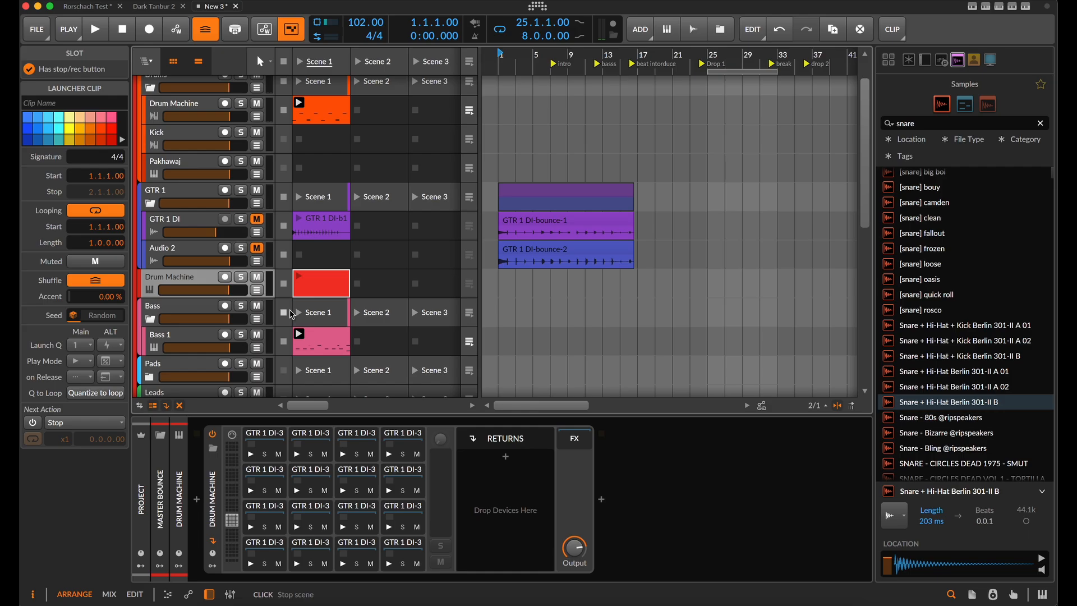
# Recolor the sliced guitar's Drum Machine track light periwinkle using the Classic palette
pyautogui.click(192, 286)
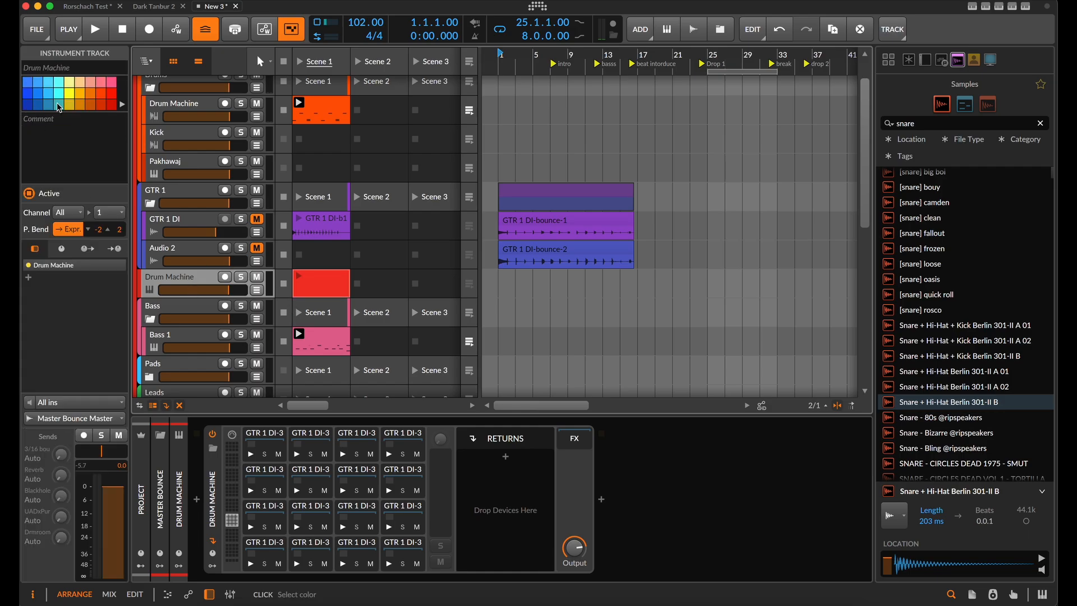
pyautogui.click(122, 104)
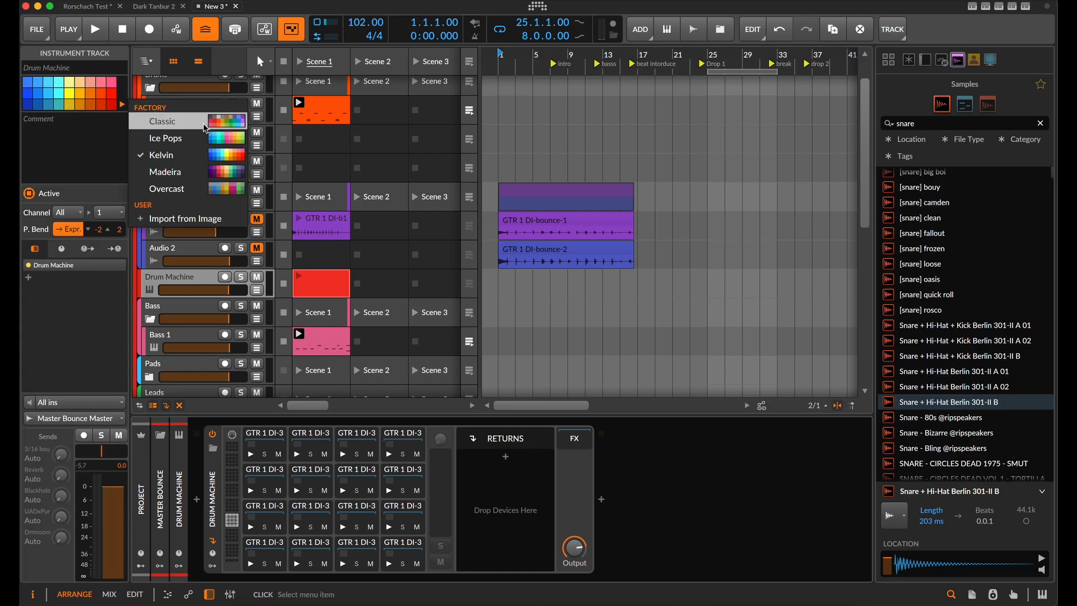
pyautogui.click(205, 128)
pyautogui.click(103, 83)
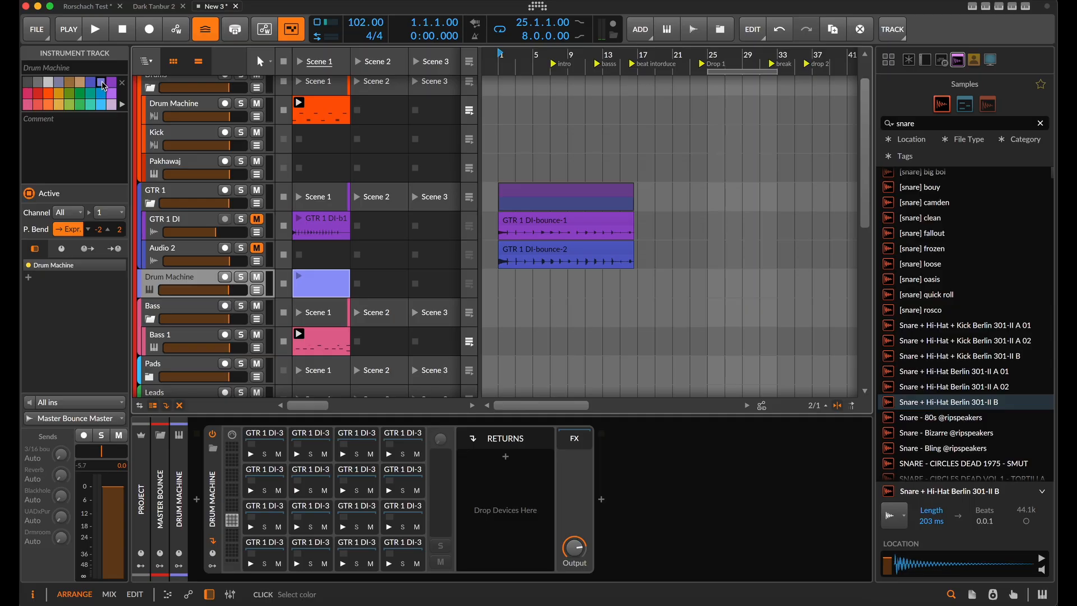
# Delete the empty Scene 1 launcher clip from the sliced guitar's Drum Machine track
pyautogui.scroll(-1, 289, 368)
pyautogui.scroll(-5, 314, 280)
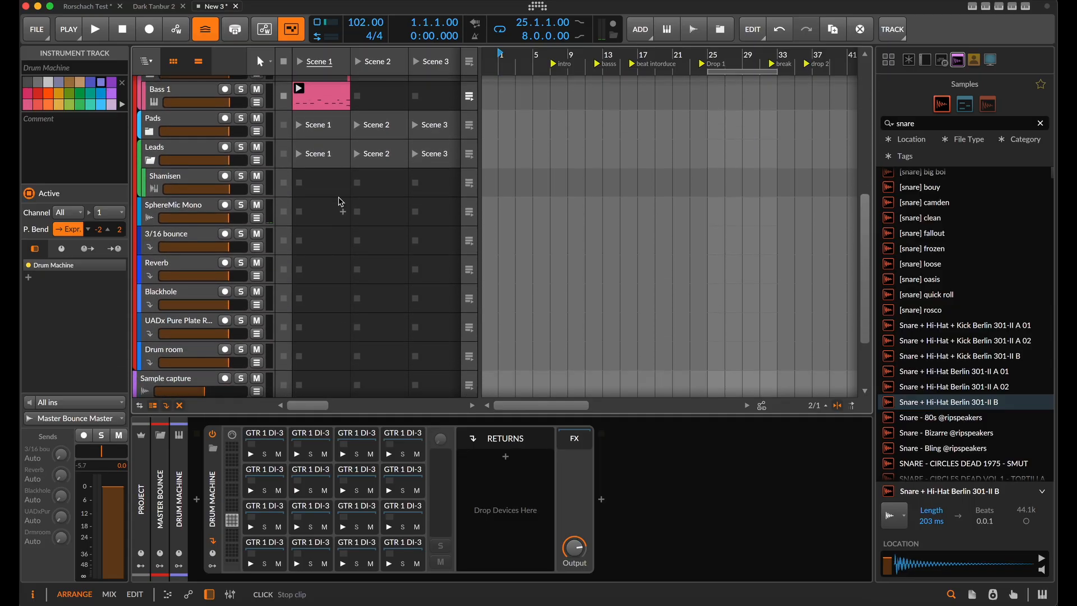
pyautogui.scroll(5, 339, 204)
pyautogui.scroll(1, 330, 290)
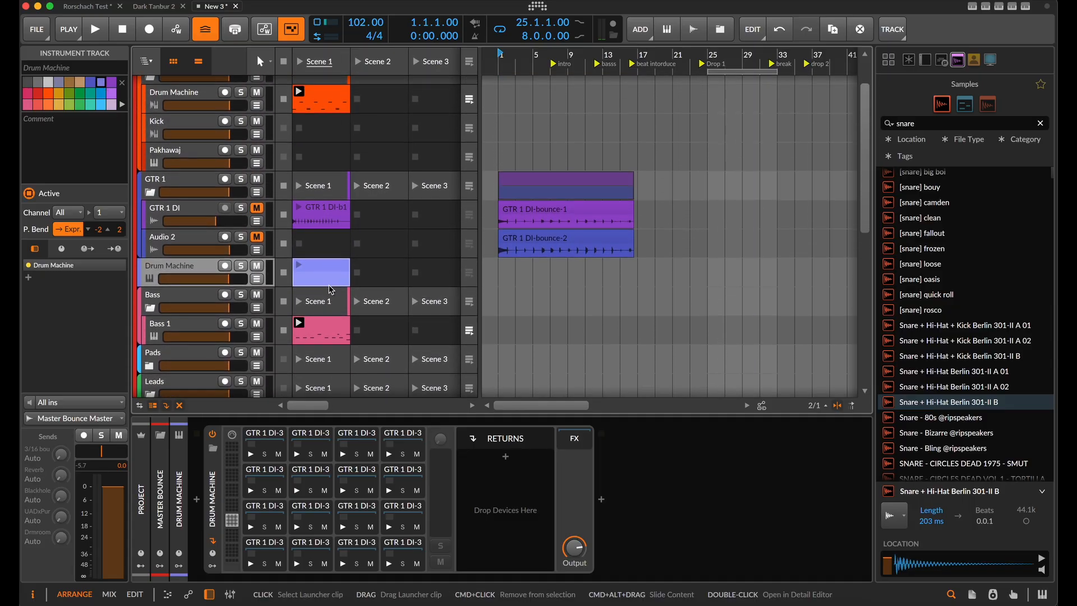
pyautogui.scroll(-1, 306, 302)
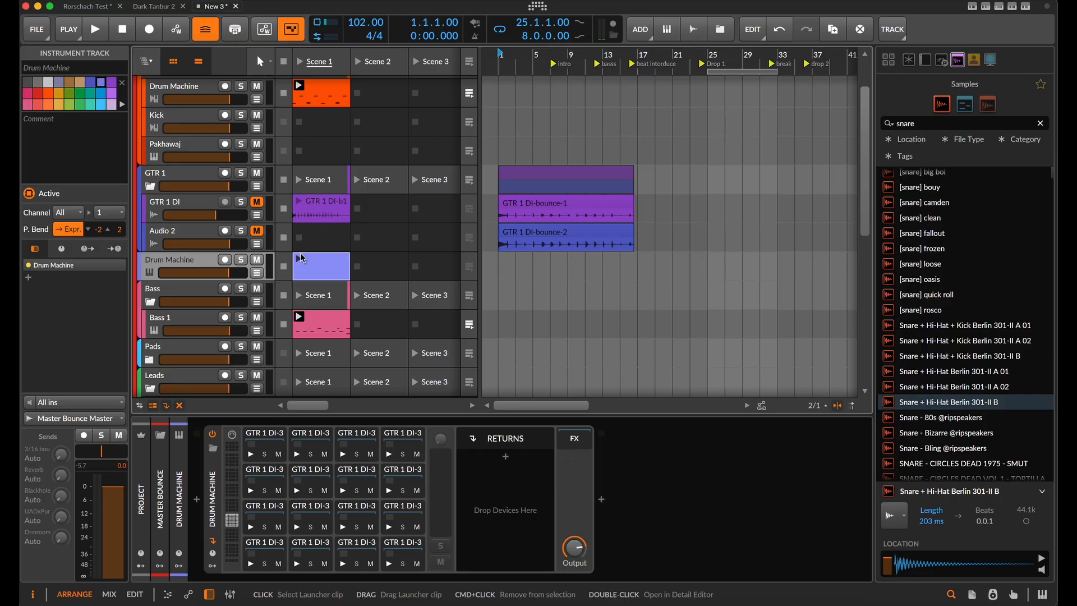
pyautogui.click(302, 258)
pyautogui.press('Delete')
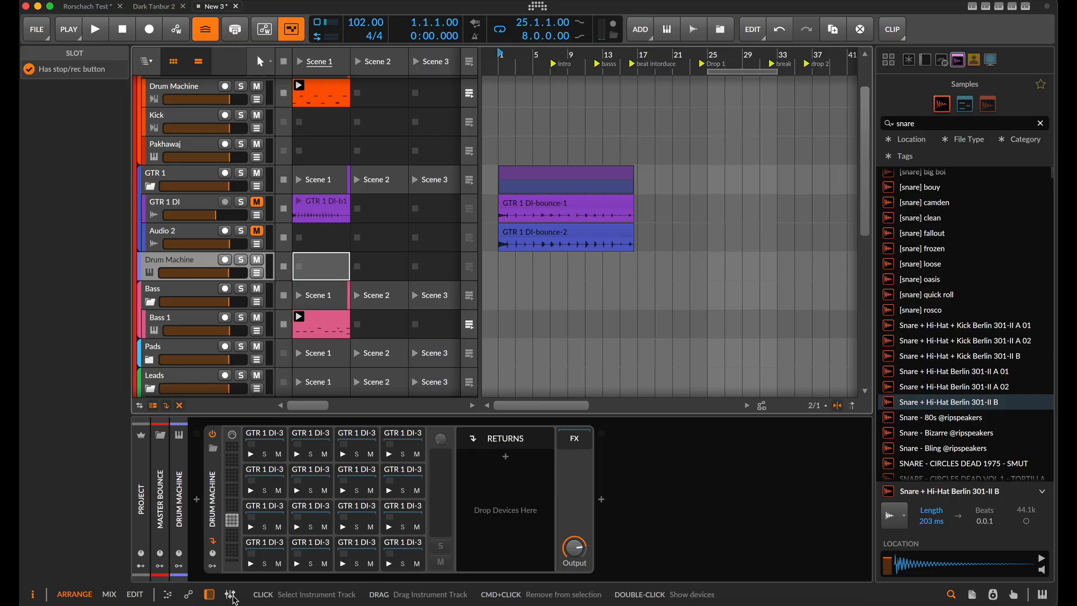
# Insert the Stepwise note FX before the Drum Machine and clear its default steps
pyautogui.click(213, 541)
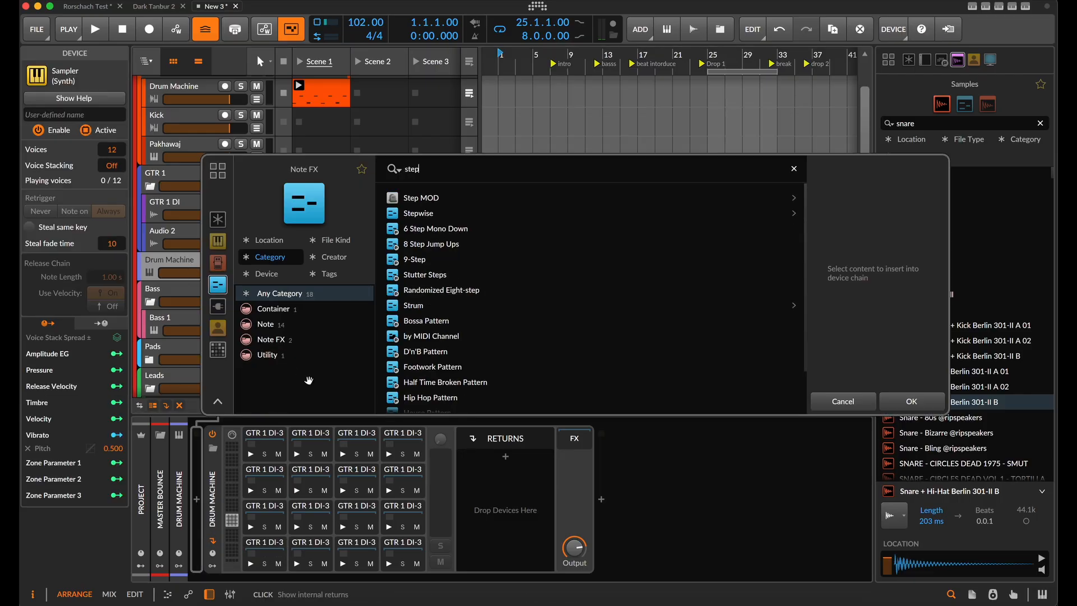
pyautogui.click(443, 216)
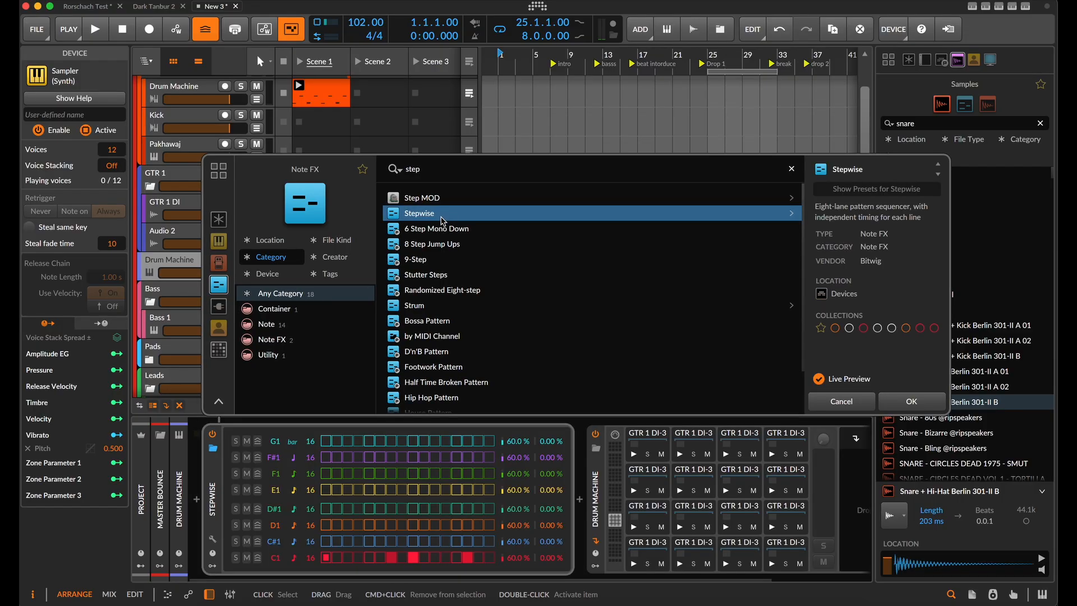
pyautogui.click(911, 401)
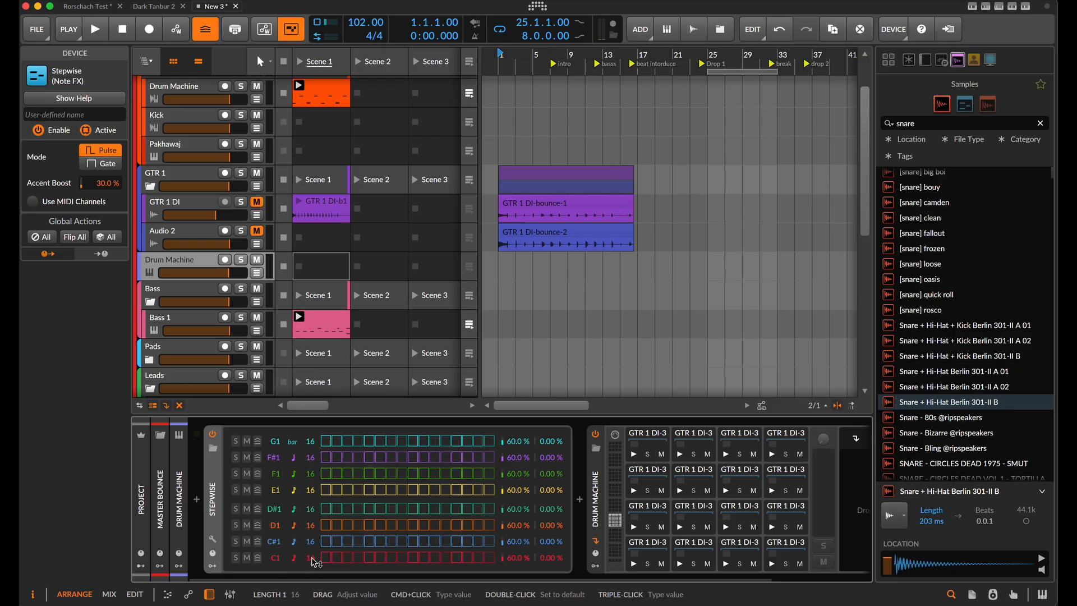
# Shorten Stepwise's C1 lane to 11 steps with hits on steps 1, 2 and 8, and launch Scene 1
pyautogui.moveTo(315, 561); pyautogui.dragTo(316, 568)
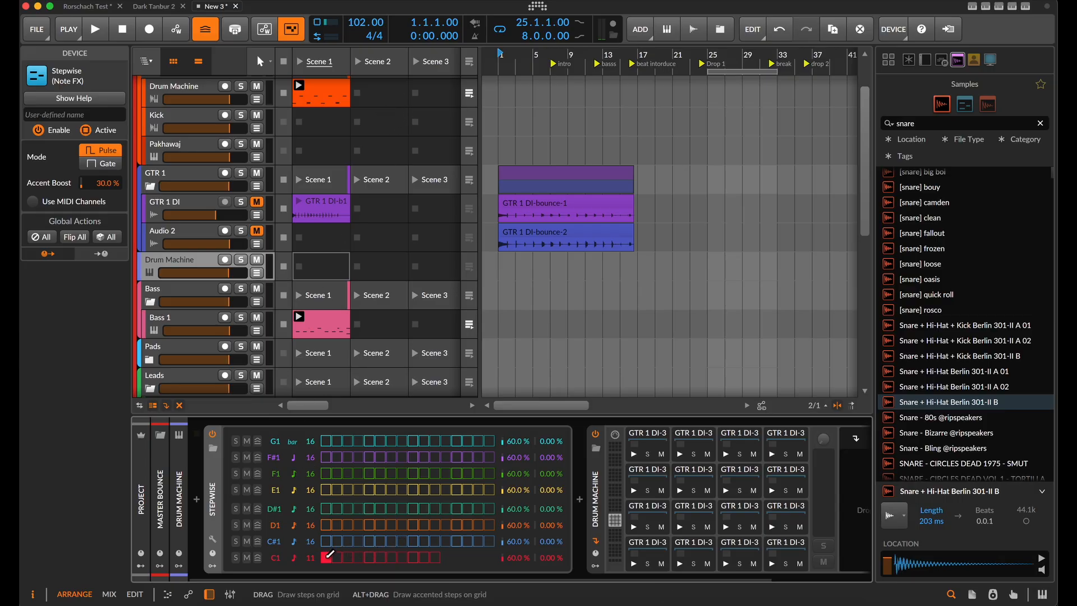
pyautogui.click(303, 61)
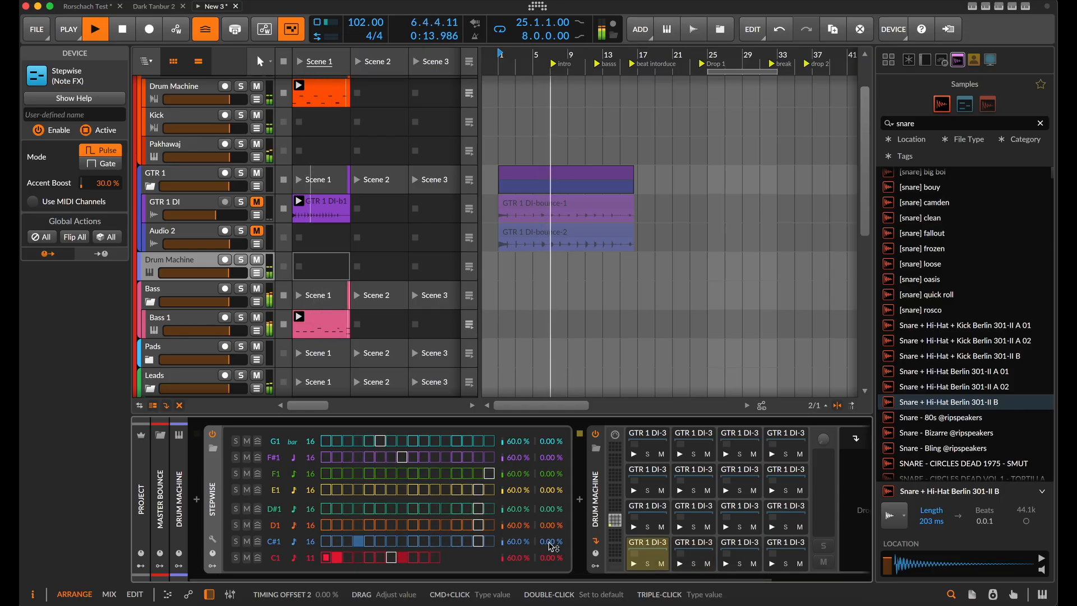
# Set the C#1 lane to 88.9 % velocity and 15 steps, and shorten the third lane to 9 steps with a hit on step 7
pyautogui.moveTo(515, 541); pyautogui.dragTo(515, 522)
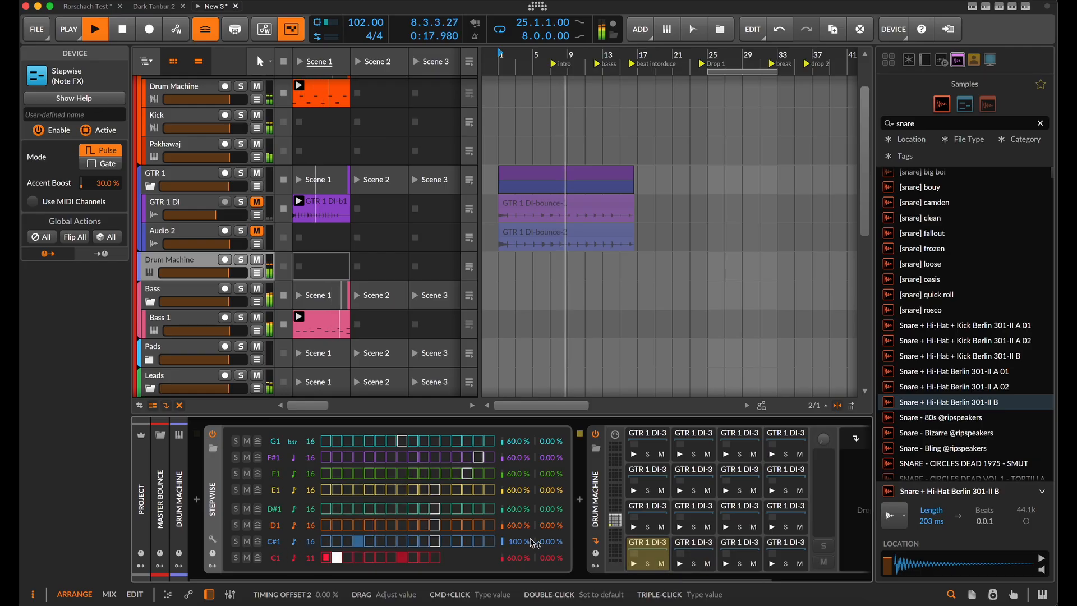
pyautogui.moveTo(516, 541); pyautogui.dragTo(516, 548)
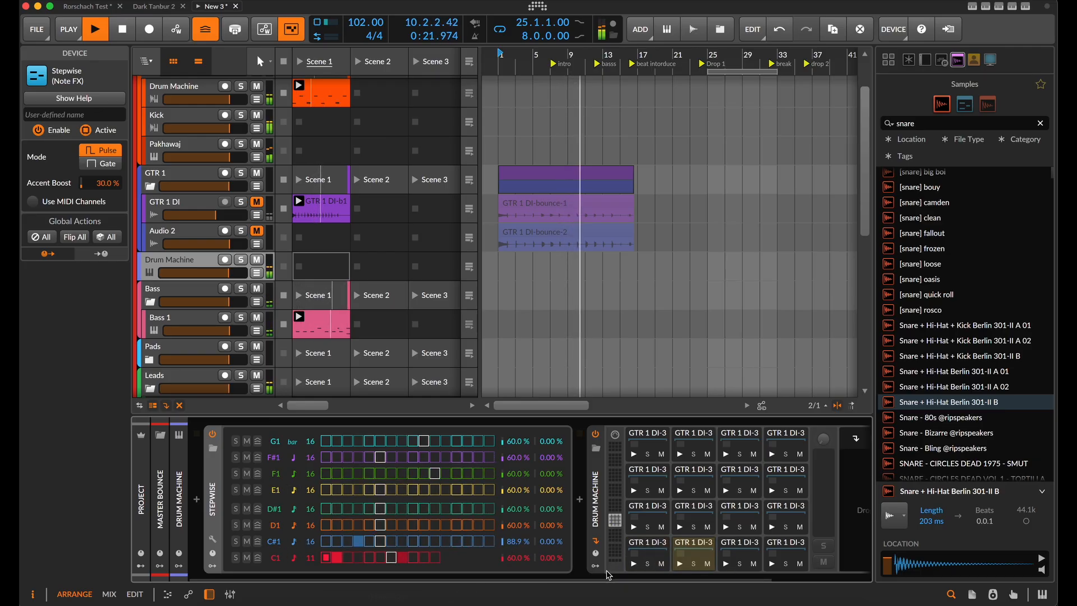
pyautogui.moveTo(310, 541); pyautogui.dragTo(310, 546)
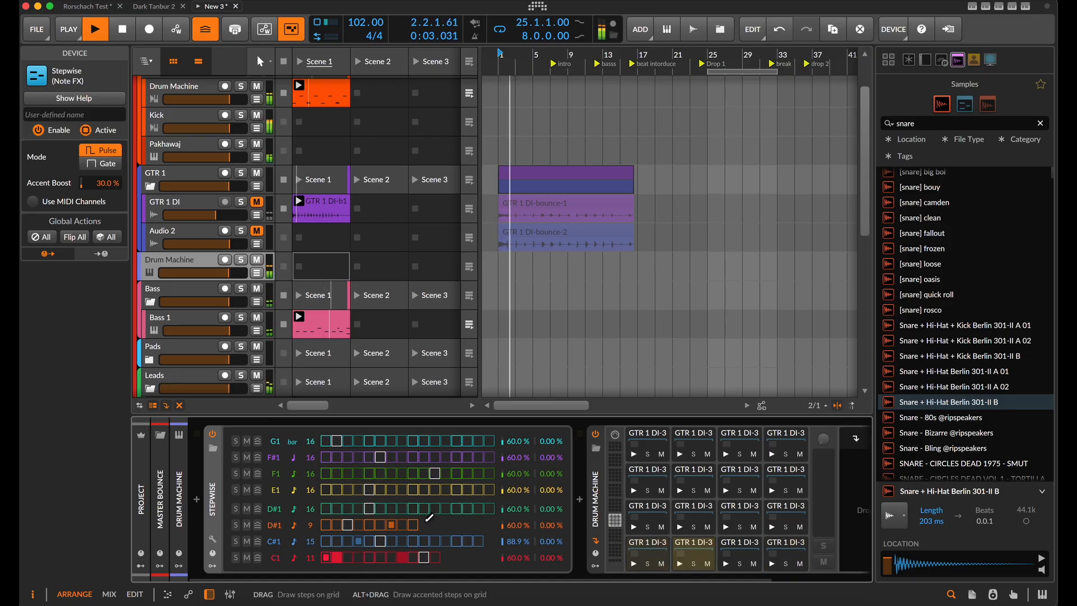
# Extend Stepwise's D#1 lane to 11 steps with a hit on step 10, and set the fourth lane to F1, 15 steps and a hit on step 9
pyautogui.moveTo(310, 524); pyautogui.dragTo(310, 515)
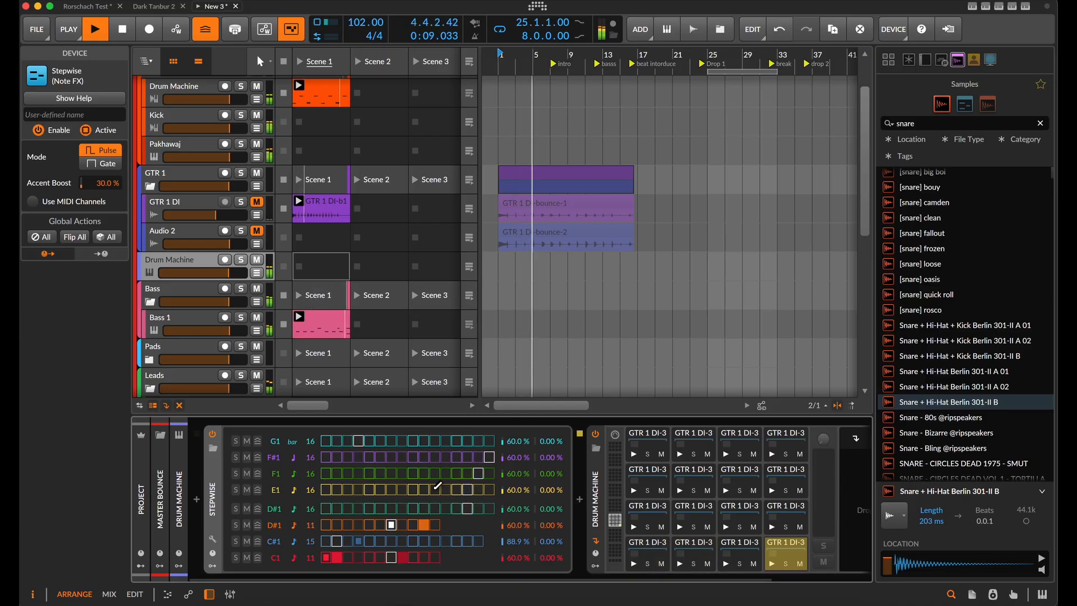
pyautogui.moveTo(310, 508); pyautogui.dragTo(274, 512)
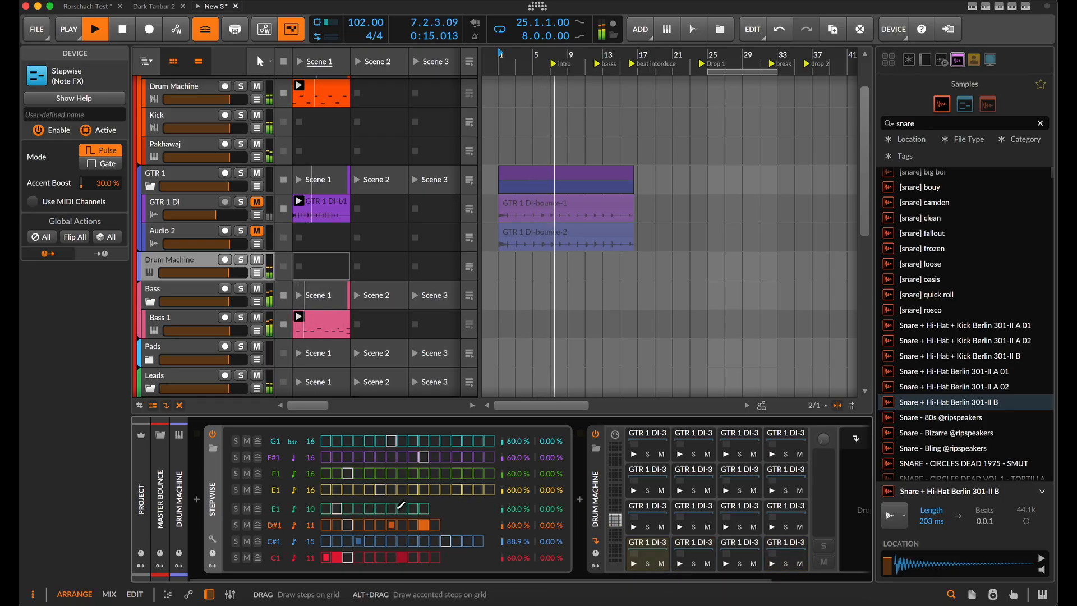
pyautogui.click(425, 509)
pyautogui.moveTo(310, 508); pyautogui.dragTo(310, 506)
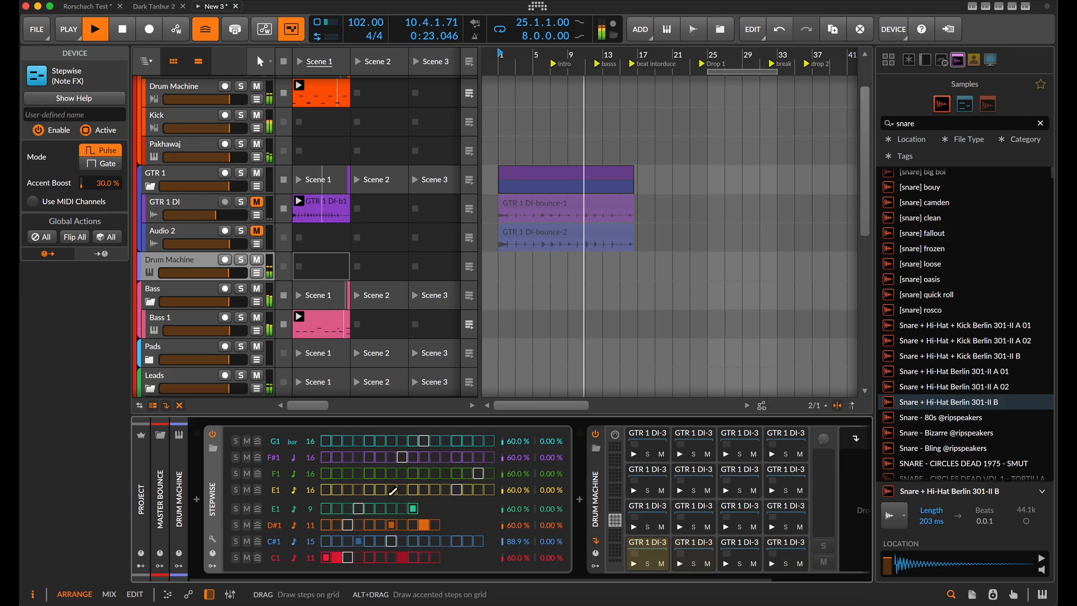
pyautogui.moveTo(274, 509); pyautogui.dragTo(274, 506)
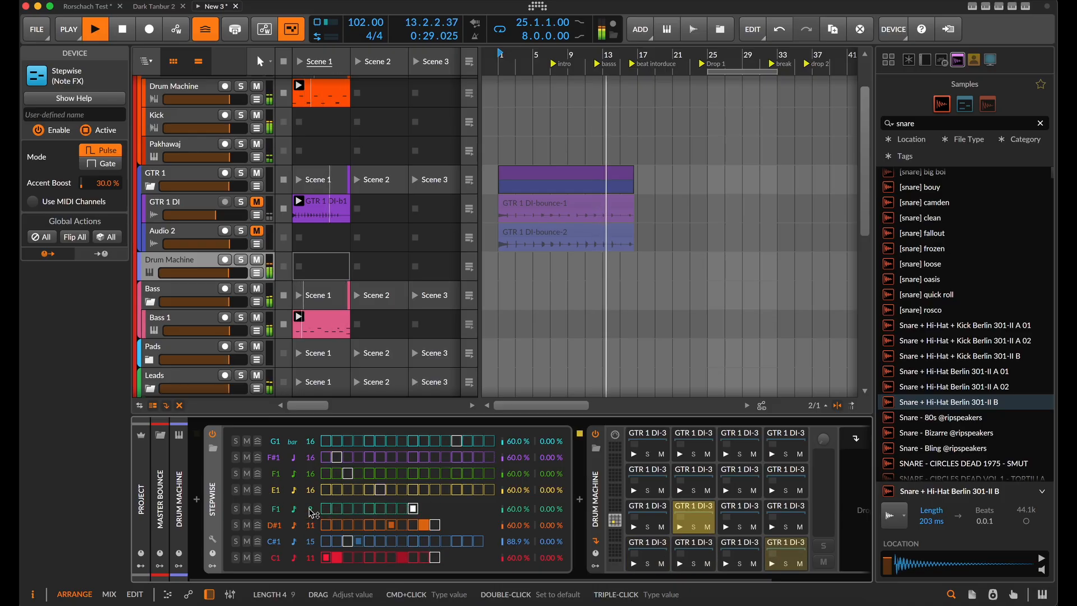
pyautogui.moveTo(310, 509); pyautogui.dragTo(310, 499)
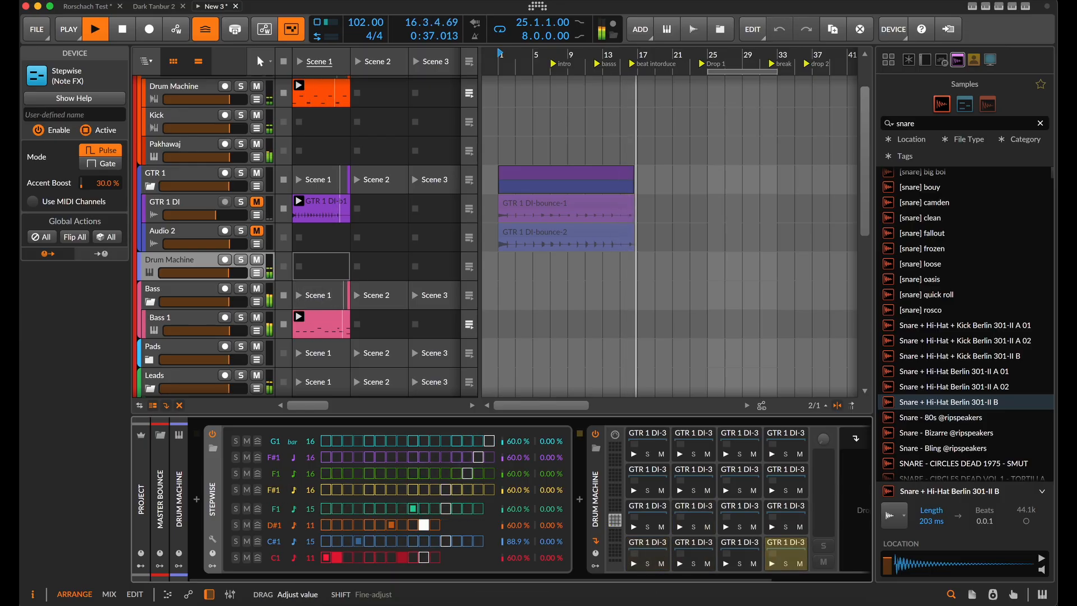
# Set the fifth lane to F#1, 12 steps and a hit on step 11, and the sixth lane to G1, 9 steps and a hit on step 9
pyautogui.moveTo(311, 490); pyautogui.dragTo(312, 490)
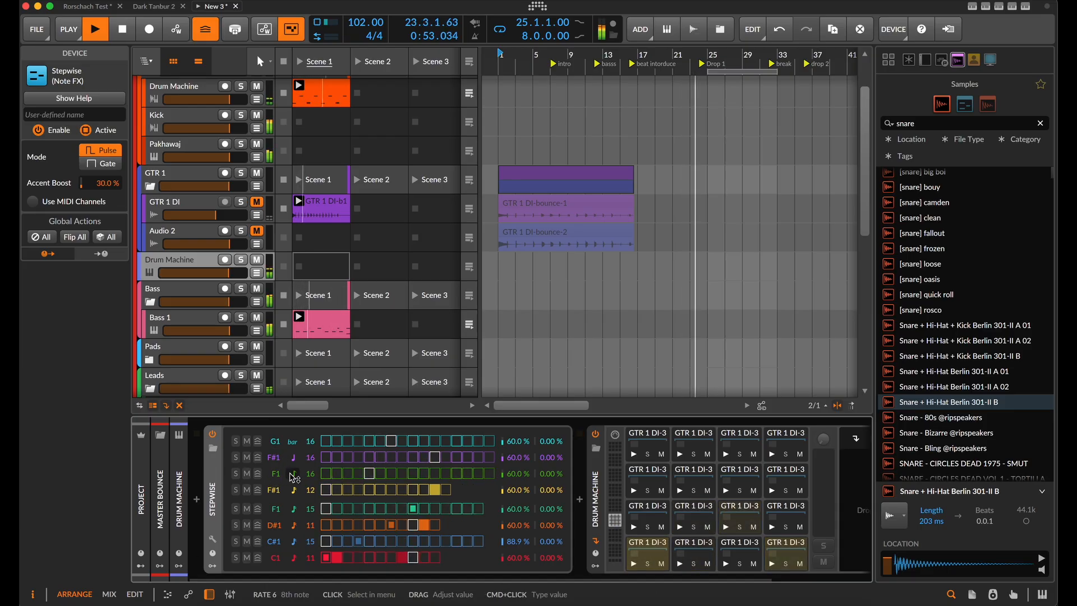
pyautogui.moveTo(276, 474); pyautogui.dragTo(277, 470)
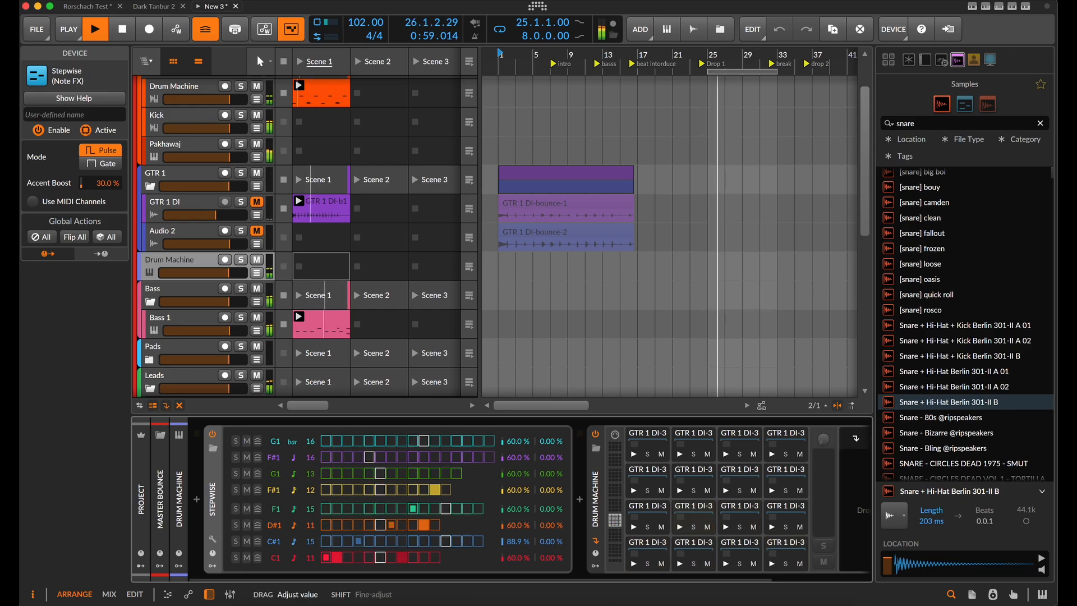
pyautogui.moveTo(310, 474); pyautogui.dragTo(310, 483)
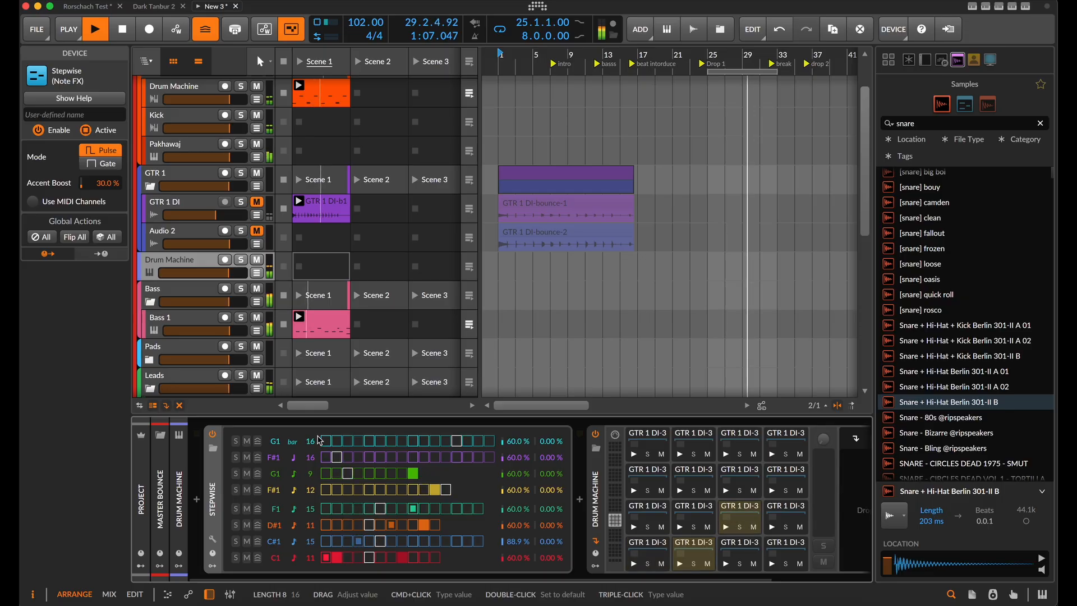
# Set the seventh lane to G#1 at a quarter-note rate with 5 steps and a hit on step 3, and restart playback
pyautogui.press('space')
pyautogui.moveTo(273, 458); pyautogui.dragTo(274, 453)
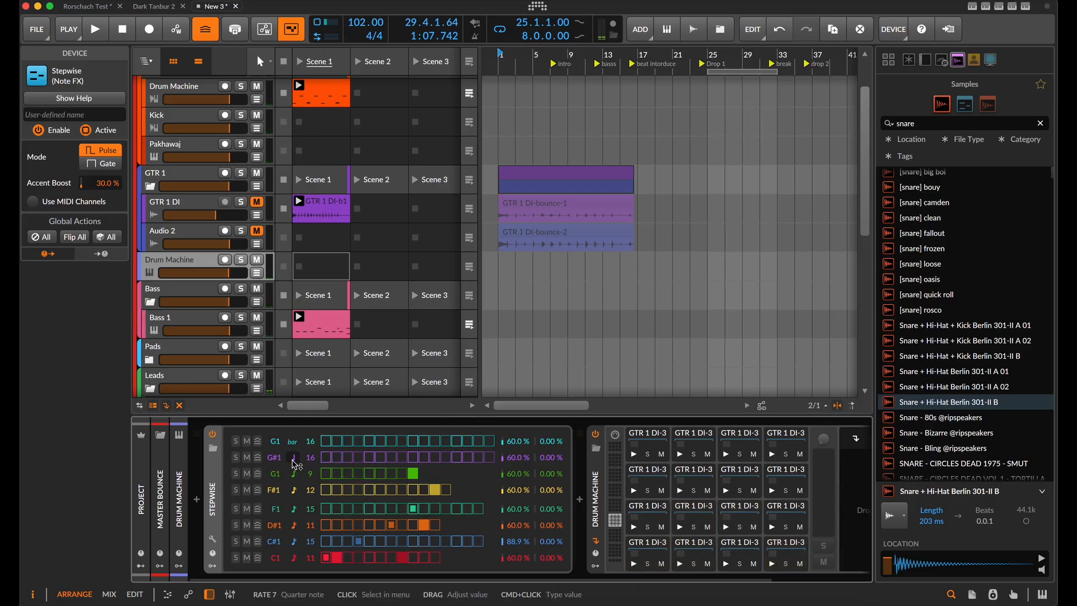
pyautogui.click(295, 458)
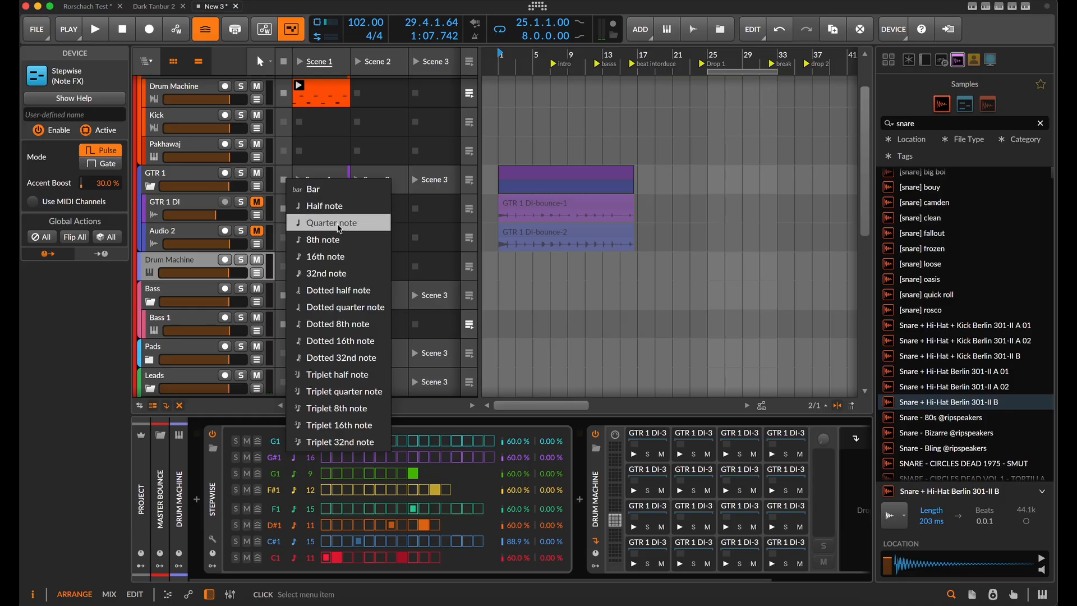
pyautogui.click(339, 227)
pyautogui.moveTo(311, 457); pyautogui.dragTo(311, 474)
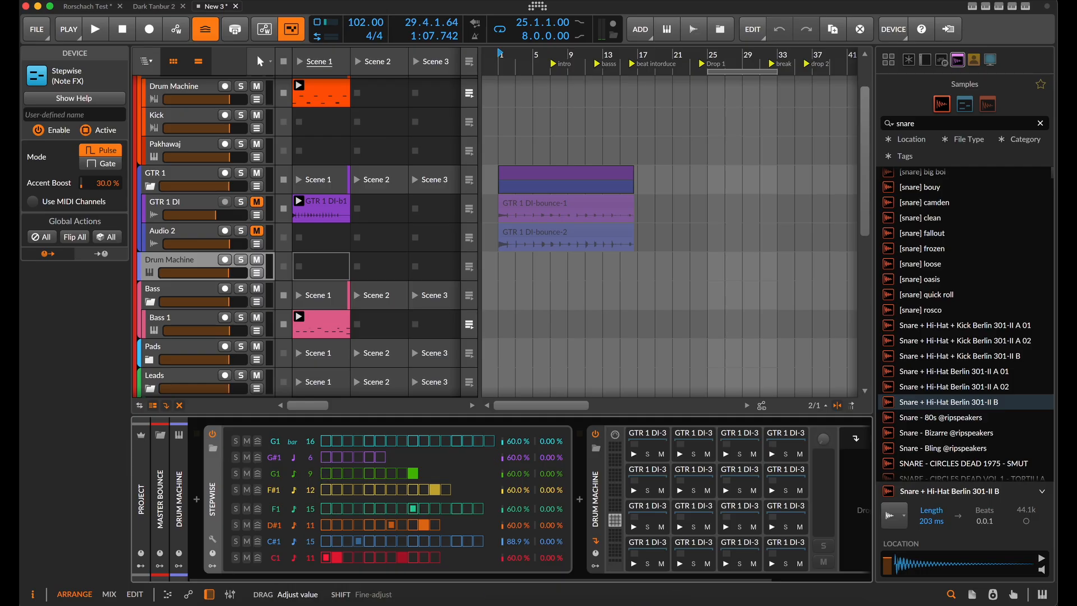
pyautogui.moveTo(311, 457); pyautogui.dragTo(317, 461)
pyautogui.press('space')
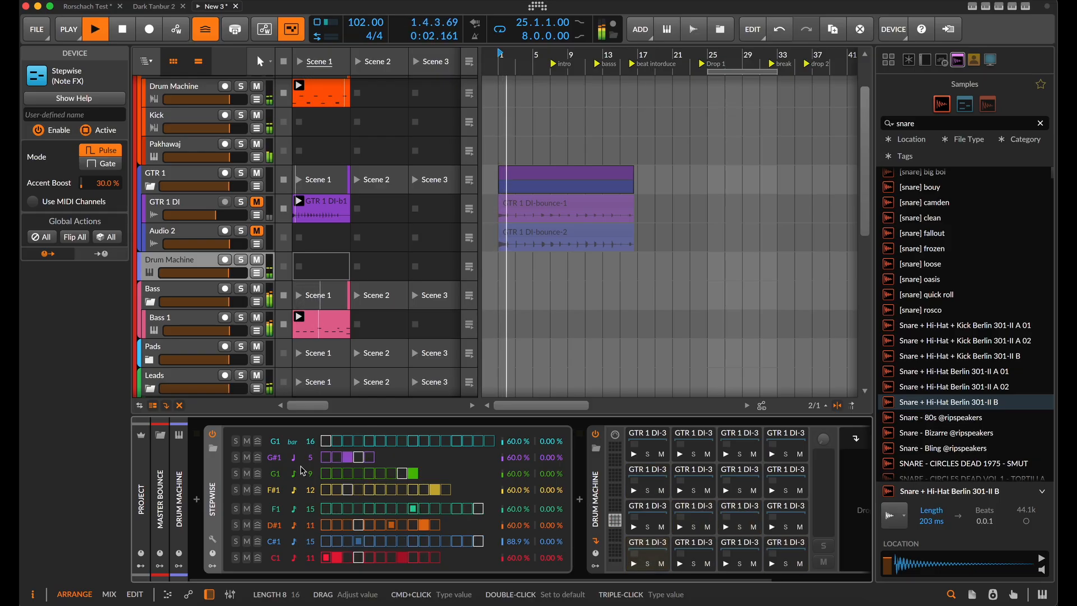
# Try higher notes on the seventh lane during playback, raising it from G#1 through A1, A#1 and B1 to C2
pyautogui.moveTo(276, 458); pyautogui.dragTo(276, 453)
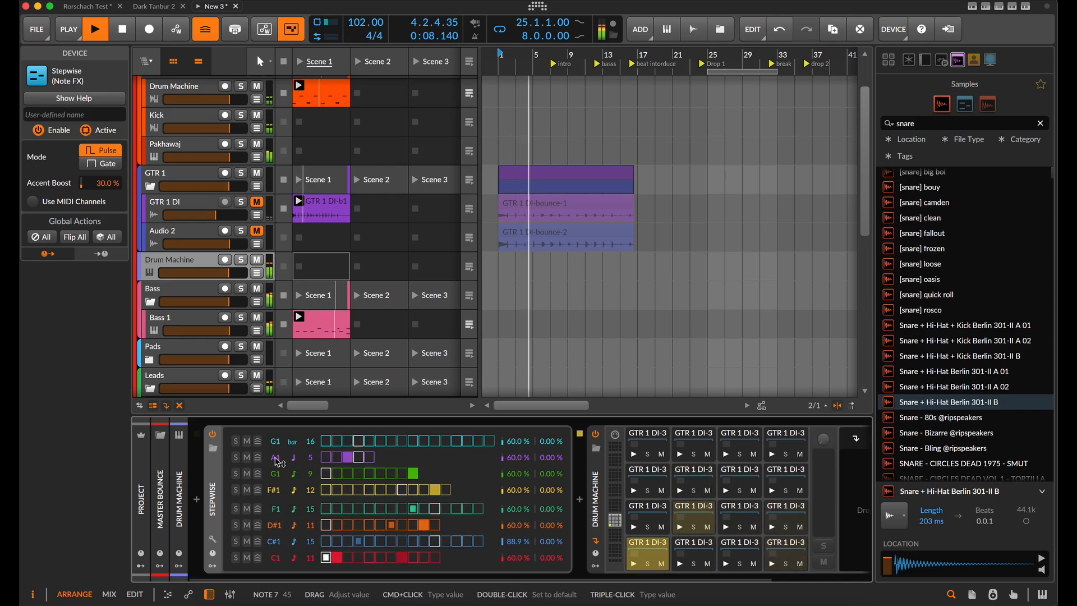
pyautogui.moveTo(276, 458); pyautogui.dragTo(276, 455)
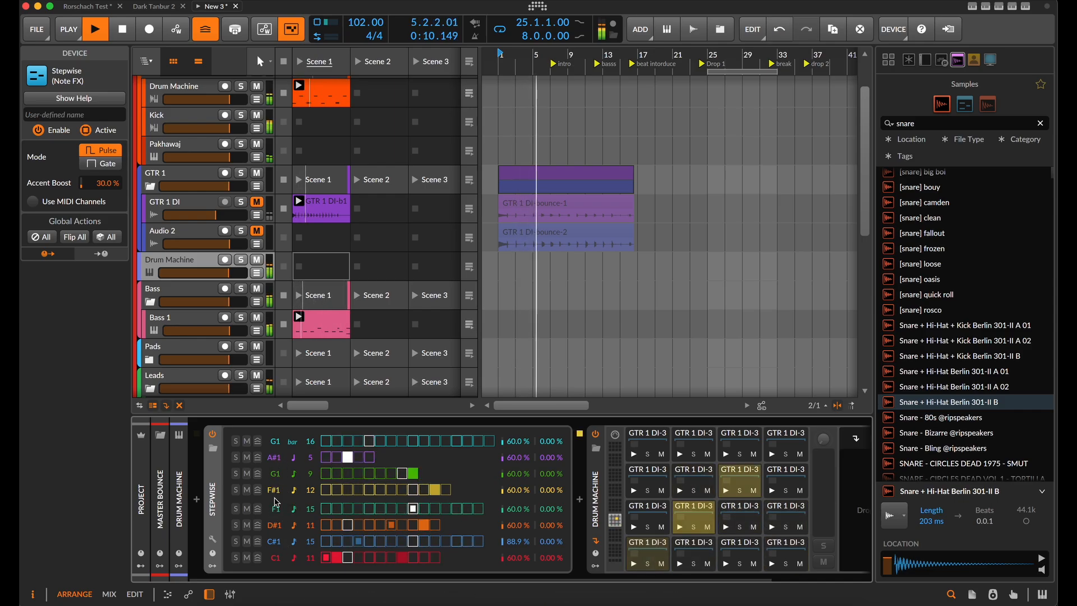
pyautogui.moveTo(277, 461); pyautogui.dragTo(277, 458)
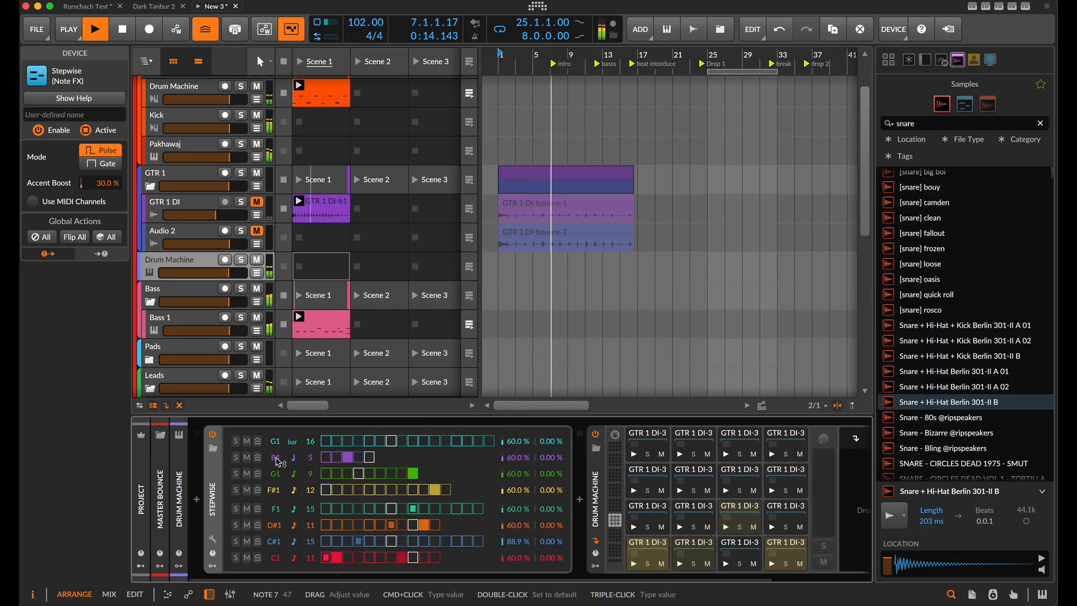
pyautogui.moveTo(277, 460); pyautogui.dragTo(276, 455)
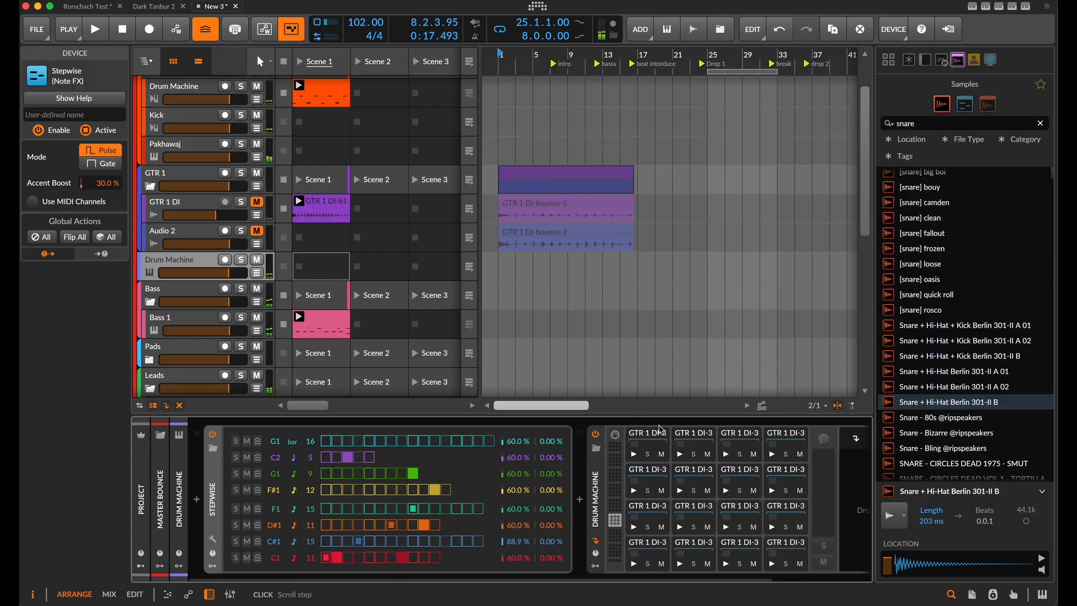
# Identify the last top-row pad's note by deleting its slice and undoing, and set the seventh Stepwise lane to D#2
pyautogui.click(677, 458)
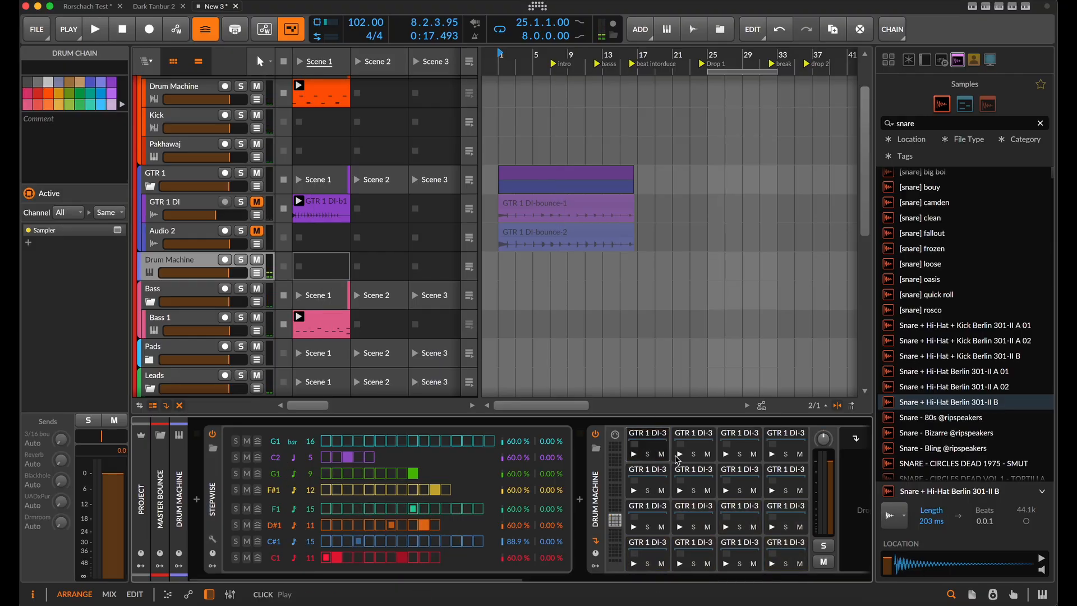
pyautogui.click(726, 458)
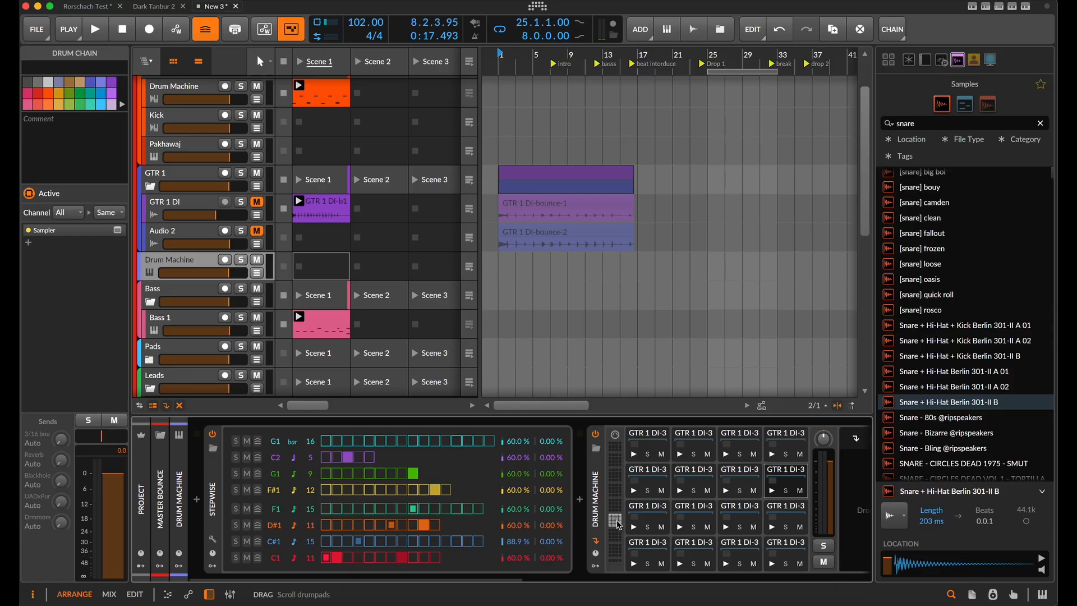
pyautogui.click(793, 441)
pyautogui.press('Delete')
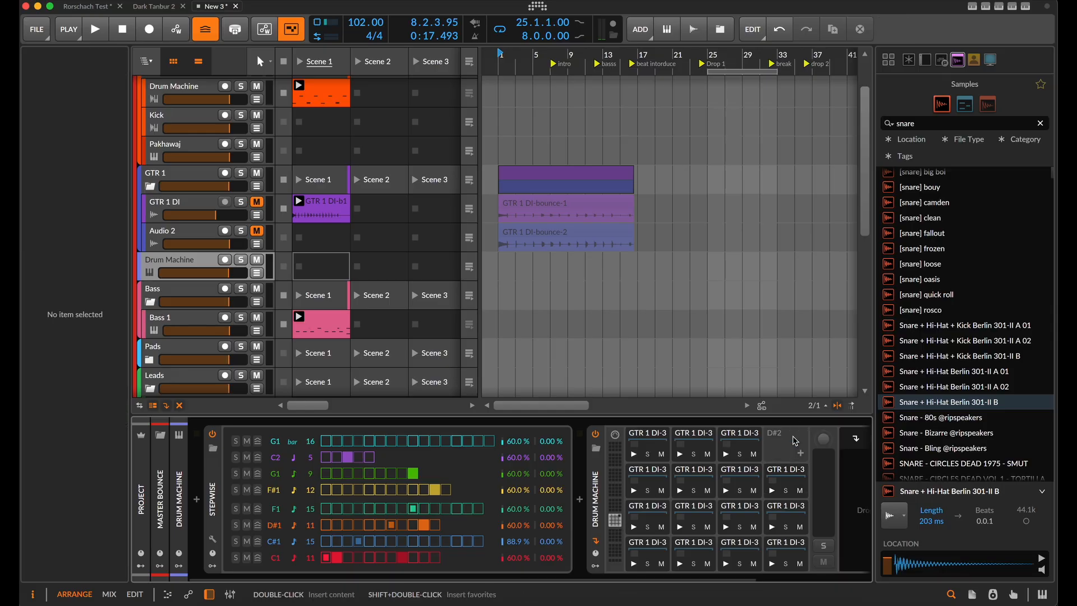
pyautogui.hotkey('ctrl', 'z')
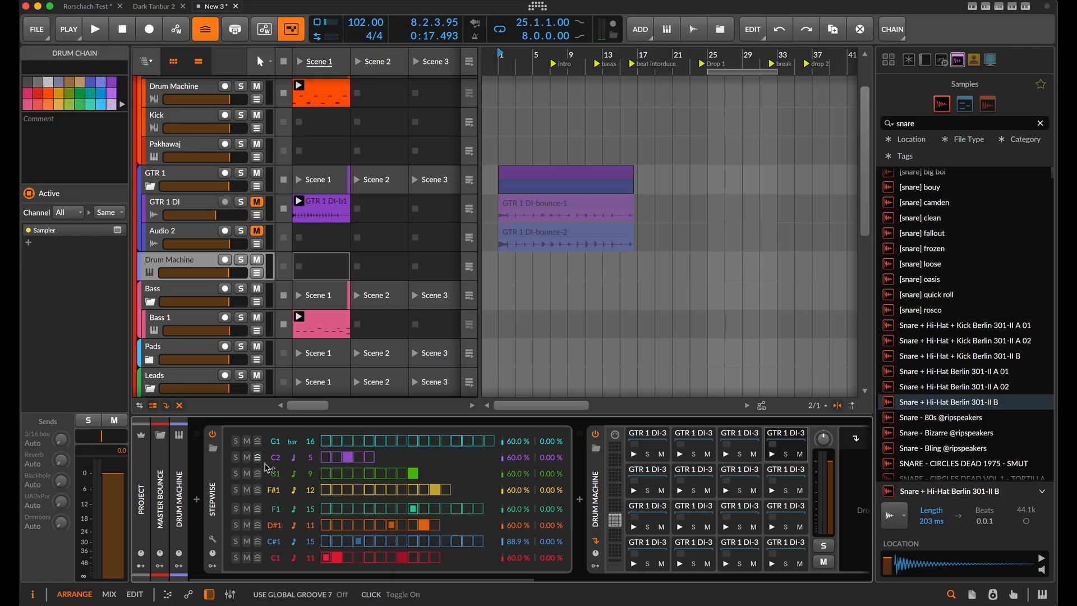
pyautogui.moveTo(282, 465); pyautogui.dragTo(282, 464)
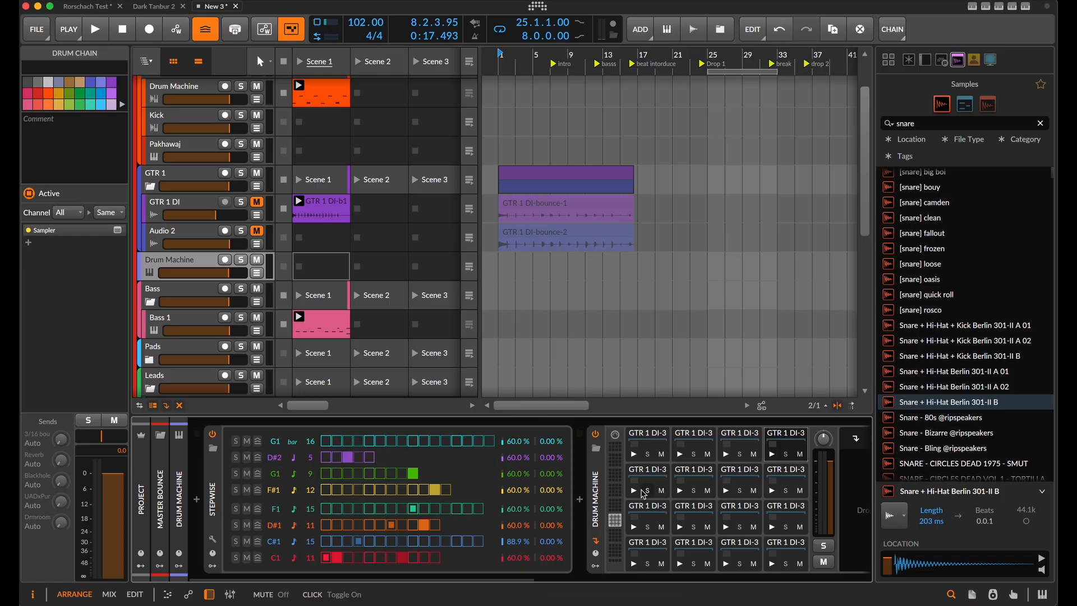
# Audition the middle-row pads and delete the F#1 slice, closing the content browser without loading a replacement
pyautogui.click(726, 496)
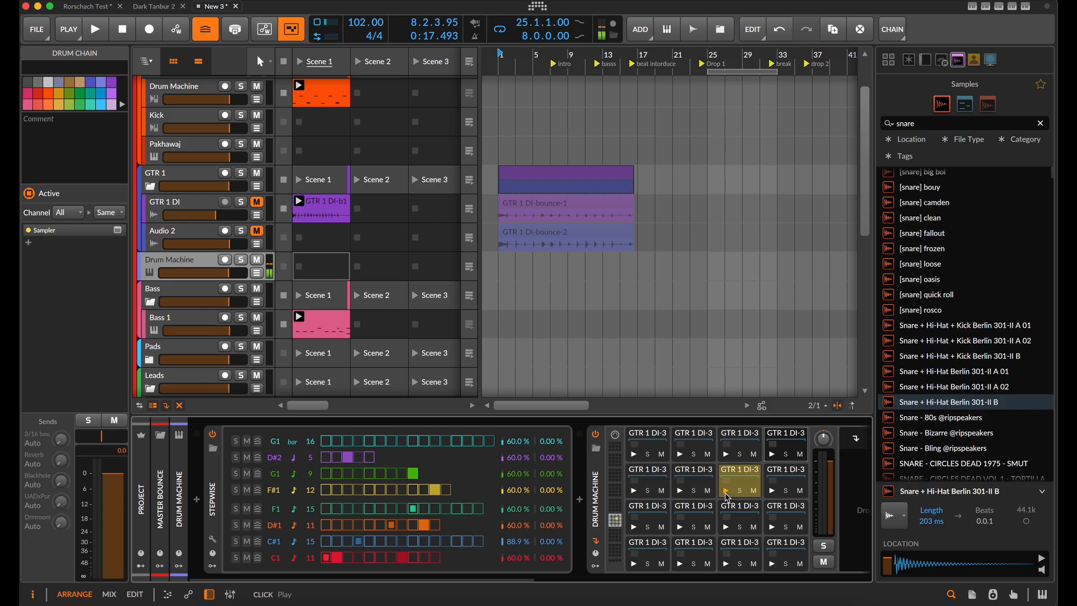
pyautogui.click(772, 495)
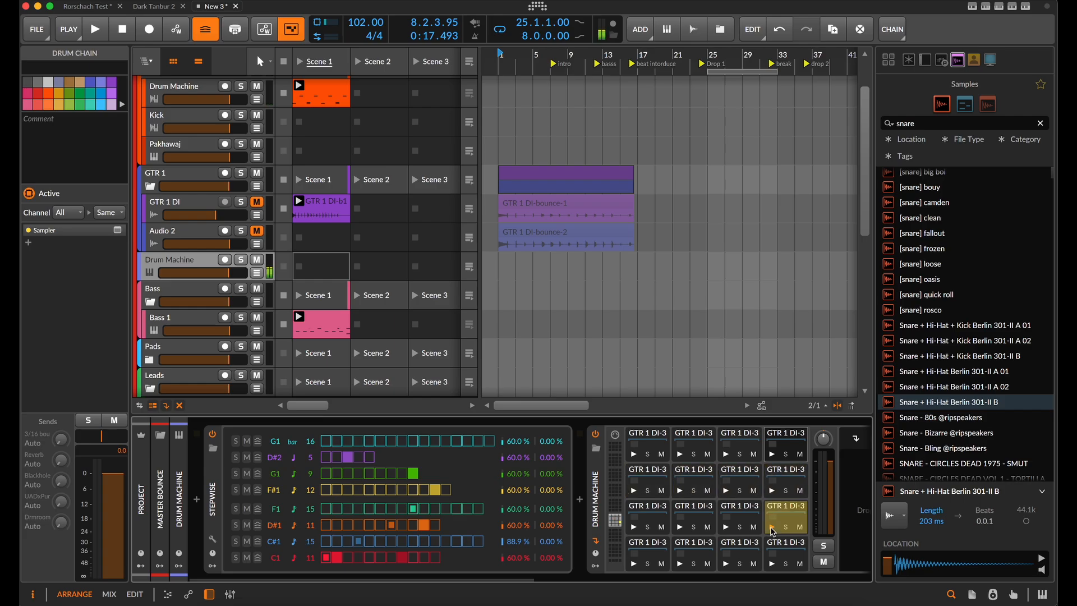
pyautogui.click(727, 527)
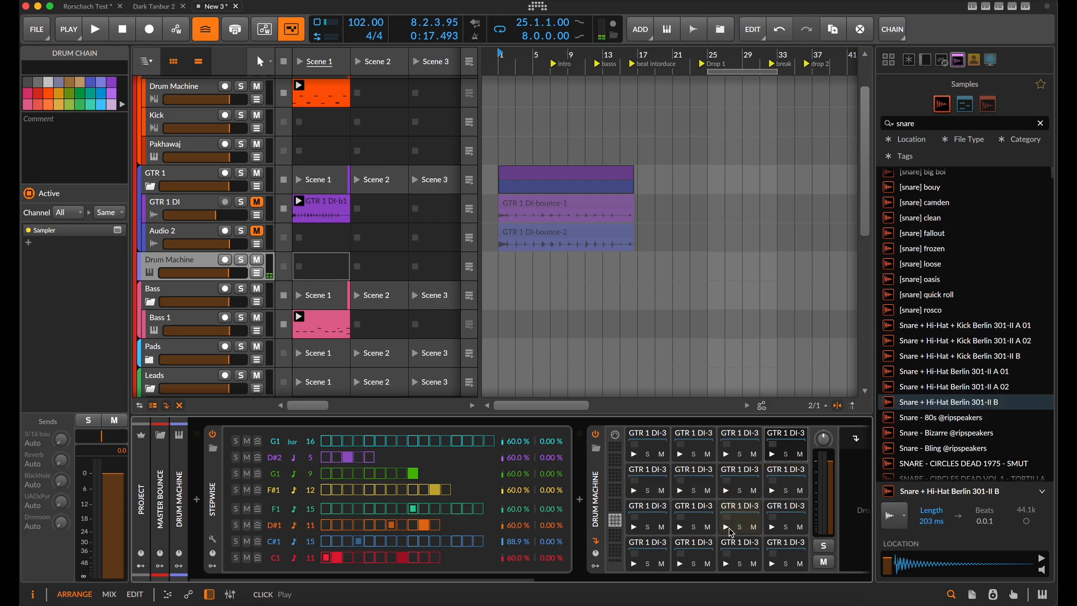
pyautogui.click(744, 517)
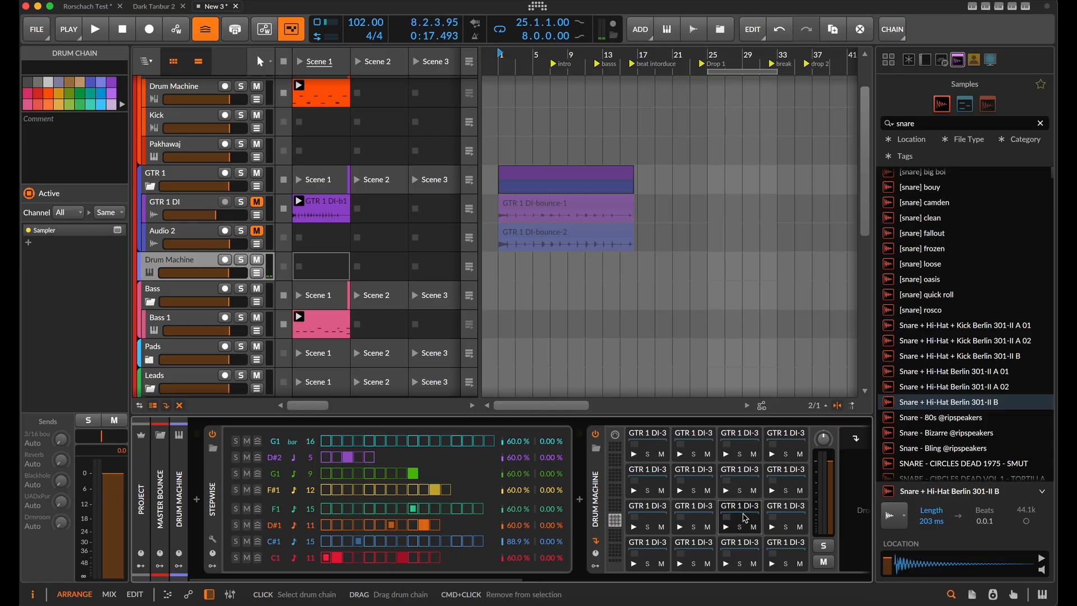
pyautogui.press('Delete')
pyautogui.click(754, 527)
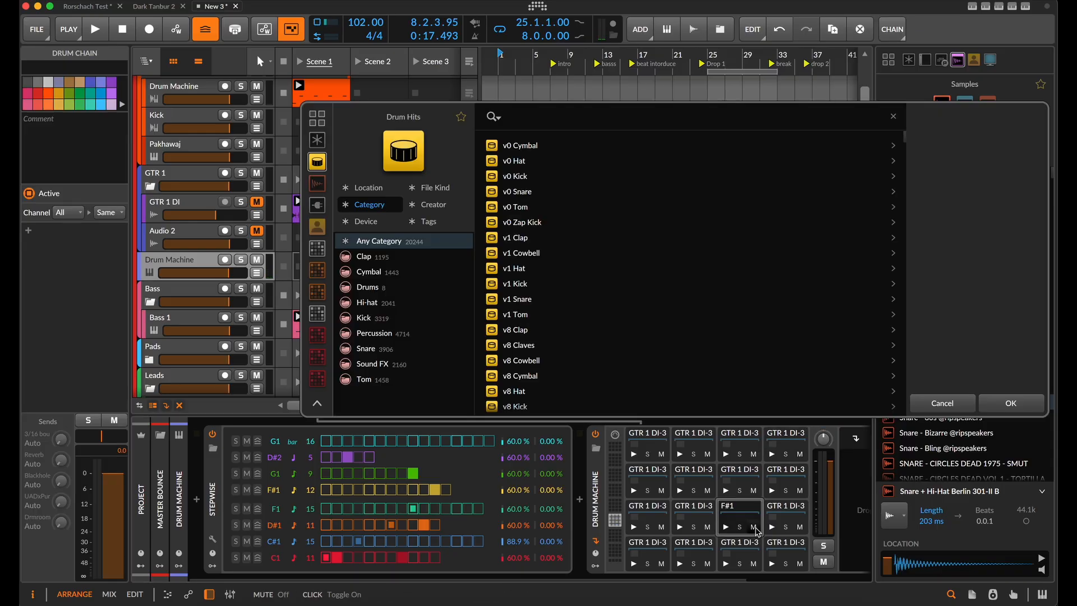
pyautogui.click(929, 405)
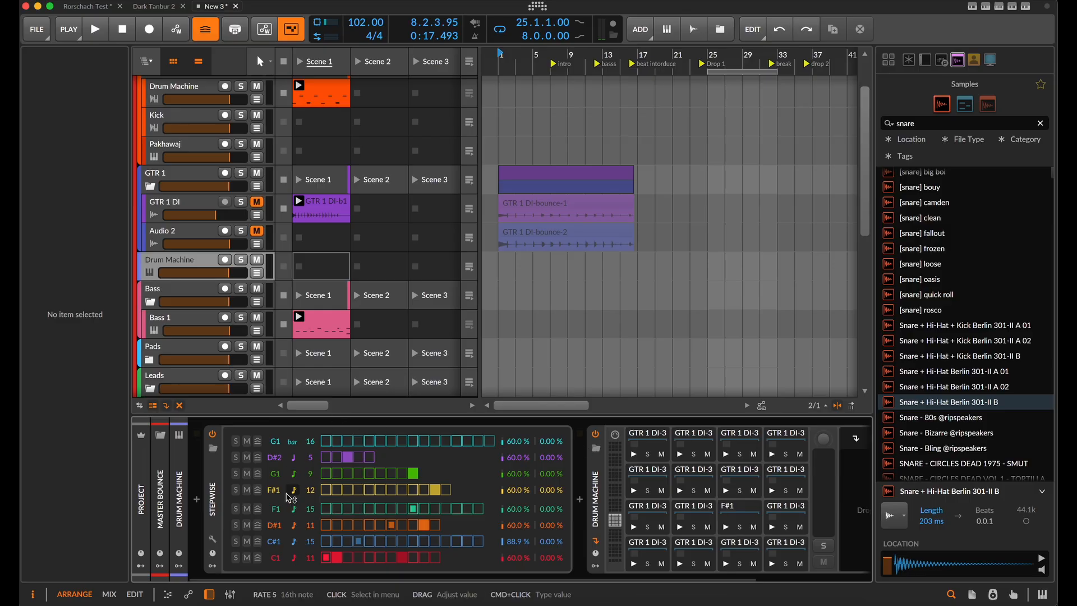
# Set the F#1 lane to a quarter-note rate, 7 steps with a hit on step 4 and 100 % velocity, checking it in playback
pyautogui.click(293, 490)
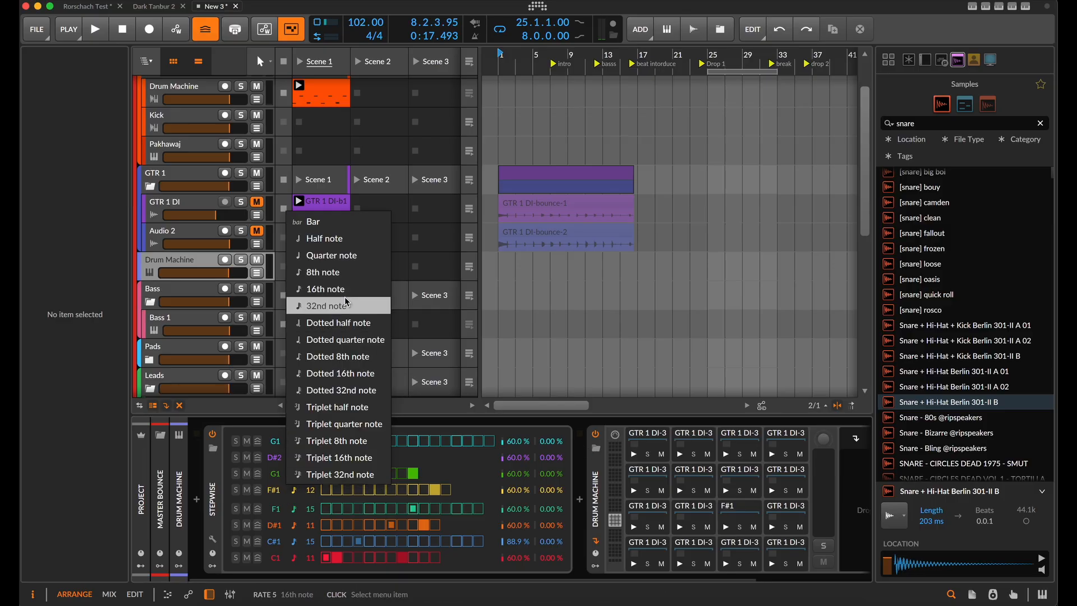
pyautogui.click(339, 255)
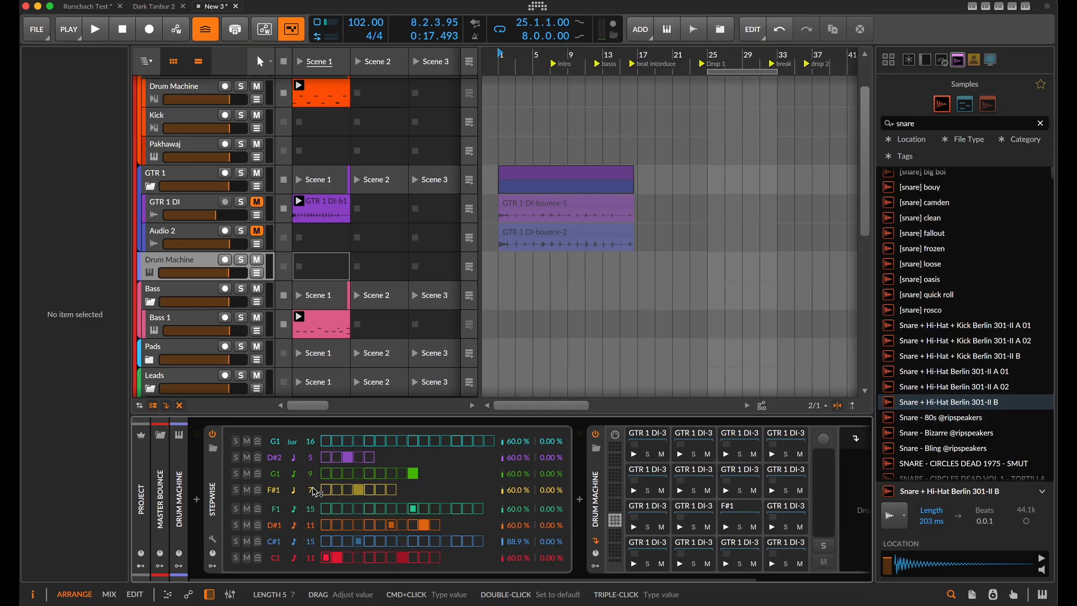
pyautogui.press('space')
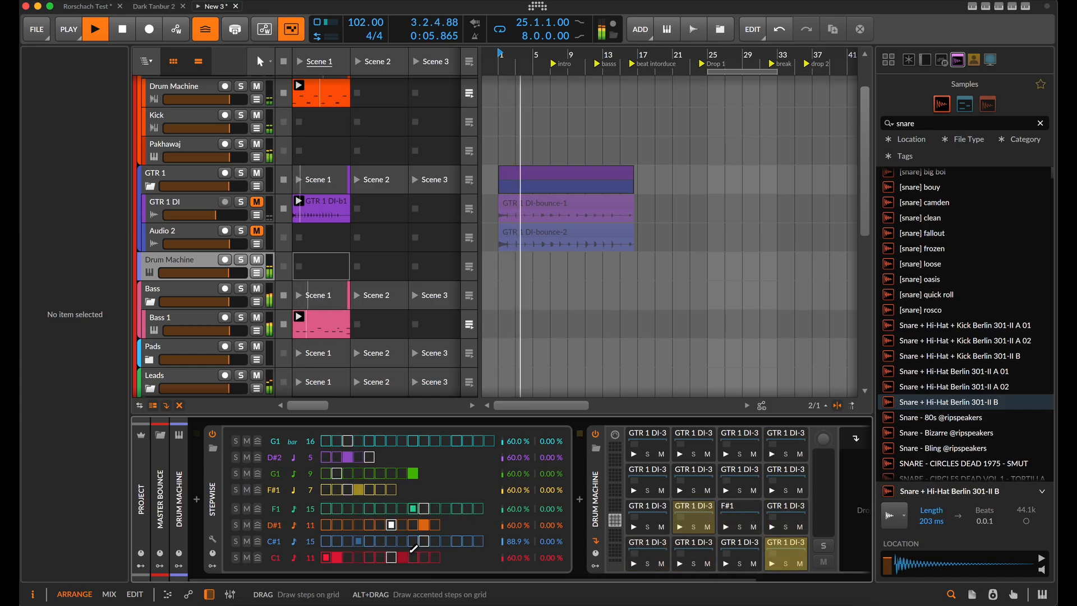
pyautogui.moveTo(509, 492); pyautogui.dragTo(509, 443)
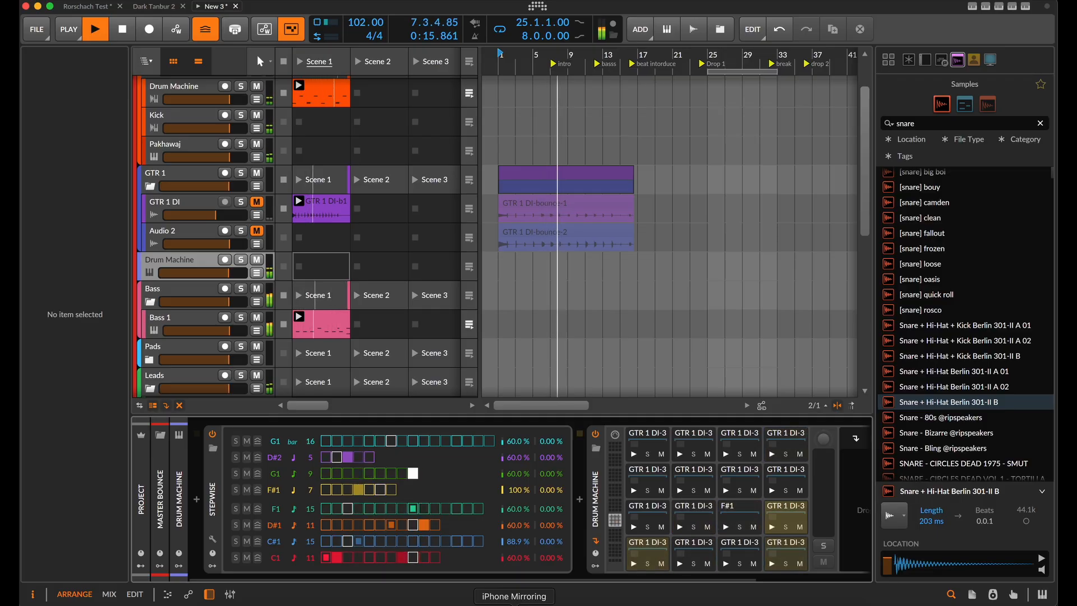
pyautogui.press('space')
# Insert the Tool utility device after the Drum Machine
pyautogui.hscroll(3, 705, 521)
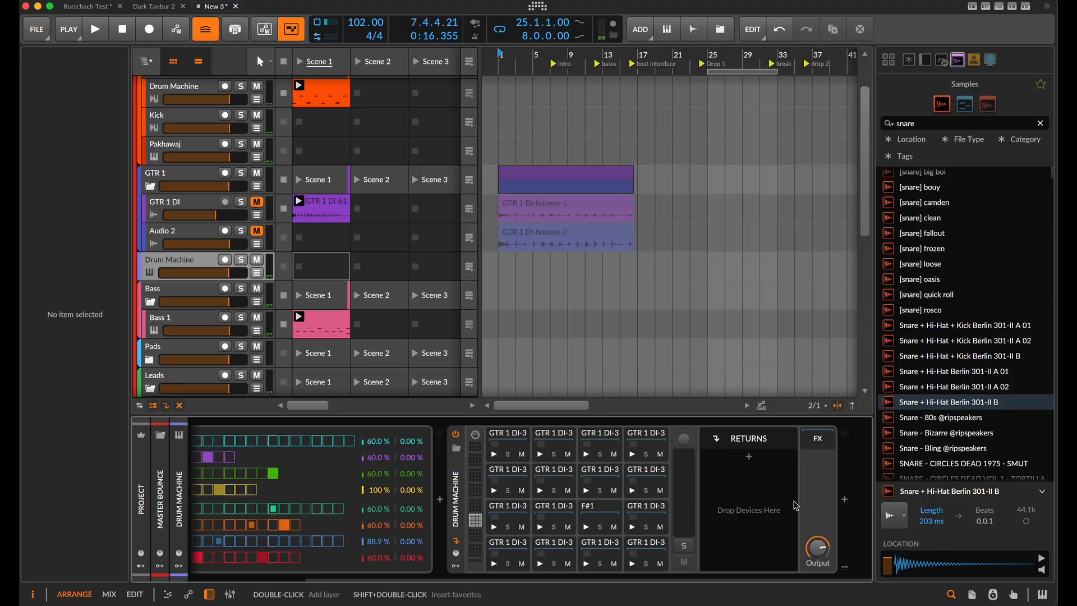
pyautogui.hscroll(-1, 794, 506)
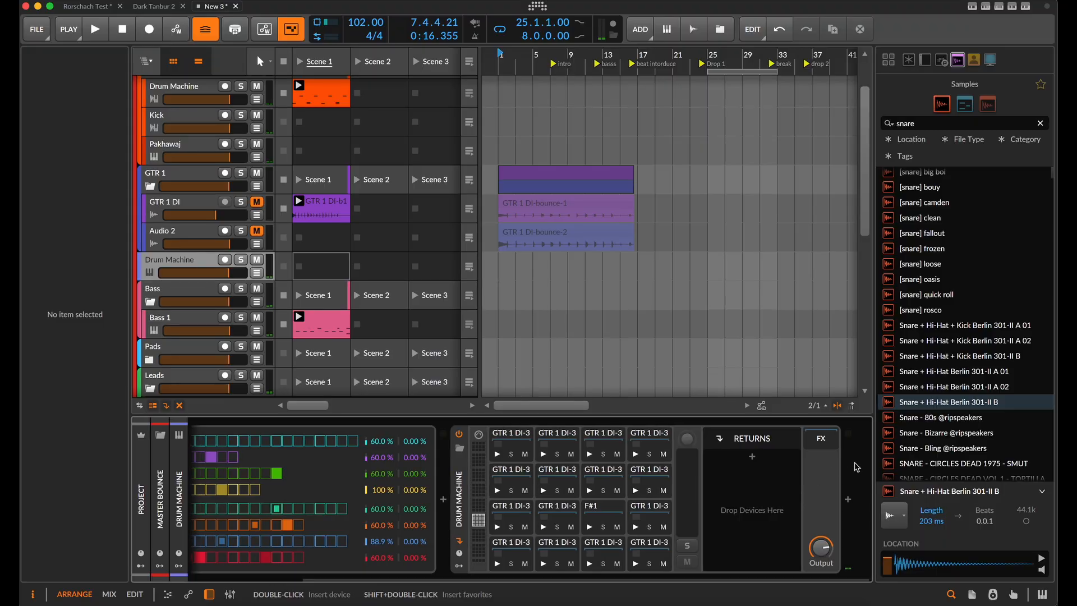
pyautogui.click(848, 499)
pyautogui.write('too')
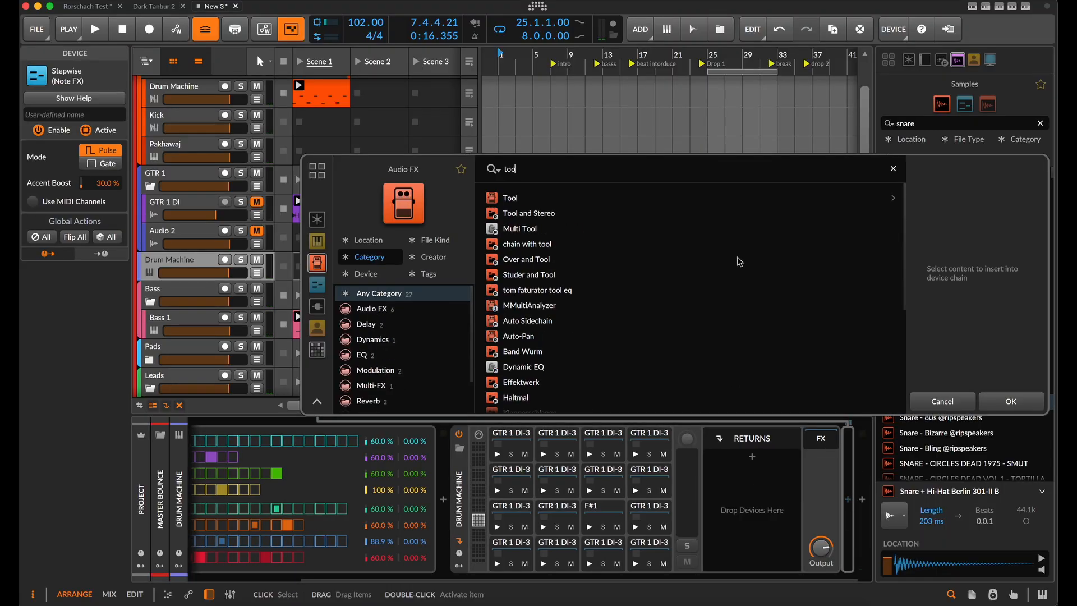
pyautogui.click(546, 196)
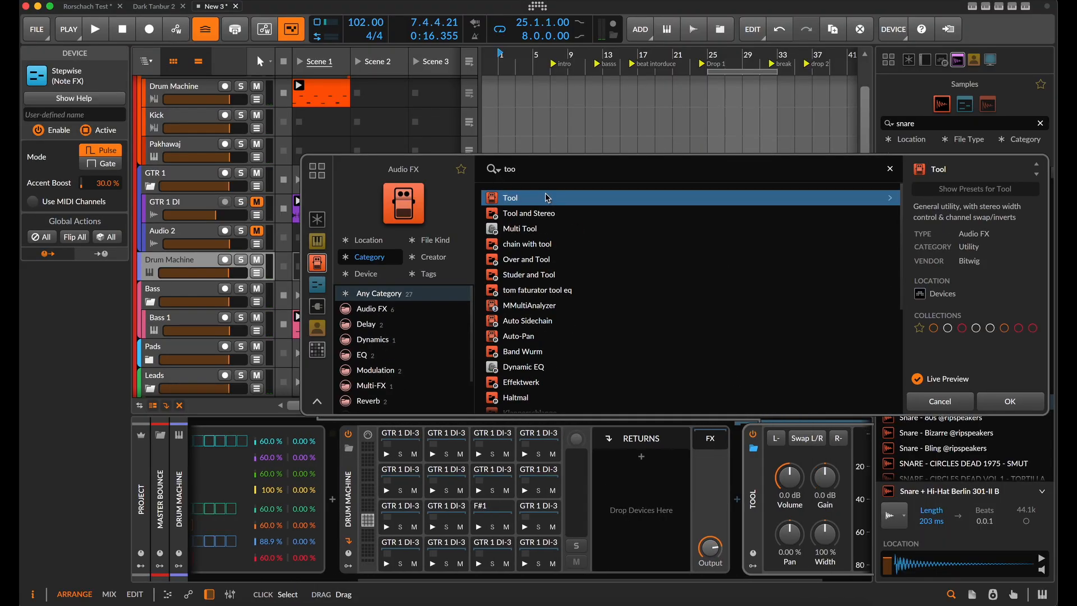
pyautogui.click(1010, 401)
# Show the Tool device's modulator slots and add a Random modulator to the first one
pyautogui.hscroll(2, 788, 485)
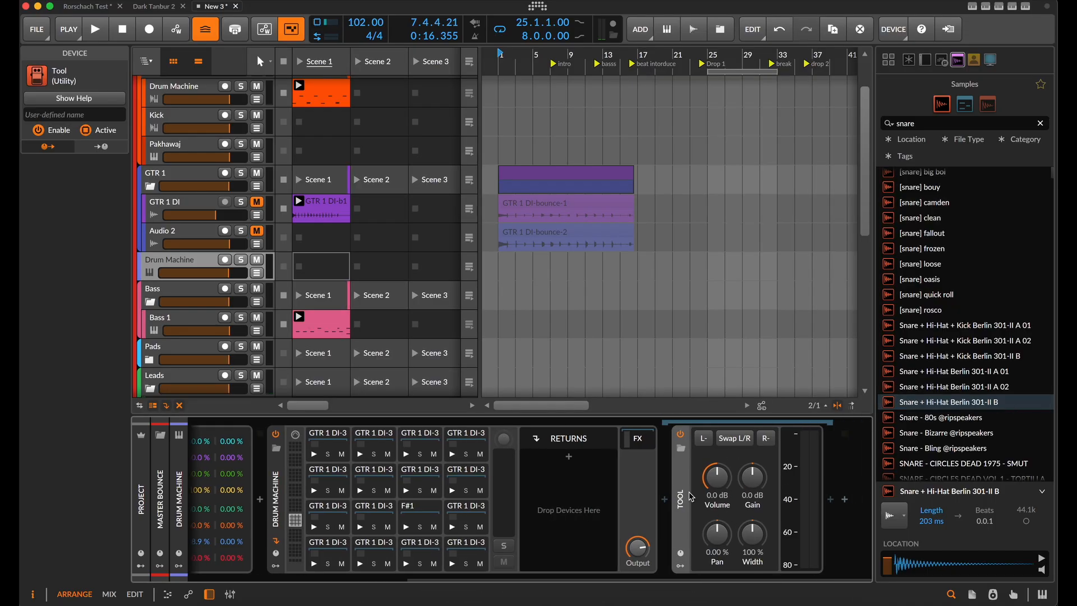
pyautogui.click(680, 567)
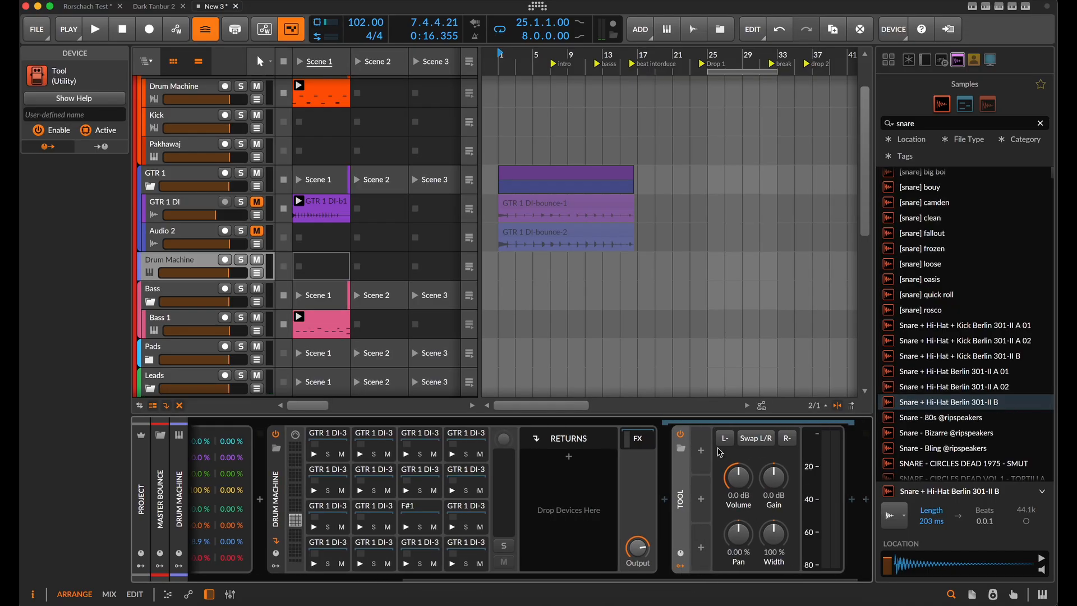
pyautogui.click(701, 450)
pyautogui.write('ra')
pyautogui.click(815, 164)
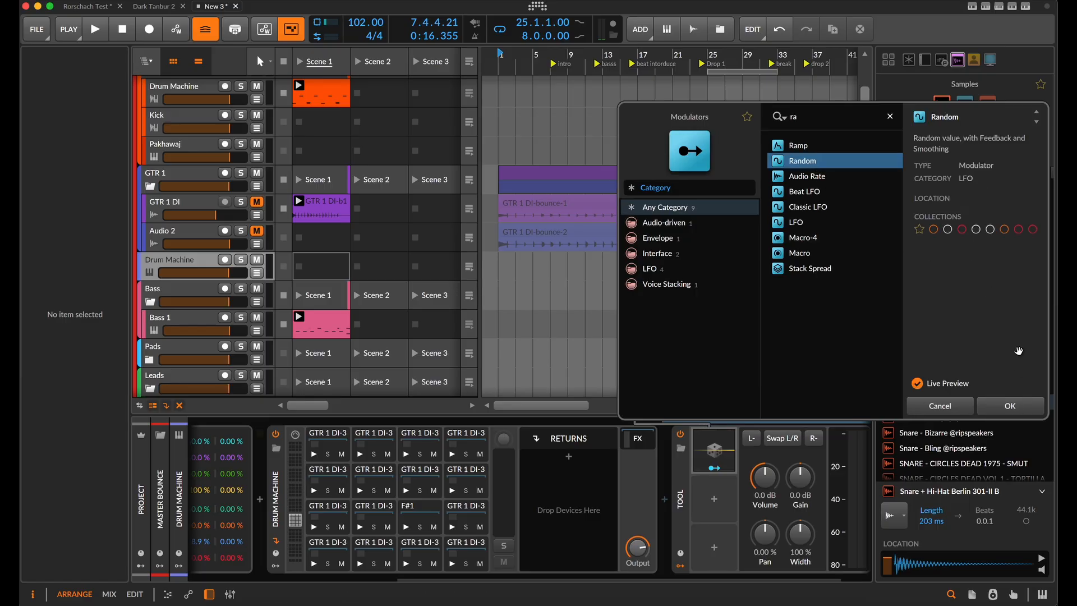
pyautogui.click(1009, 406)
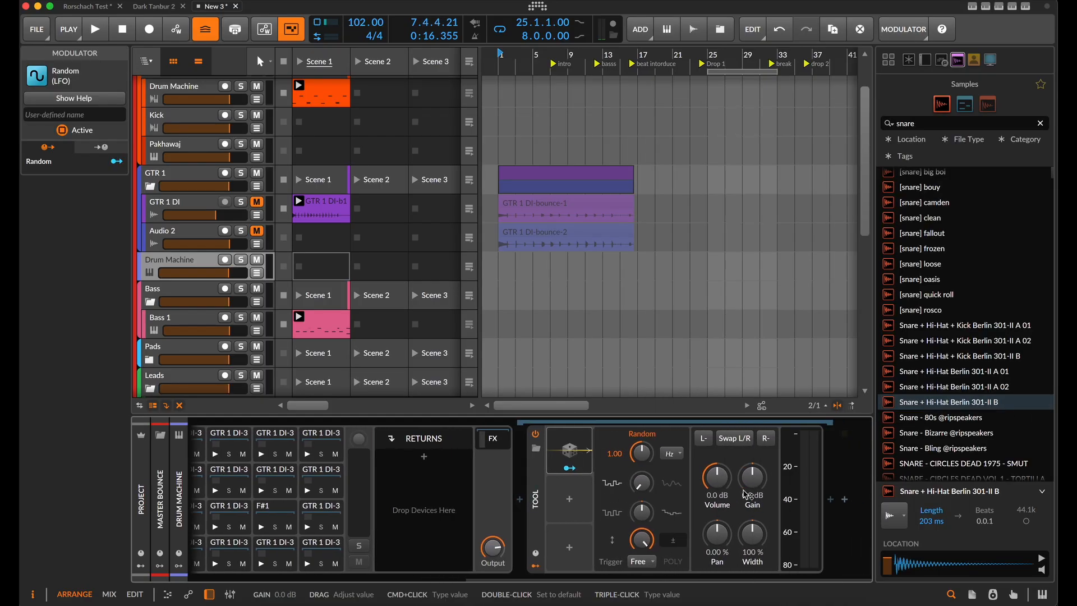
# Set the Random modulator's trigger to Note and its timebase to Hold (rate of zero)
pyautogui.click(640, 561)
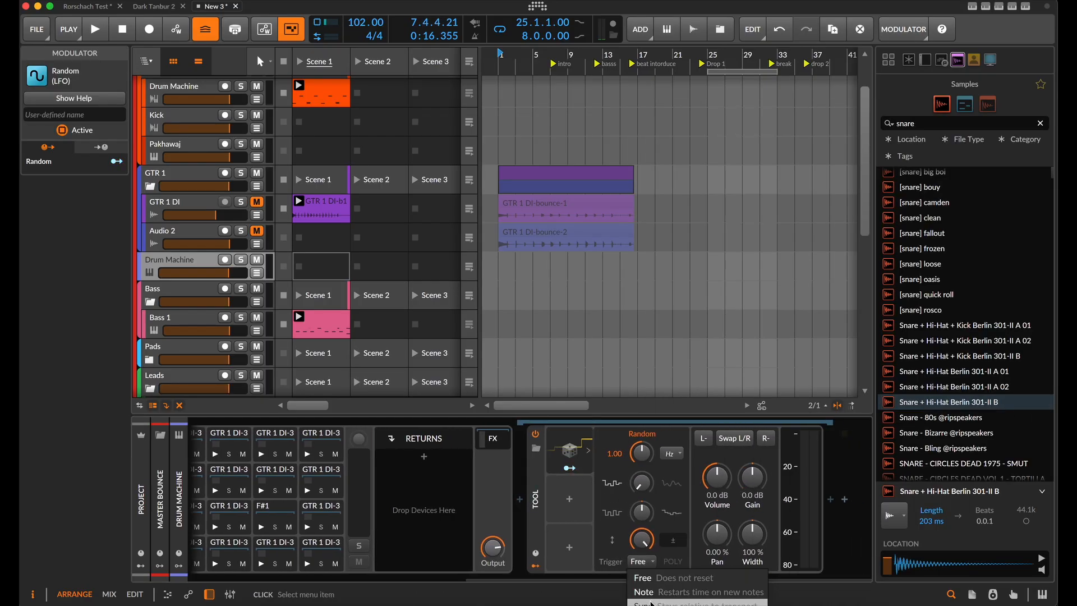
pyautogui.click(646, 593)
pyautogui.click(679, 454)
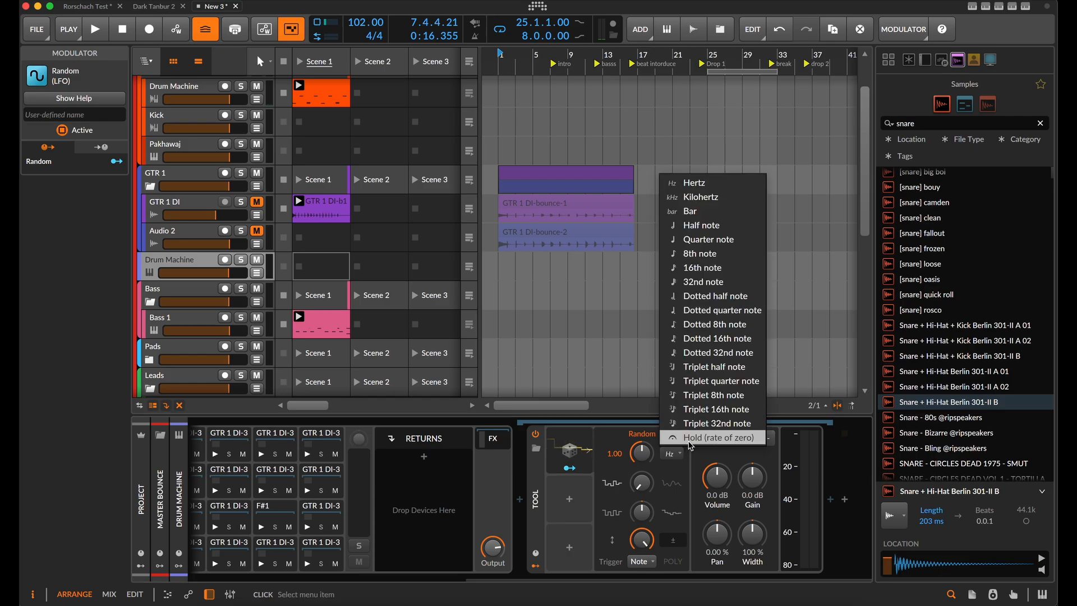
pyautogui.click(701, 569)
# Map the Random modulator to the Tool's Pan with an amount of 0.604 and check it in playback
pyautogui.click(569, 467)
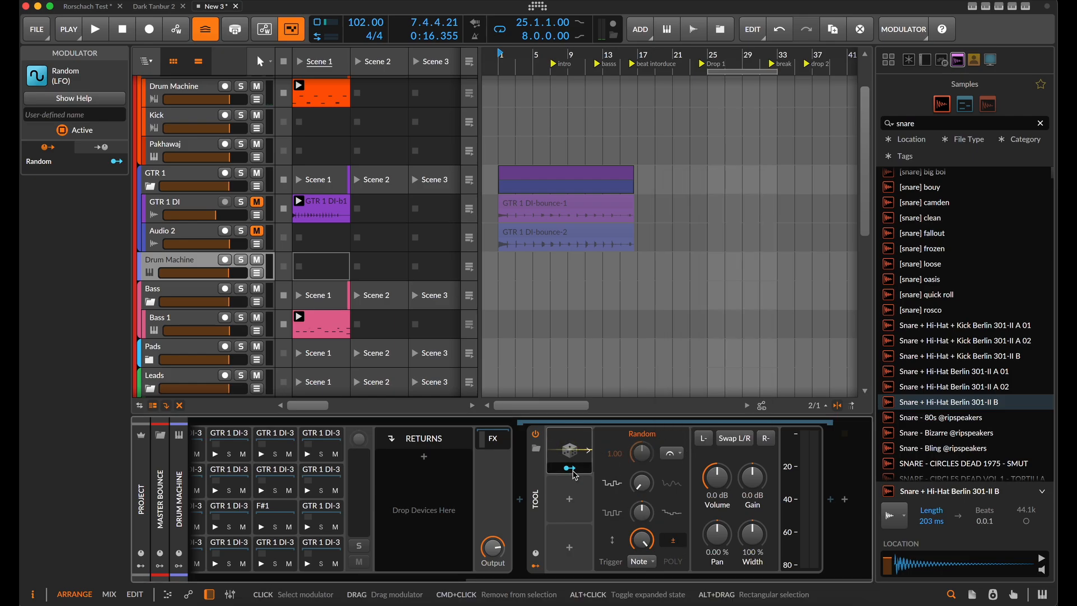
pyautogui.moveTo(716, 535); pyautogui.dragTo(716, 519)
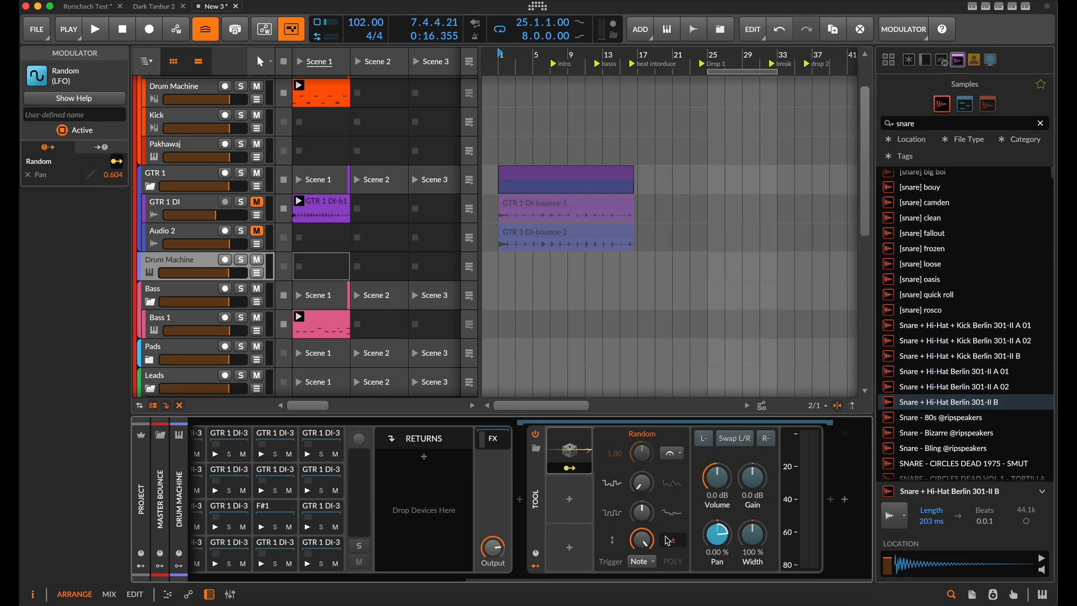
pyautogui.press('space')
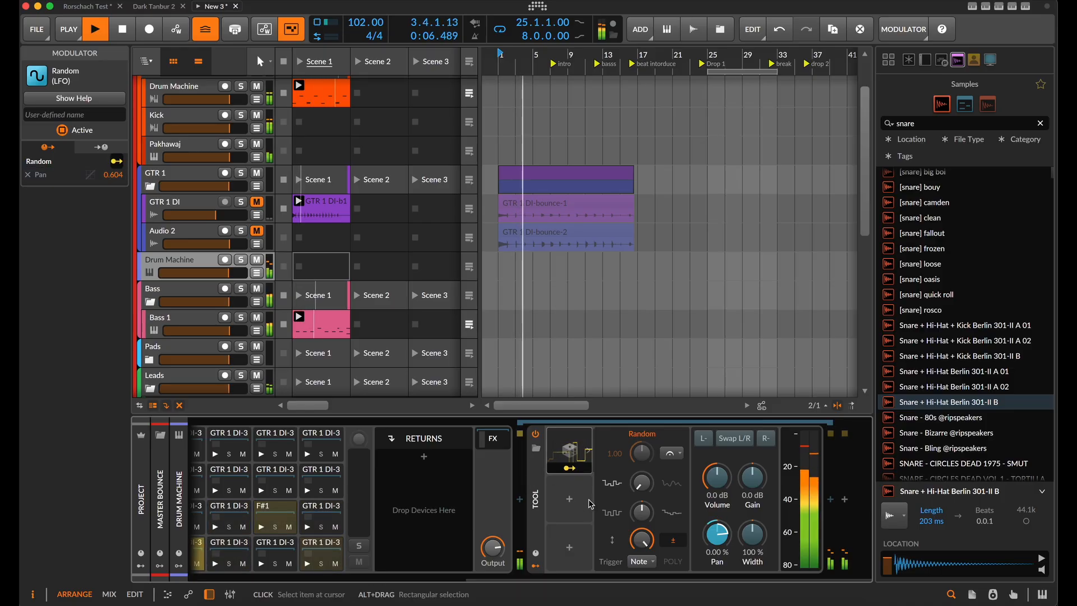
pyautogui.press('space')
# Add a Steps modulator to the Tool device's slot below Random
pyautogui.click(573, 500)
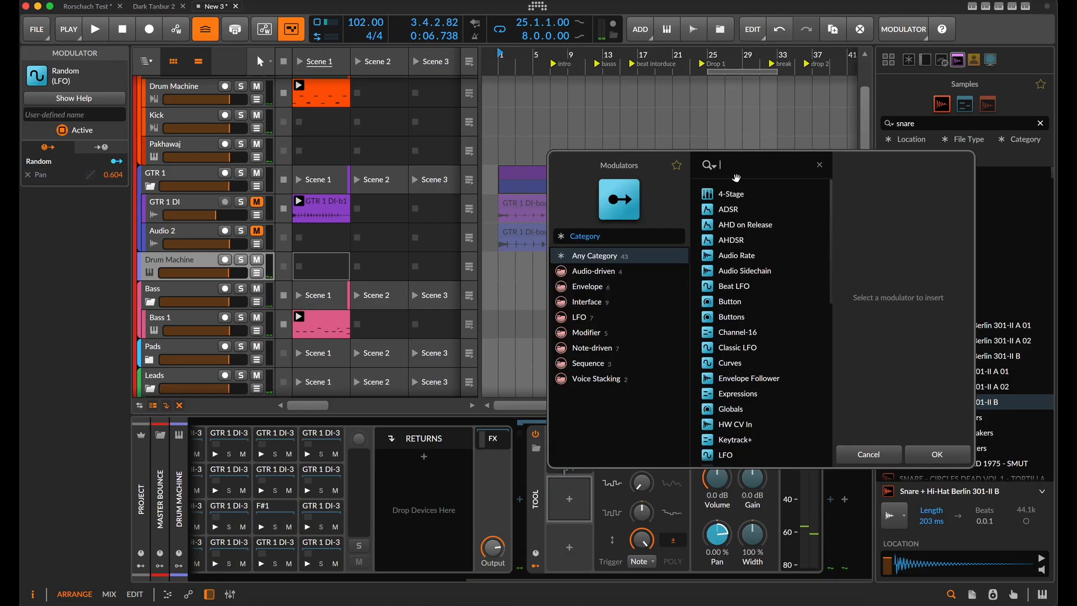
pyautogui.write('ste')
pyautogui.click(761, 199)
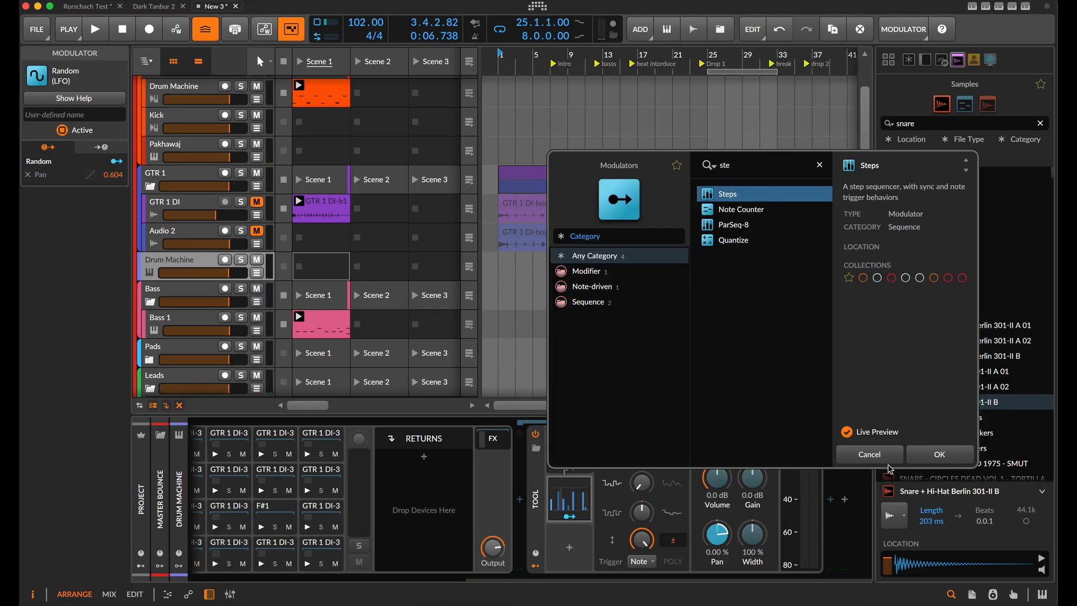
pyautogui.click(933, 456)
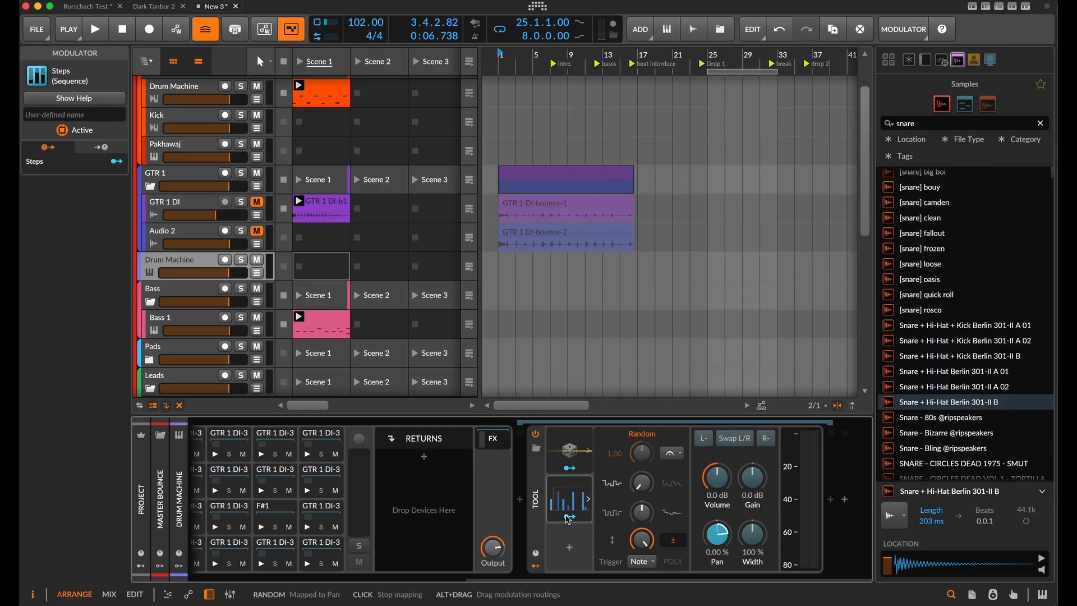
# Randomize the Steps pattern several times and pull a few of its middle steps down to zero
pyautogui.click(568, 517)
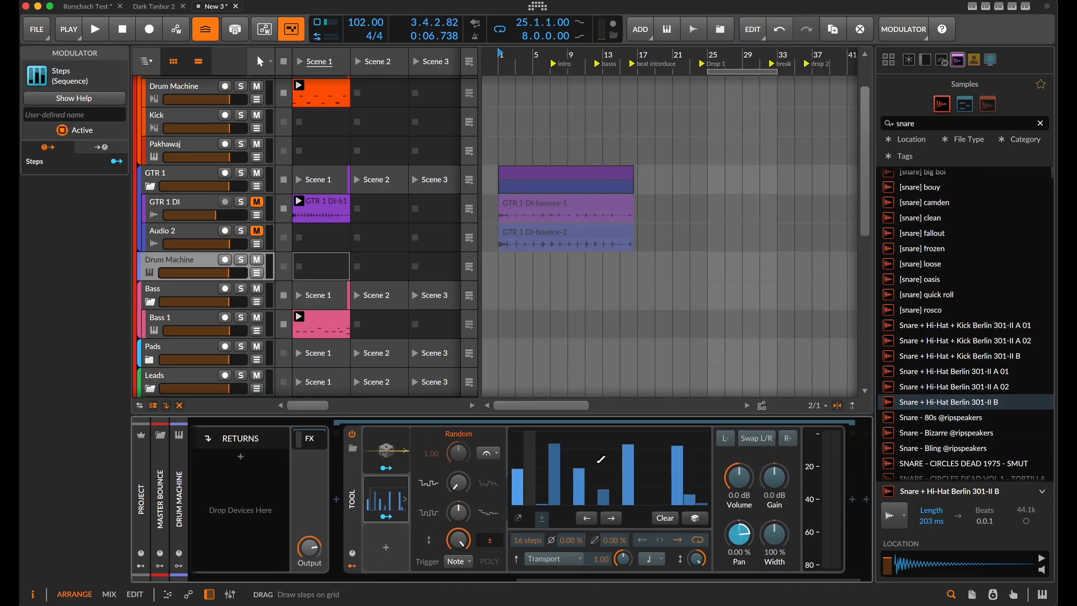
pyautogui.click(700, 517)
pyautogui.click(700, 517)
pyautogui.click(700, 517)
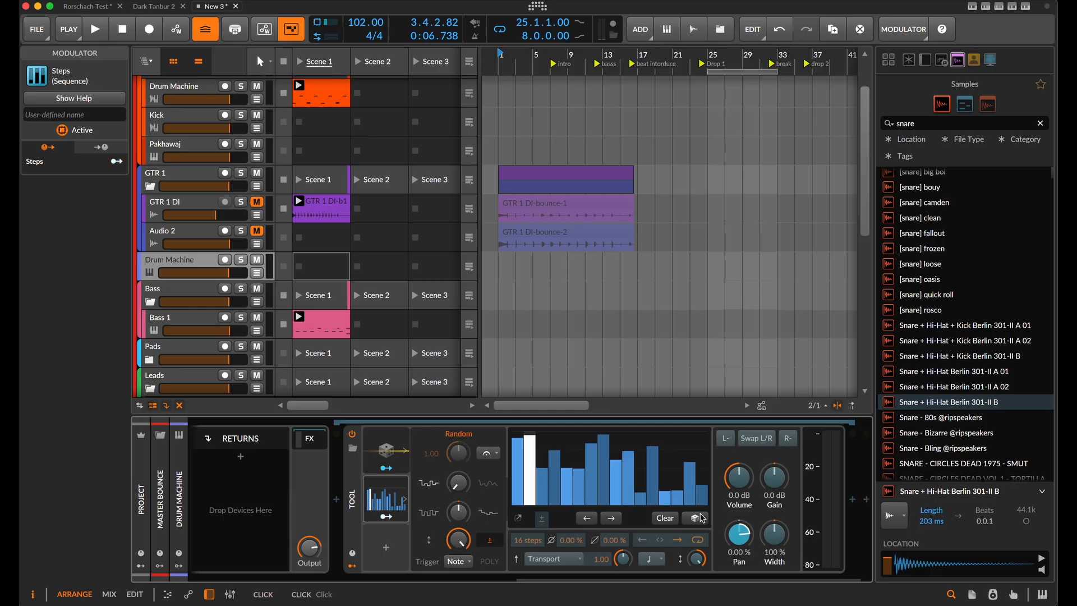
pyautogui.click(700, 517)
pyautogui.click(700, 517)
pyautogui.moveTo(567, 497)
pyautogui.mouseDown()
pyautogui.moveTo(571, 504)
pyautogui.moveTo(531, 515)
pyautogui.mouseUp()
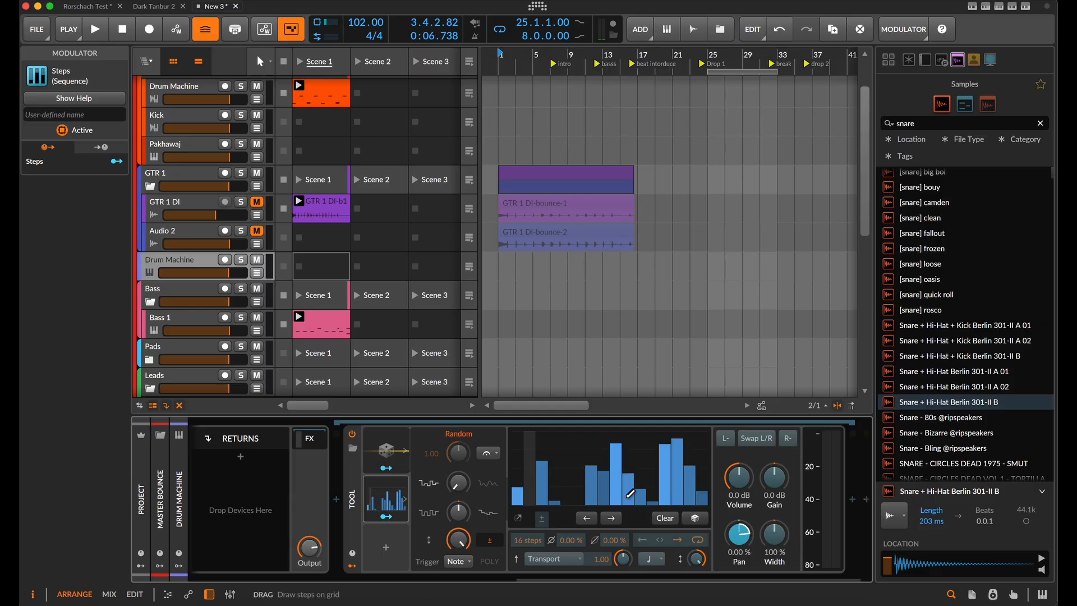
pyautogui.moveTo(626, 498); pyautogui.dragTo(619, 505)
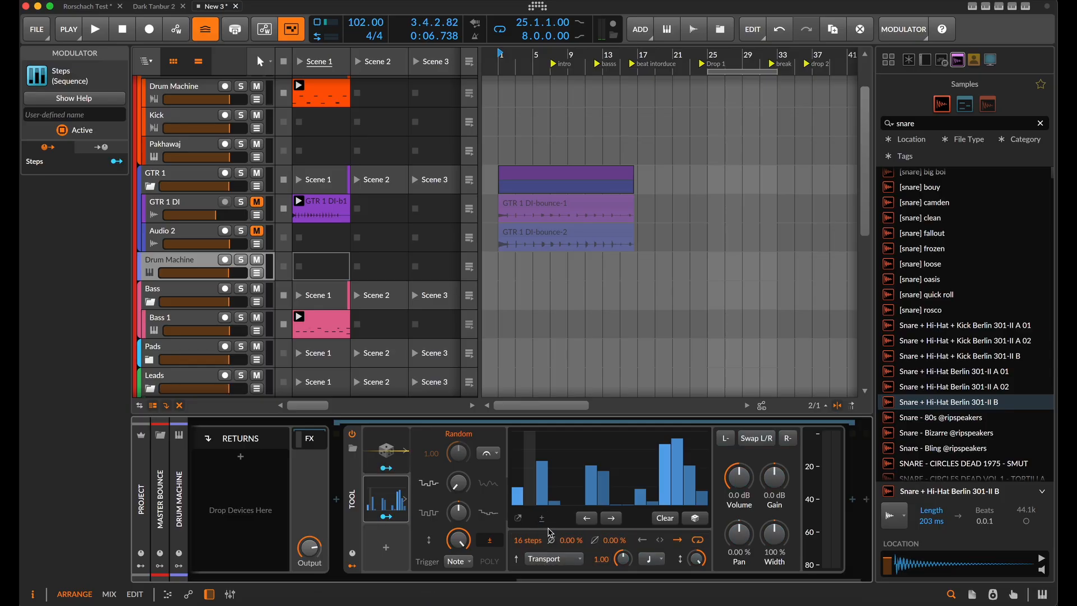
# Shorten the Steps sequence to 11 steps and set its timebase to 8th note
pyautogui.moveTo(526, 543); pyautogui.dragTo(526, 561)
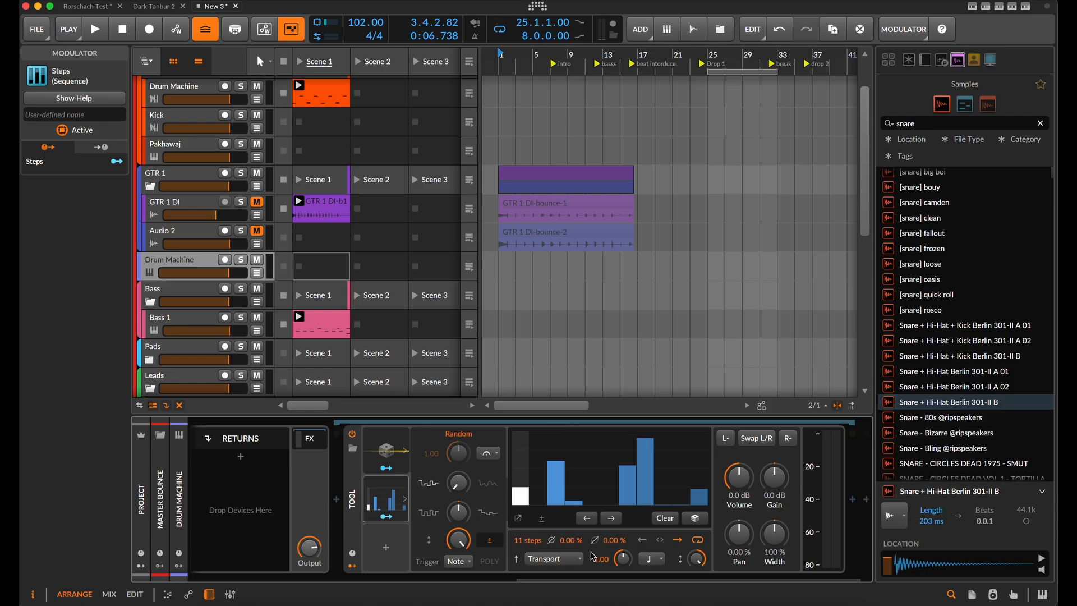
pyautogui.click(646, 564)
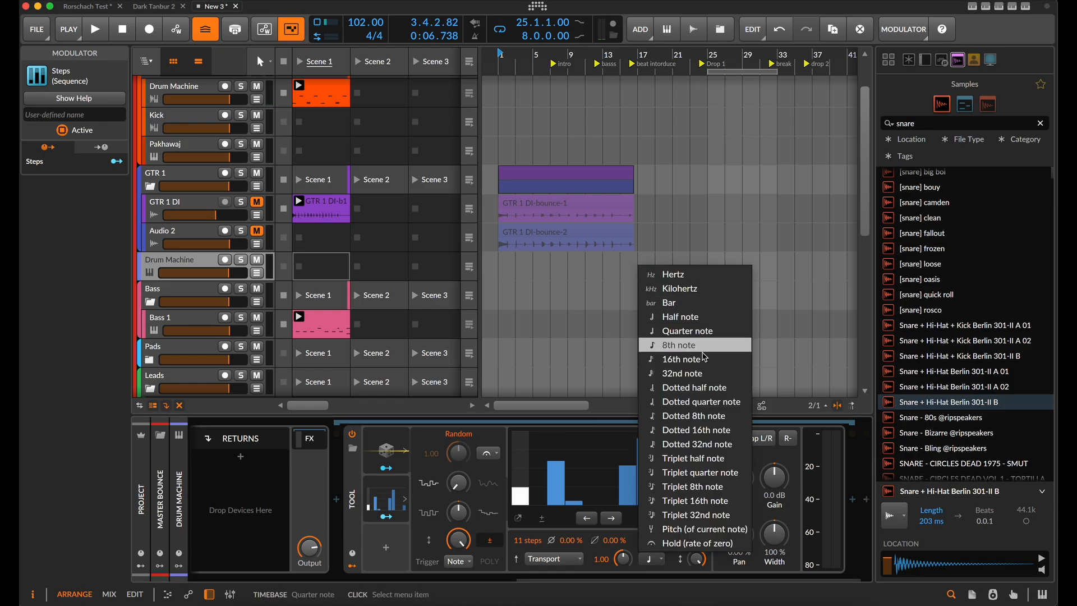
pyautogui.click(684, 343)
# Map the Steps modulator to the Tool's Volume with an amount of -0.79 and listen to the result
pyautogui.click(116, 161)
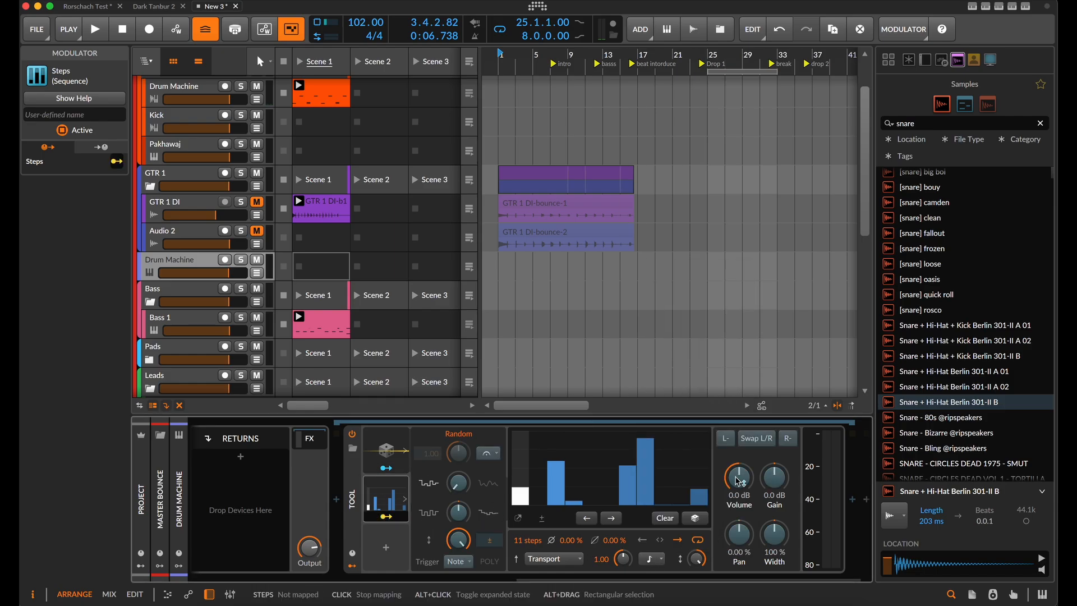
pyautogui.click(739, 476)
pyautogui.press('space')
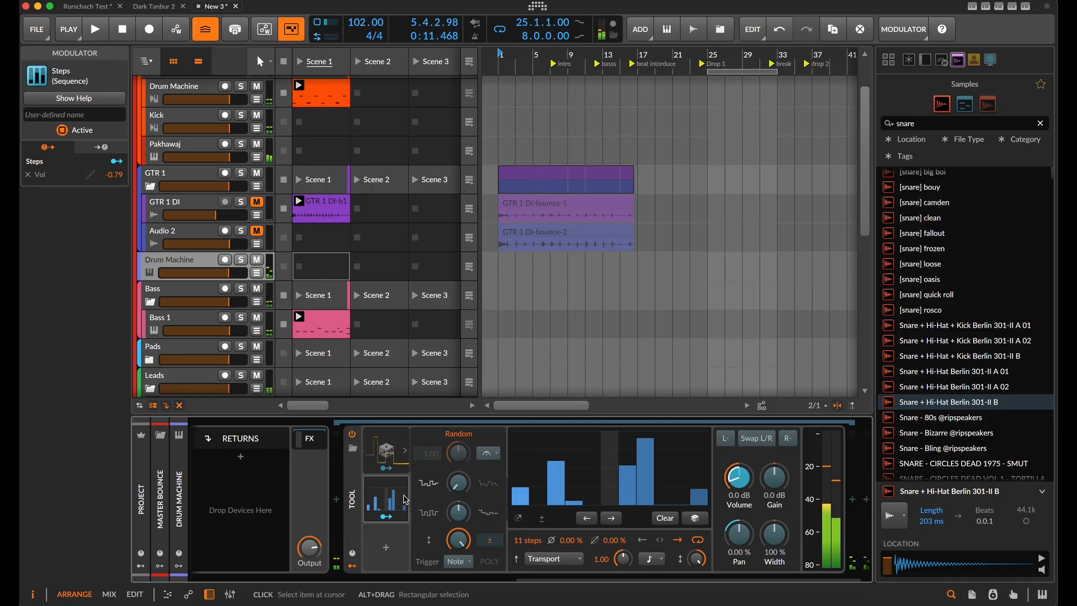
# Insert a Compressor+ between the Drum Machine and the Tool device
pyautogui.hscroll(1, 476, 497)
pyautogui.click(368, 516)
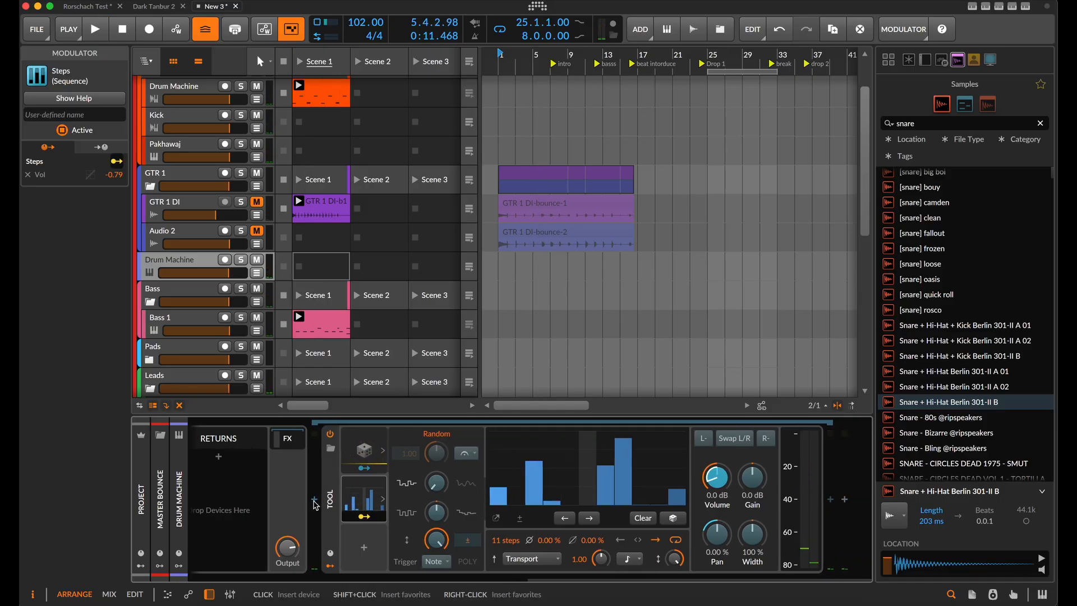
pyautogui.click(314, 501)
pyautogui.write('co')
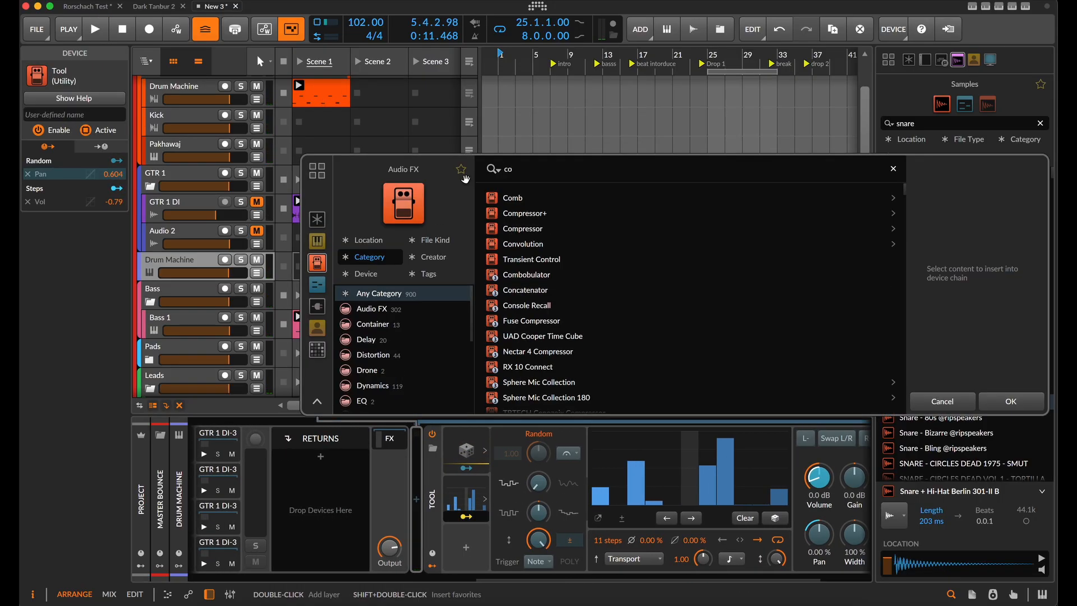
pyautogui.click(537, 213)
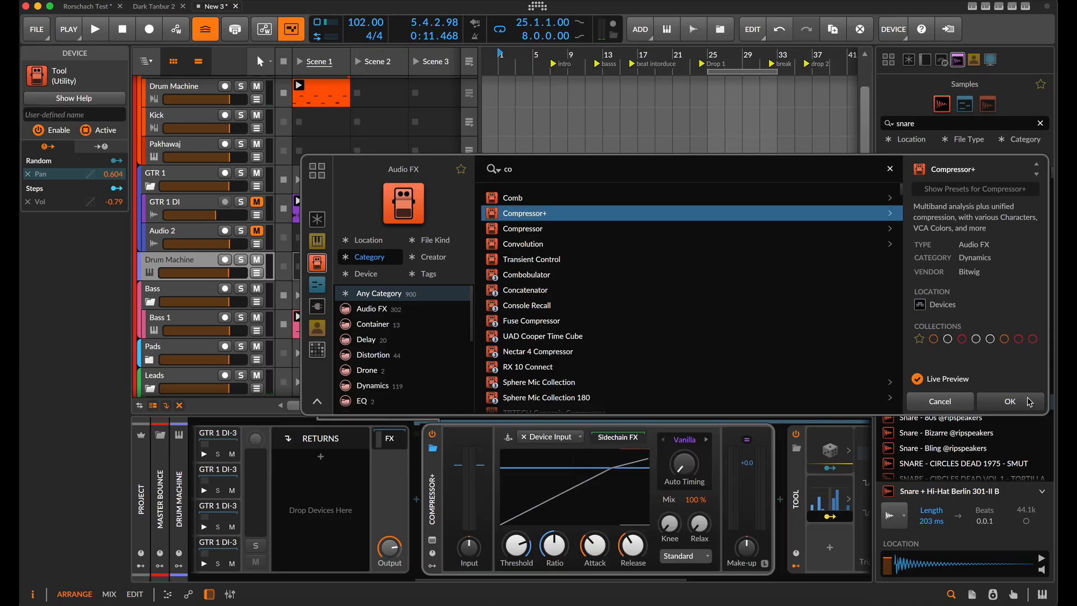
pyautogui.click(1011, 401)
# Set the Compressor+ ratio to about 1:6.72 and its VCA color to Transistor during playback
pyautogui.hscroll(3, 588, 499)
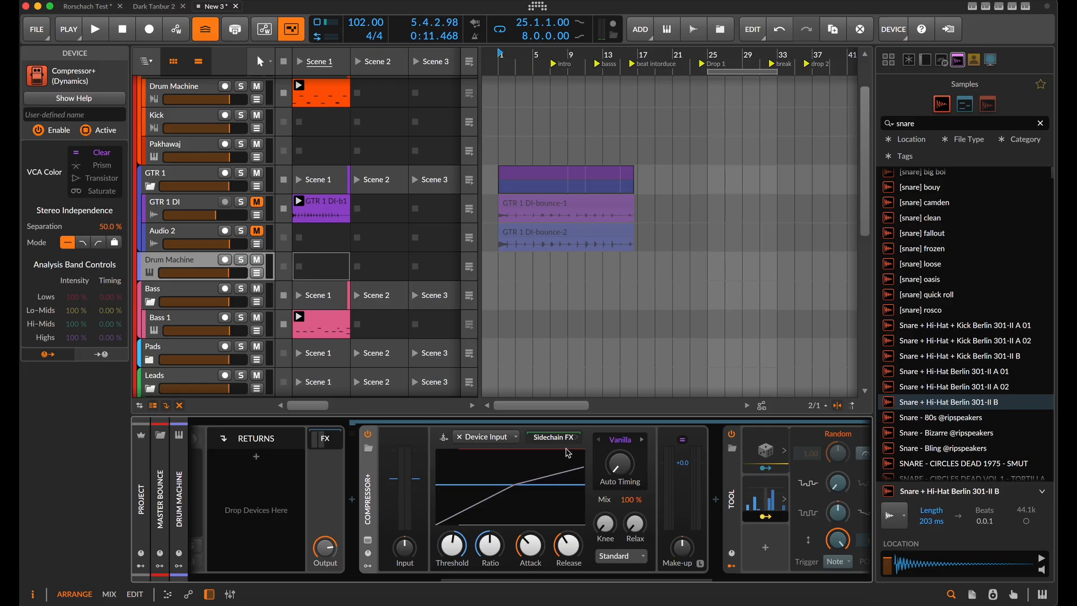
pyautogui.press('space')
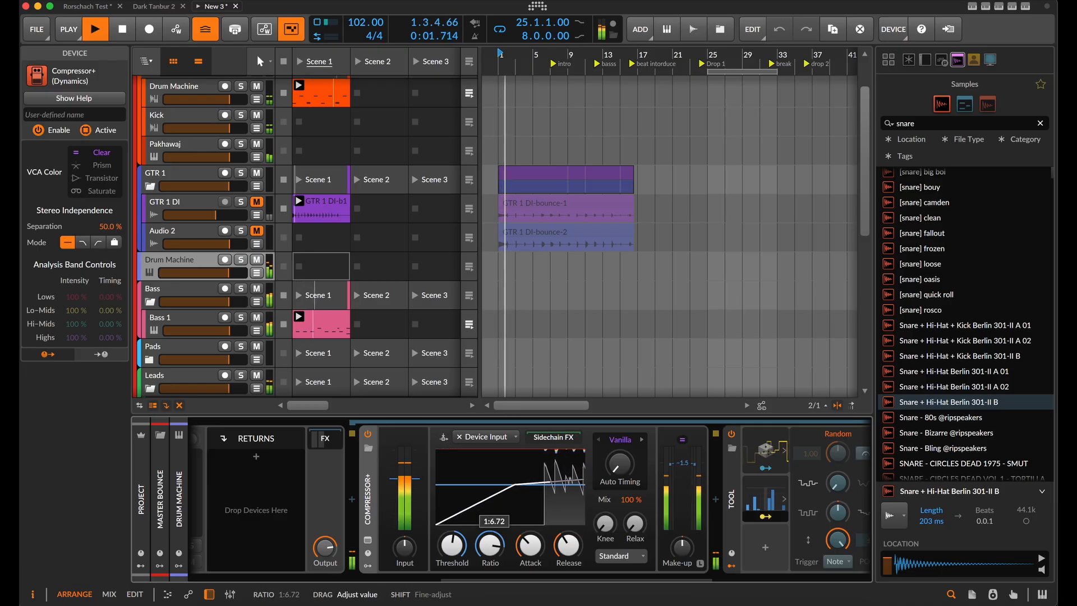
pyautogui.click(681, 439)
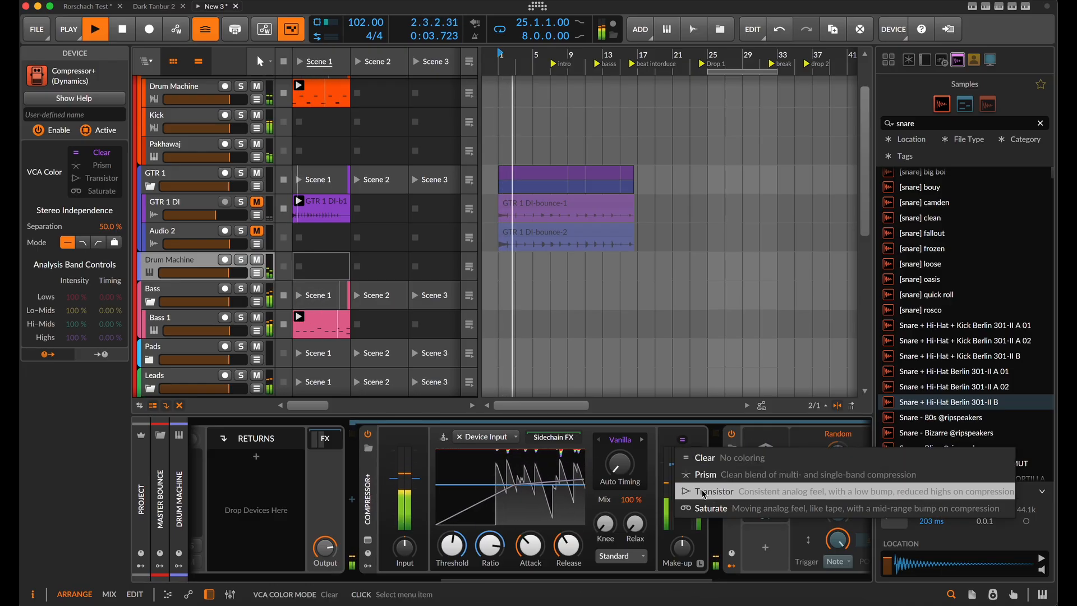
pyautogui.click(700, 557)
# Try the Smash character on Compressor+ before choosing Glue
pyautogui.click(622, 439)
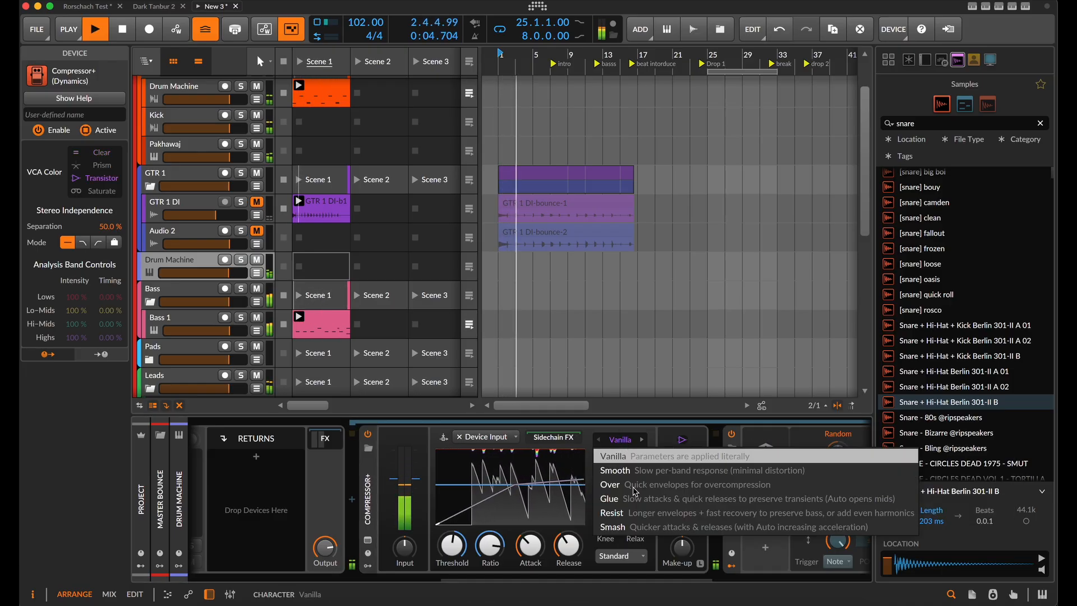
pyautogui.click(642, 527)
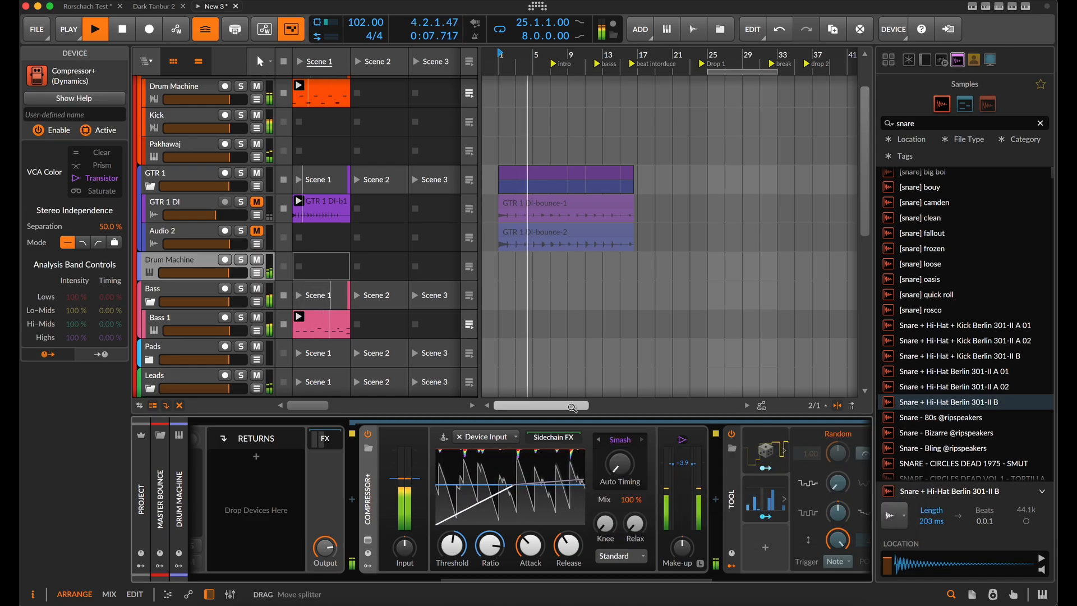
pyautogui.click(627, 440)
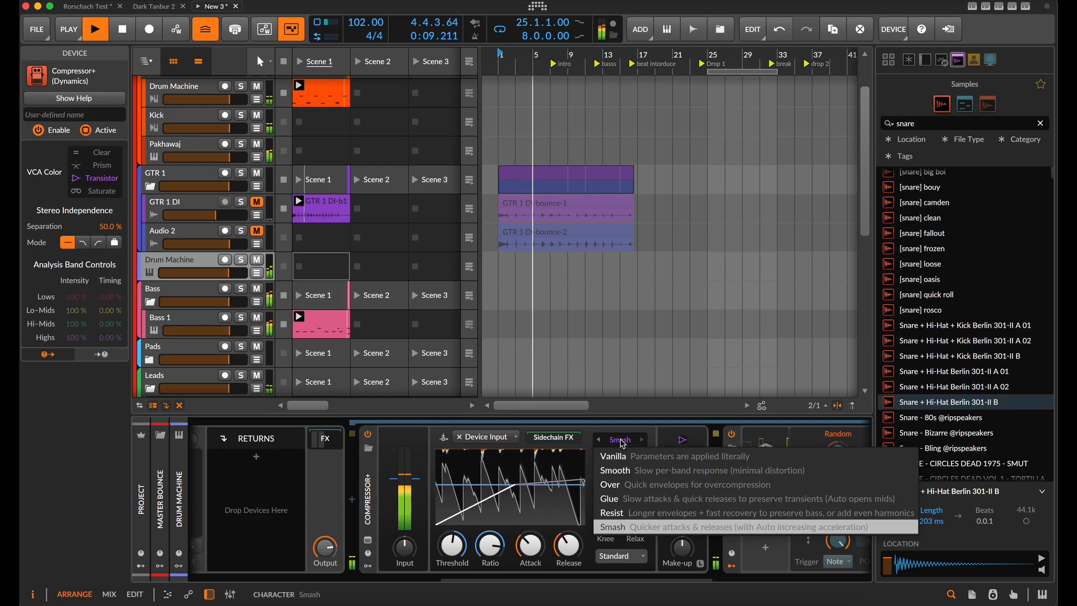
pyautogui.click(634, 498)
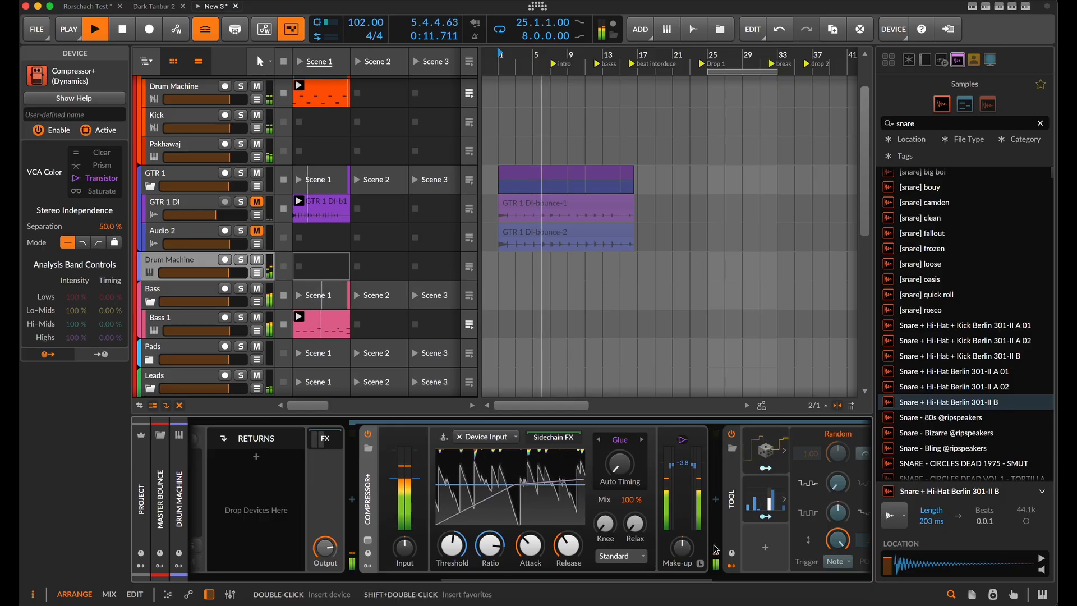
pyautogui.hscroll(5, 715, 549)
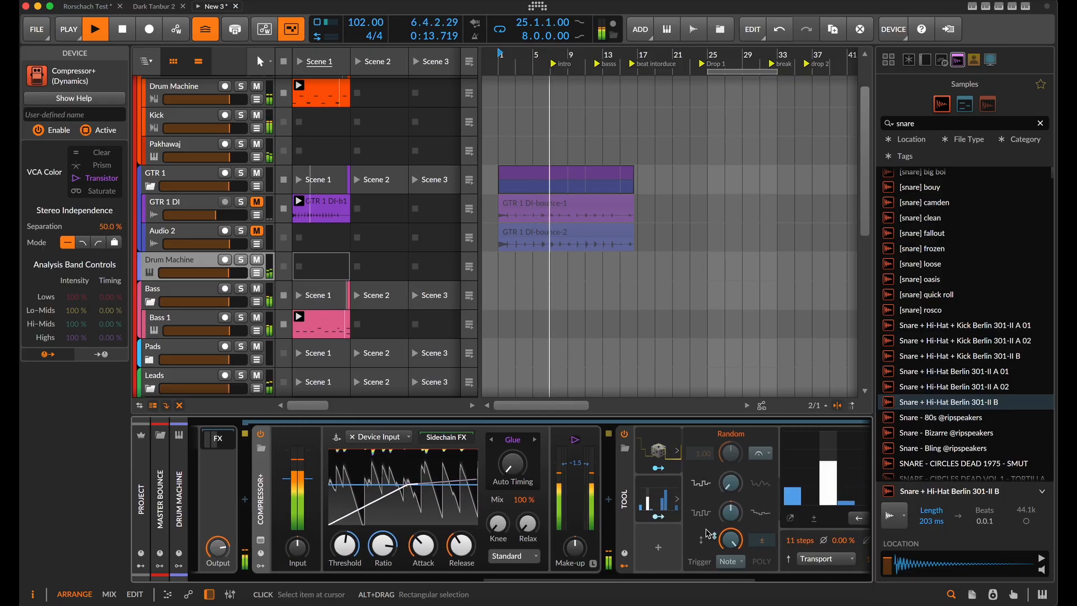
# Insert the Raum reverb plug-in after the Tool device in the Drum Machine's FX chain
pyautogui.hscroll(6, 754, 523)
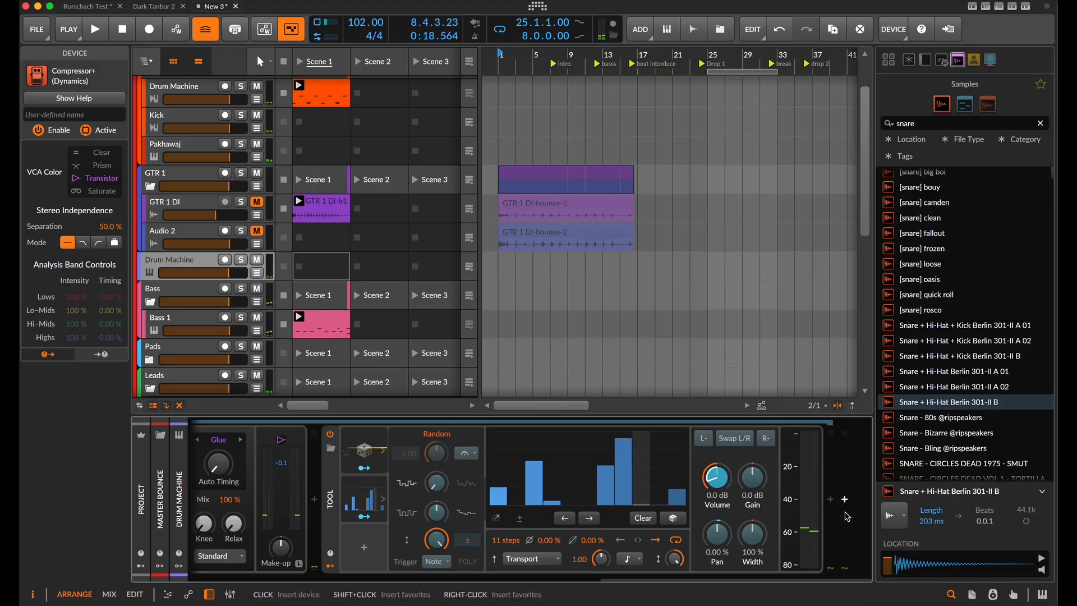
pyautogui.click(831, 499)
pyautogui.write('ra')
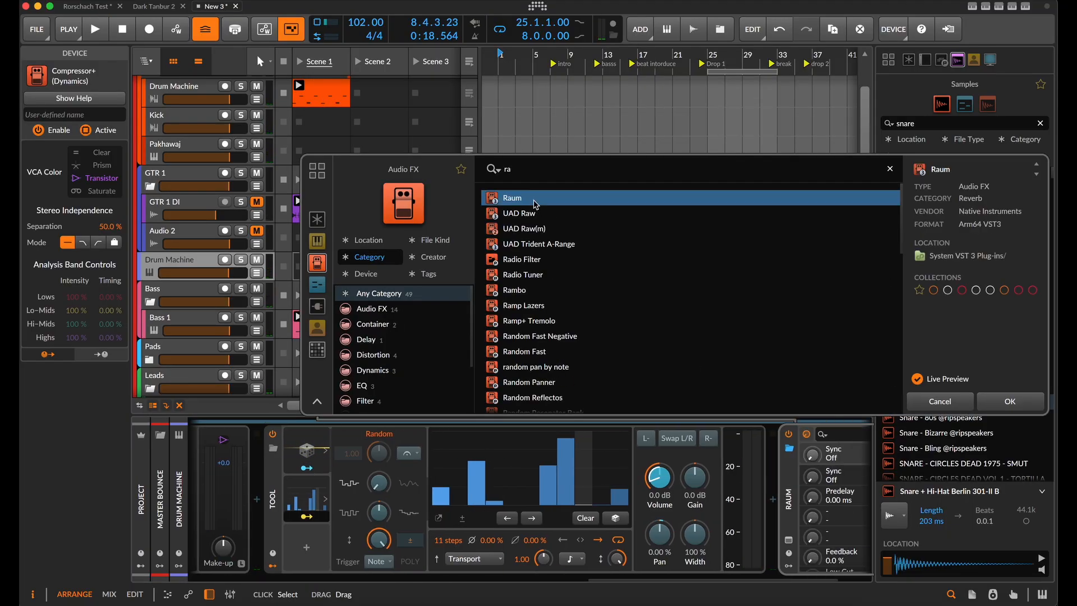
pyautogui.click(1009, 401)
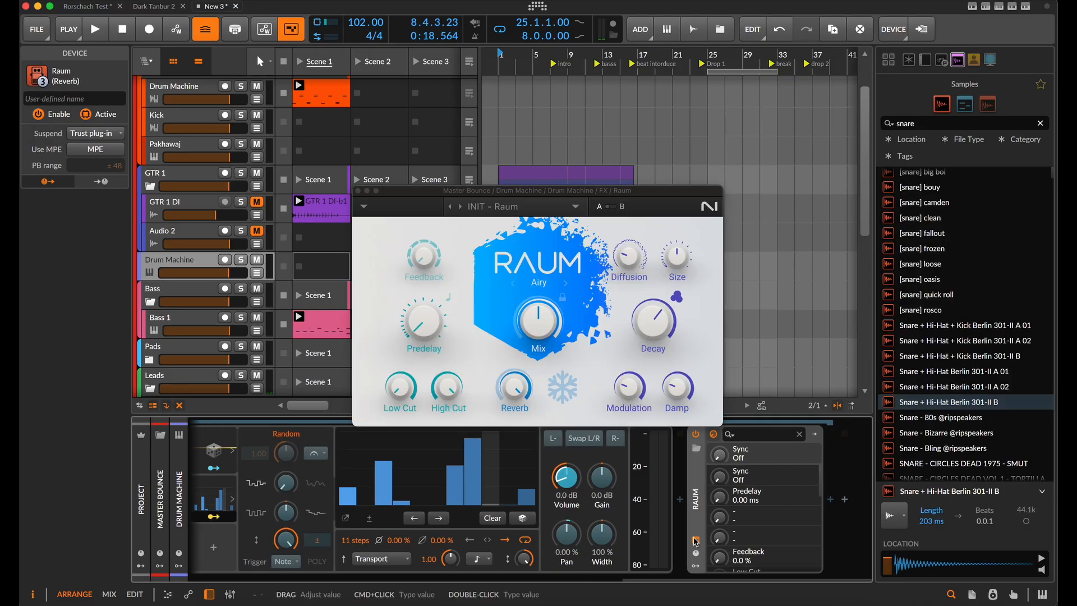
# During playback, set Raum's mix to about 13 %, raise its diffusion and set its size to about 70 %
pyautogui.press('space')
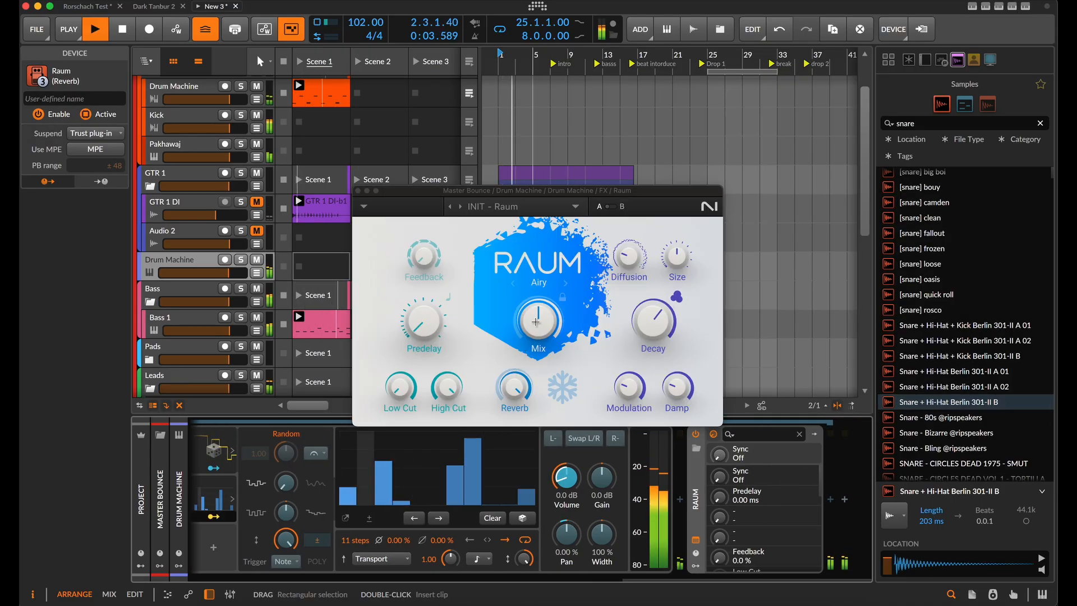
pyautogui.moveTo(537, 320); pyautogui.dragTo(537, 373)
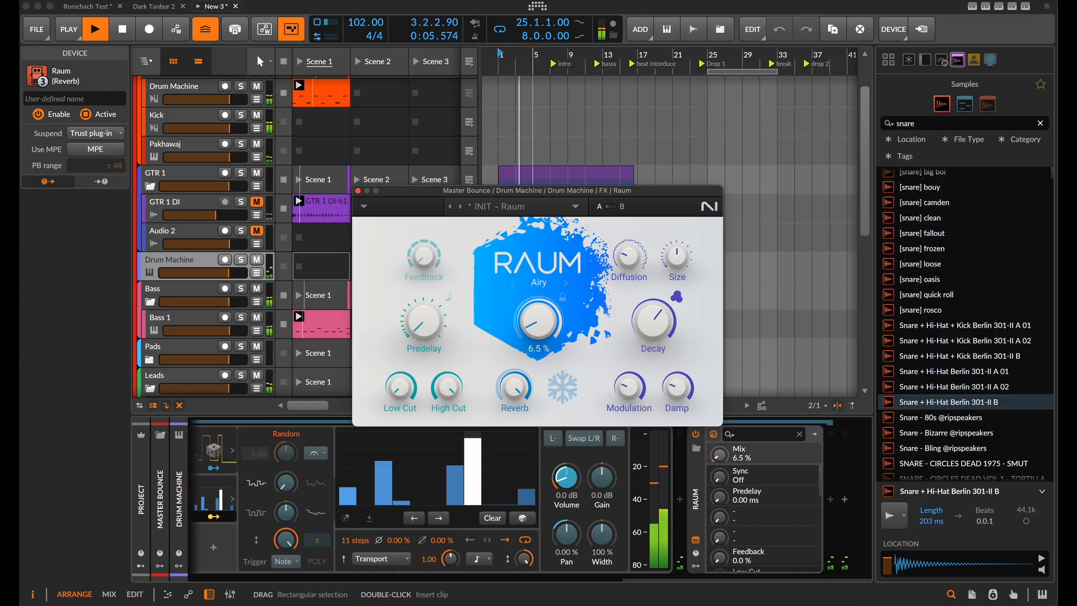
pyautogui.moveTo(536, 327); pyautogui.dragTo(534, 320)
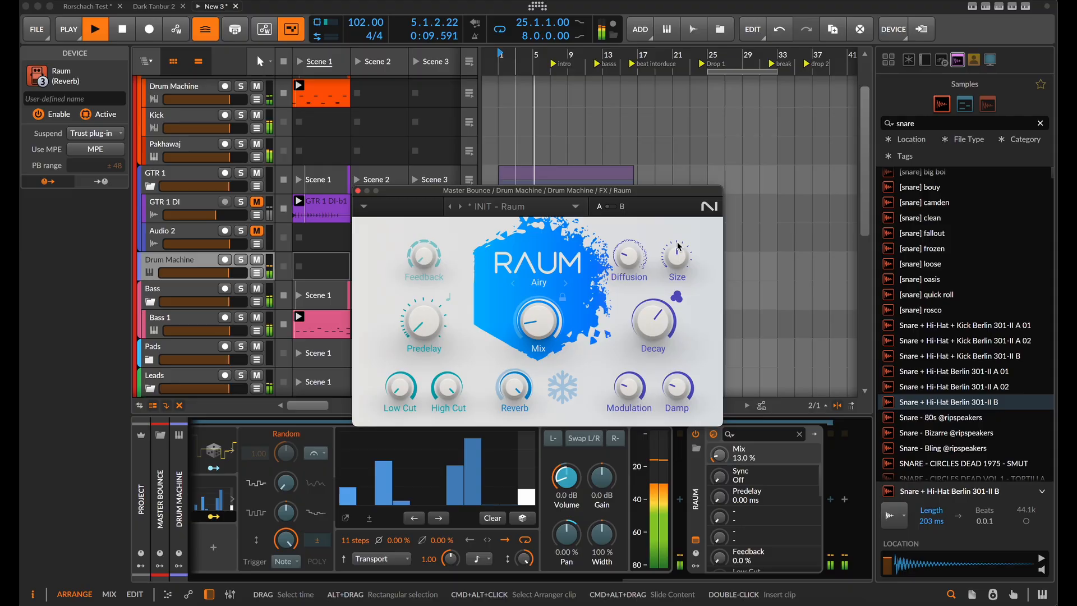
pyautogui.moveTo(628, 257); pyautogui.dragTo(629, 229)
pyautogui.moveTo(676, 272); pyautogui.dragTo(677, 261)
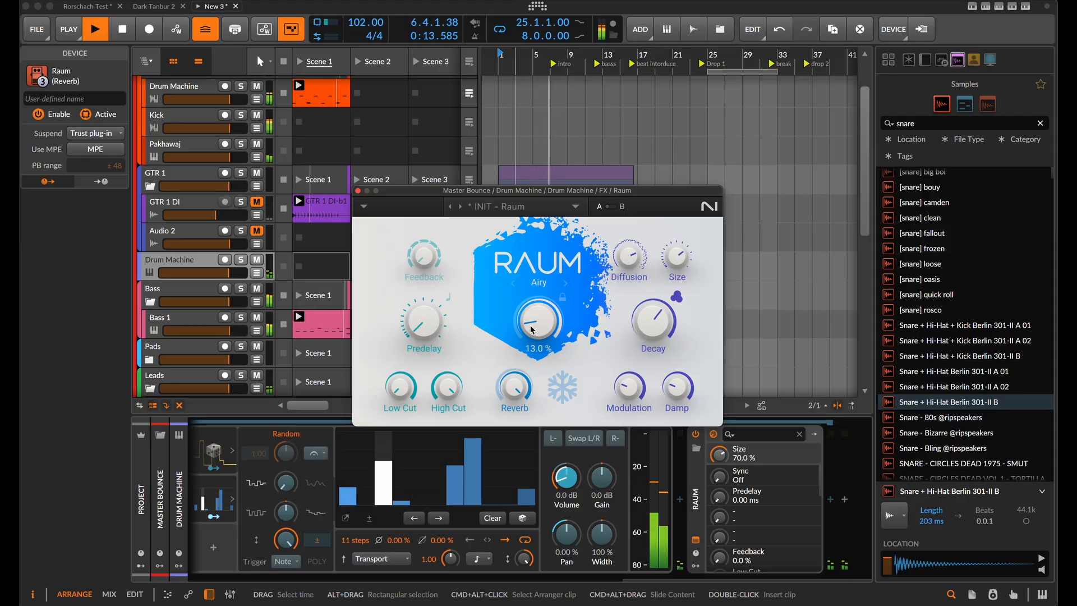
# Fine-tune Raum's mix and set its predelay to 0.60 ms, then close the plug-in window and stop playback
pyautogui.moveTo(537, 324); pyautogui.dragTo(537, 319)
pyautogui.moveTo(410, 315); pyautogui.dragTo(410, 313)
pyautogui.click(358, 191)
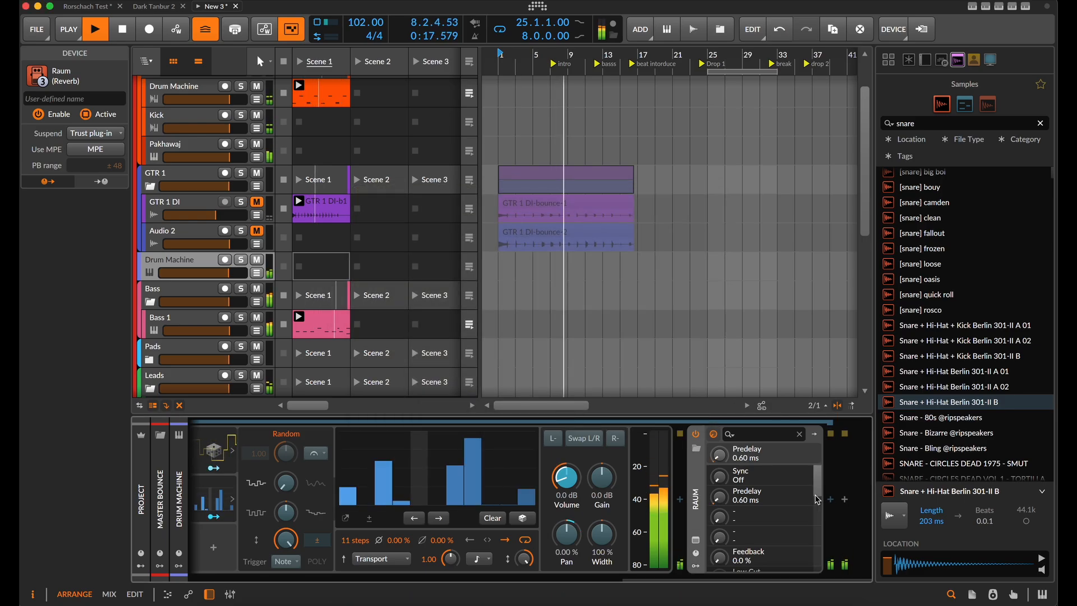
pyautogui.press('space')
# Add an LFO modulator to the Tool device
pyautogui.hscroll(-5, 575, 531)
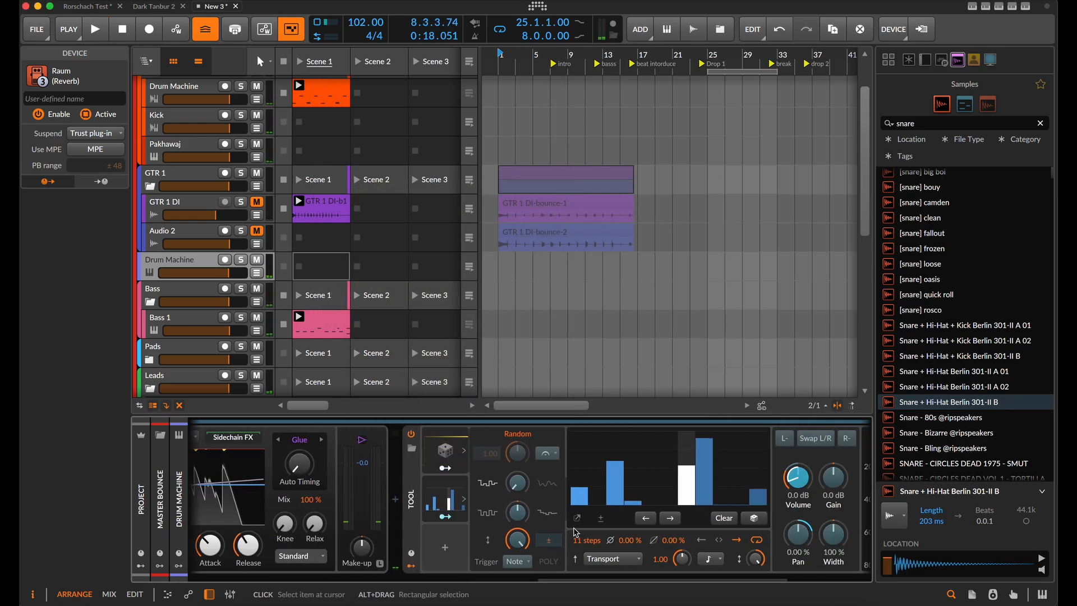
pyautogui.hscroll(5, 575, 531)
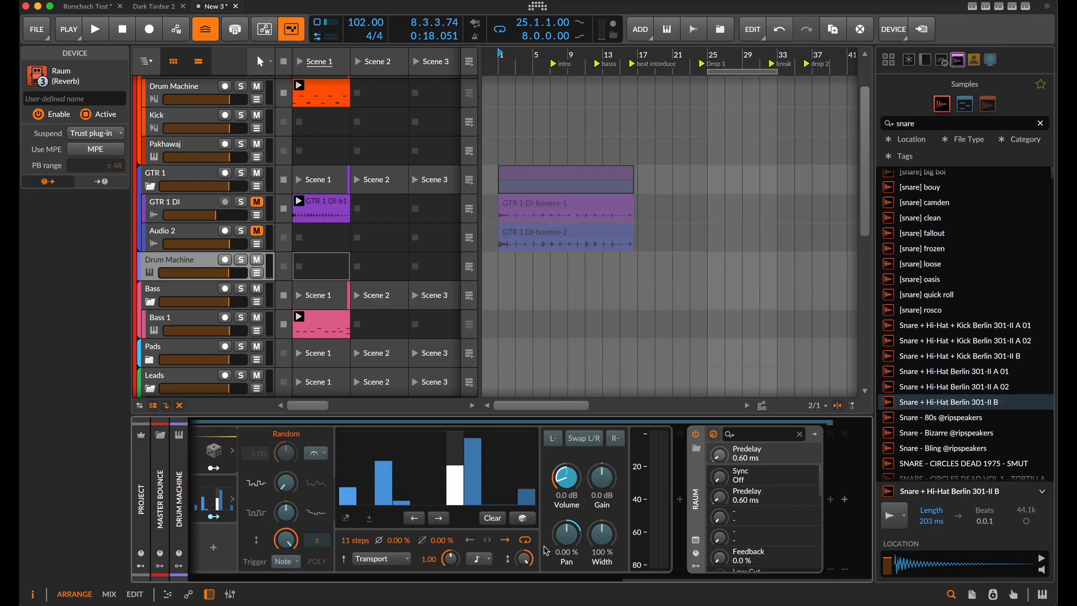
pyautogui.hscroll(-1, 545, 550)
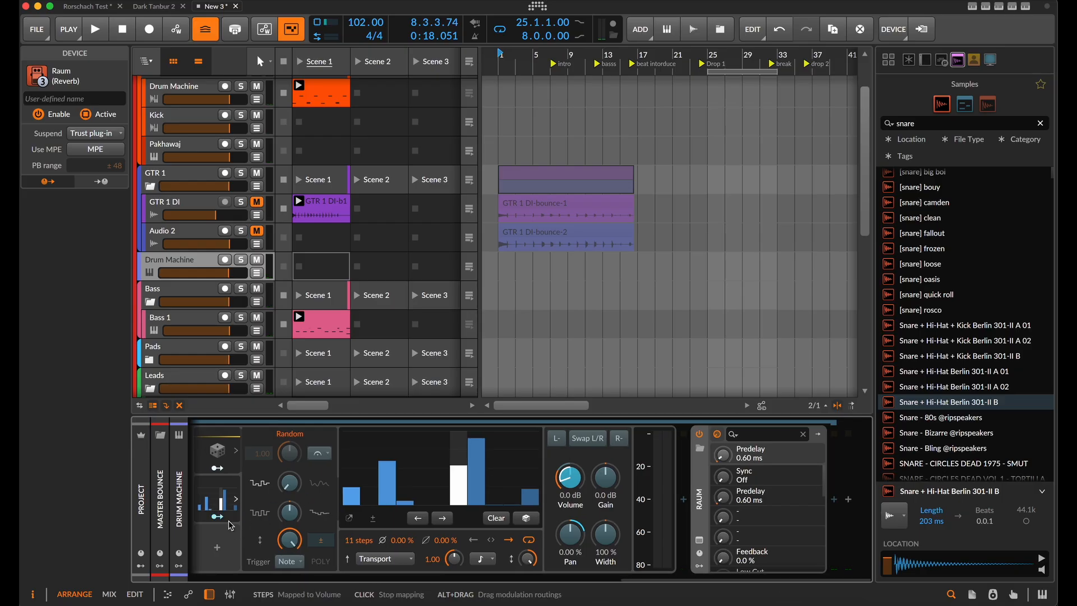
pyautogui.hscroll(-5, 228, 523)
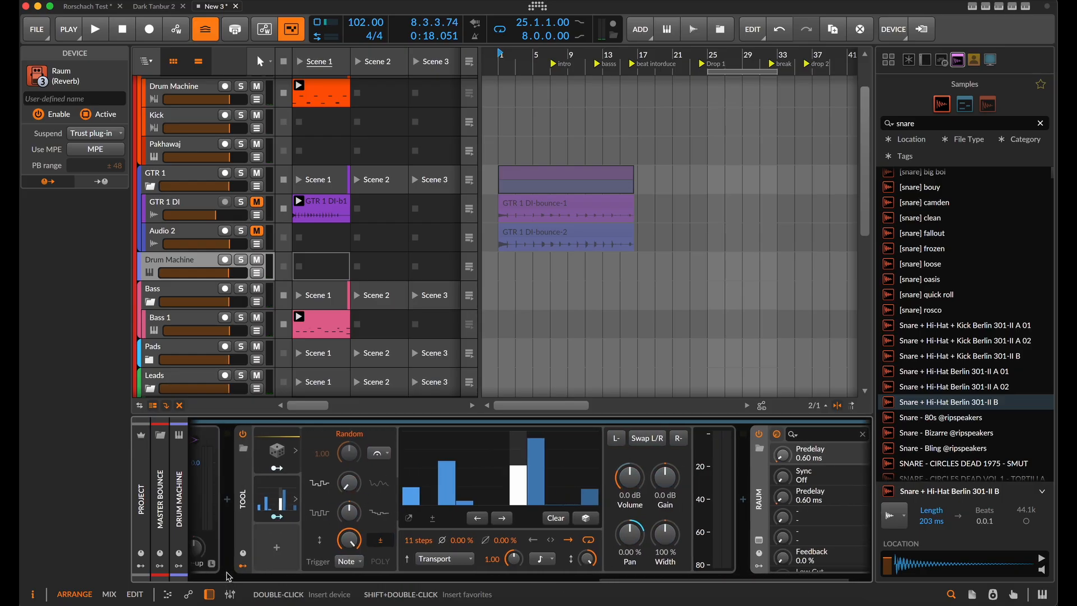
pyautogui.click(363, 549)
pyautogui.click(362, 557)
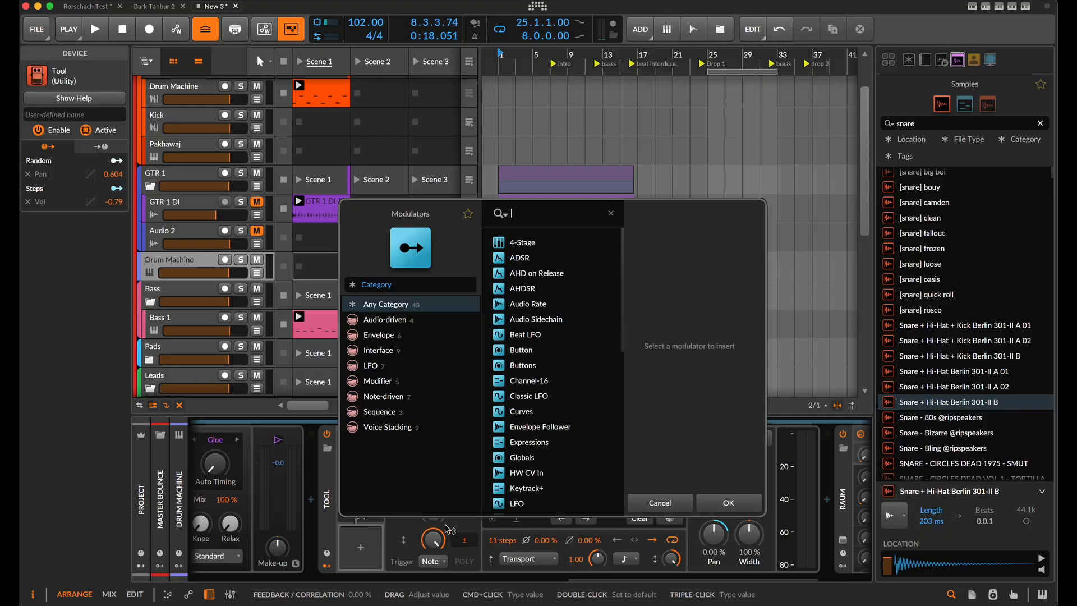
pyautogui.write('t')
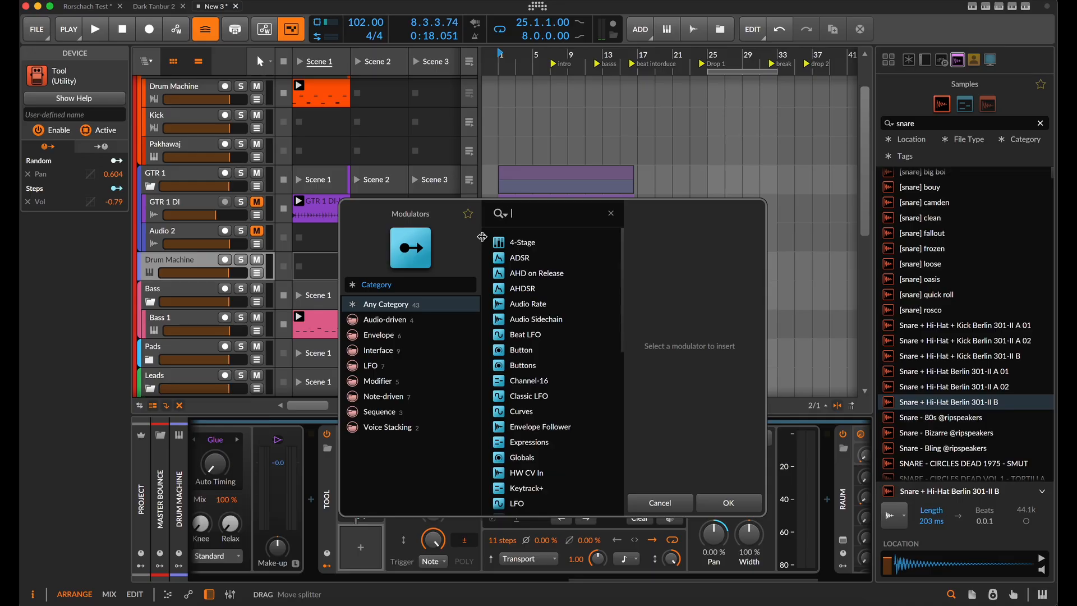
pyautogui.write('lfo')
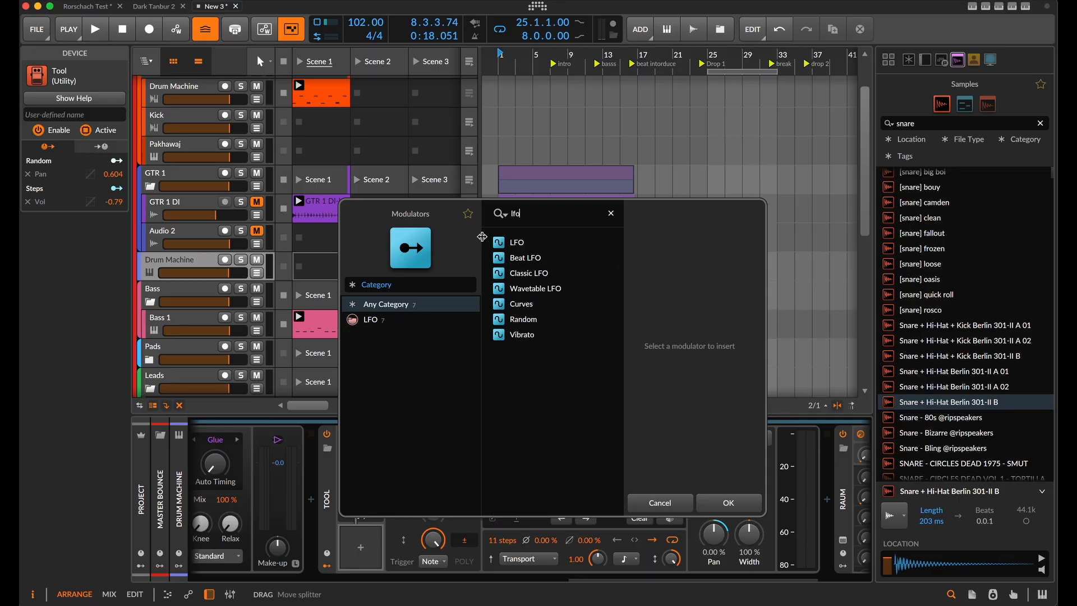
pyautogui.click(517, 243)
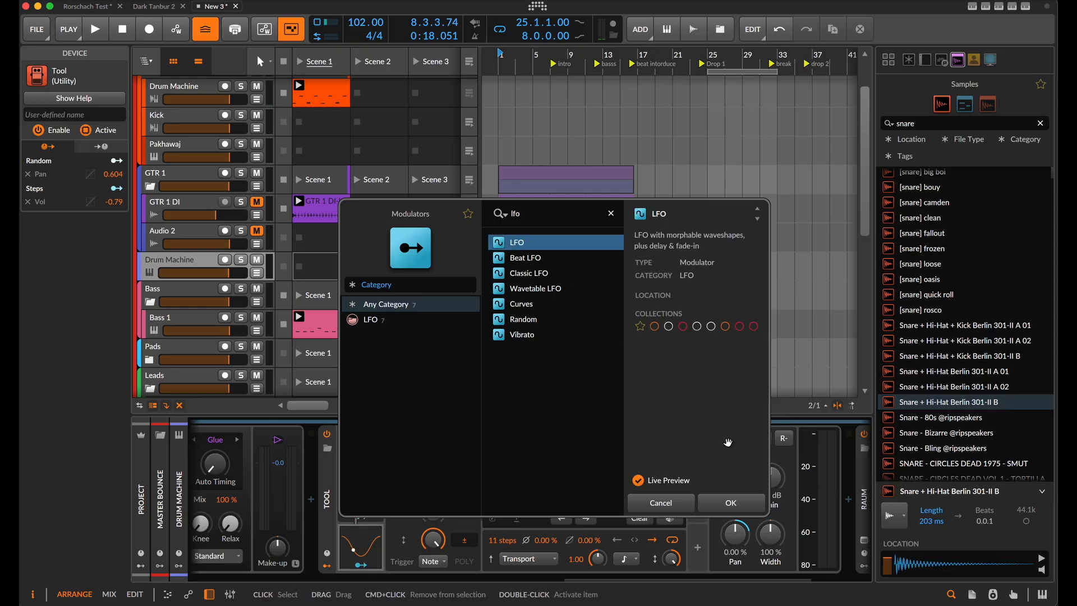
pyautogui.click(730, 503)
# Map the LFO modulator to the Tool's Volume with an amount of -0.50
pyautogui.hscroll(2, 393, 542)
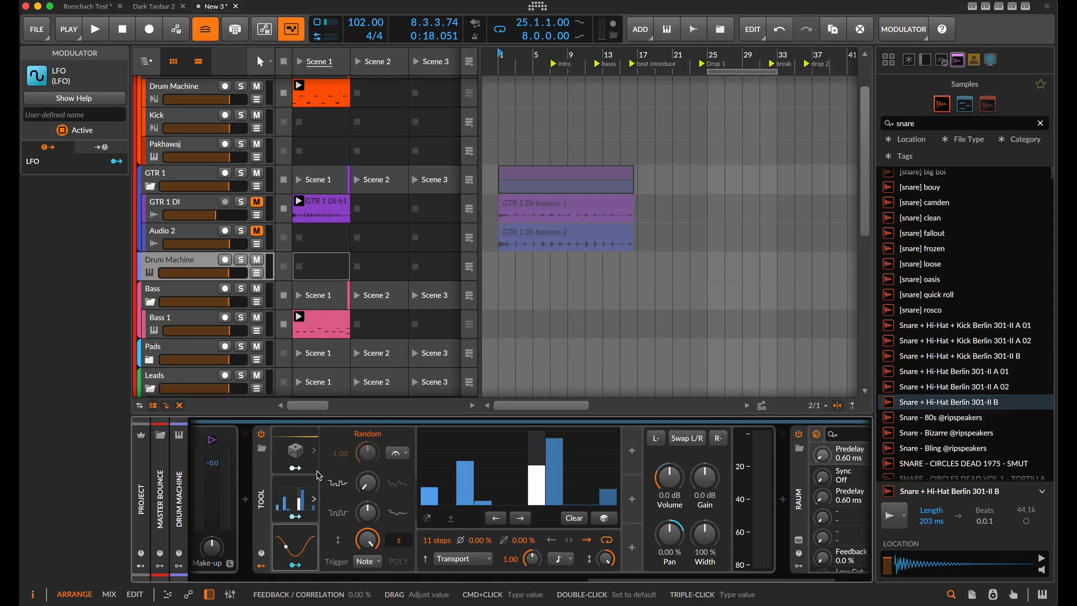
pyautogui.click(314, 547)
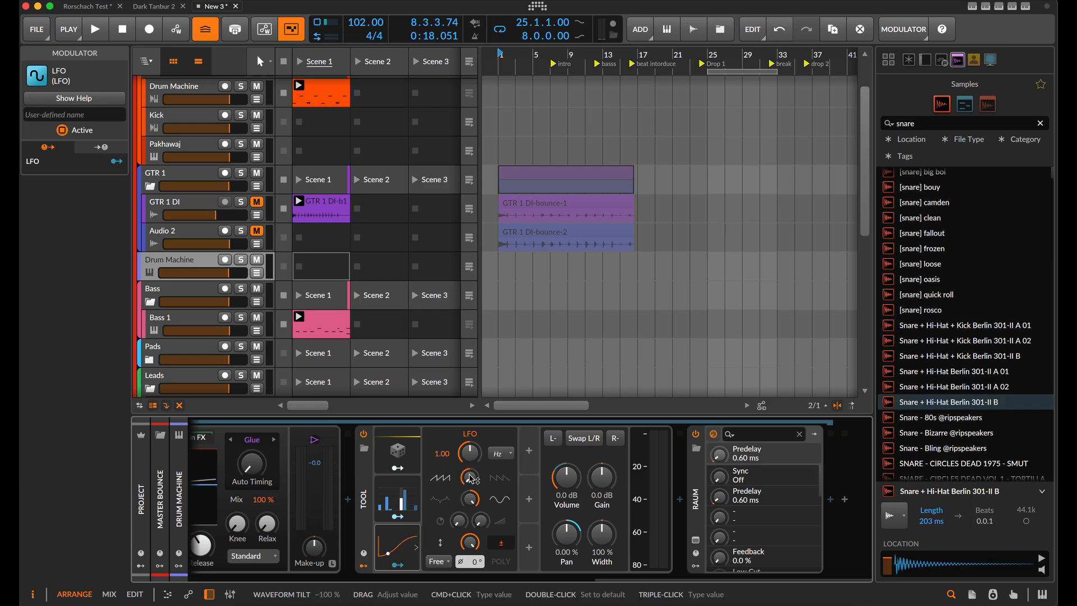
pyautogui.click(397, 565)
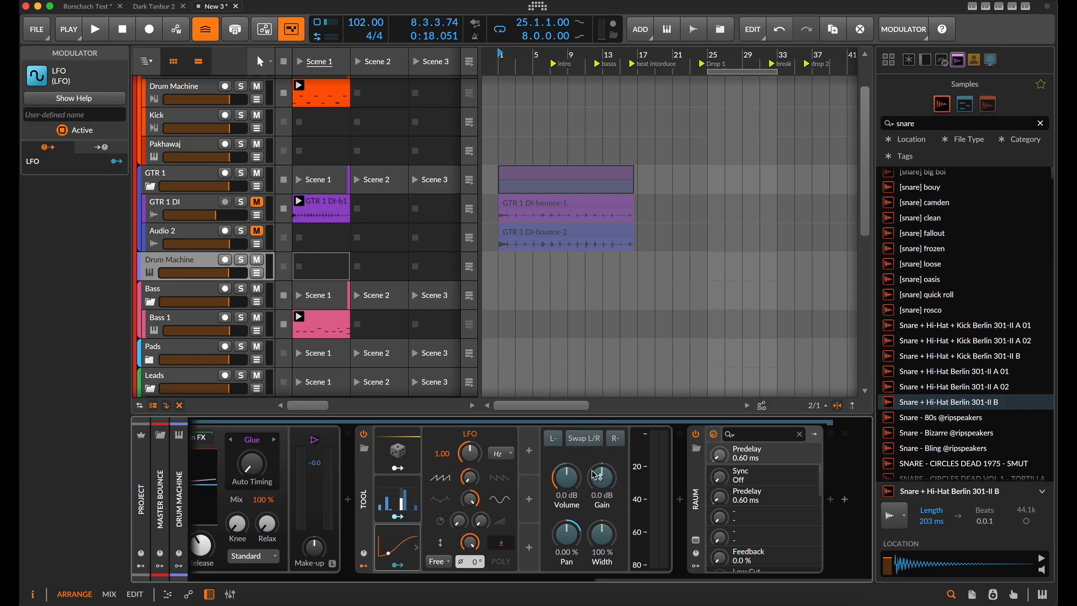
pyautogui.click(567, 477)
pyautogui.moveTo(566, 477); pyautogui.dragTo(566, 477)
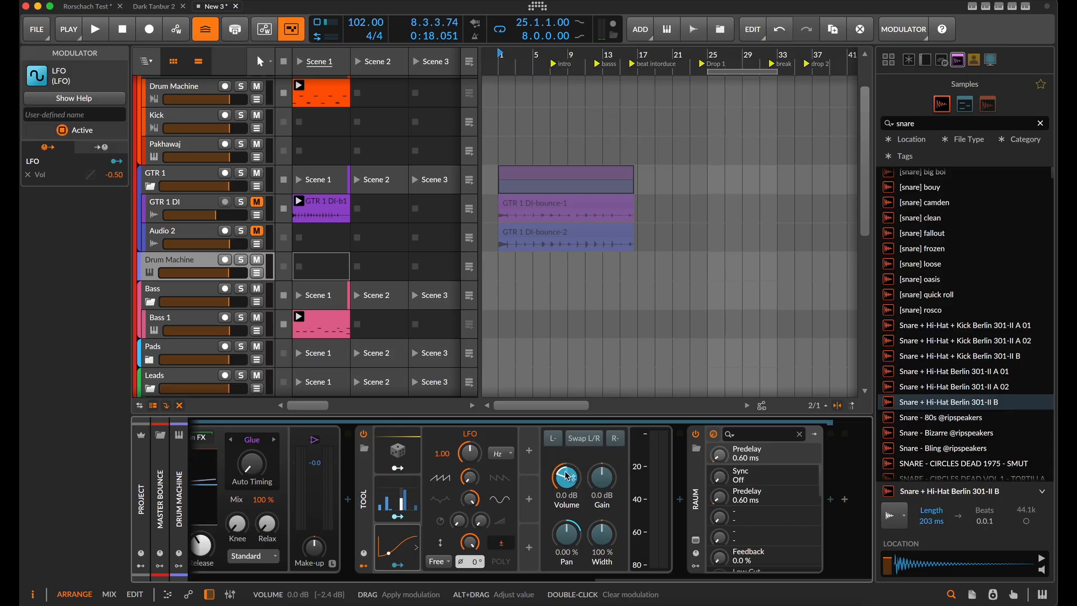
# During playback, set the LFO's rate to about 5.31 Hz and its waveform tilt to about -60.9 %
pyautogui.press('space')
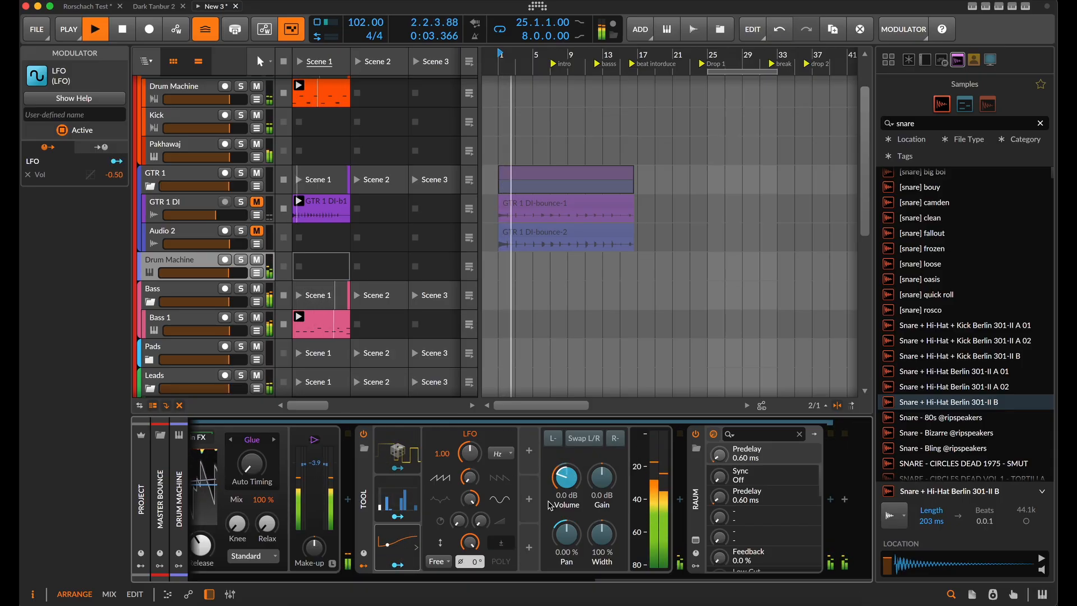
pyautogui.moveTo(470, 452); pyautogui.dragTo(470, 428)
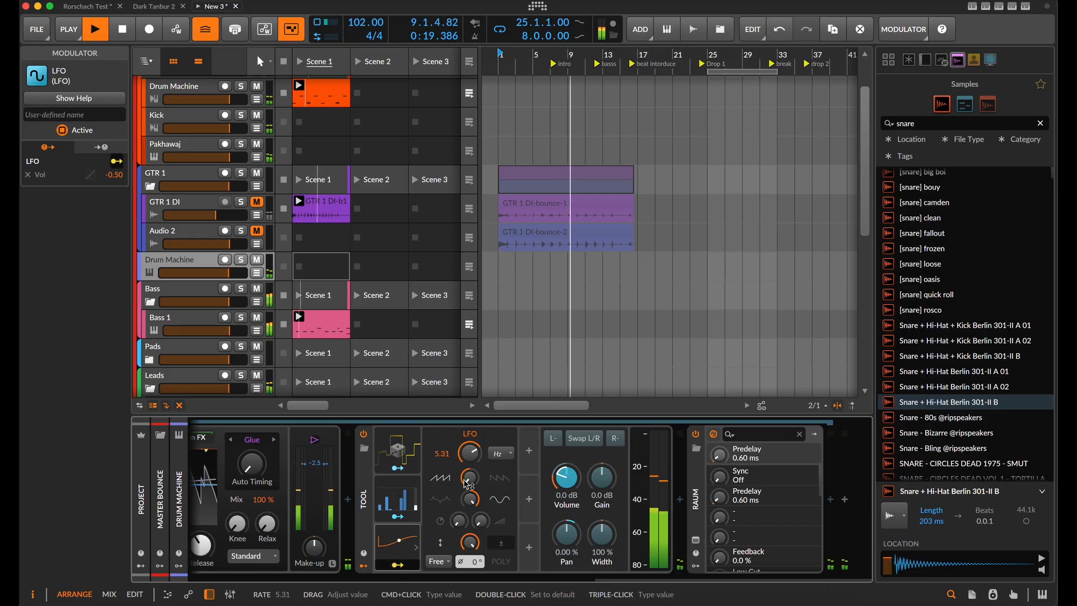
pyautogui.moveTo(469, 479); pyautogui.dragTo(470, 475)
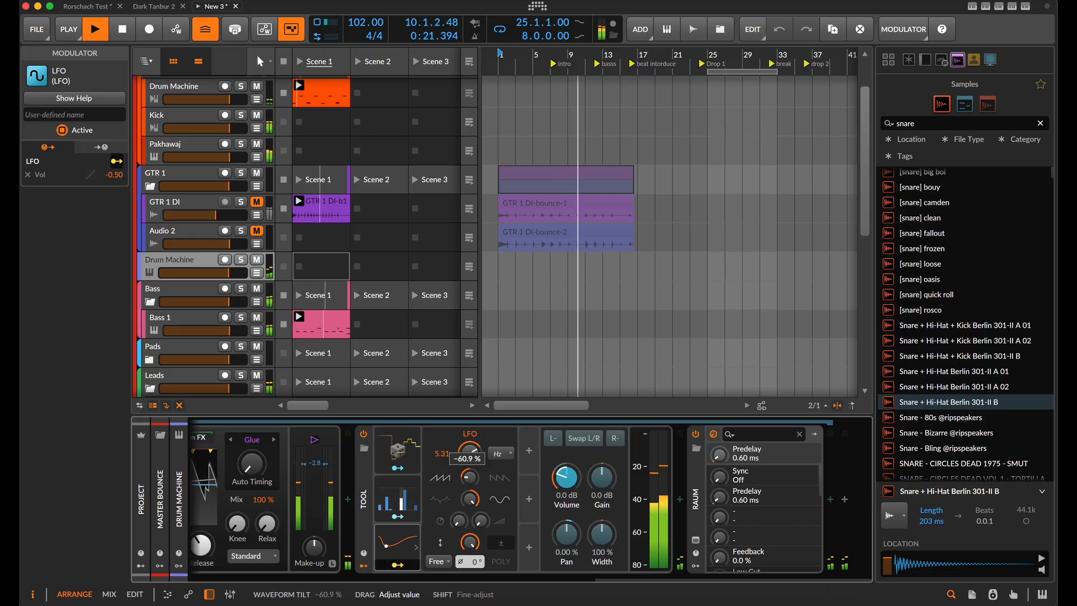
# Set the LFO's trigger mode to Sync and try its Fade-in control
pyautogui.click(439, 562)
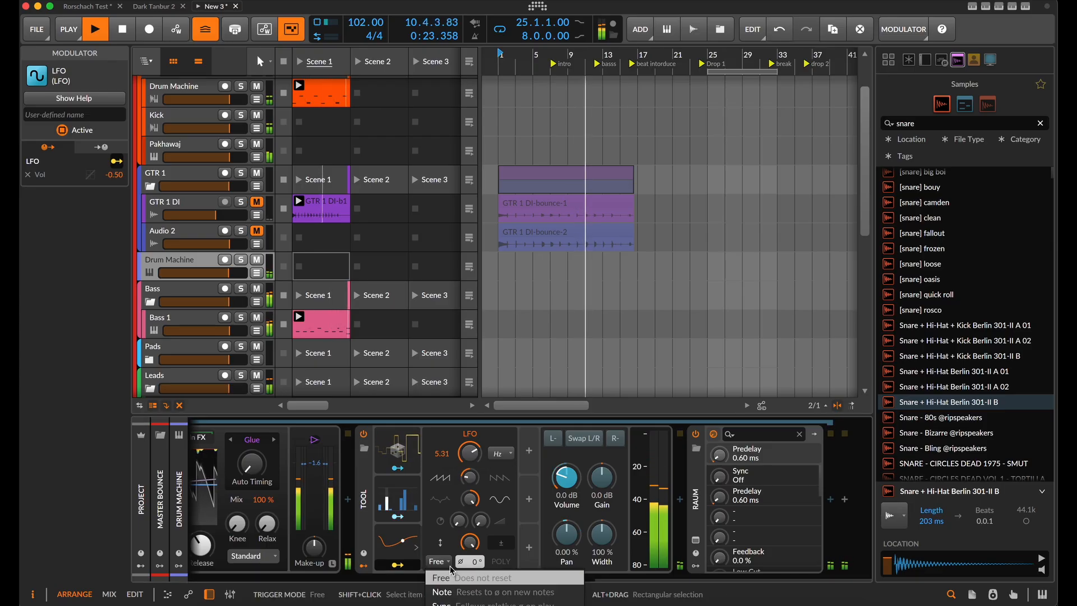
pyautogui.click(443, 585)
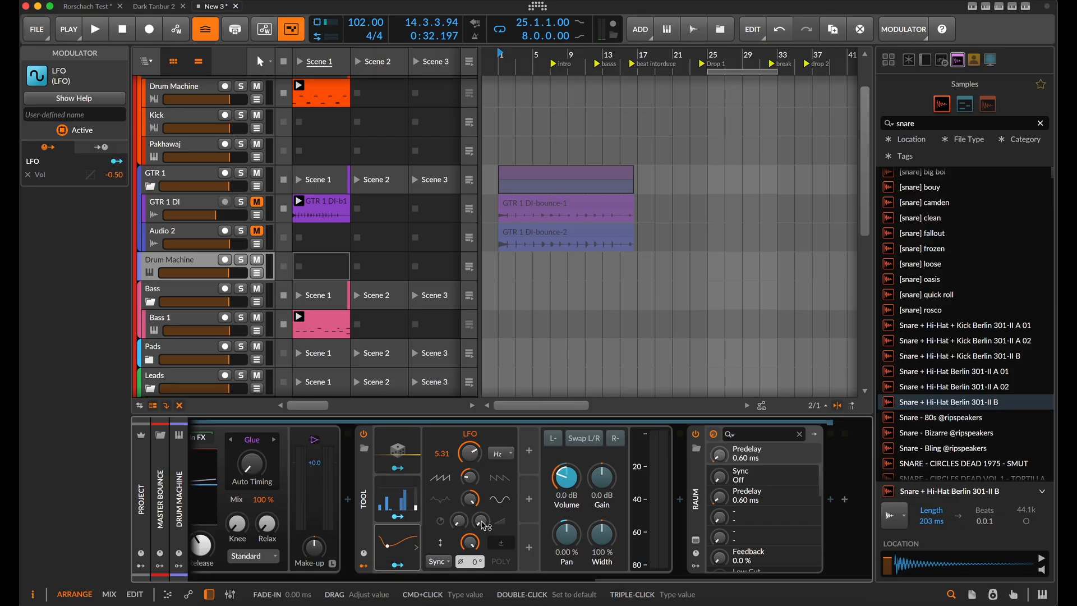
pyautogui.moveTo(481, 523)
pyautogui.mouseDown()
pyautogui.moveTo(481, 499)
pyautogui.moveTo(485, 521)
pyautogui.mouseUp()
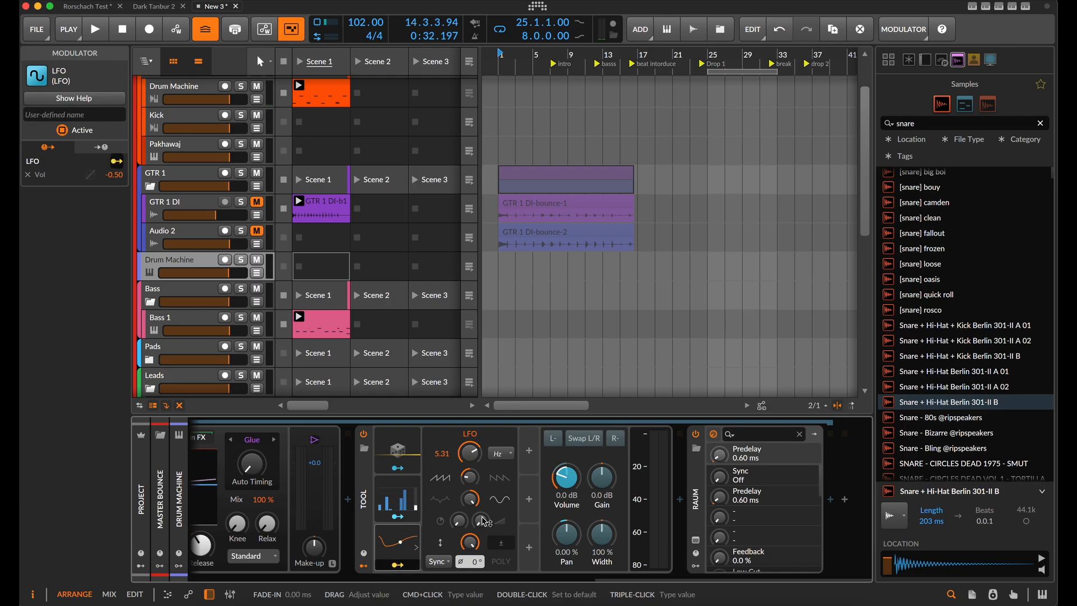
# Add a Random modulator to the Tool device and duplicate it
pyautogui.click(530, 455)
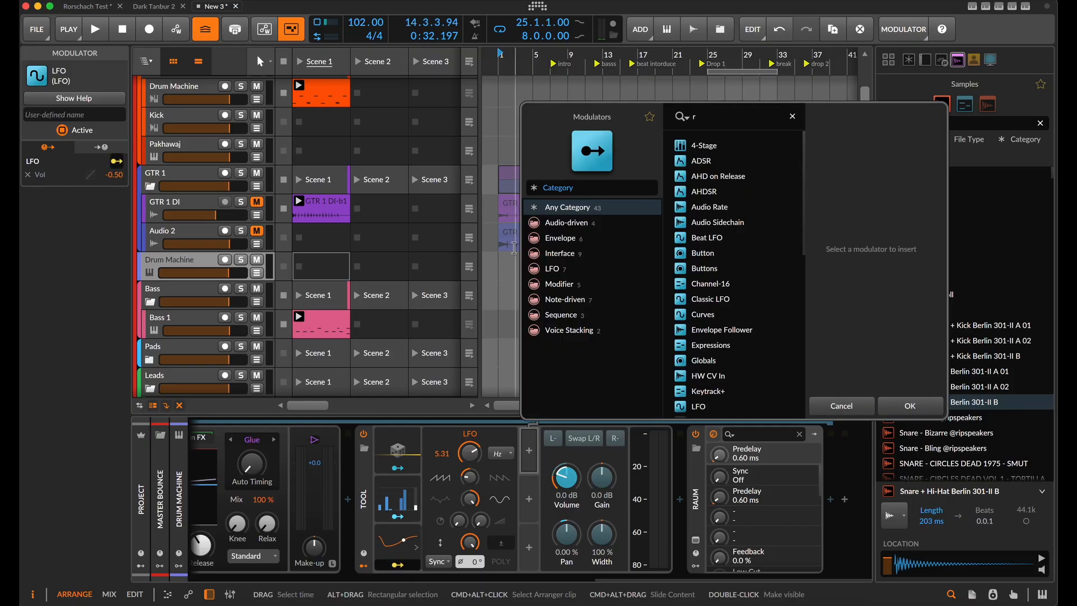
pyautogui.write('ra')
pyautogui.click(698, 161)
pyautogui.click(910, 405)
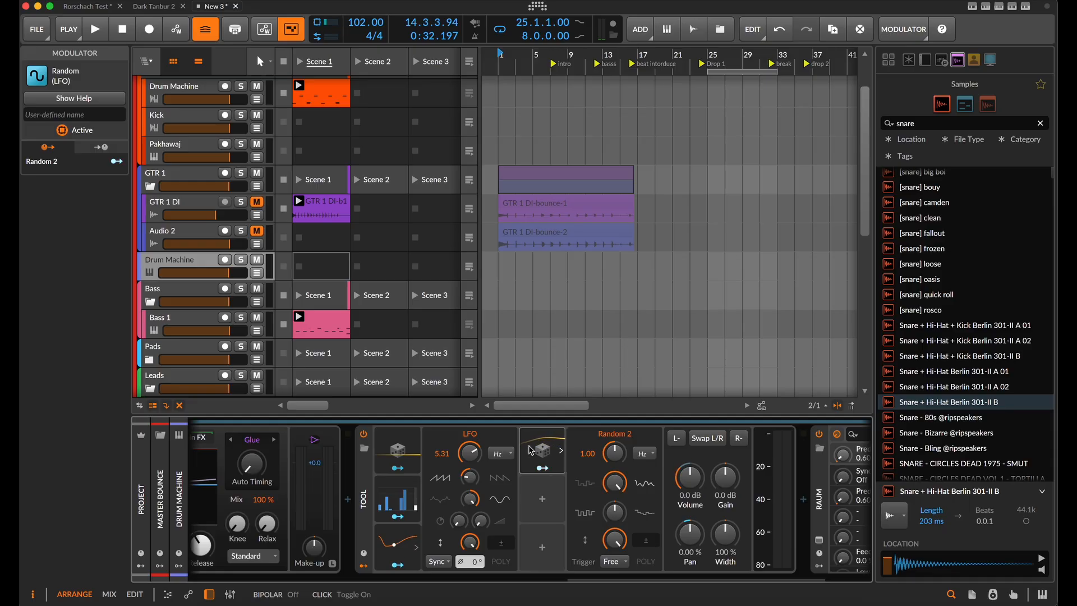
pyautogui.hotkey('ctrl', 'd')
pyautogui.click(592, 436)
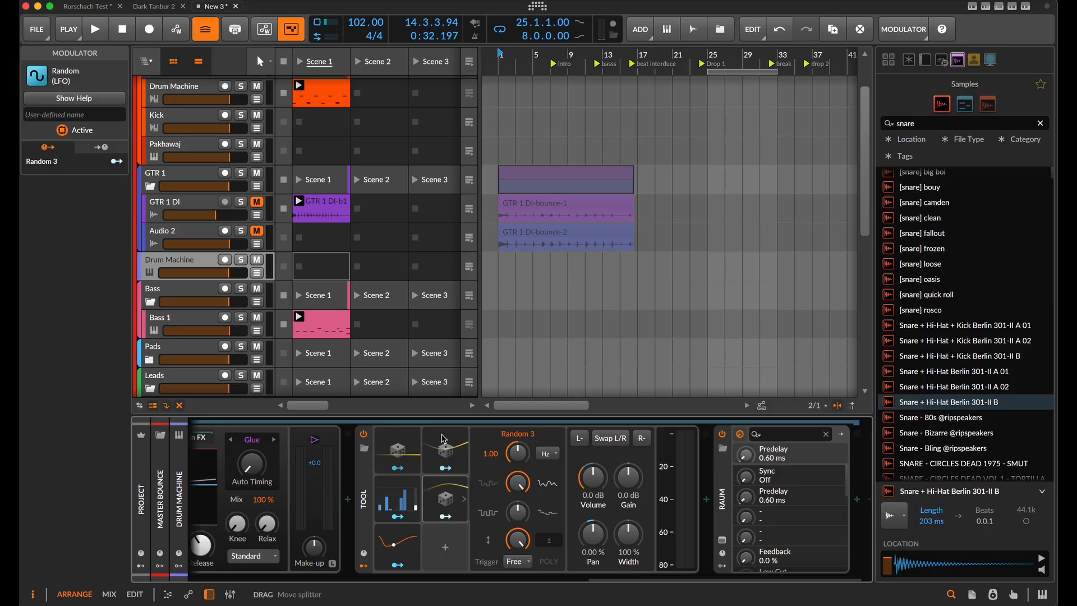
# Make the Random 2 modulator bipolar and map it to the LFO's rate with an amount of about ×2.304
pyautogui.click(447, 450)
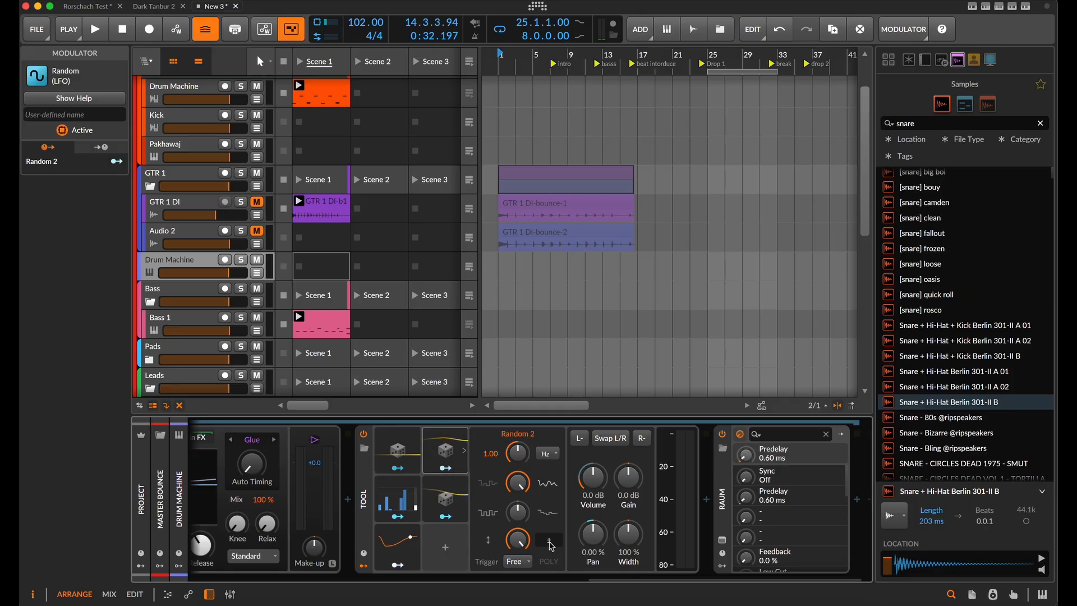
pyautogui.click(409, 554)
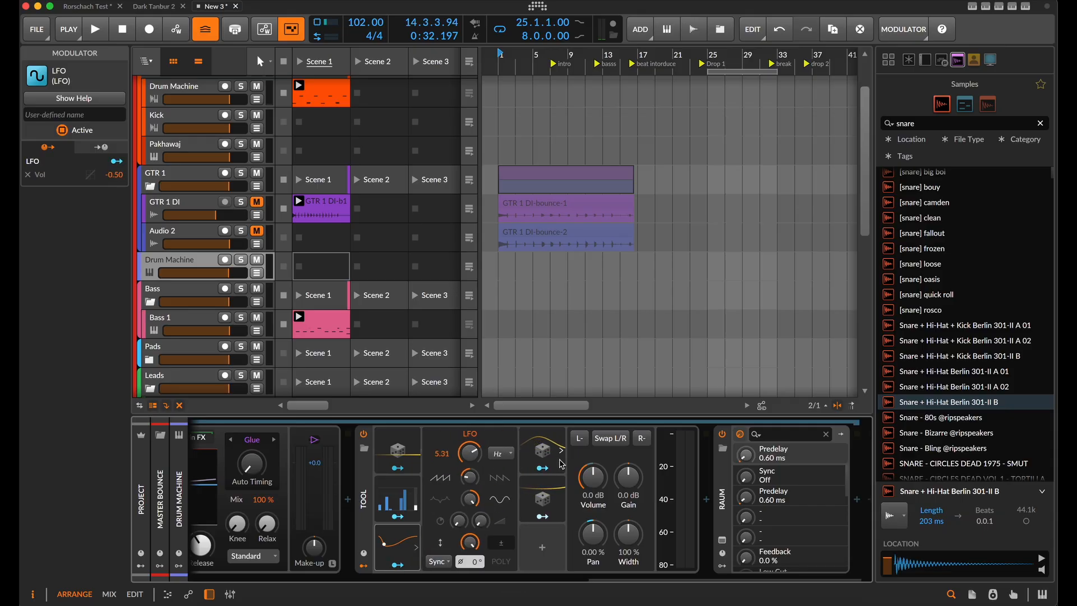
pyautogui.click(542, 467)
pyautogui.moveTo(469, 452); pyautogui.dragTo(469, 445)
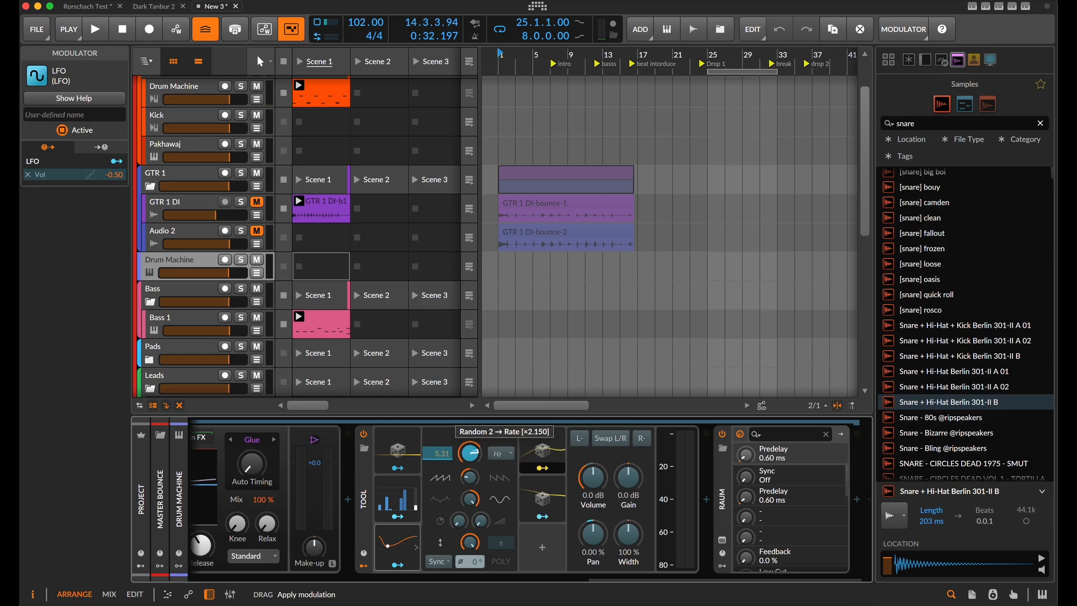
pyautogui.moveTo(470, 446); pyautogui.dragTo(470, 441)
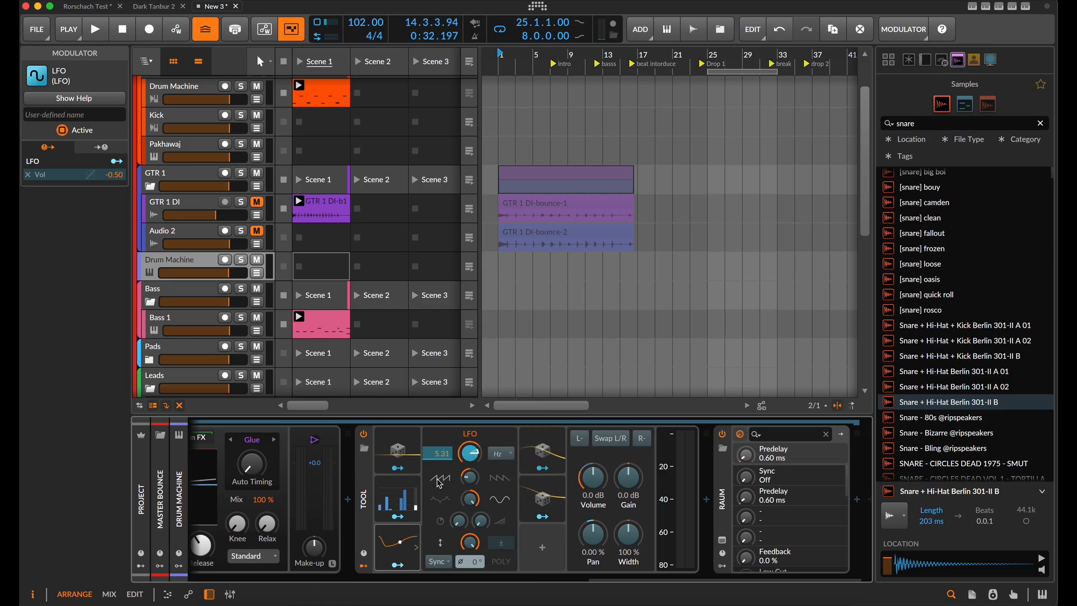
# Set the Random 2 modulator's rate to about 0.24 Hz
pyautogui.click(541, 467)
pyautogui.click(542, 468)
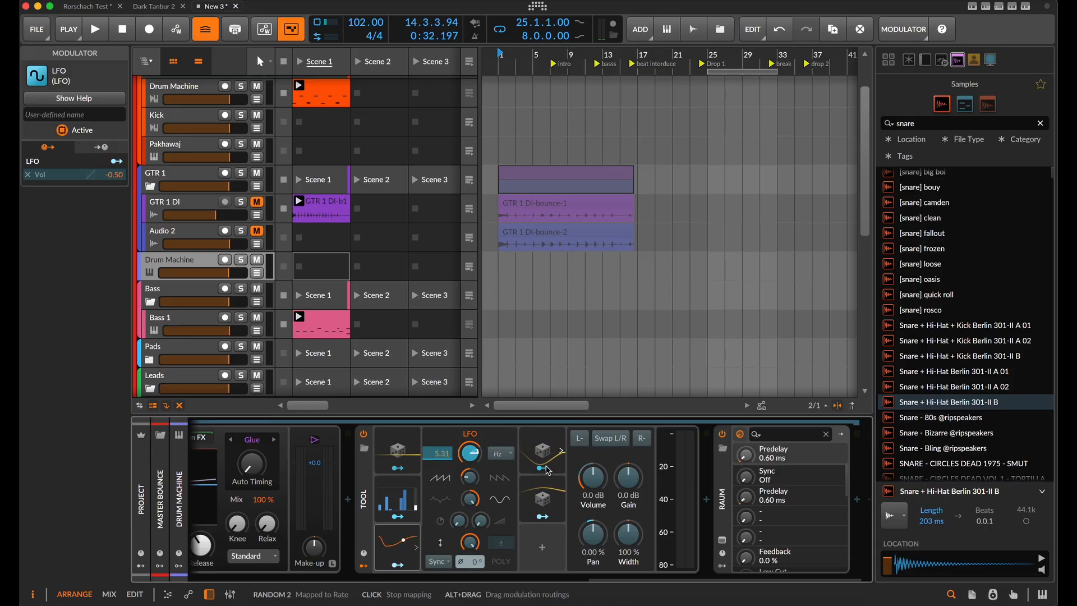
pyautogui.click(547, 469)
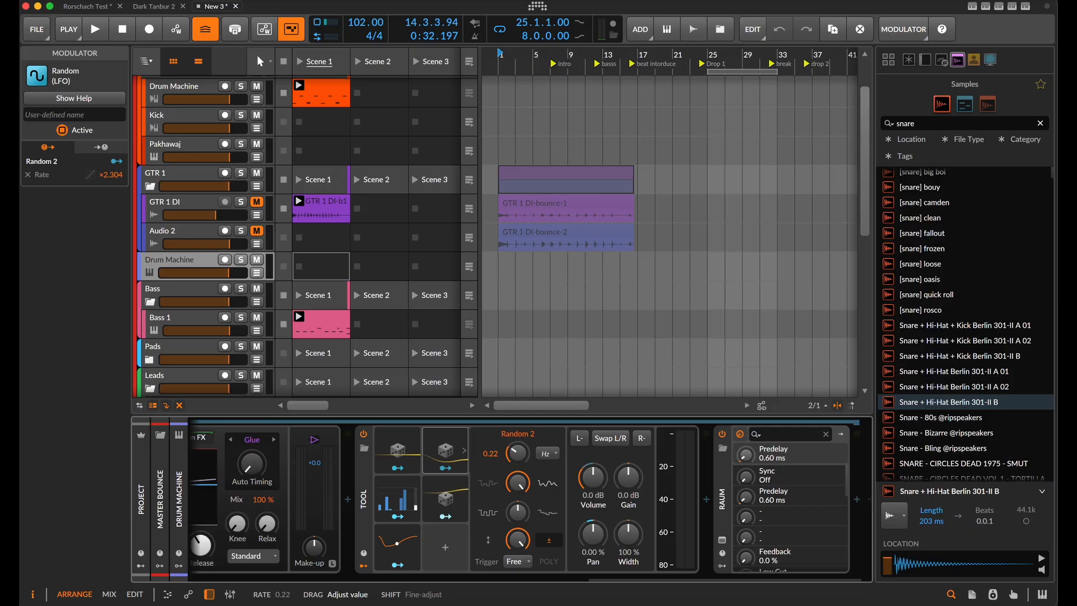
pyautogui.hscroll(-4, 445, 509)
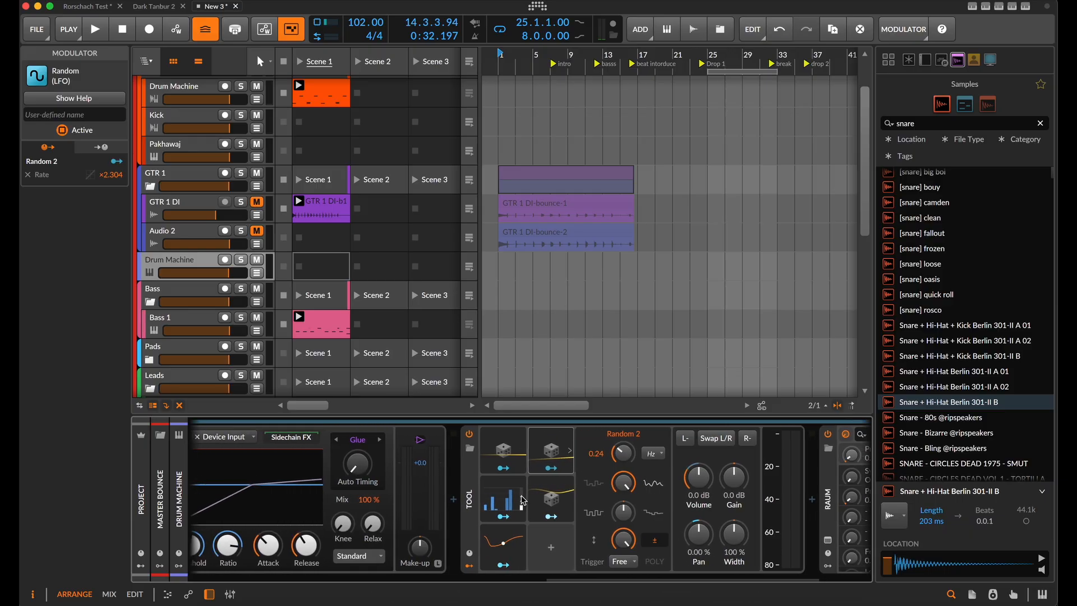
# Map the Random 3 modulator to the LFO's amount with a modulation of about -72.9 %
pyautogui.click(571, 500)
pyautogui.click(537, 540)
pyautogui.hscroll(4, 538, 530)
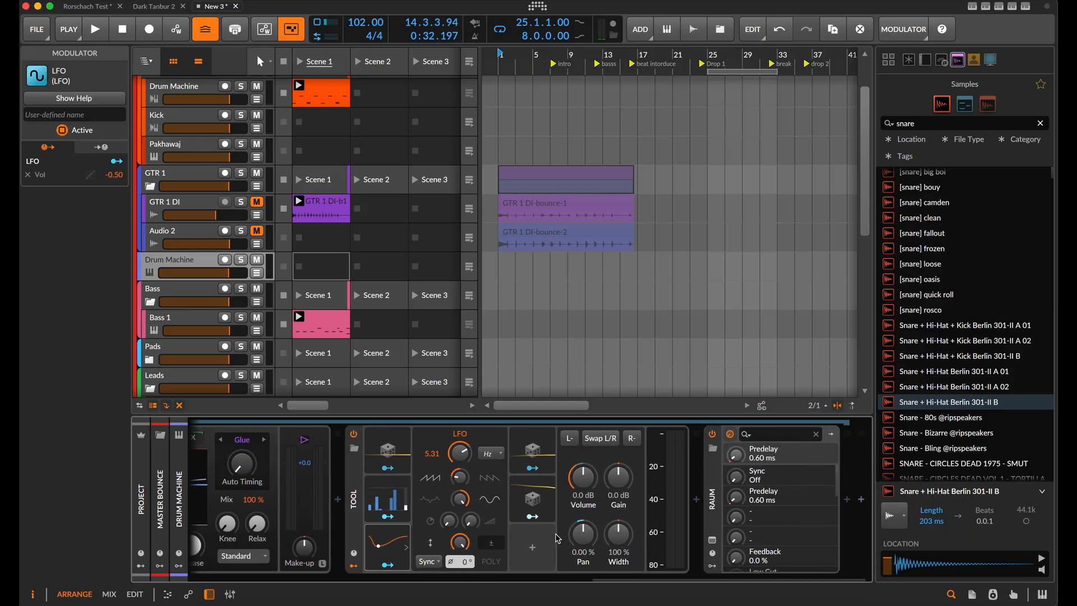
pyautogui.click(530, 520)
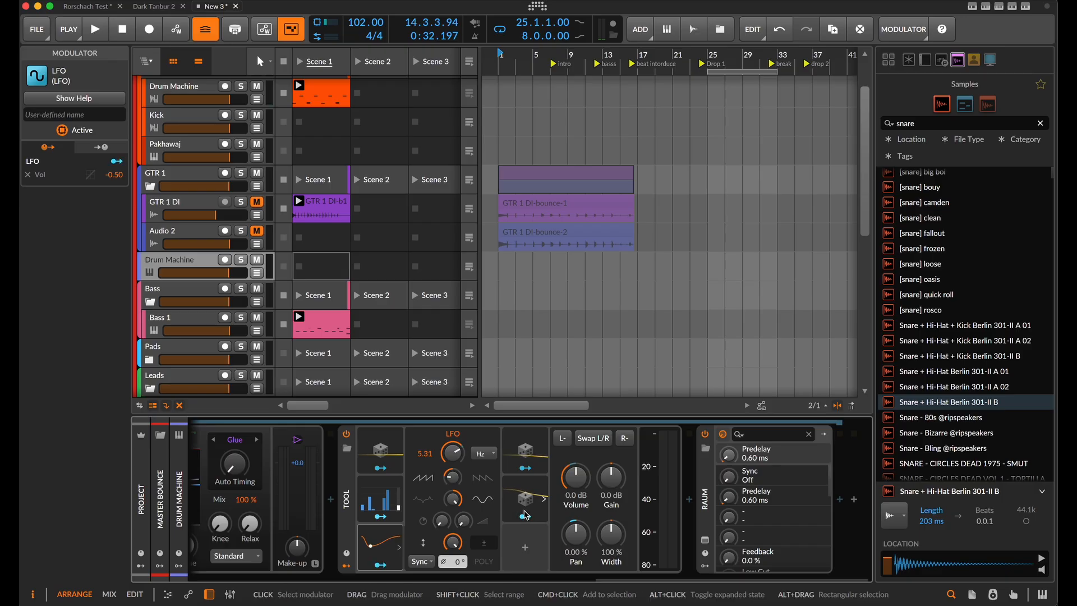
pyautogui.moveTo(452, 541); pyautogui.dragTo(453, 555)
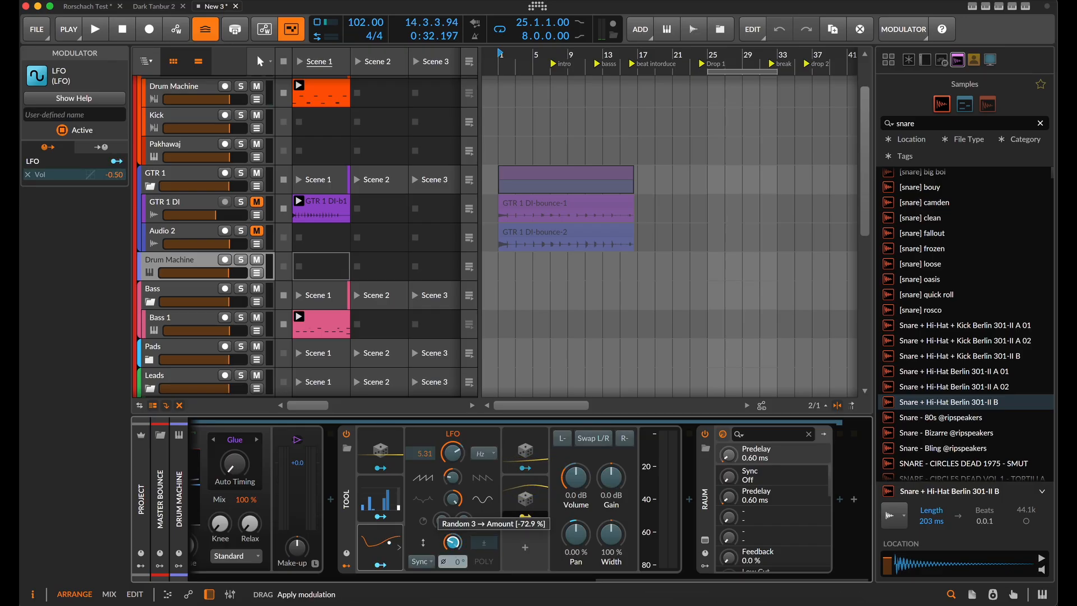
# Play the project and lower the Random 3 modulator's rate to about 0.53 Hz
pyautogui.click(525, 496)
pyautogui.press('space')
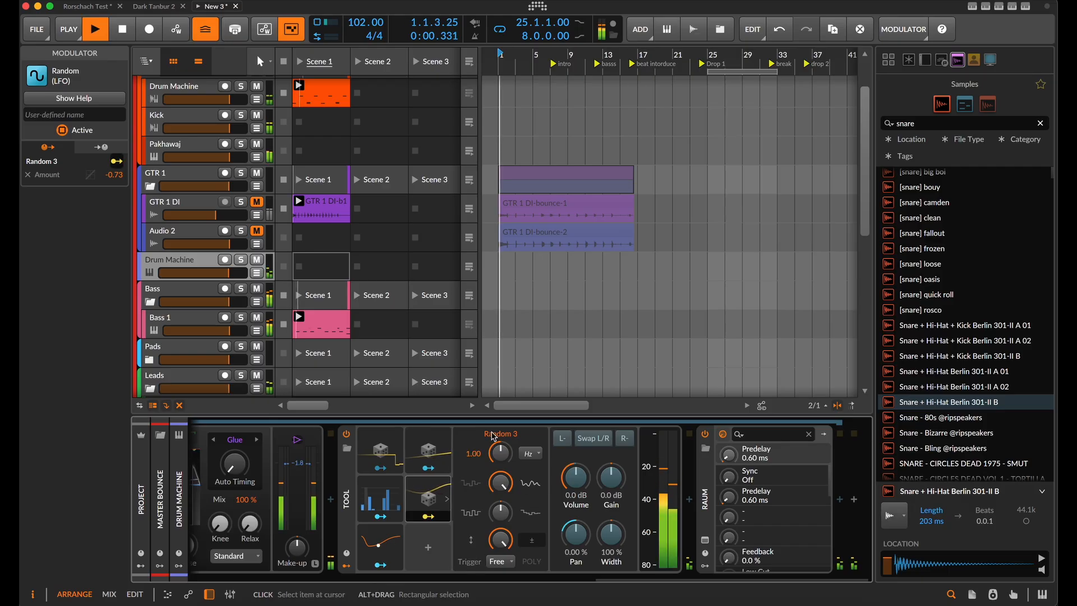
pyautogui.moveTo(501, 452); pyautogui.dragTo(501, 478)
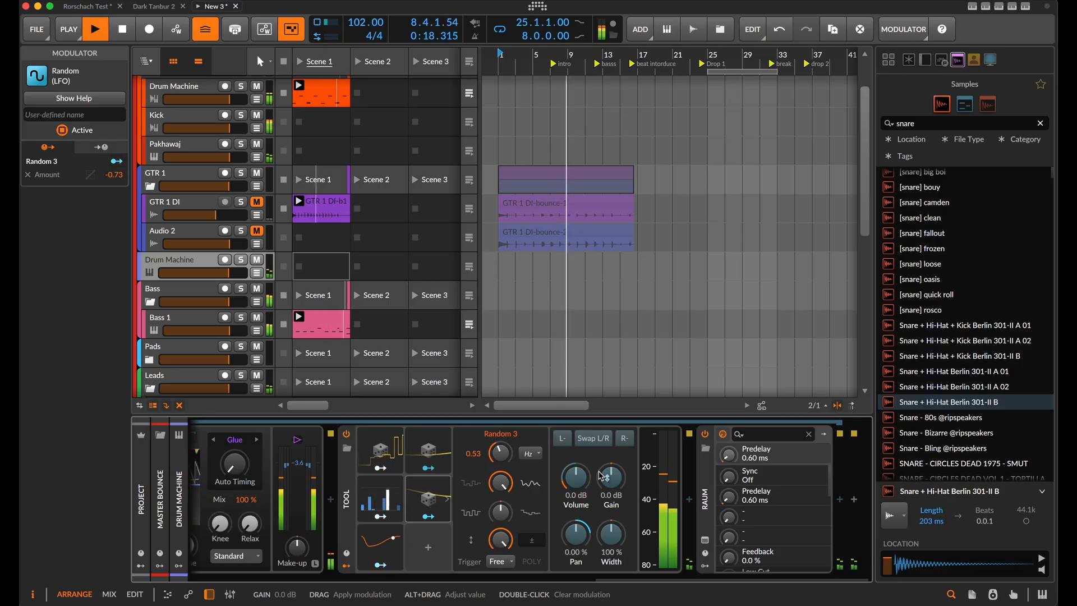
# Examine the device chains of the drum kit's Drum Machine track and the Drums group during playback, and stop the transport
pyautogui.scroll(2, 255, 261)
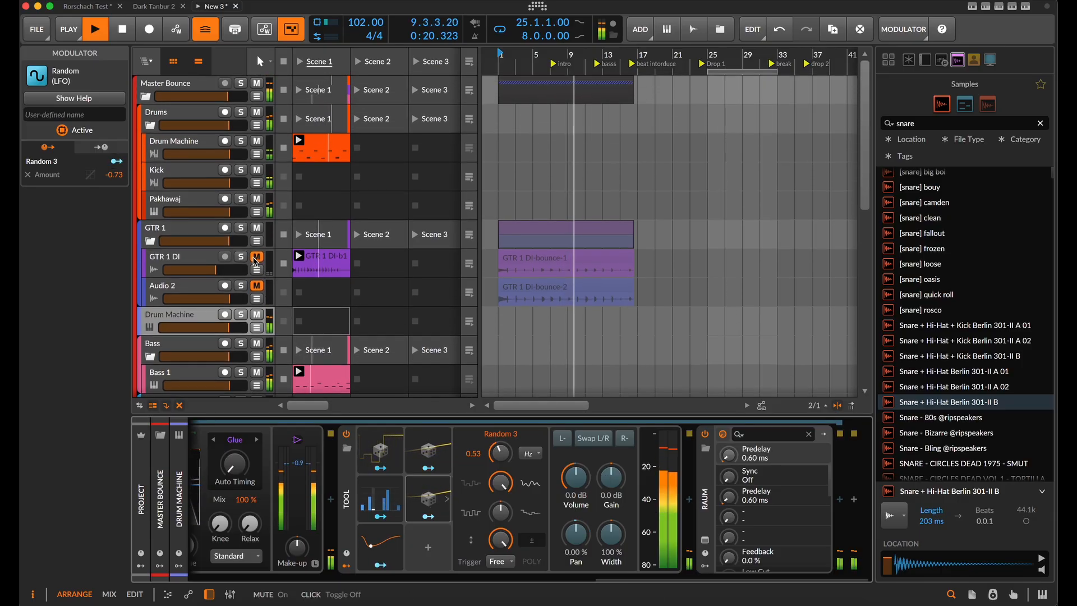
pyautogui.click(203, 142)
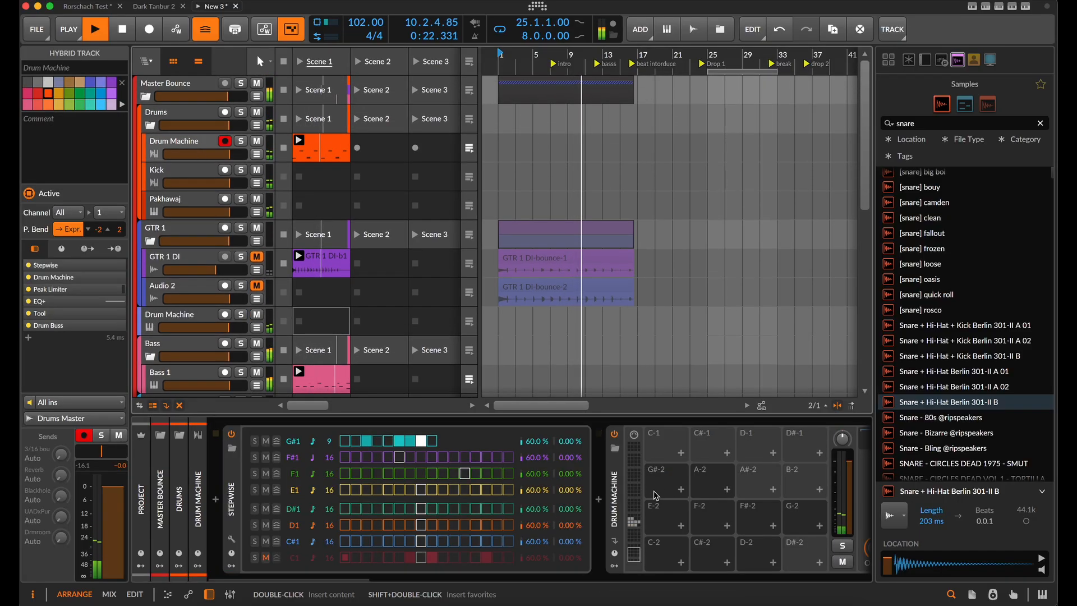
pyautogui.scroll(-10, 655, 495)
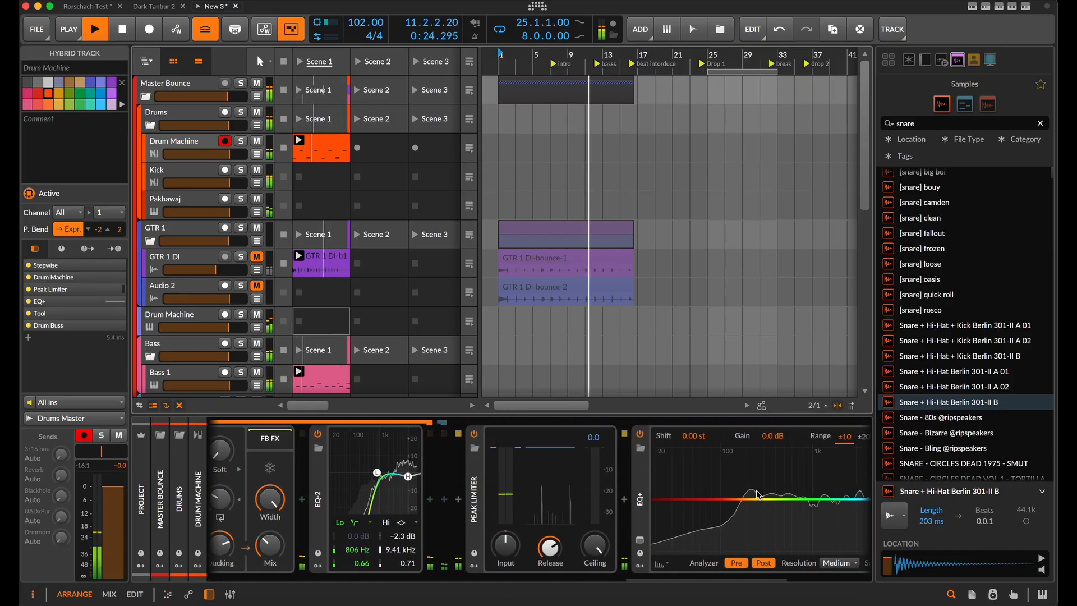
pyautogui.scroll(-6, 757, 494)
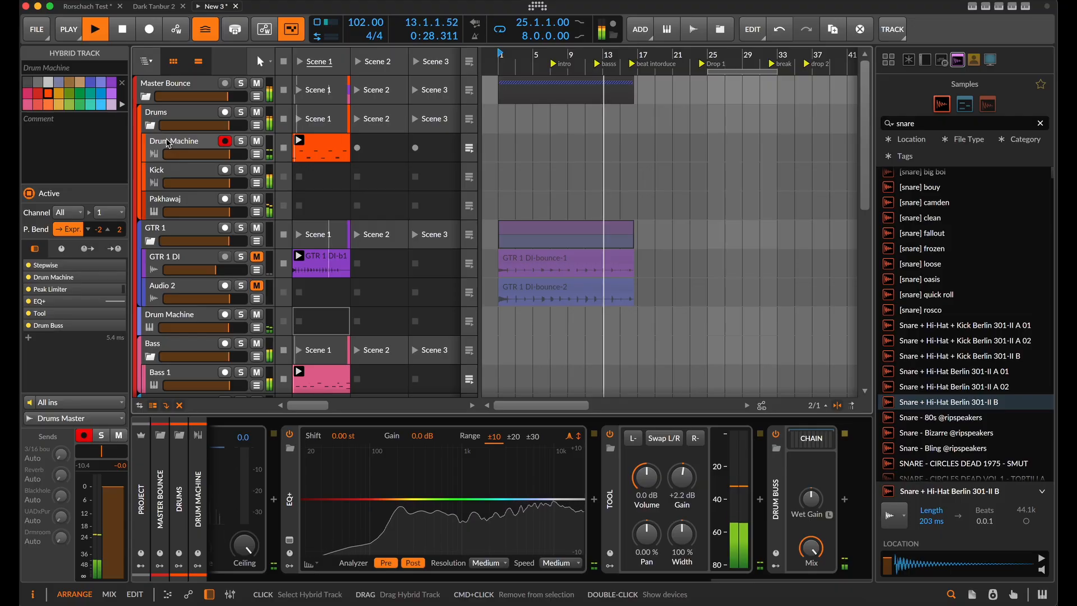
pyautogui.click(183, 116)
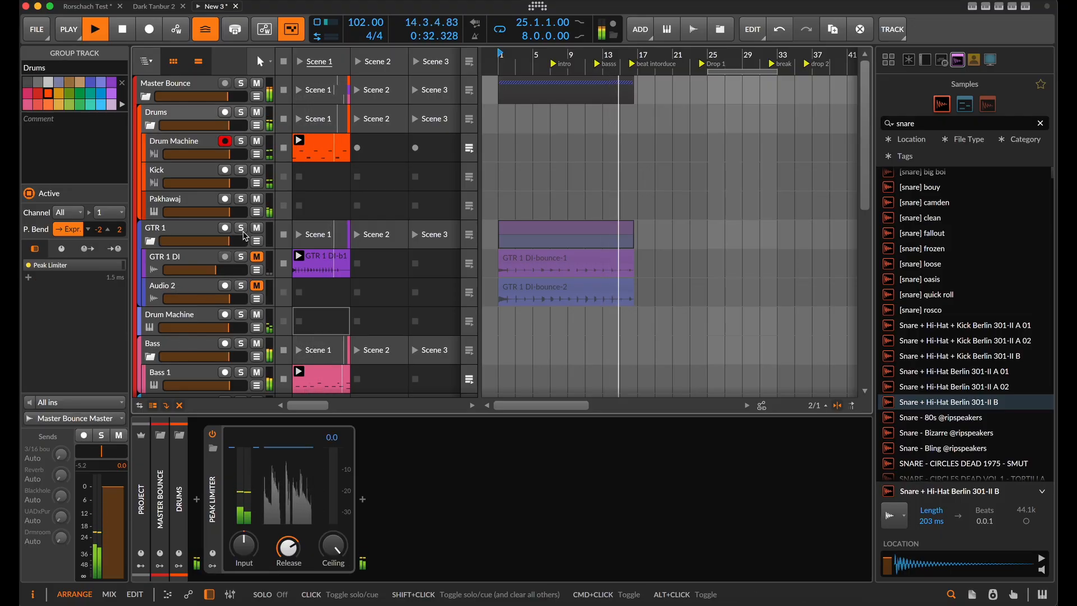
pyautogui.press('space')
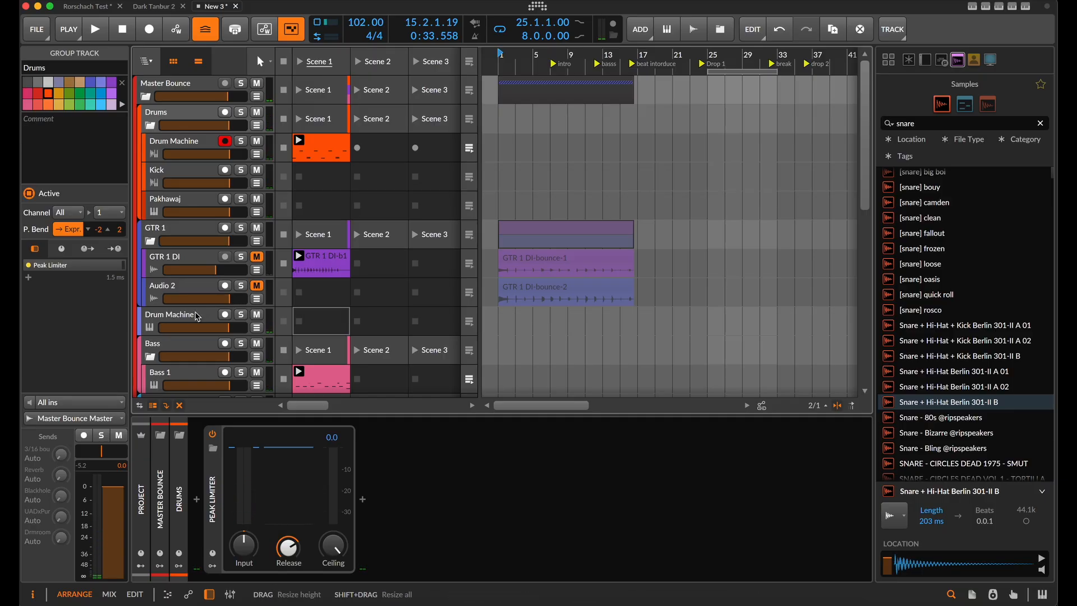
# Open the Scene 1 clip of the Drum Machine in the Drums group and show its notes in drum-pad lanes
pyautogui.click(196, 315)
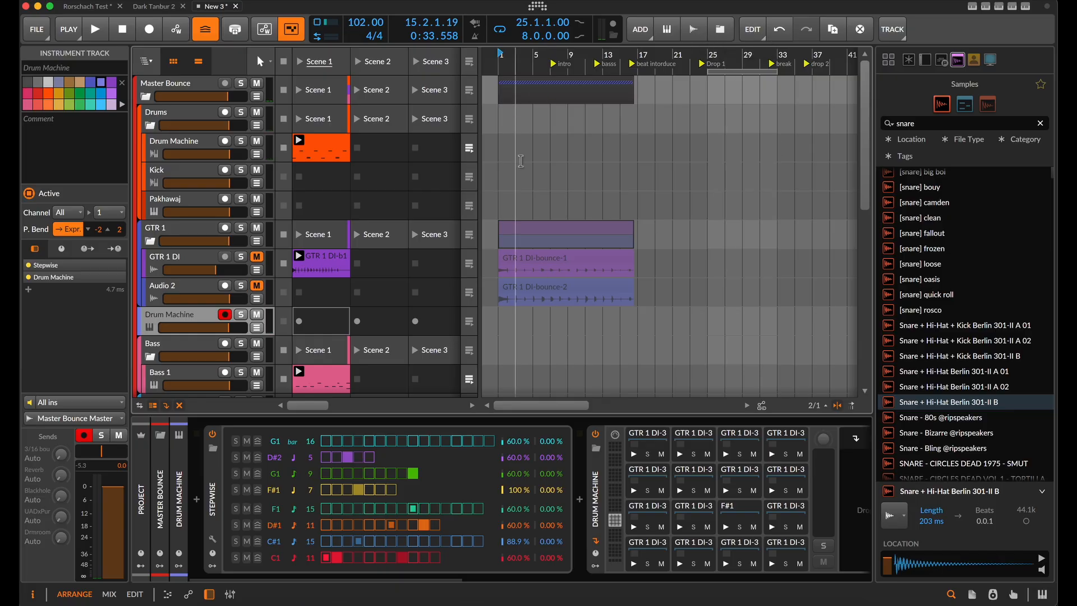
pyautogui.scroll(-3, 549, 160)
pyautogui.scroll(-1, 551, 161)
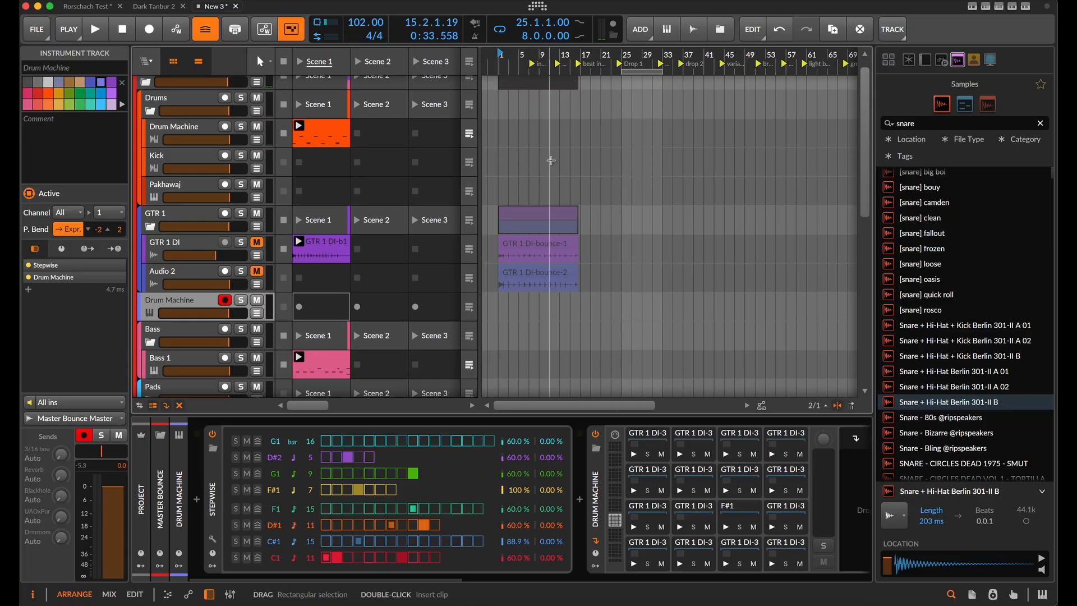
pyautogui.scroll(-5, 551, 161)
pyautogui.scroll(5, 551, 161)
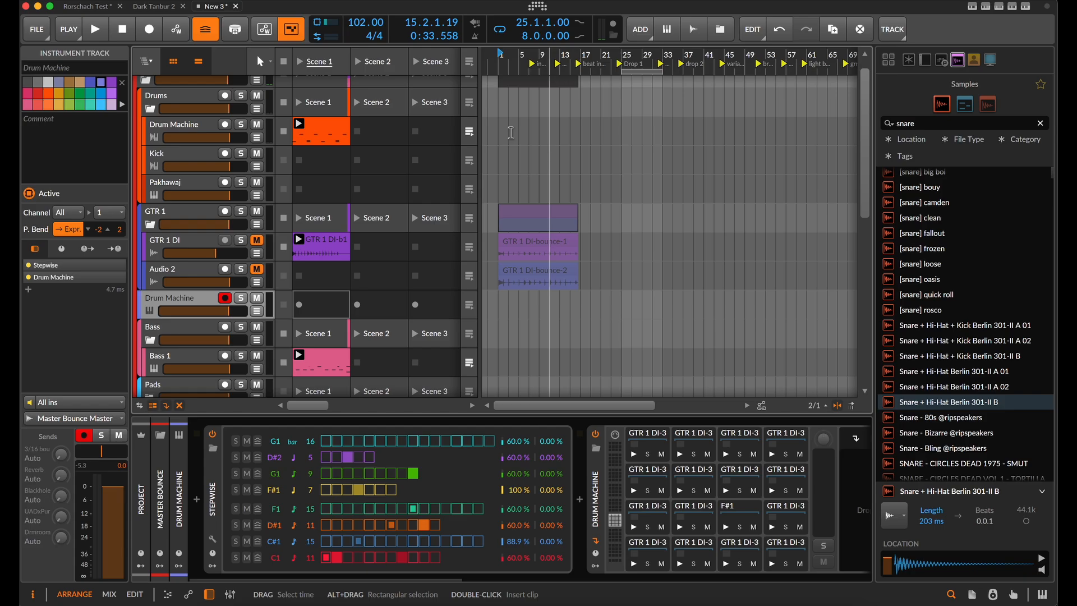
pyautogui.doubleClick(334, 130)
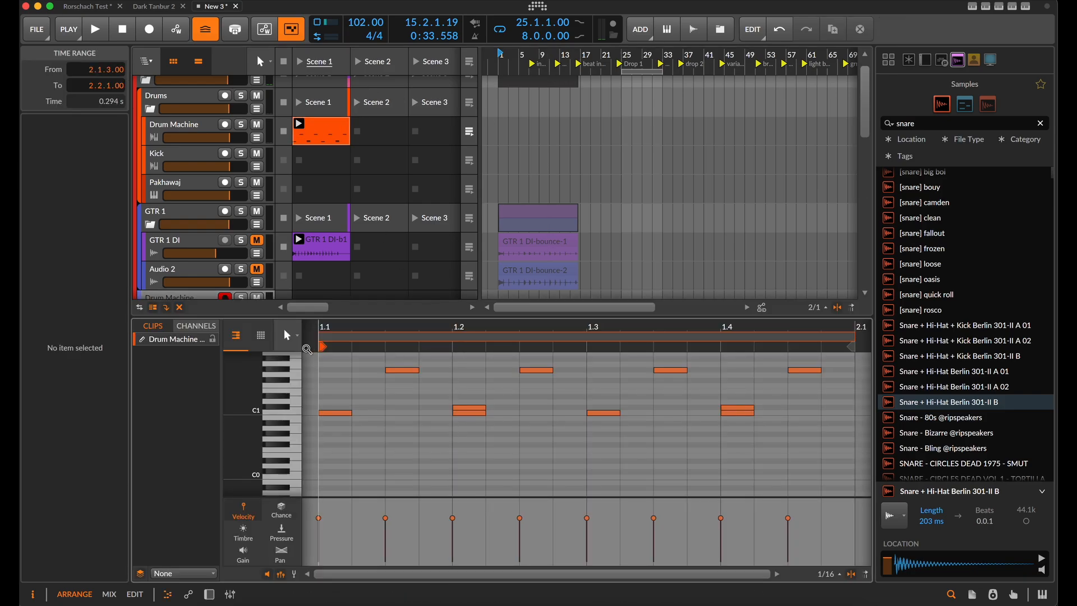
pyautogui.moveTo(488, 317); pyautogui.dragTo(502, 206)
pyautogui.scroll(-3, 504, 314)
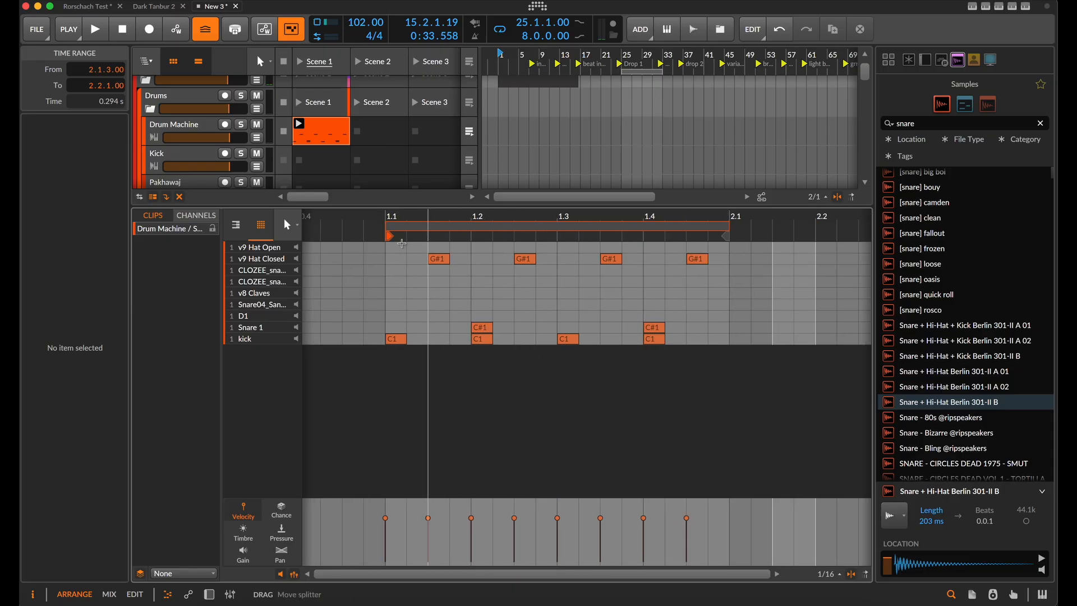
pyautogui.moveTo(386, 205); pyautogui.dragTo(378, 311)
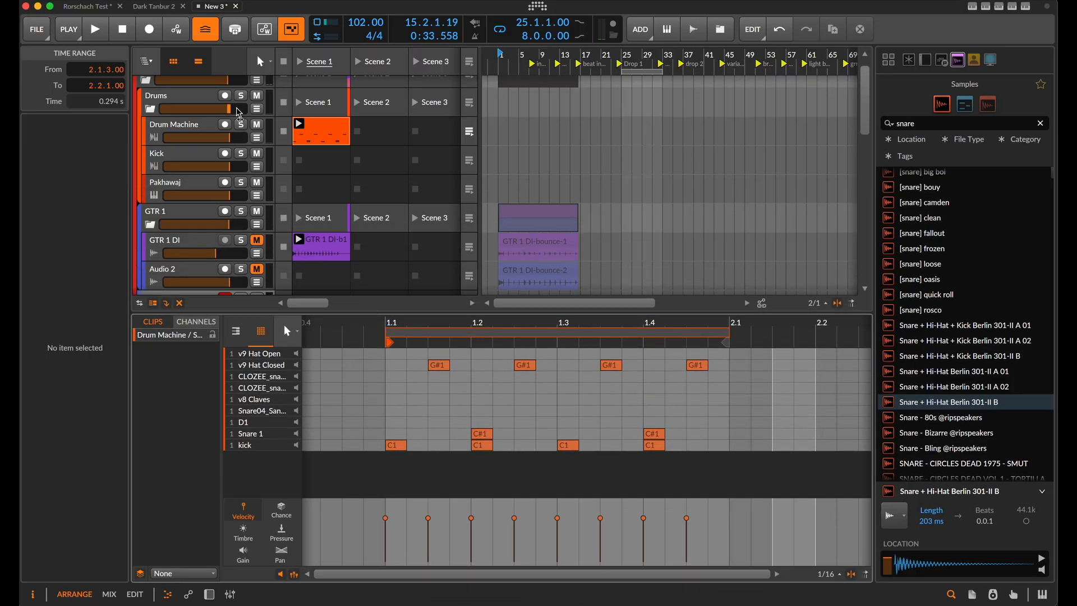
pyautogui.scroll(-1, 312, 187)
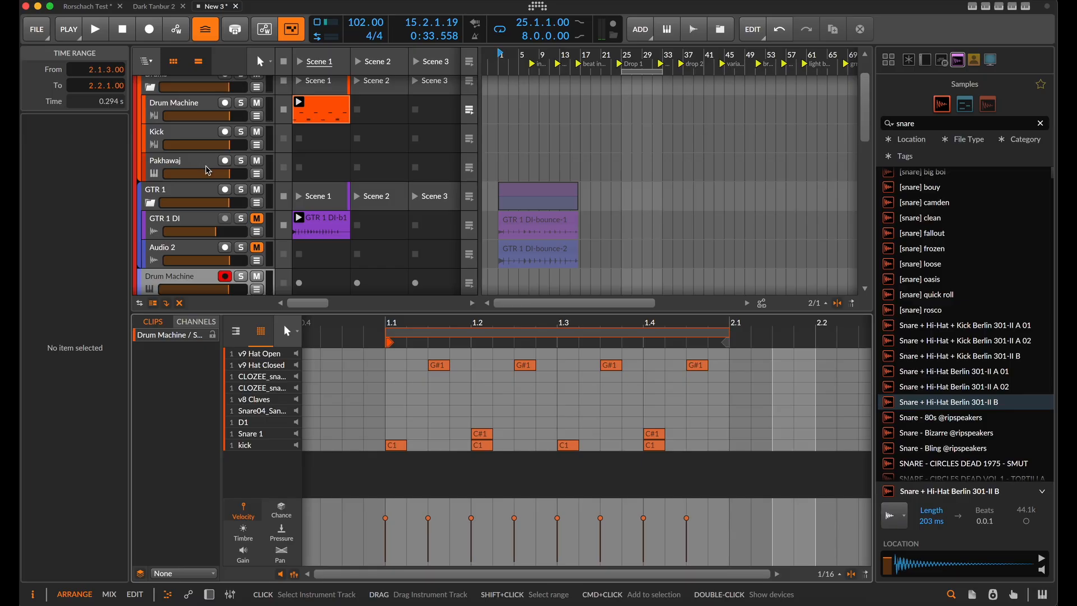
pyautogui.scroll(-5, 203, 168)
pyautogui.scroll(5, 208, 170)
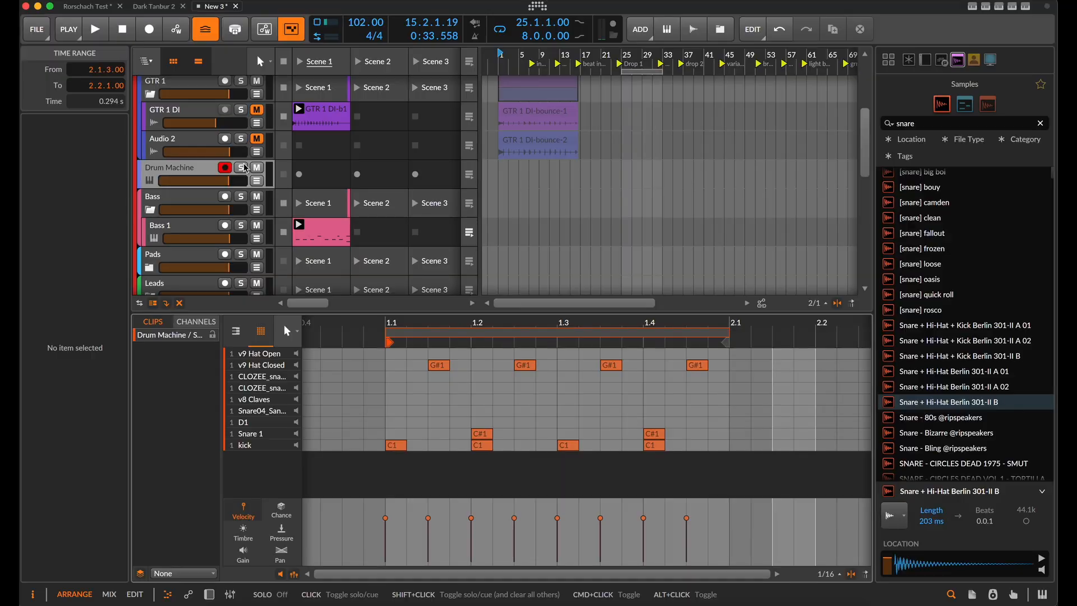
pyautogui.scroll(-7, 245, 168)
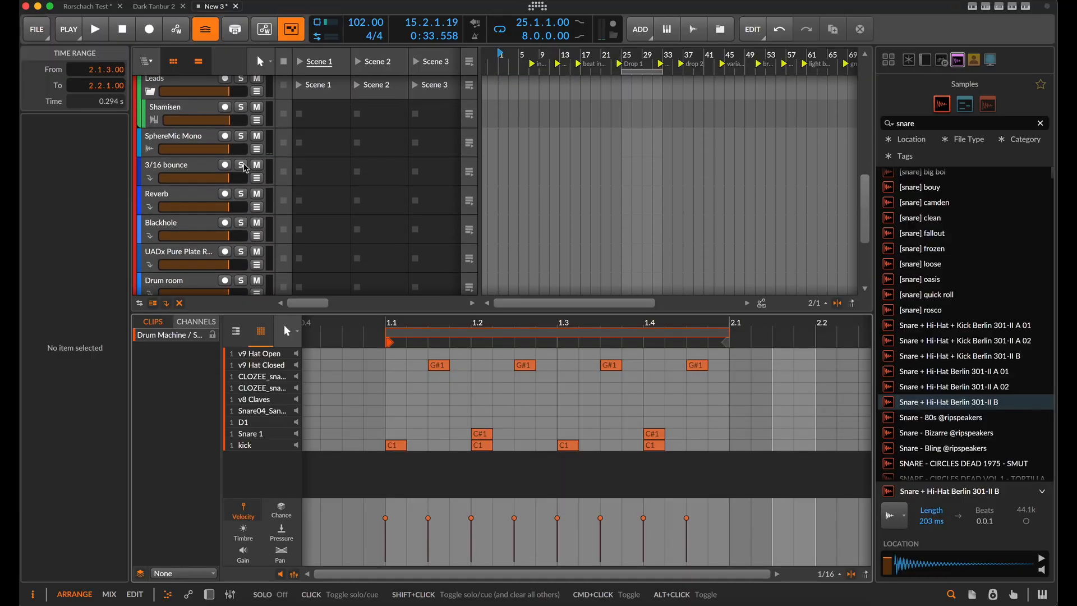
pyautogui.scroll(8, 246, 168)
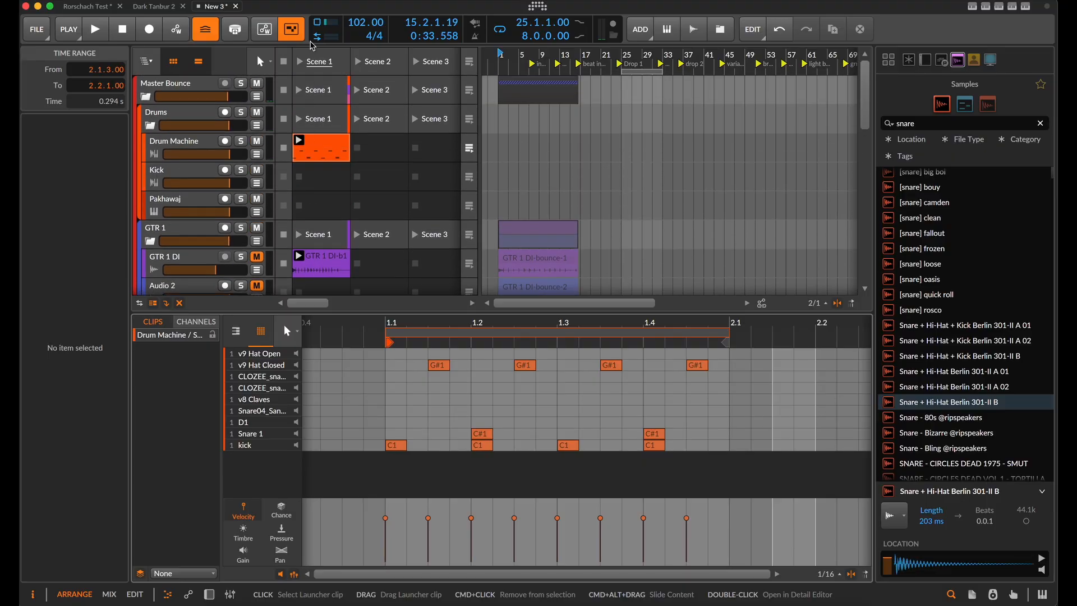